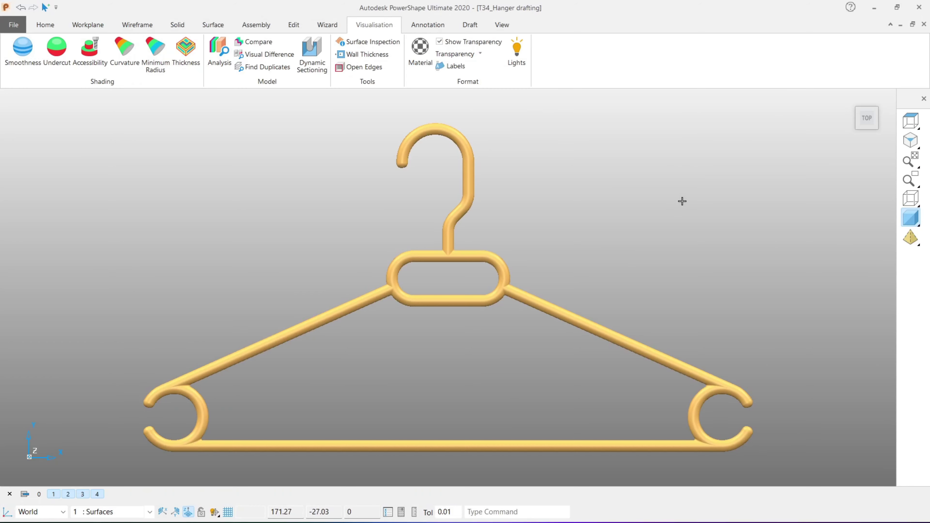
Step: Spin and tilt the finished hanger model to inspect it from all sides
{"action": "key", "text": "alt"}
{"action": "key", "text": "Left"}
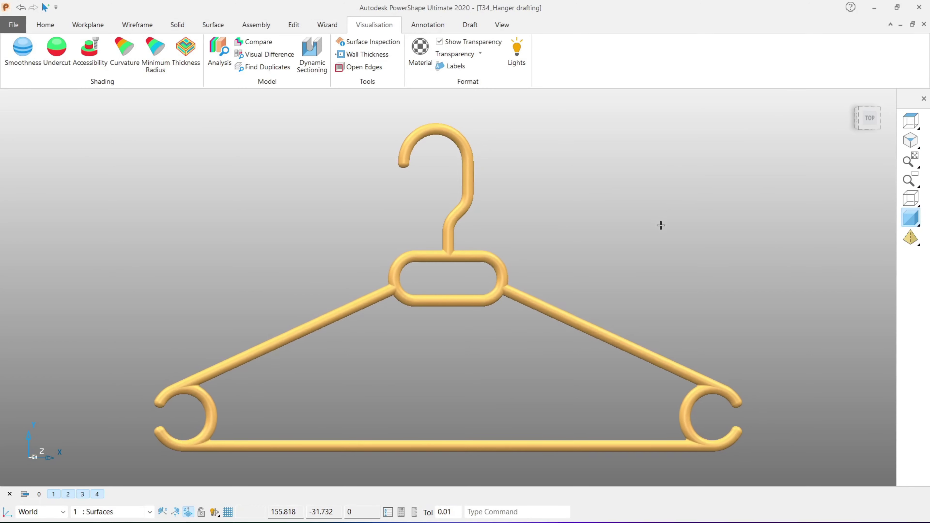
{"action": "key", "text": "Left"}
{"action": "key", "text": "Left"}
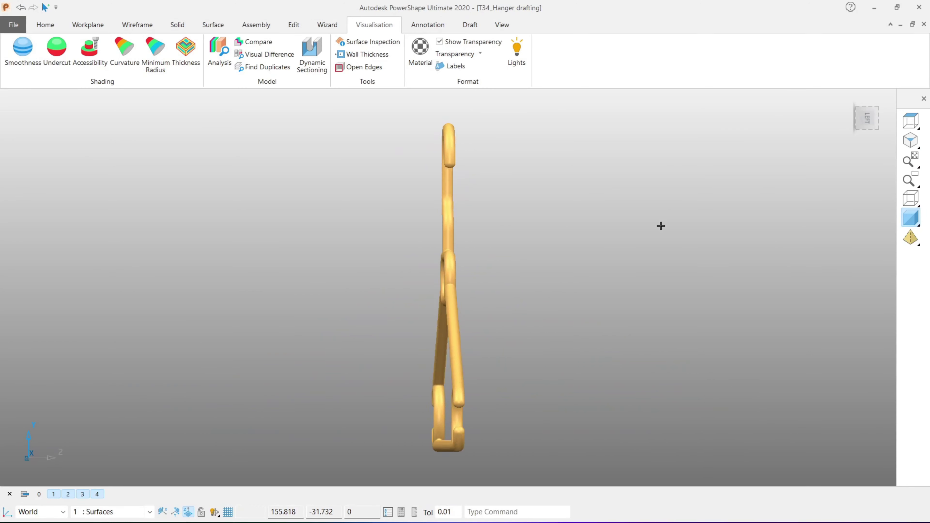
{"action": "key", "text": "Left"}
{"action": "key", "text": "Left"}
{"action": "key", "text": "Left"}
{"action": "key", "text": "Left"}
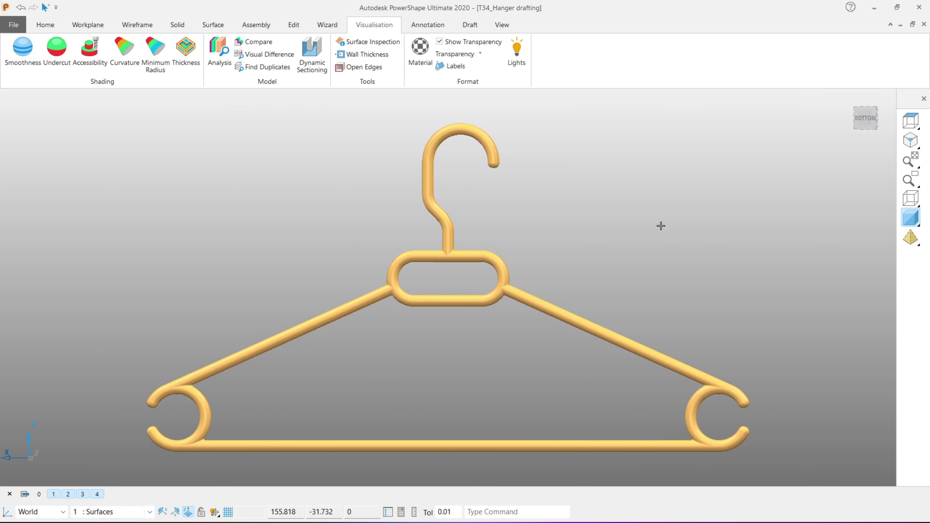
{"action": "key", "text": "Left"}
{"action": "key", "text": "Left"}
{"action": "key", "text": "Left"}
{"action": "key", "text": "Left"}
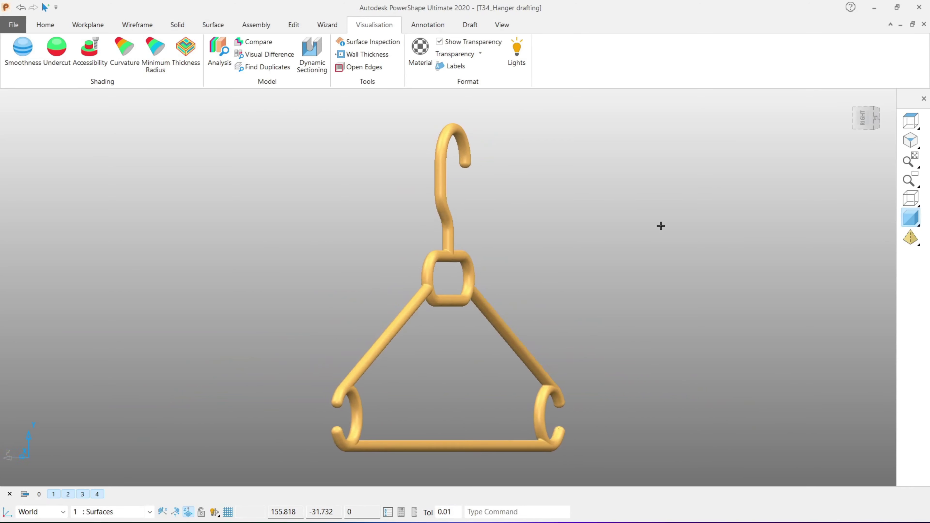
{"action": "key", "text": "Left"}
{"action": "key", "text": "Left"}
{"action": "key", "text": "Left"}
{"action": "key", "text": "Left"}
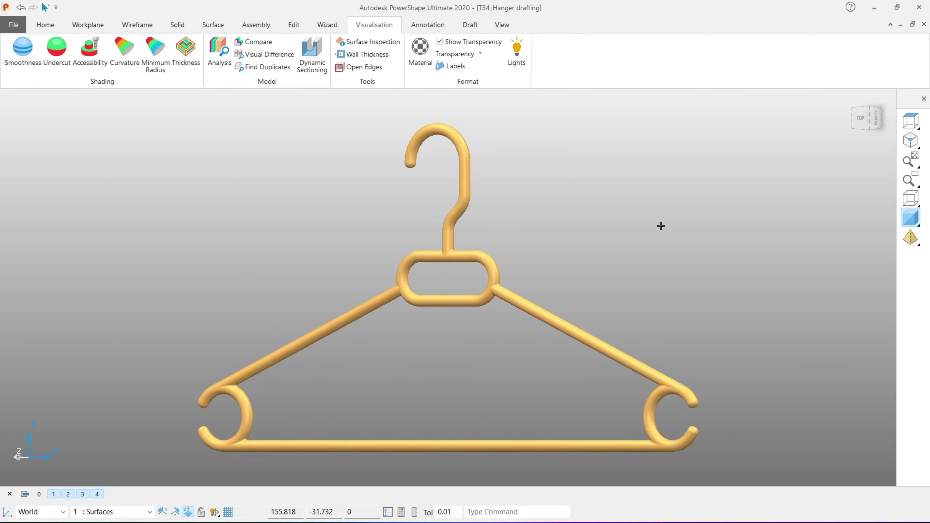
{"action": "key", "text": "Left"}
{"action": "key", "text": "Left"}
{"action": "key", "text": "Left"}
{"action": "key", "text": "Left"}
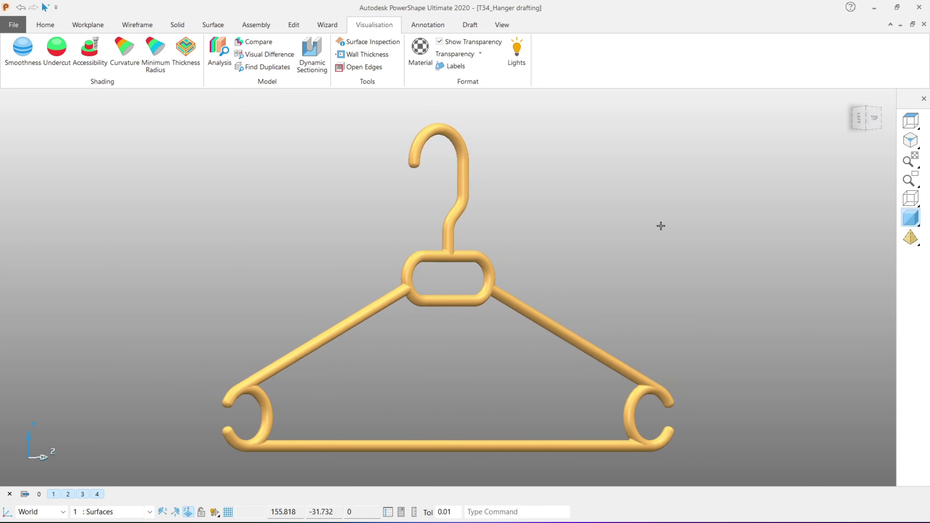
{"action": "key", "text": "Left"}
{"action": "key", "text": "Left"}
{"action": "key", "text": "Left"}
{"action": "key", "text": "Left"}
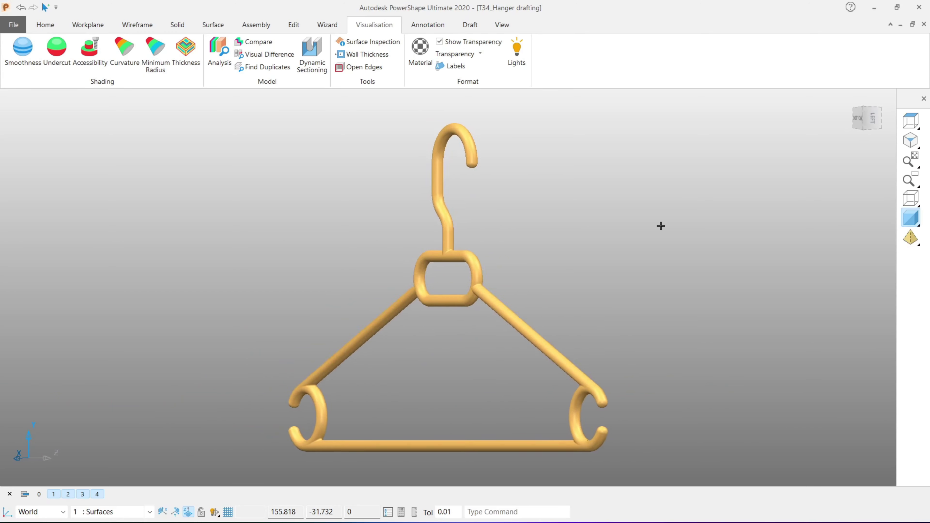
{"action": "key", "text": "Left"}
{"action": "key", "text": "Left"}
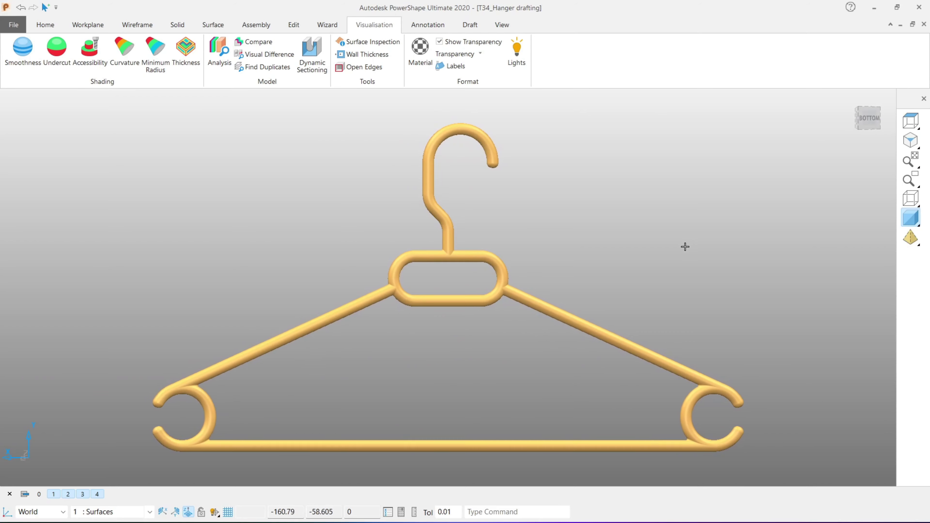
{"action": "mouse_move", "coordinate": [656, 230]}
{"action": "middle_mouse_down"}
{"action": "mouse_move", "coordinate": [588, 276]}
{"action": "mouse_move", "coordinate": [453, 272]}
{"action": "mouse_move", "coordinate": [465, 202]}
{"action": "mouse_move", "coordinate": [515, 204]}
{"action": "mouse_move", "coordinate": [495, 253]}
{"action": "mouse_move", "coordinate": [567, 342]}
{"action": "mouse_move", "coordinate": [475, 264]}
{"action": "mouse_move", "coordinate": [403, 258]}
{"action": "middle_mouse_up"}
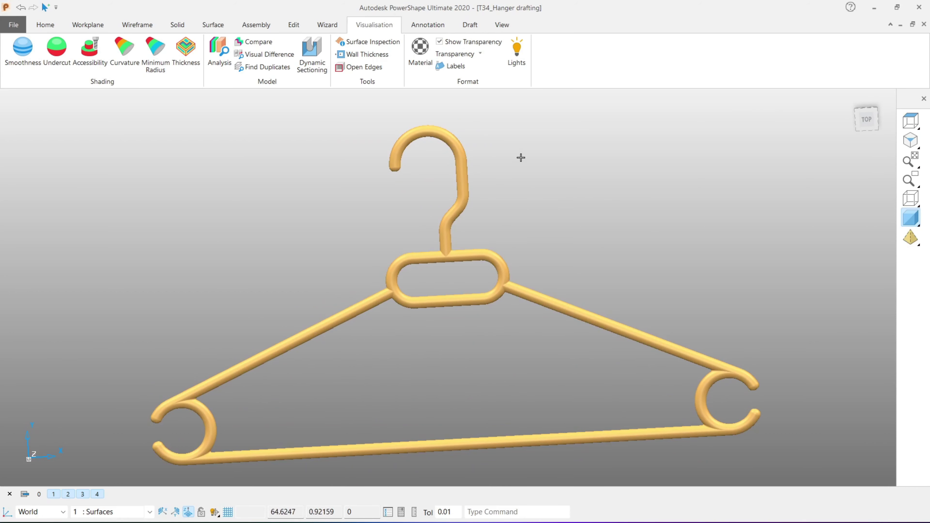
Step: Look down from the top view, then start a new empty model, NEW_MODEL_1
{"action": "right_click", "coordinate": [619, 150]}
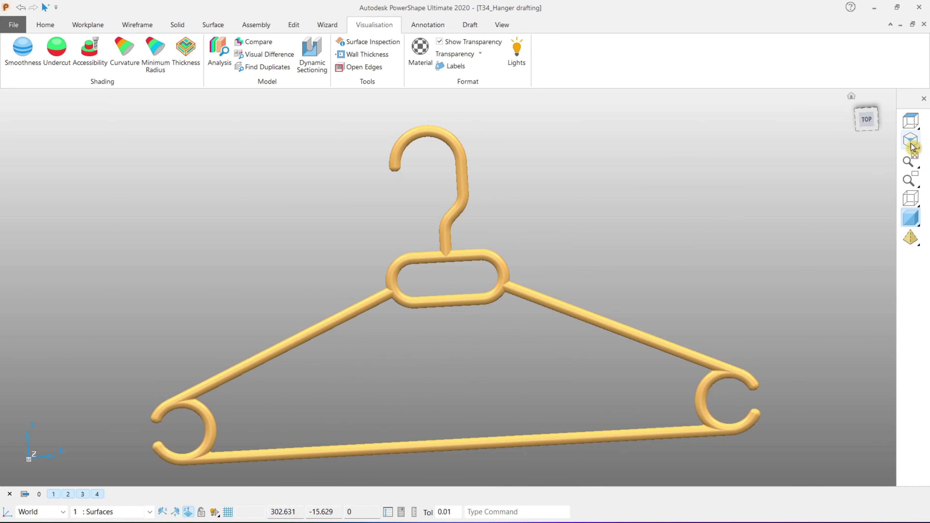
{"action": "left_click", "coordinate": [867, 118]}
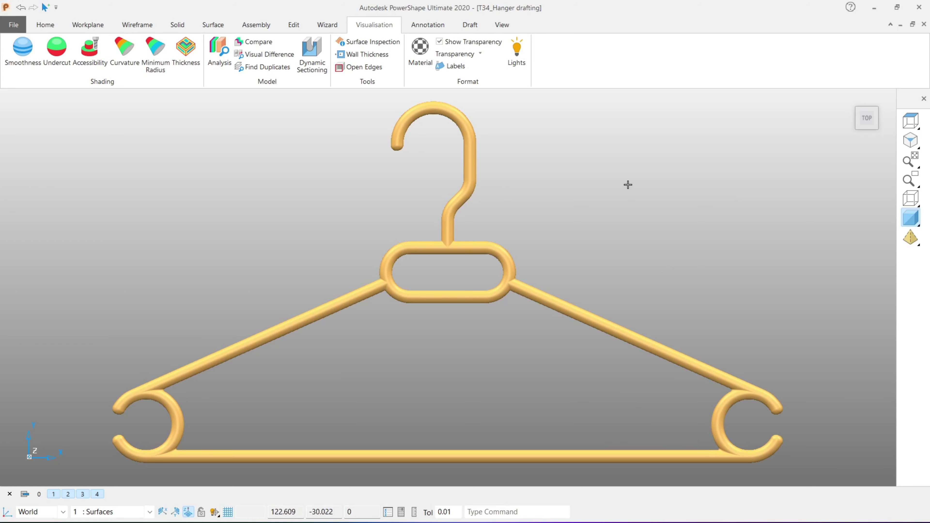
{"action": "right_click", "coordinate": [625, 150]}
{"action": "left_click", "coordinate": [648, 155]}
{"action": "right_click", "coordinate": [550, 152]}
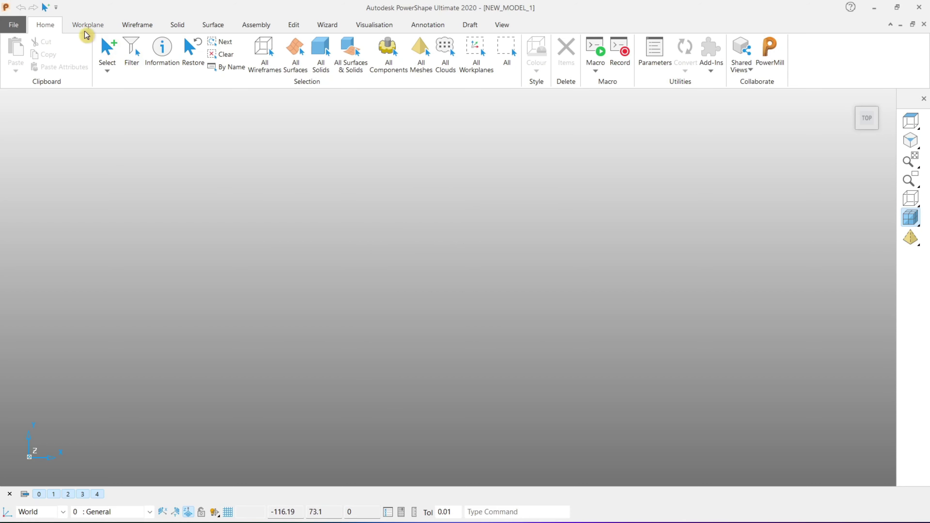
Step: Place an active workplane named 1 at the world origin of NEW_MODEL_1
{"action": "left_click", "coordinate": [87, 25]}
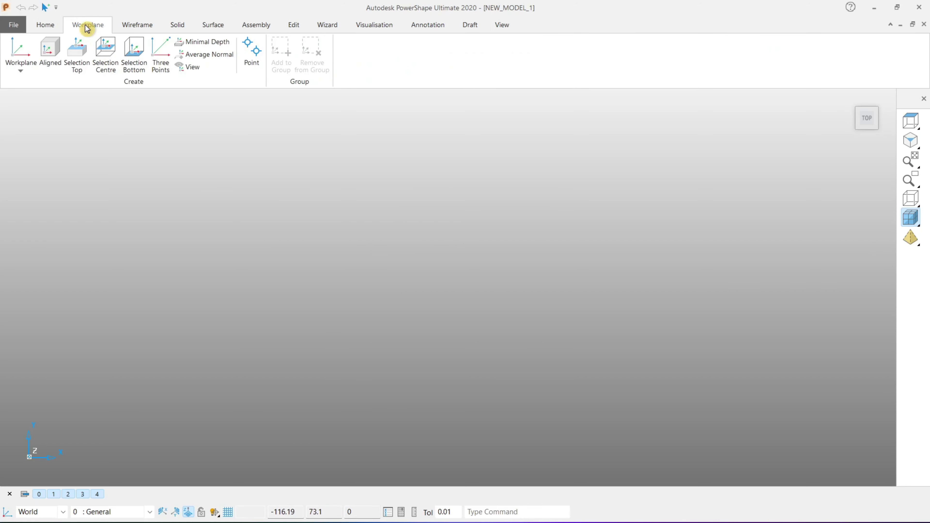
{"action": "left_click", "coordinate": [24, 56]}
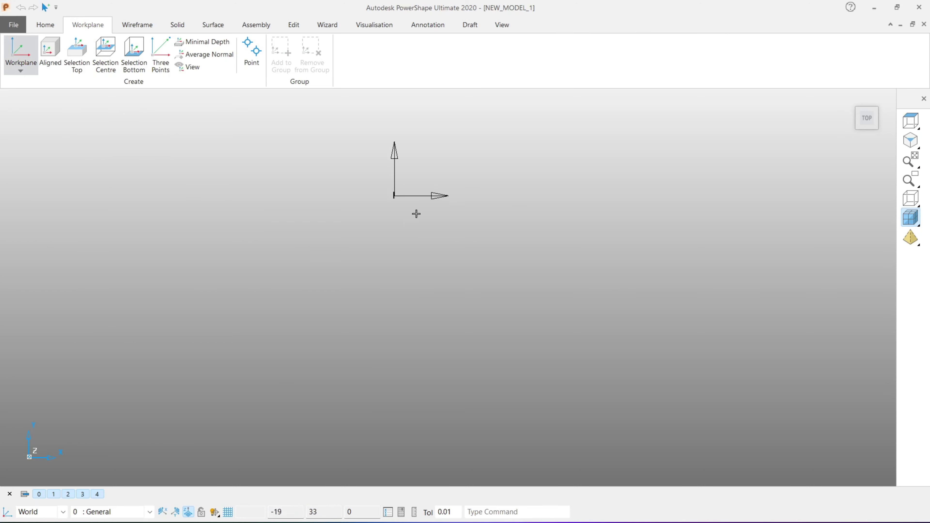
{"action": "type", "text": "0"}
{"action": "left_click", "coordinate": [468, 208]}
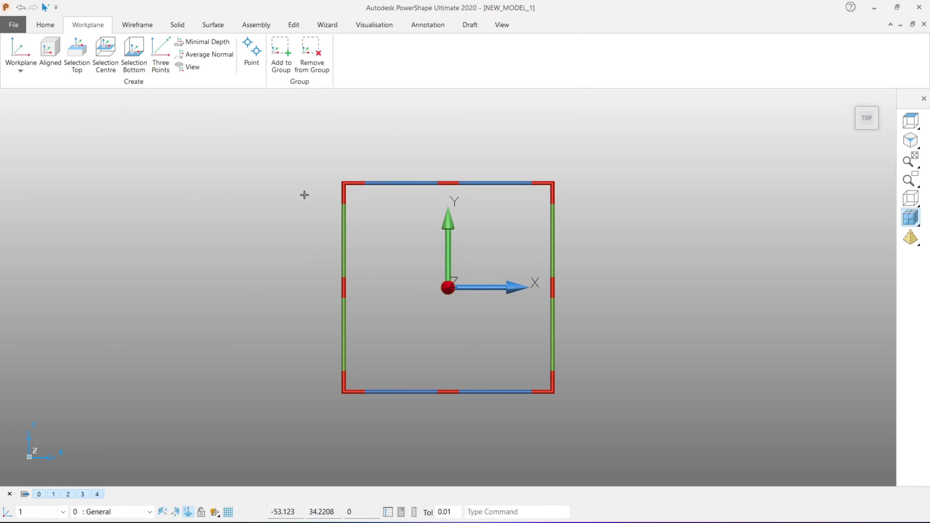
{"action": "left_click", "coordinate": [317, 206]}
{"action": "middle_click_drag", "start_coordinate": [577, 402], "coordinate": [577, 286], "text": "shift"}
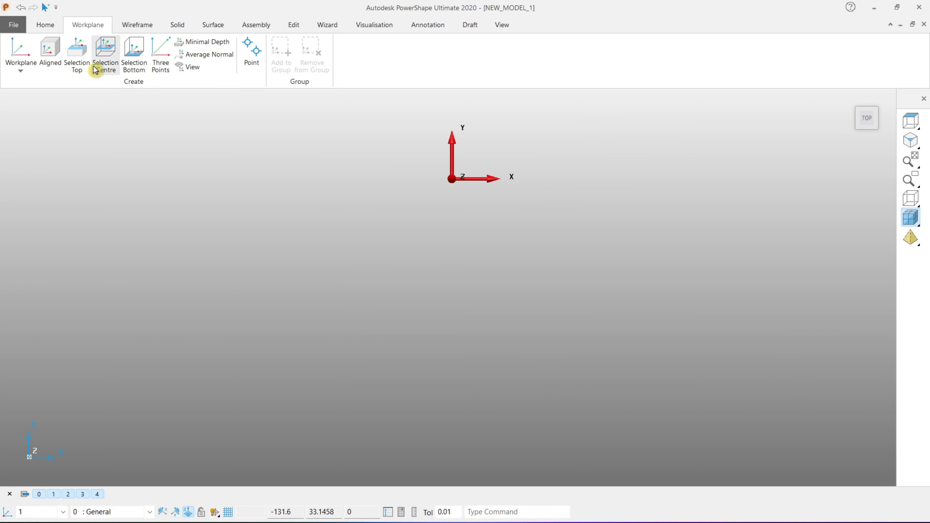
{"action": "left_click", "coordinate": [140, 27]}
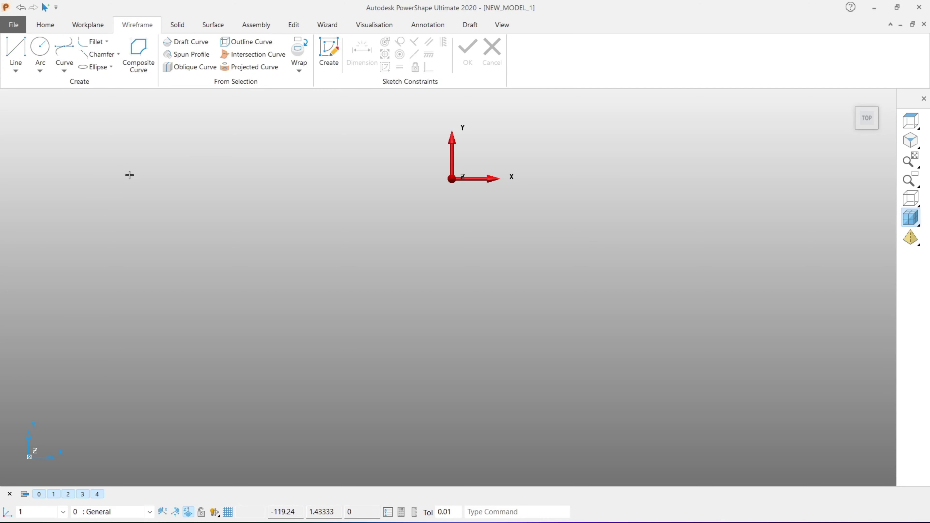
Step: Draw a full circle at workplane 1's origin and enlarge its radius from 10 to 20
{"action": "left_click", "coordinate": [39, 48]}
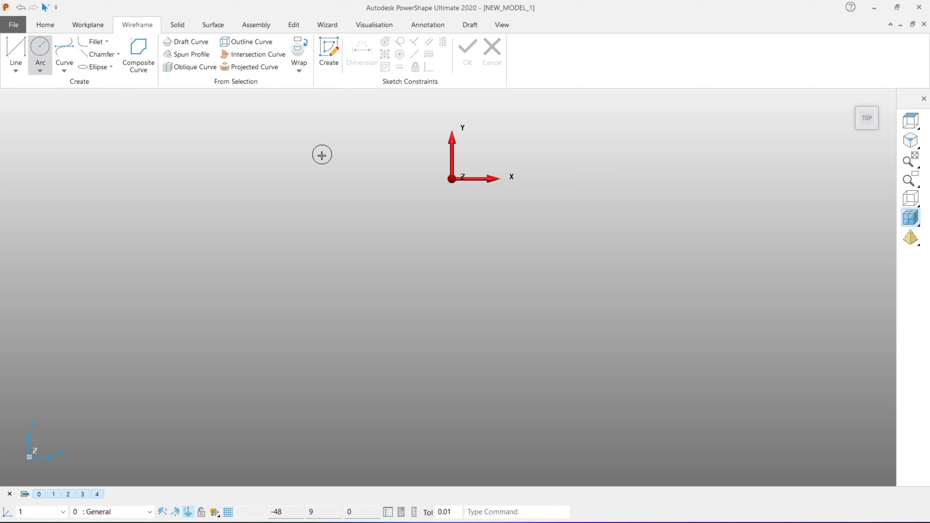
{"action": "type", "text": "0"}
{"action": "key", "text": "Return"}
{"action": "right_click", "coordinate": [322, 154]}
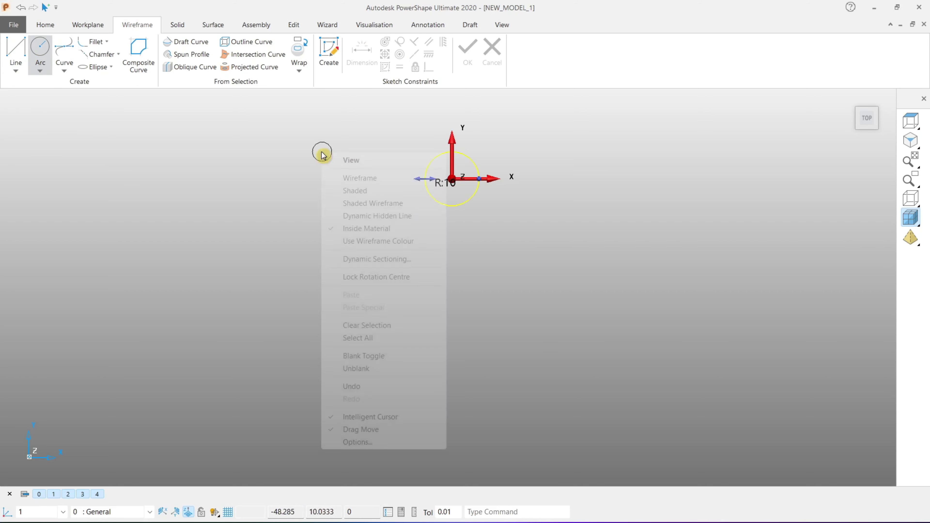
{"action": "left_click", "coordinate": [352, 160]}
{"action": "double_click", "coordinate": [476, 166]}
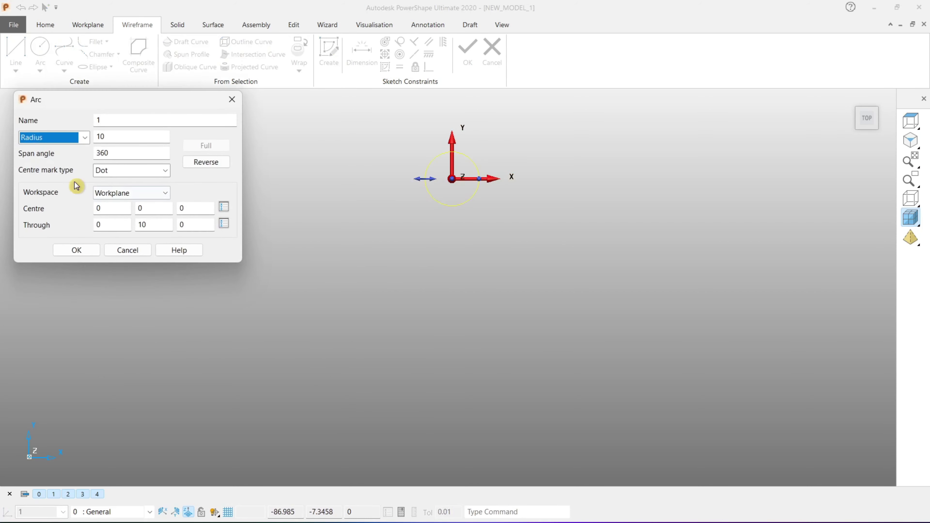
{"action": "left_click", "coordinate": [118, 135]}
{"action": "type", "text": "2"}
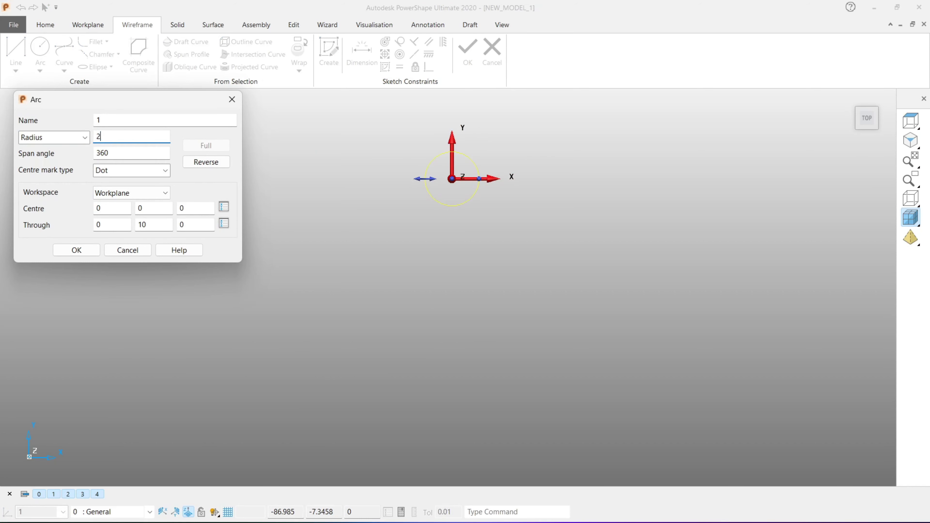
{"action": "type", "text": "0"}
{"action": "left_click", "coordinate": [76, 250]}
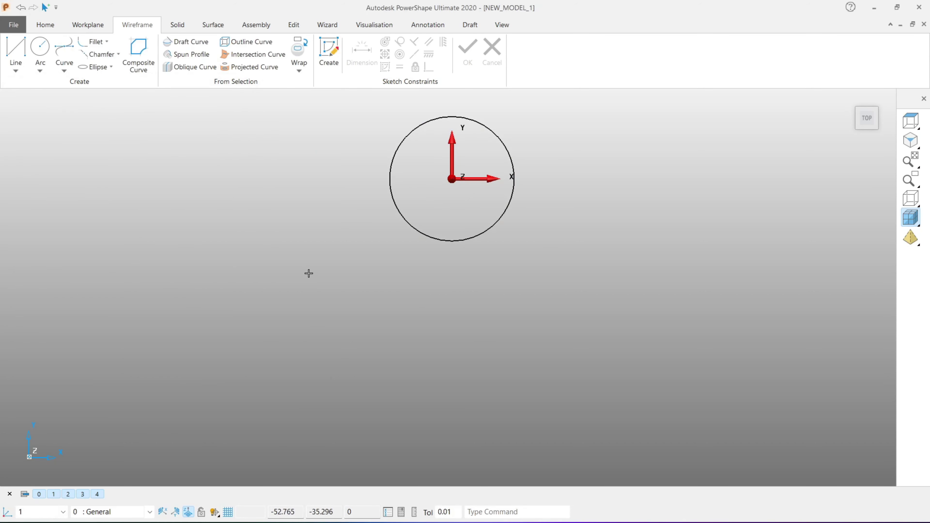
{"action": "scroll", "coordinate": [425, 251], "scroll_direction": "down", "scroll_amount": 2}
{"action": "scroll", "coordinate": [428, 252], "scroll_direction": "down", "scroll_amount": 1}
{"action": "middle_click_drag", "start_coordinate": [506, 299], "coordinate": [486, 258], "text": "shift"}
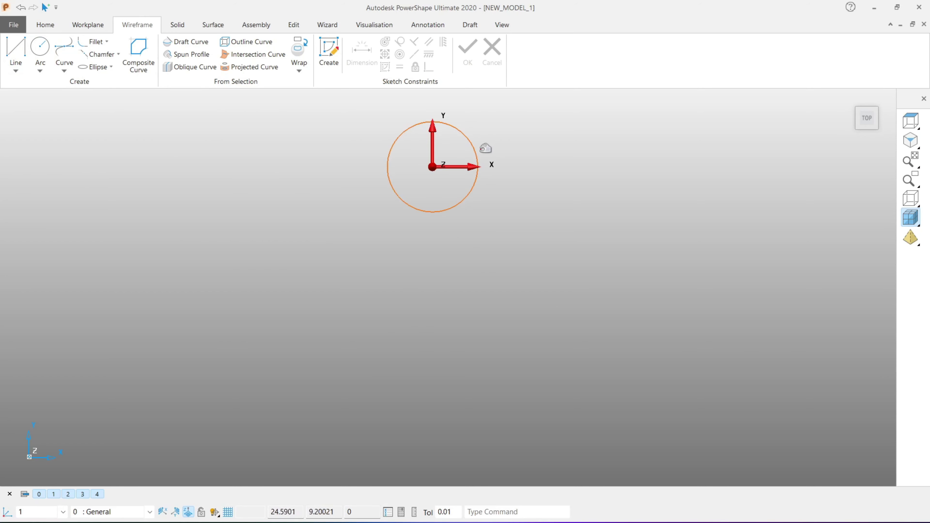
Step: Draw a vertical line down from the circle's rightmost point and set its length to 28
{"action": "left_click", "coordinate": [15, 53]}
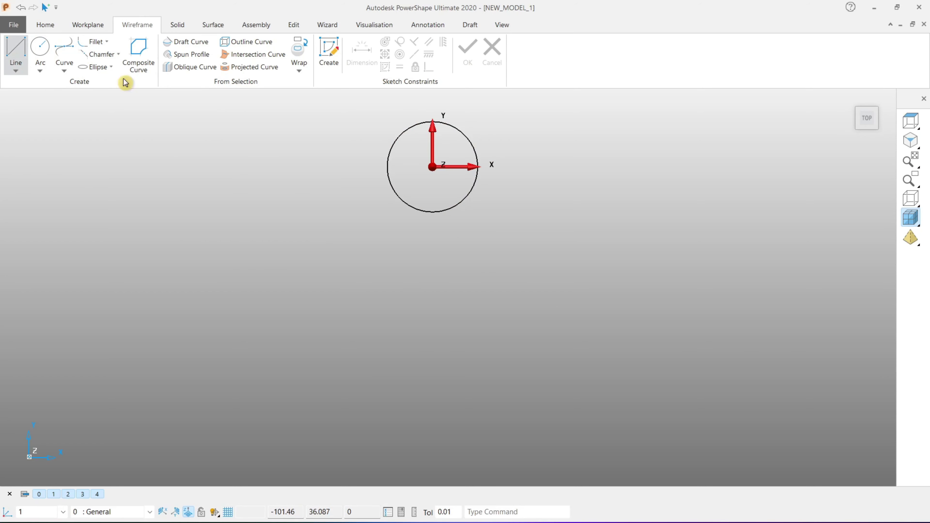
{"action": "left_click", "coordinate": [476, 178]}
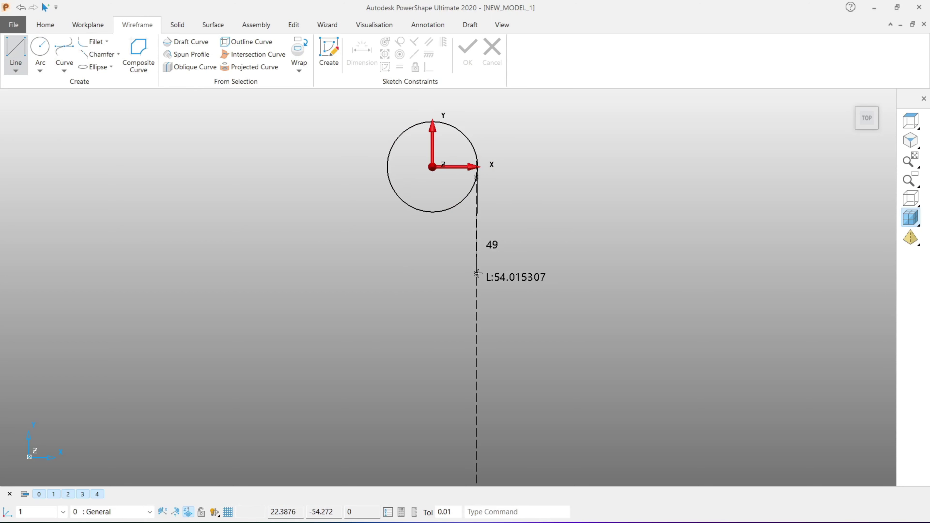
{"action": "scroll", "coordinate": [476, 272], "scroll_direction": "up", "scroll_amount": 2}
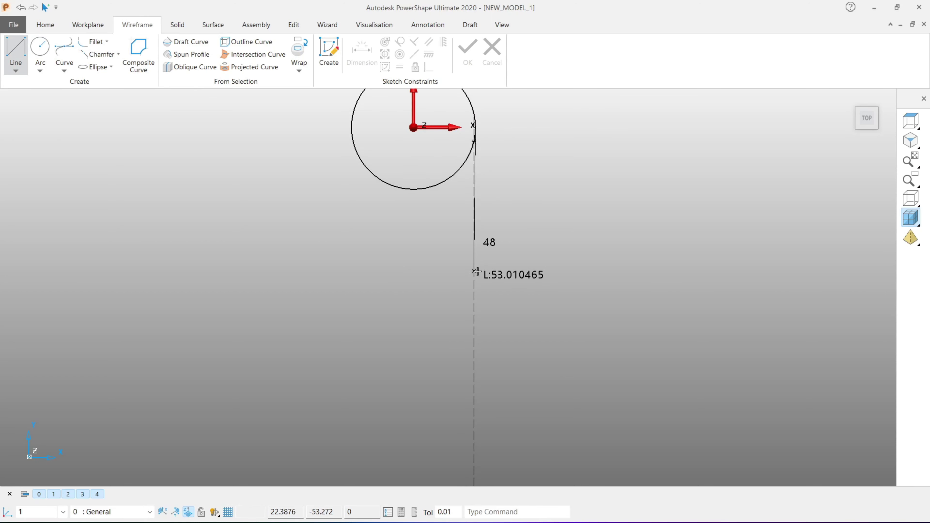
{"action": "scroll", "coordinate": [477, 272], "scroll_direction": "up", "scroll_amount": 1}
{"action": "scroll", "coordinate": [475, 271], "scroll_direction": "up", "scroll_amount": 1}
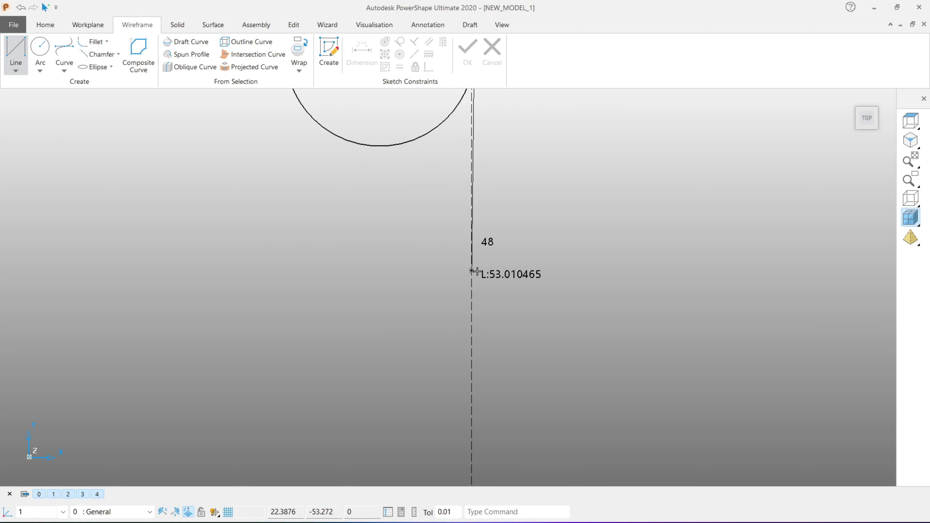
{"action": "scroll", "coordinate": [476, 271], "scroll_direction": "up", "scroll_amount": 1}
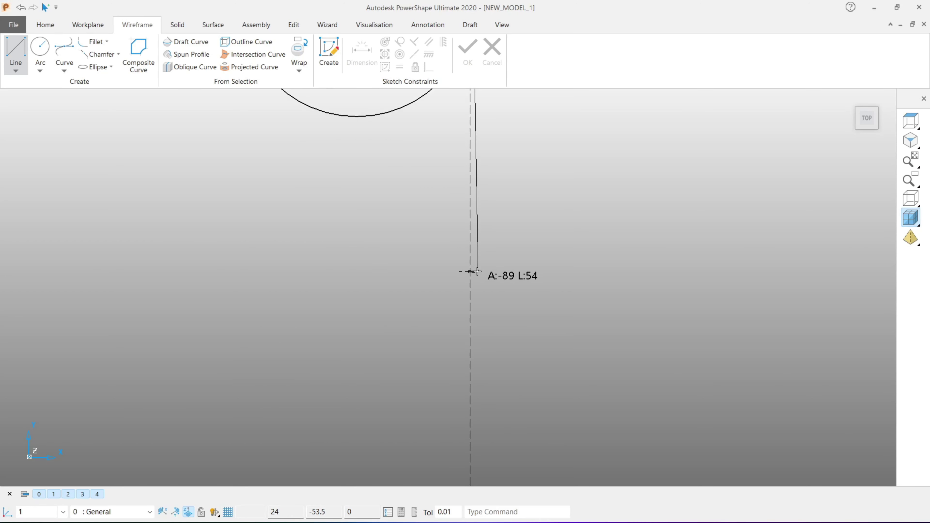
{"action": "scroll", "coordinate": [476, 271], "scroll_direction": "up", "scroll_amount": 1}
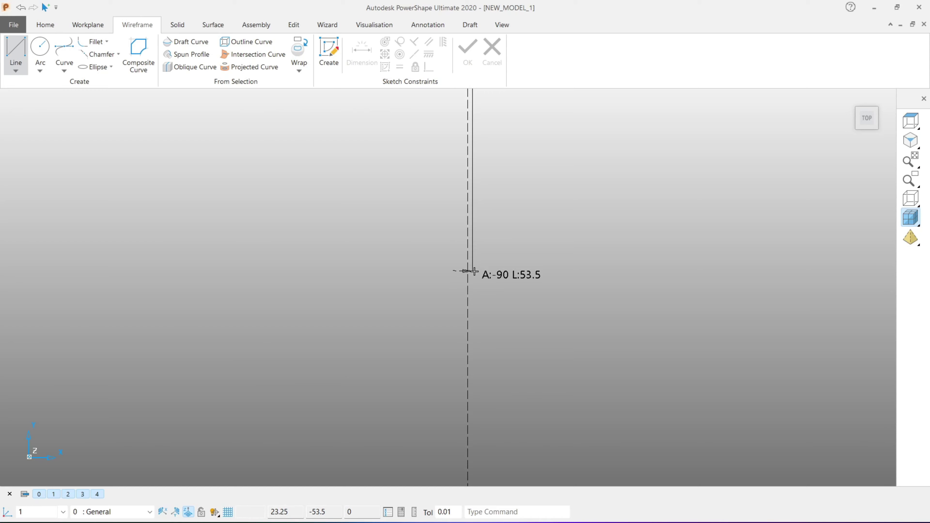
{"action": "left_click", "coordinate": [472, 271]}
{"action": "scroll", "coordinate": [513, 238], "scroll_direction": "down", "scroll_amount": 3}
{"action": "scroll", "coordinate": [520, 216], "scroll_direction": "down", "scroll_amount": 1}
{"action": "right_click", "coordinate": [494, 214]}
{"action": "key", "text": "Escape"}
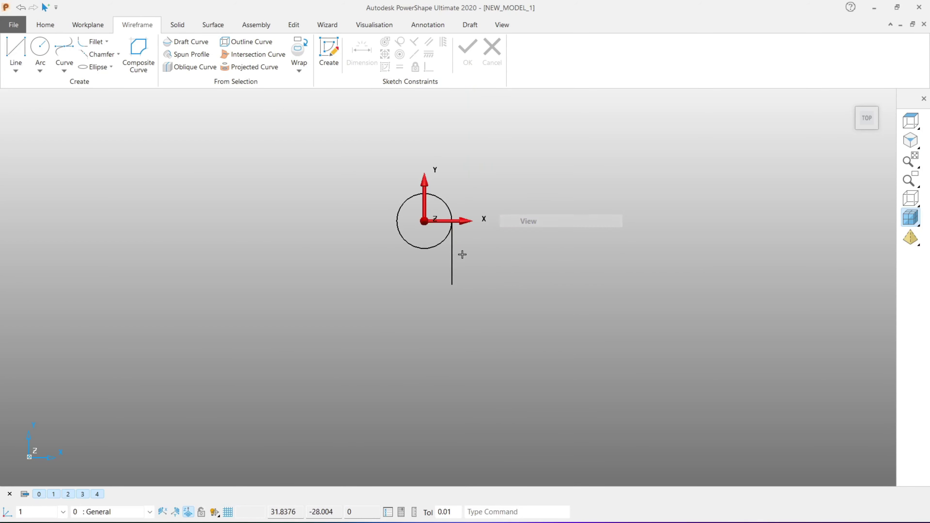
{"action": "double_click", "coordinate": [443, 260]}
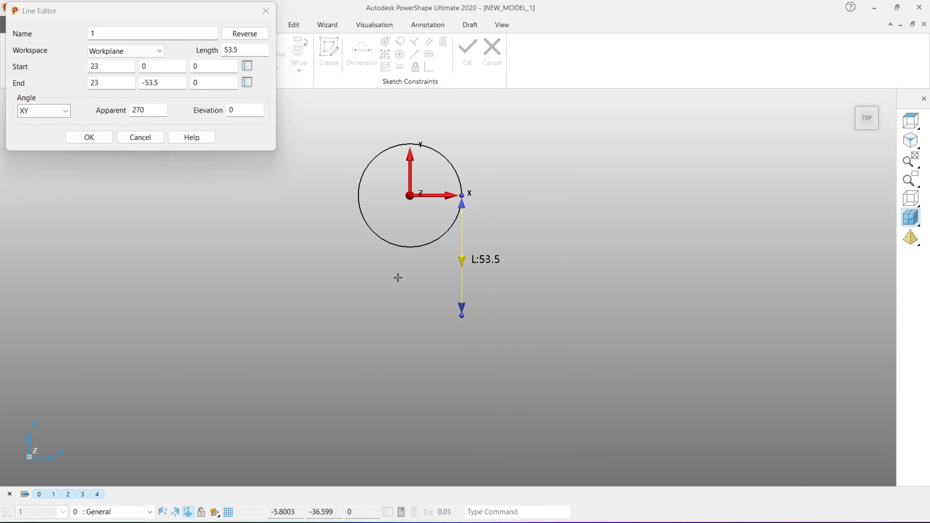
{"action": "double_click", "coordinate": [248, 49]}
{"action": "type", "text": "28"}
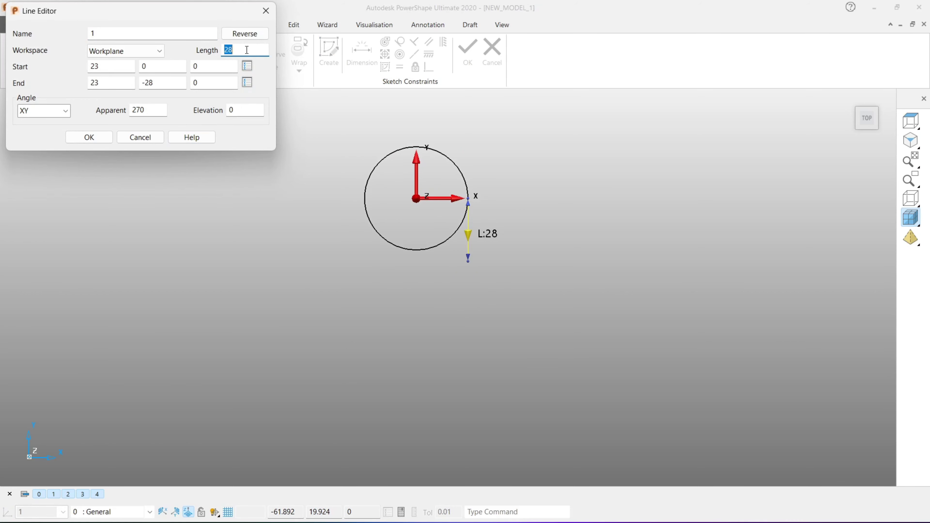
{"action": "left_click", "coordinate": [91, 138]}
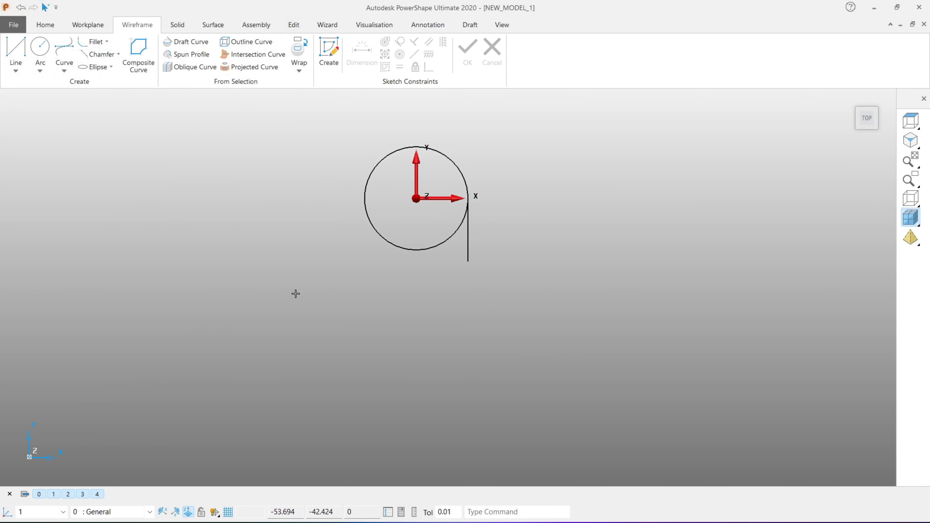
{"action": "middle_click_drag", "start_coordinate": [294, 293], "coordinate": [325, 297], "text": "shift"}
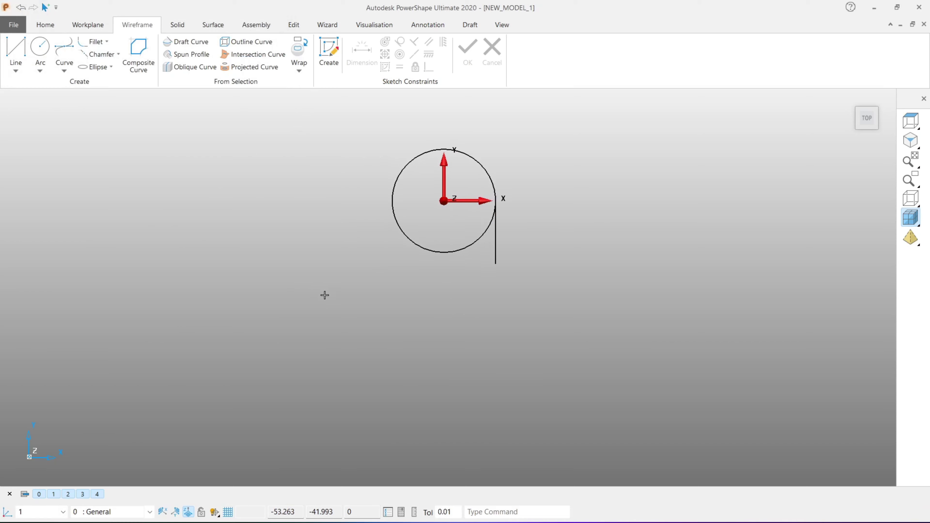
Step: Draw a horizontal line leftward from the circle's right point
{"action": "left_click", "coordinate": [16, 65]}
{"action": "left_click", "coordinate": [29, 90]}
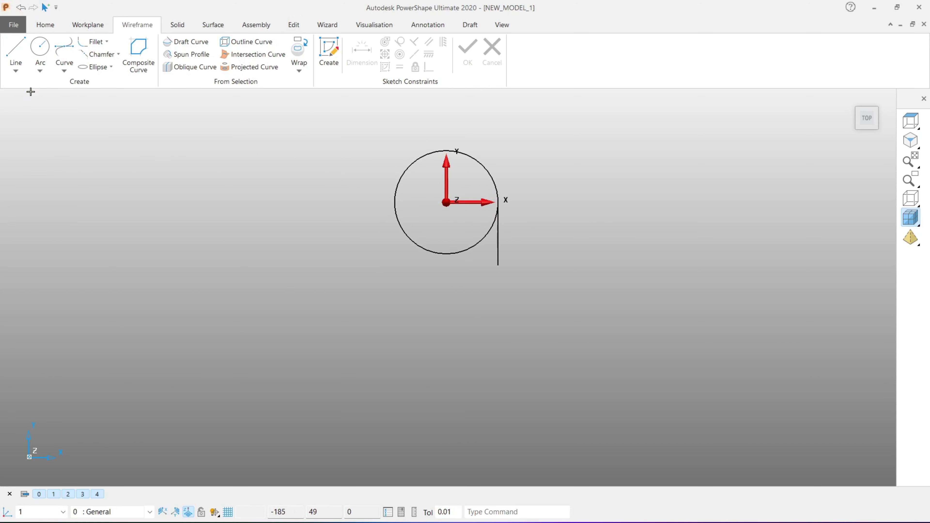
{"action": "left_click", "coordinate": [498, 201]}
{"action": "left_click", "coordinate": [354, 203]}
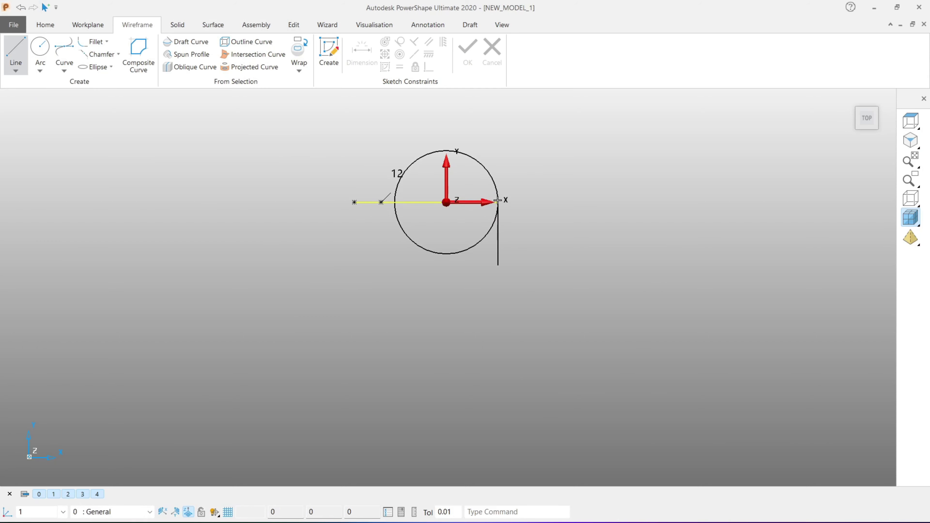
{"action": "right_click", "coordinate": [553, 158]}
{"action": "scroll", "coordinate": [425, 225], "scroll_direction": "up", "scroll_amount": 2}
Step: Draw a horizontal line from the origin along −X and set its length to 58
{"action": "left_click", "coordinate": [15, 52]}
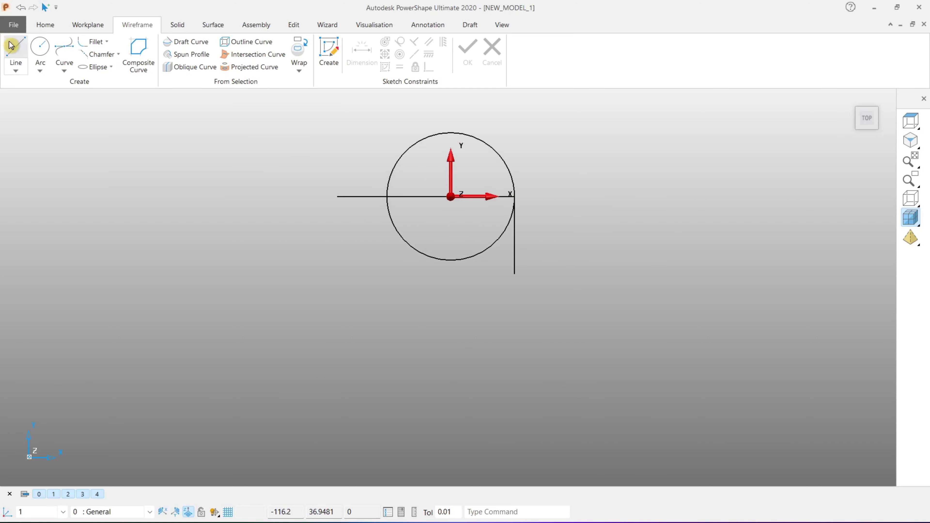
{"action": "left_click", "coordinate": [451, 197]}
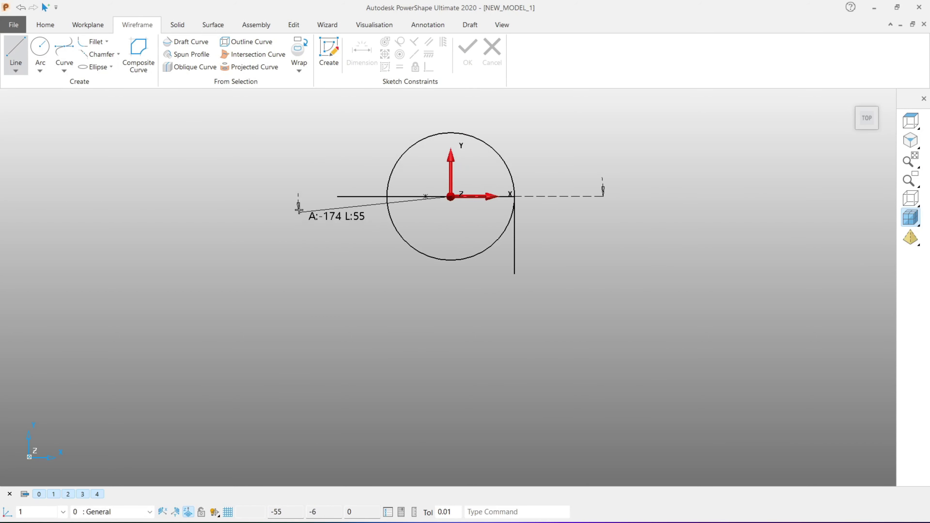
{"action": "left_click", "coordinate": [290, 197]}
{"action": "key", "text": "Escape"}
{"action": "double_click", "coordinate": [309, 198]}
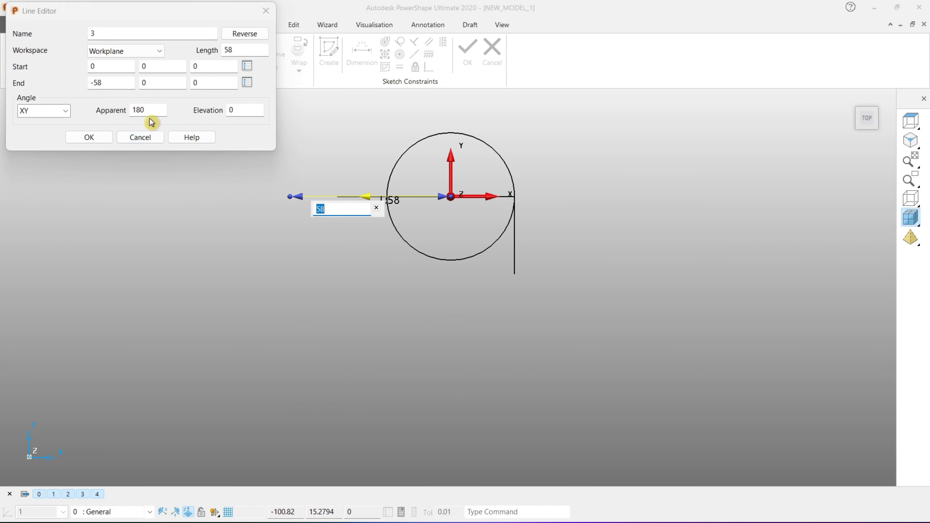
{"action": "left_click", "coordinate": [142, 135]}
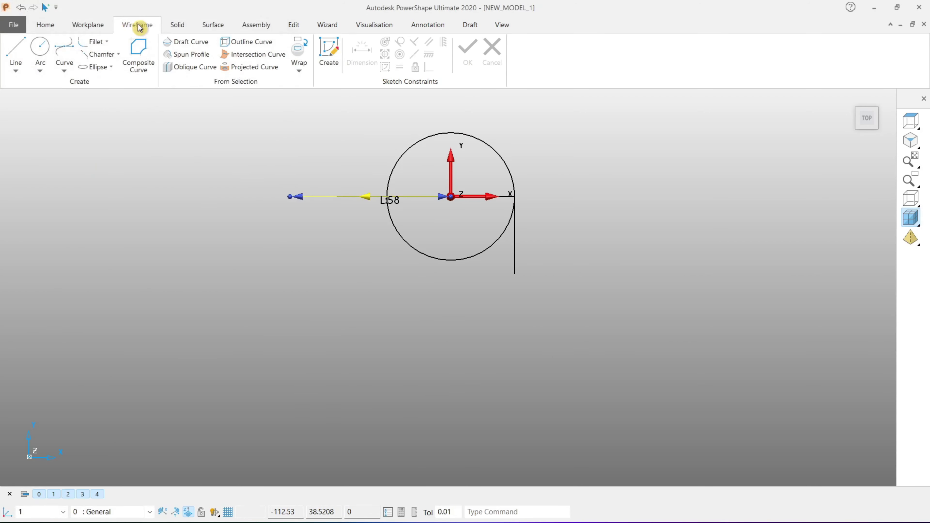
Step: Rotate the 58-long origin line by 10° so it angles down-left below −X
{"action": "left_click", "coordinate": [90, 25]}
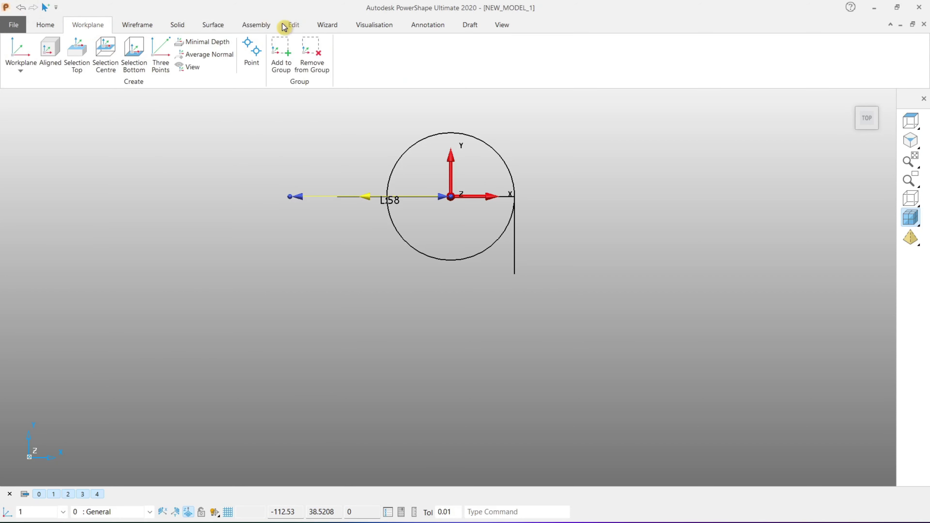
{"action": "left_click", "coordinate": [293, 24]}
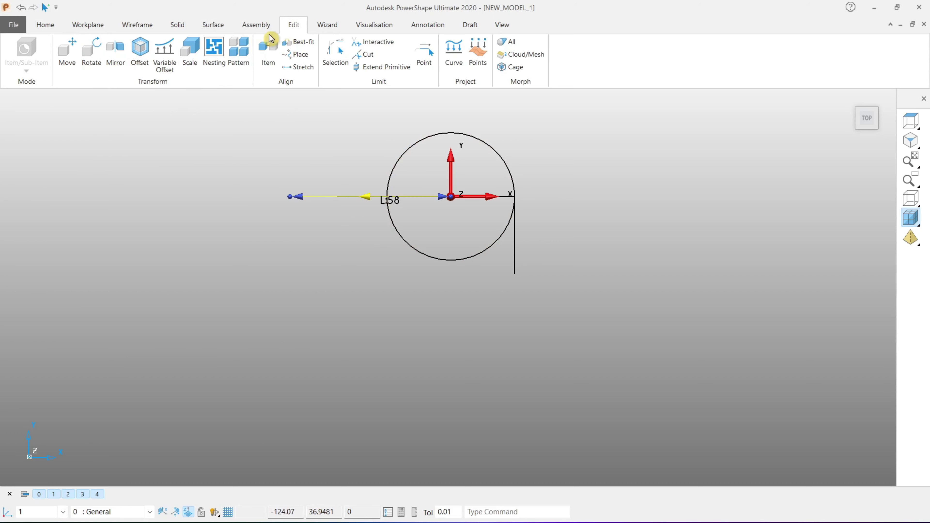
{"action": "left_click", "coordinate": [98, 57]}
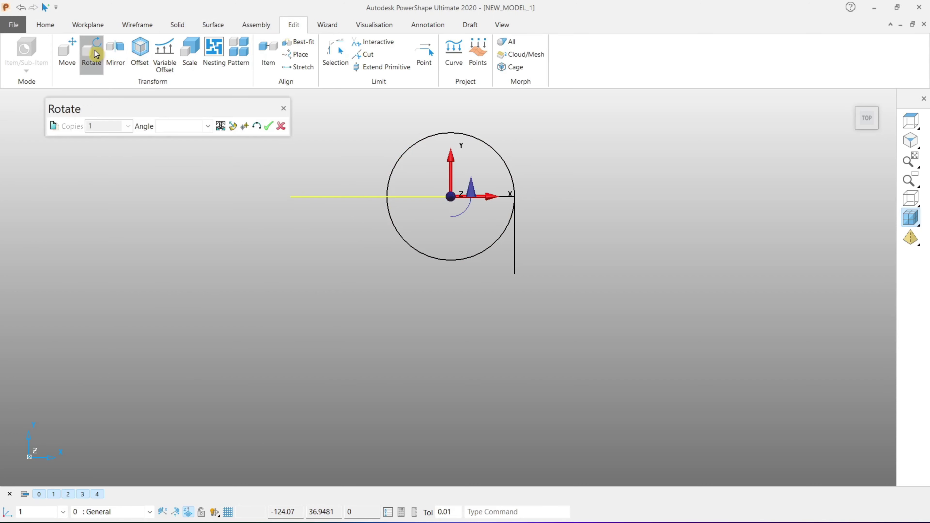
{"action": "left_click", "coordinate": [176, 126]}
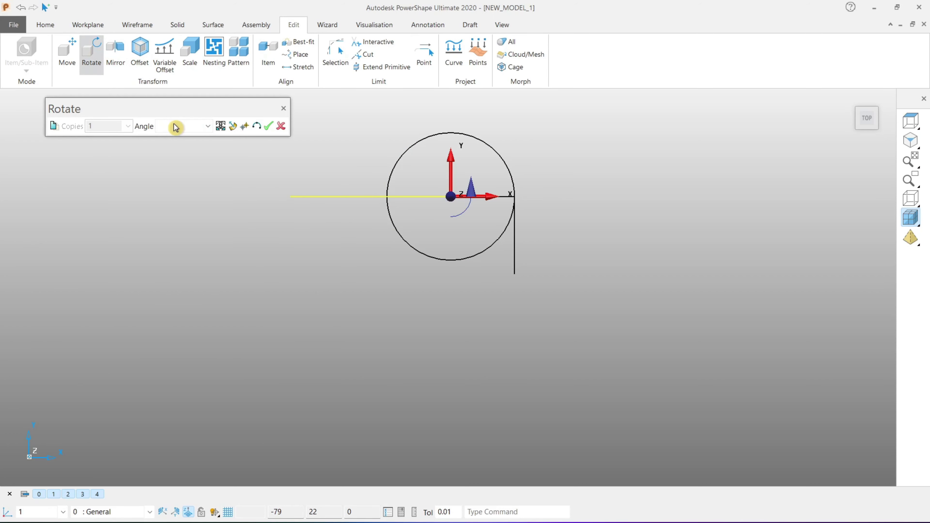
{"action": "type", "text": "20"}
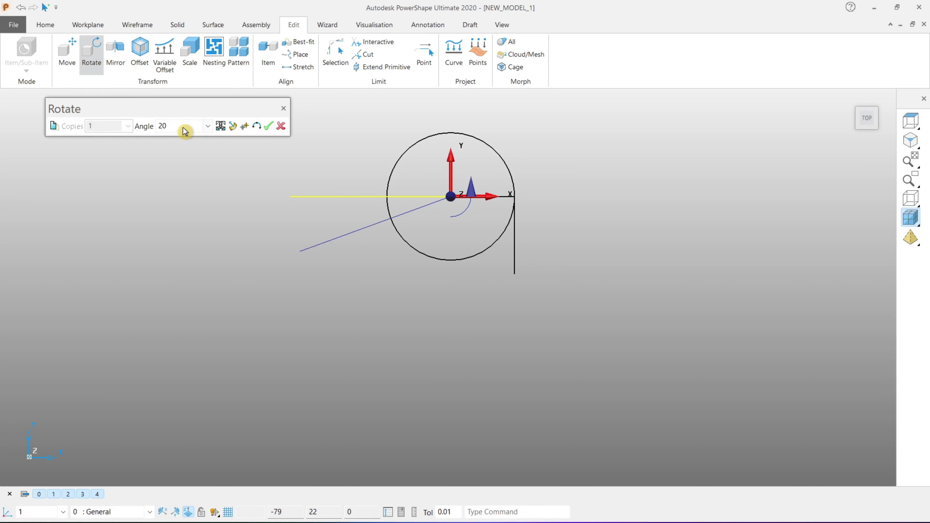
{"action": "type", "text": "10"}
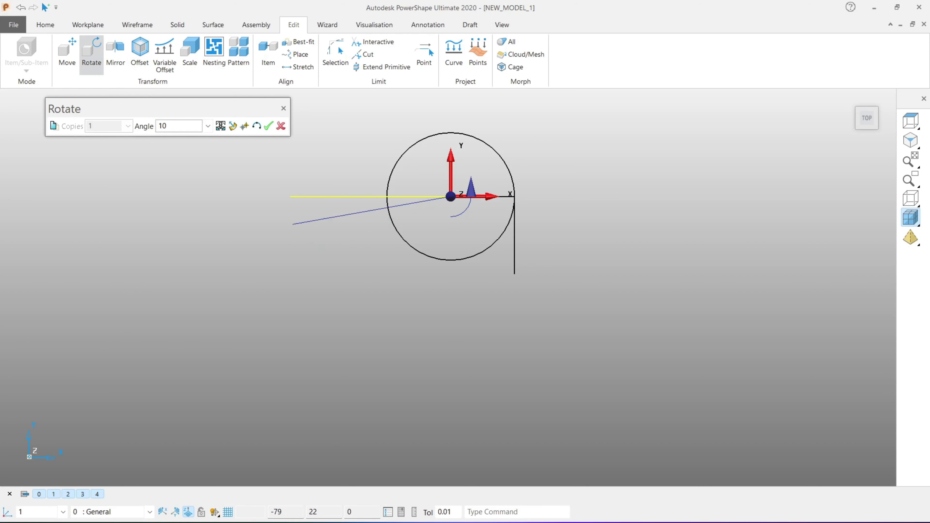
{"action": "left_click", "coordinate": [269, 126]}
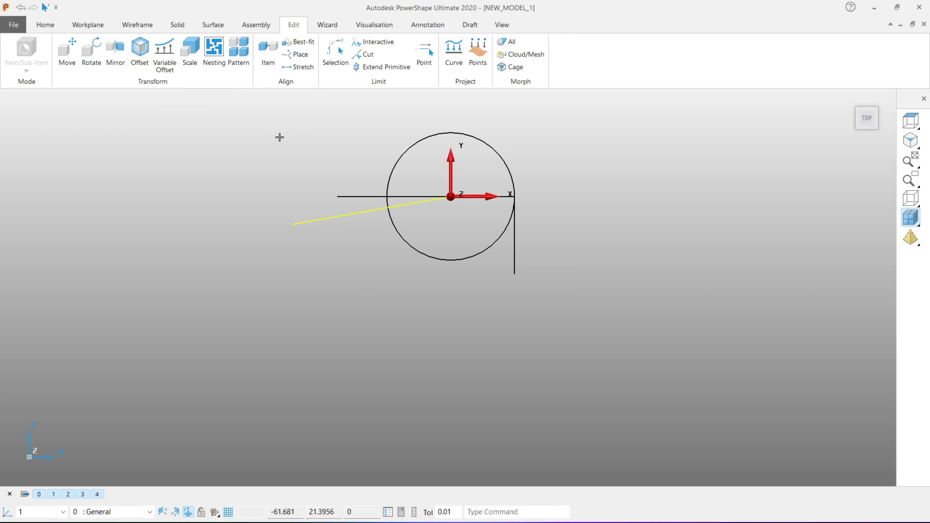
Step: Trim away the circle's lower arc, leaving the upper hook arc
{"action": "left_click", "coordinate": [374, 41]}
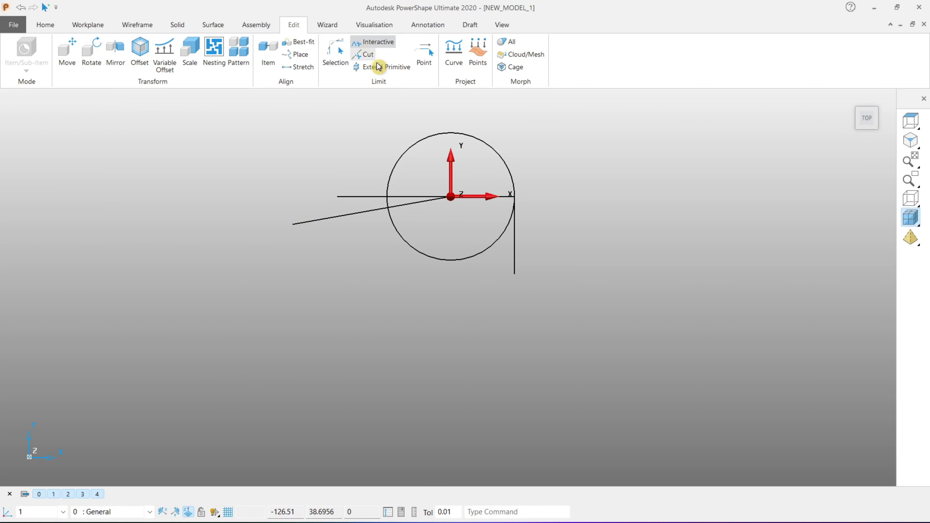
{"action": "left_click", "coordinate": [413, 246]}
{"action": "key", "text": "Escape"}
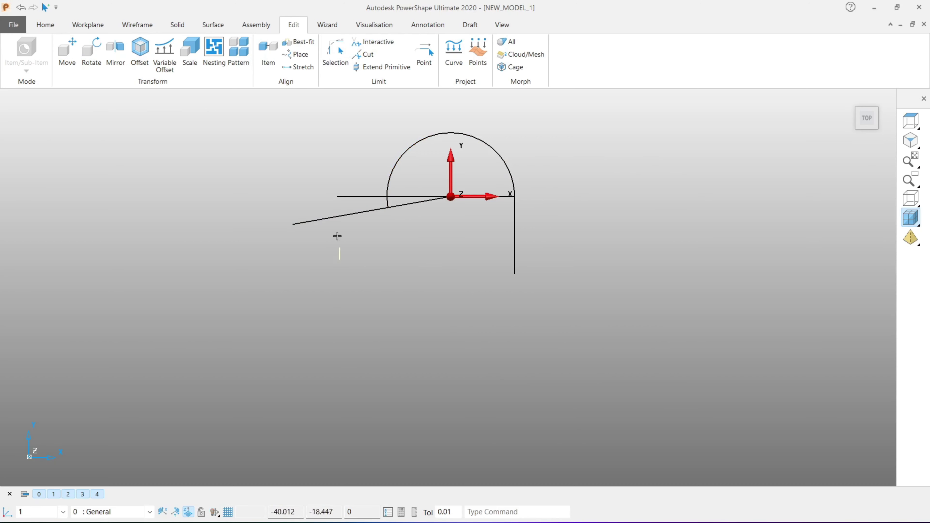
Step: Delete the slanted and horizontal guide lines
{"action": "left_click", "coordinate": [337, 217]}
{"action": "left_click", "coordinate": [407, 198], "text": "shift"}
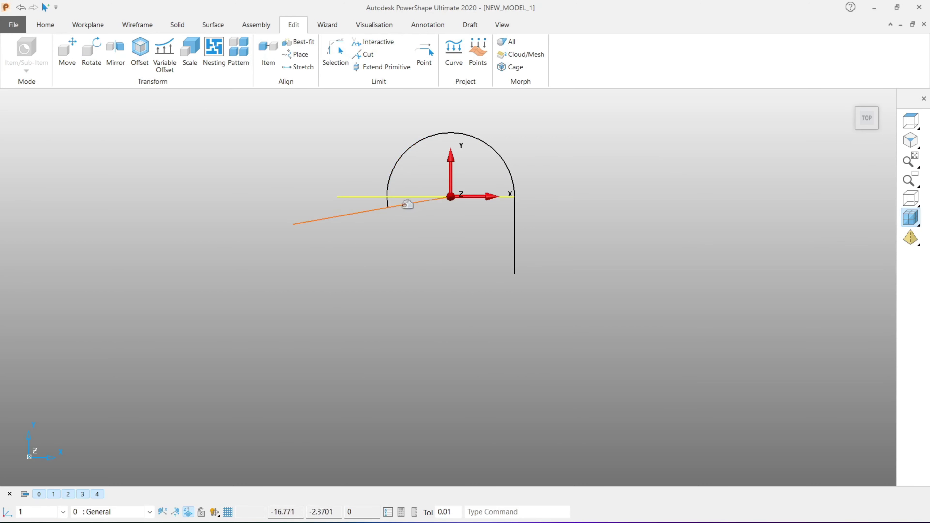
{"action": "key", "text": "Delete"}
{"action": "scroll", "coordinate": [599, 220], "scroll_direction": "down", "scroll_amount": 2}
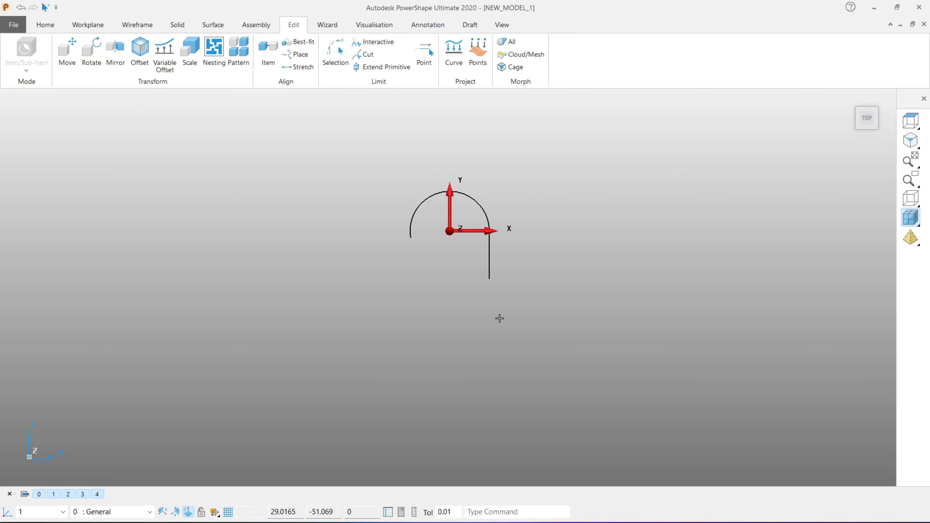
{"action": "scroll", "coordinate": [503, 201], "scroll_direction": "up", "scroll_amount": 1}
{"action": "scroll", "coordinate": [491, 227], "scroll_direction": "up", "scroll_amount": 2}
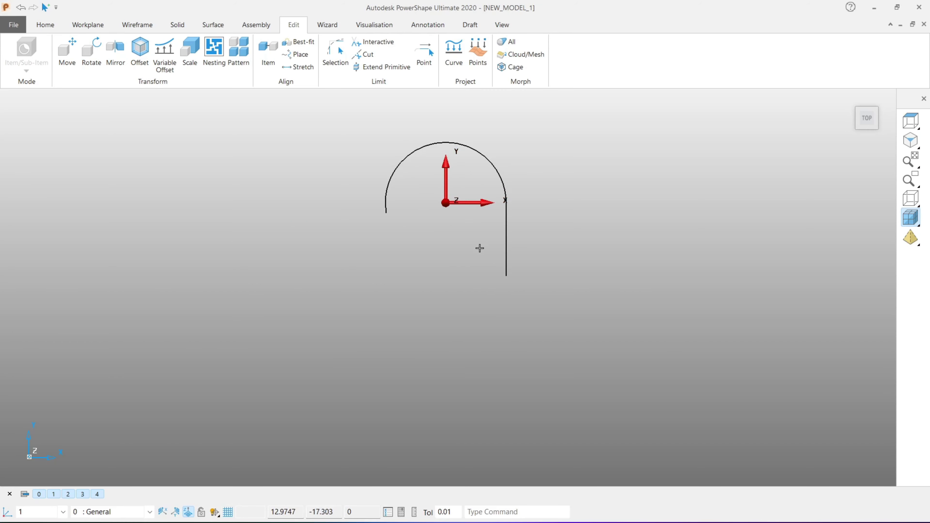
{"action": "middle_click_drag", "start_coordinate": [480, 248], "coordinate": [501, 245], "text": "shift"}
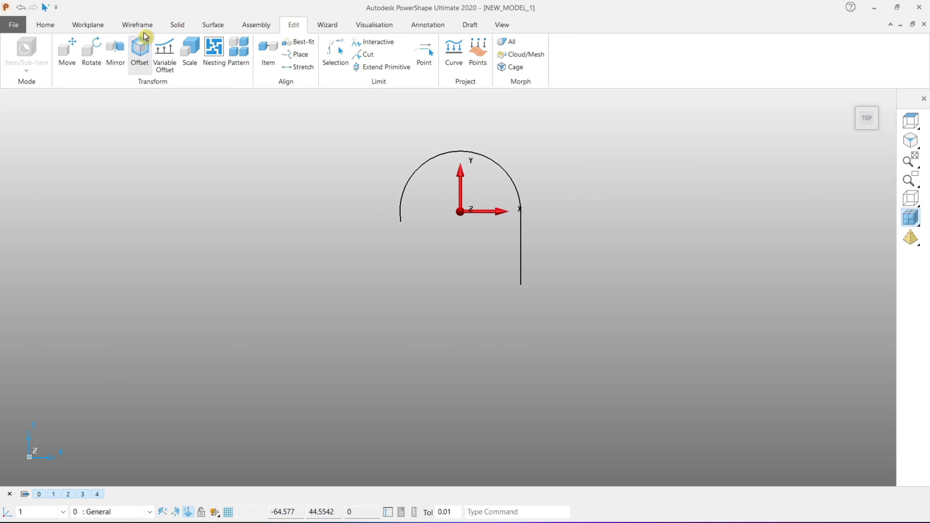
{"action": "left_click", "coordinate": [134, 25]}
Step: Draw a diagonal line running down-left from the drop line's bottom end
{"action": "left_click", "coordinate": [21, 48]}
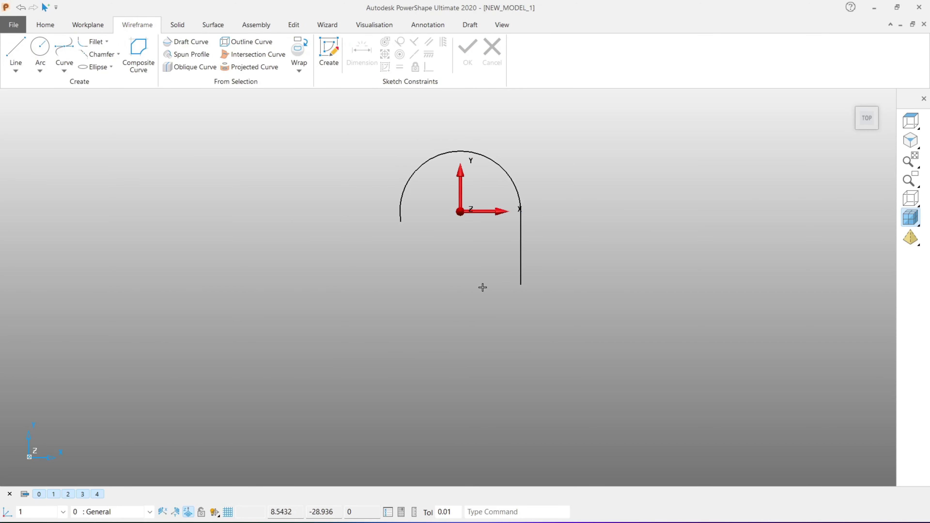
{"action": "left_click", "coordinate": [17, 51]}
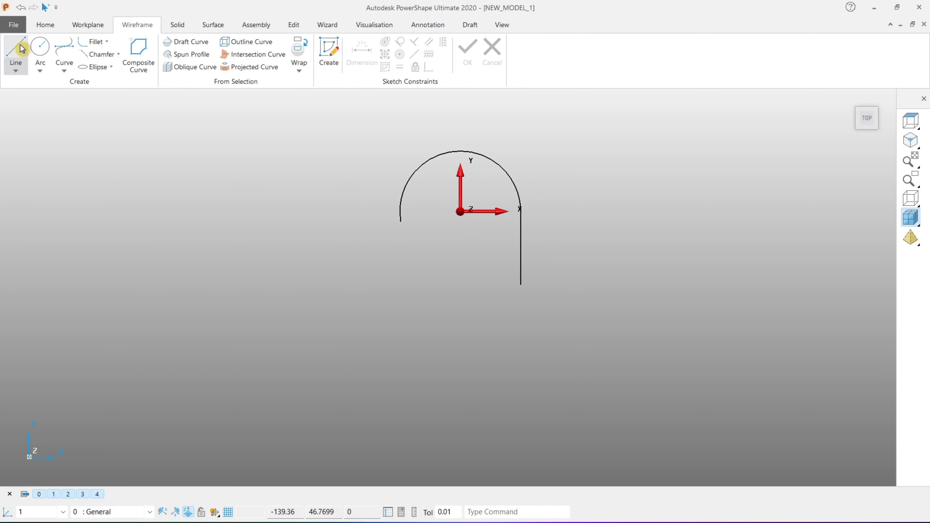
{"action": "left_click", "coordinate": [520, 285]}
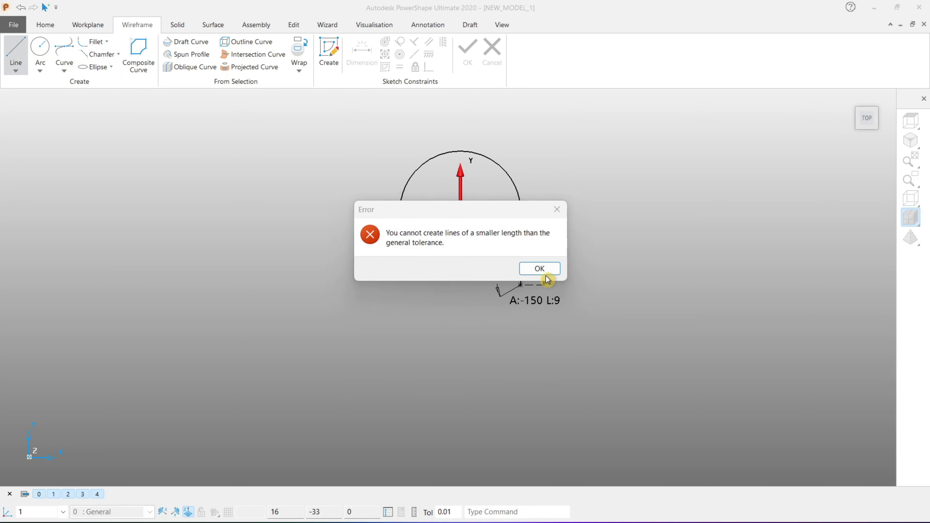
{"action": "left_click", "coordinate": [541, 270]}
{"action": "middle_click_drag", "start_coordinate": [464, 353], "coordinate": [494, 289], "text": "shift"}
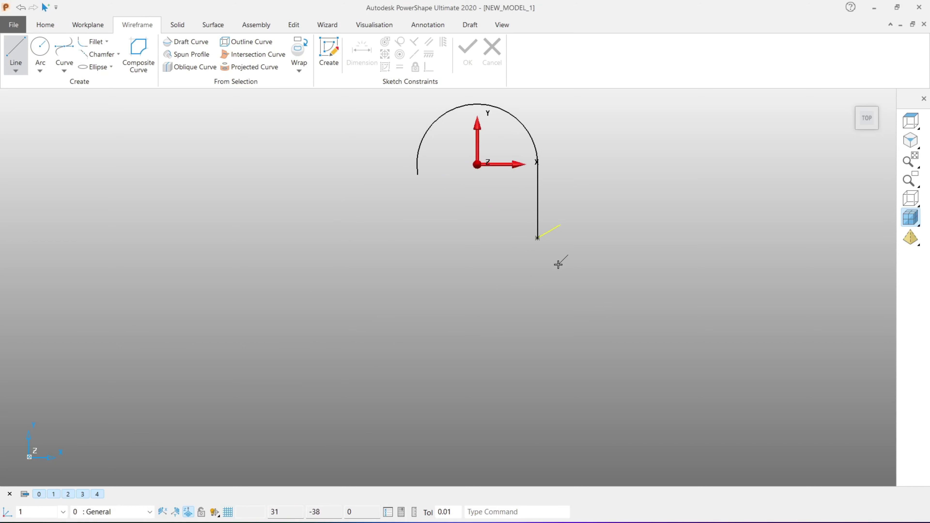
{"action": "type", "text": "z"}
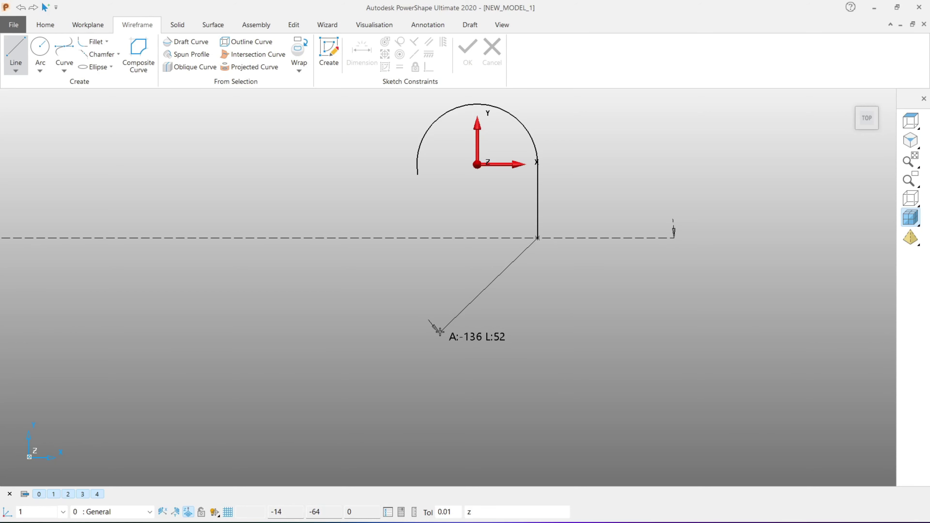
{"action": "left_click", "coordinate": [439, 332]}
{"action": "scroll", "coordinate": [566, 251], "scroll_direction": "down", "scroll_amount": 1}
{"action": "key", "text": "Escape"}
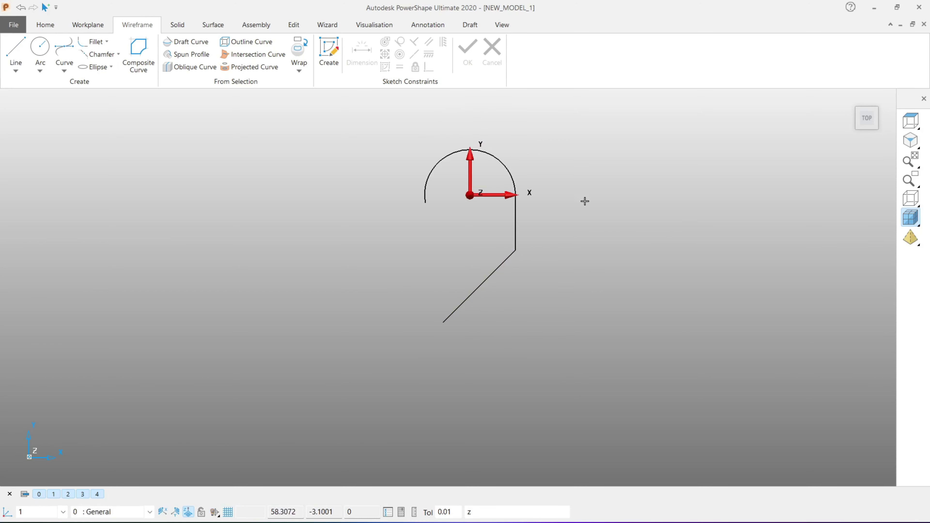
{"action": "scroll", "coordinate": [509, 326], "scroll_direction": "down", "scroll_amount": 1}
{"action": "middle_click_drag", "start_coordinate": [508, 326], "coordinate": [517, 274], "text": "shift"}
{"action": "scroll", "coordinate": [466, 261], "scroll_direction": "up", "scroll_amount": 1}
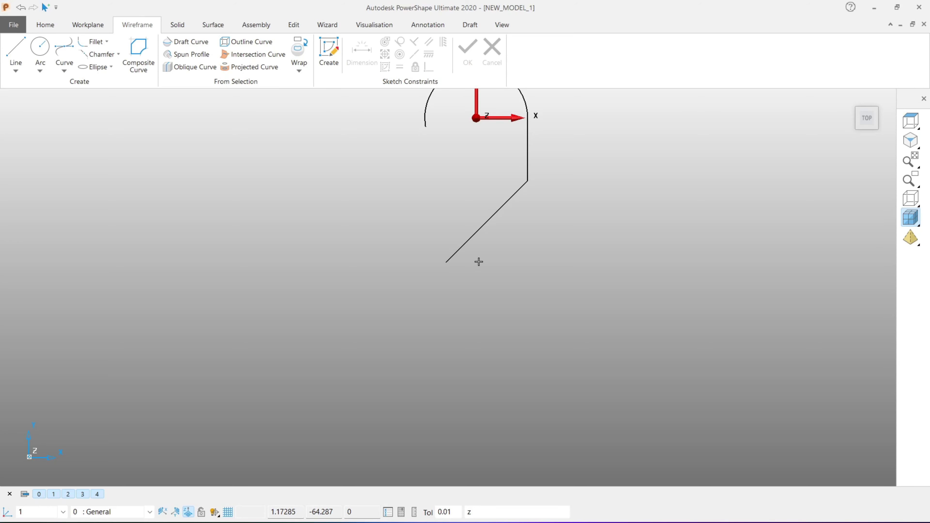
Step: Shorten the diagonal line to length 20, keeping its 225° angle
{"action": "double_click", "coordinate": [475, 217]}
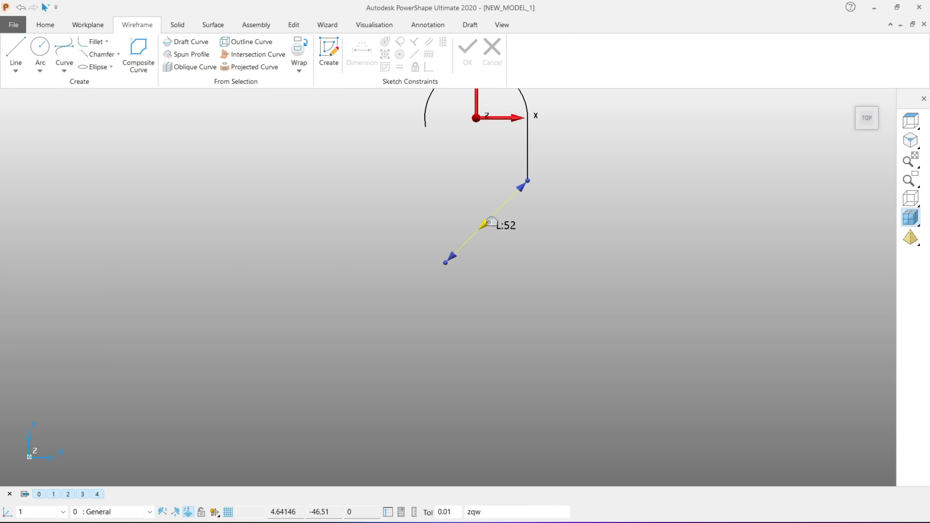
{"action": "double_click", "coordinate": [243, 48]}
{"action": "type", "text": "20"}
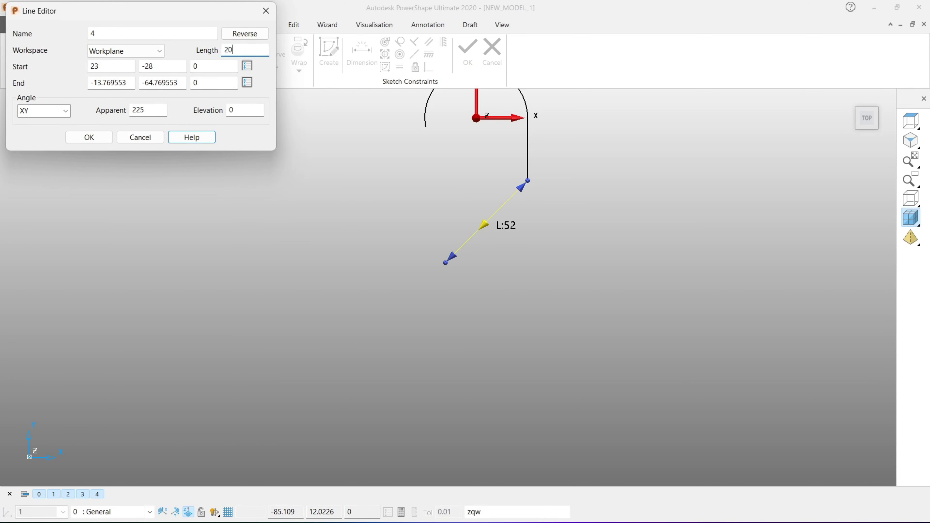
{"action": "key", "text": "Return"}
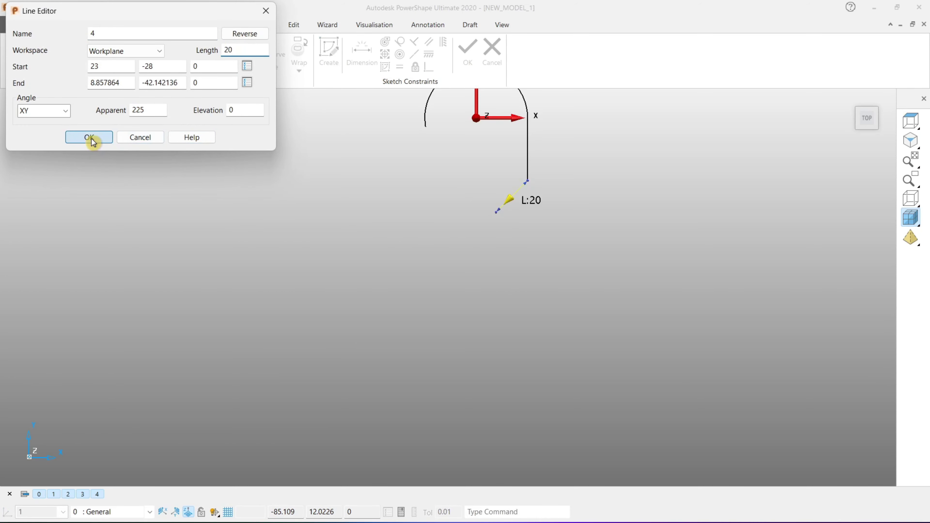
{"action": "left_click", "coordinate": [89, 137]}
Step: Attempt a line from the diagonal's end, then undo the unwanted too-short line
{"action": "left_click", "coordinate": [17, 54]}
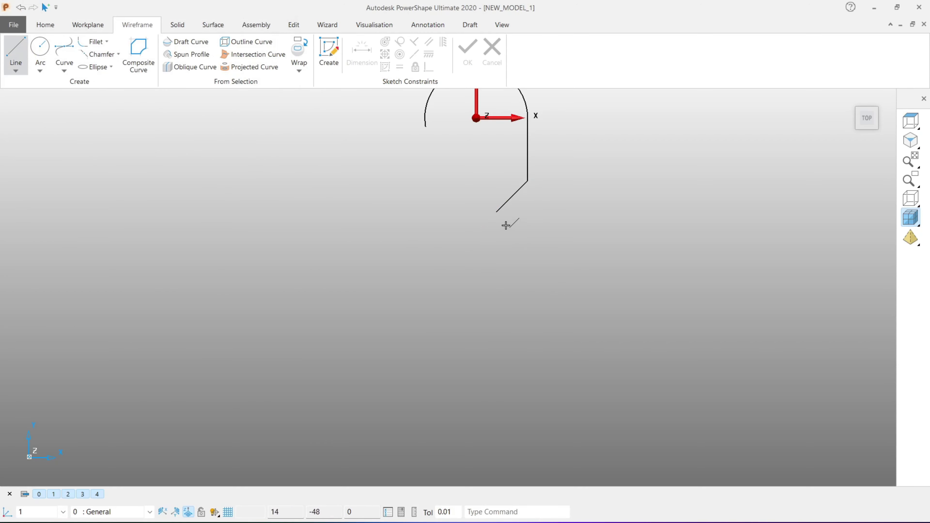
{"action": "left_click", "coordinate": [497, 212]}
{"action": "double_click", "coordinate": [496, 252]}
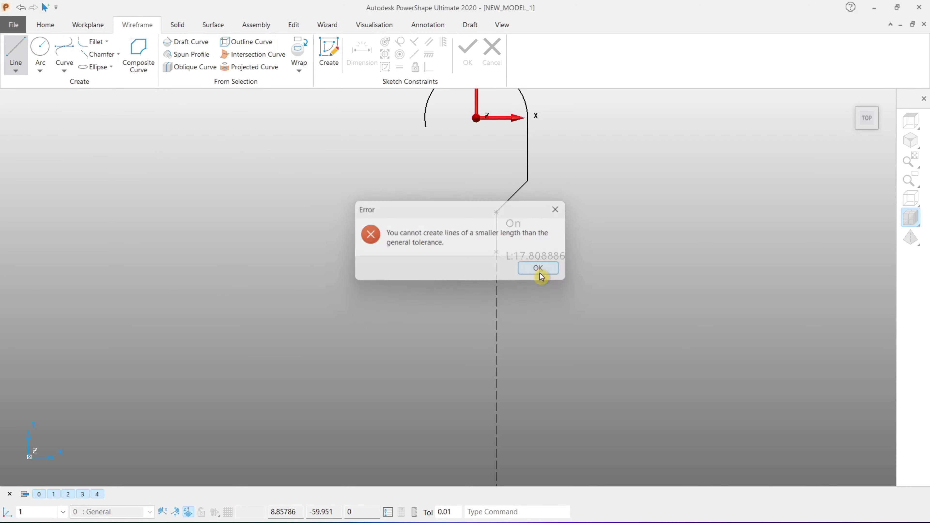
{"action": "left_click", "coordinate": [538, 268]}
{"action": "left_click", "coordinate": [540, 274]}
{"action": "key", "text": "ctrl+z"}
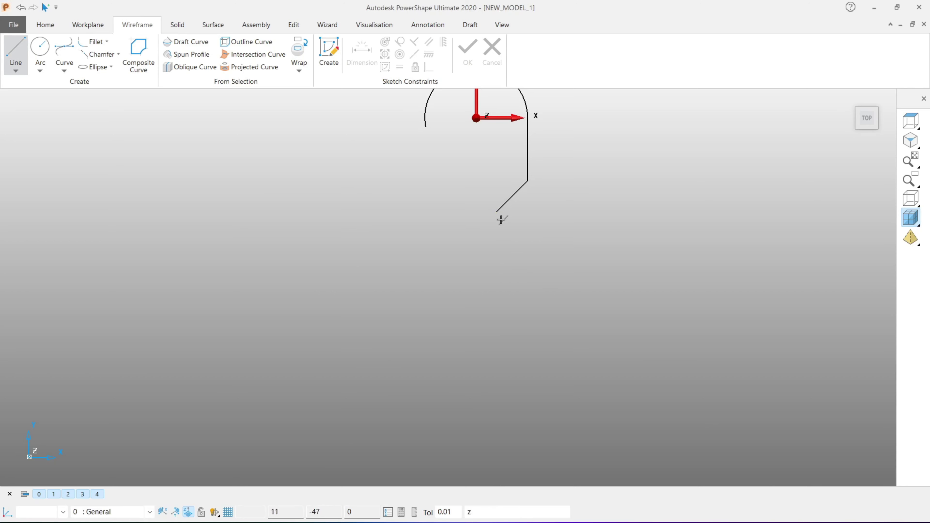
Step: Draw a vertical line straight down from the 20-long diagonal's lower-left end
{"action": "left_click", "coordinate": [497, 212]}
{"action": "left_click", "coordinate": [499, 273]}
{"action": "key", "text": "Escape"}
{"action": "scroll", "coordinate": [565, 241], "scroll_direction": "down", "scroll_amount": 1}
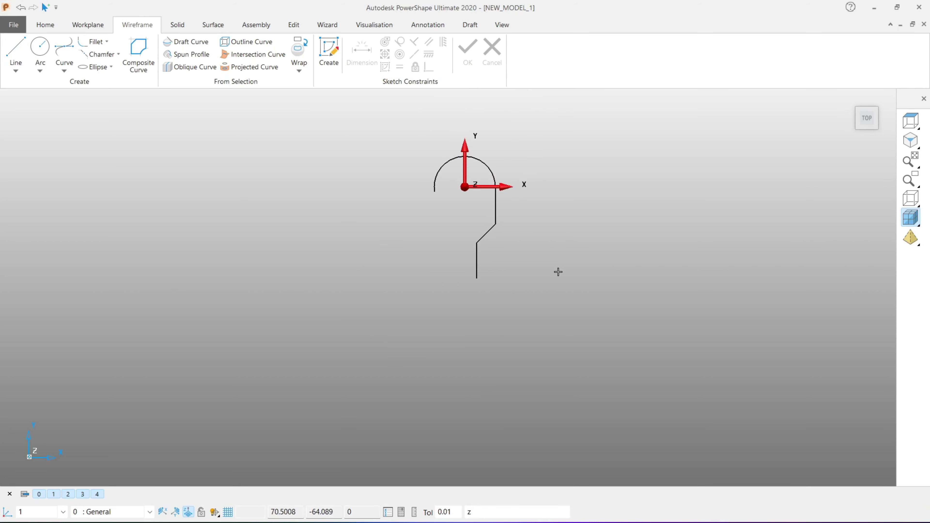
{"action": "scroll", "coordinate": [557, 270], "scroll_direction": "down", "scroll_amount": 2}
{"action": "scroll", "coordinate": [525, 246], "scroll_direction": "up", "scroll_amount": 2}
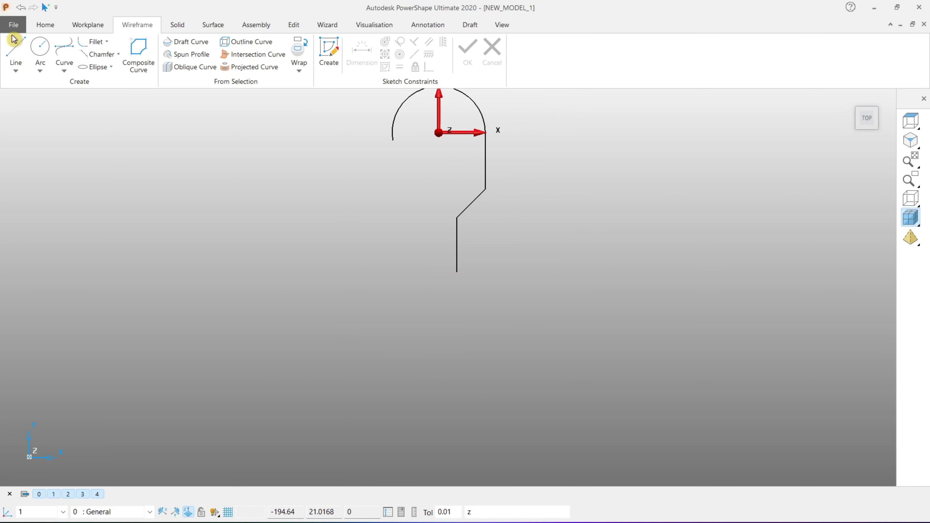
Step: Draw a 122.67542-long horizontal line through the diagonal's lower end
{"action": "left_click", "coordinate": [16, 51]}
{"action": "left_click", "coordinate": [452, 217]}
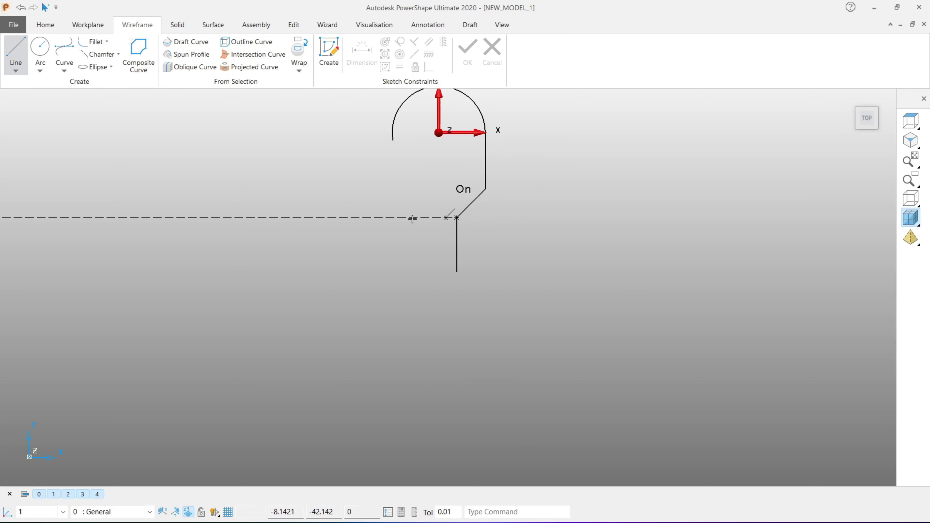
{"action": "double_click", "coordinate": [315, 217]}
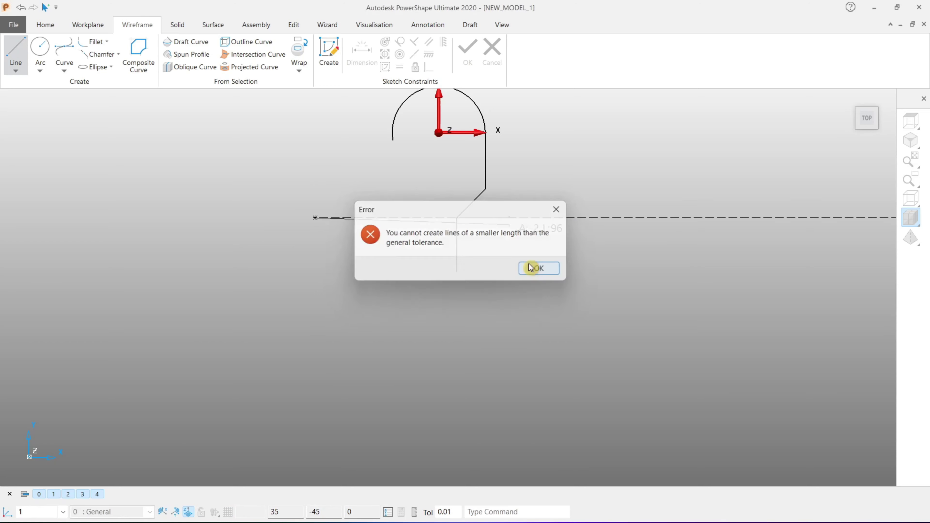
{"action": "left_click", "coordinate": [539, 268]}
{"action": "left_click", "coordinate": [563, 217]}
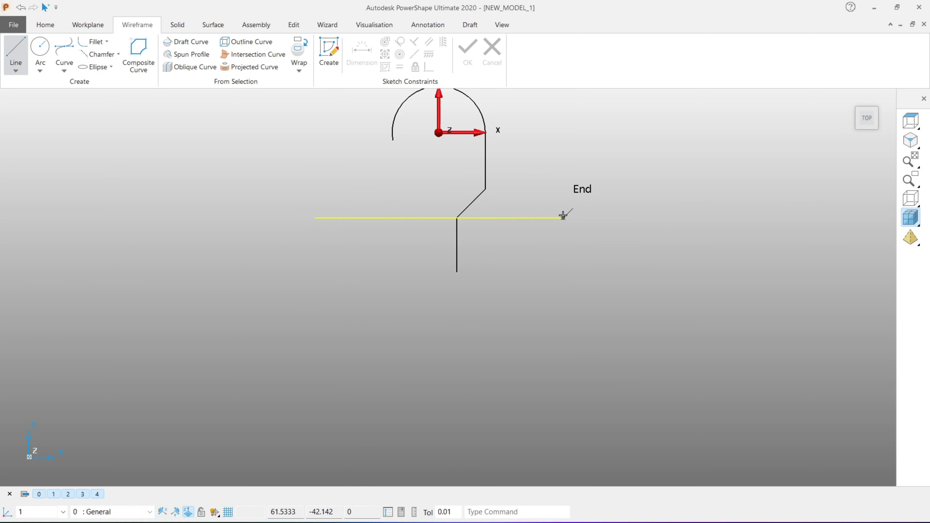
{"action": "key", "text": "Escape"}
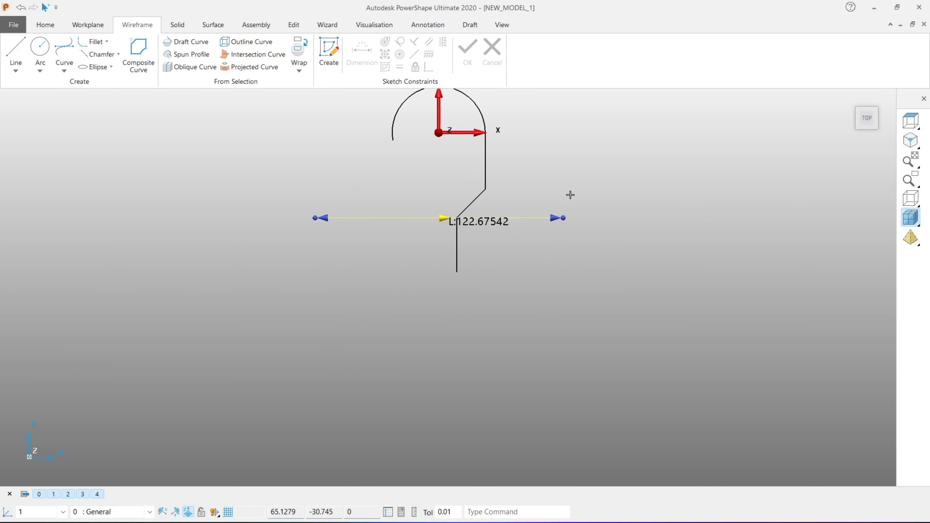
{"action": "scroll", "coordinate": [570, 203], "scroll_direction": "down", "scroll_amount": 2}
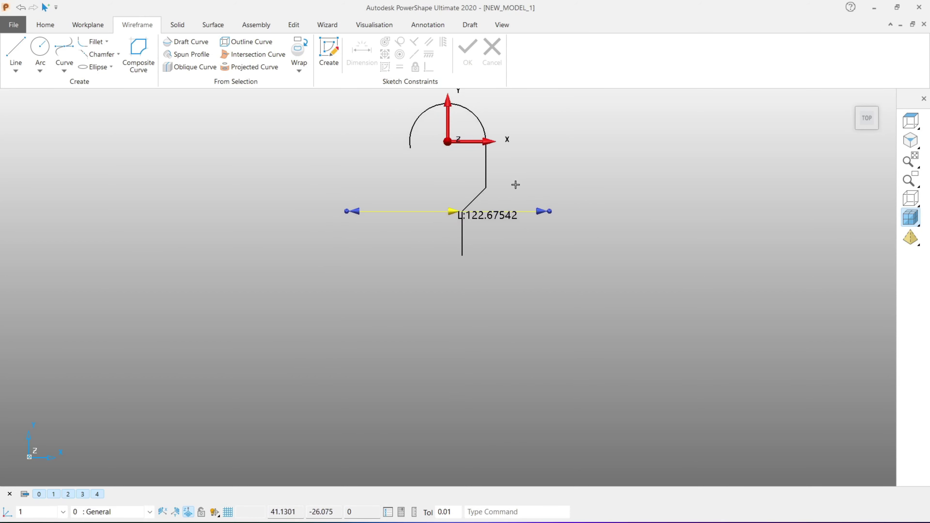
{"action": "scroll", "coordinate": [477, 133], "scroll_direction": "up", "scroll_amount": 1}
{"action": "scroll", "coordinate": [477, 133], "scroll_direction": "up", "scroll_amount": 1}
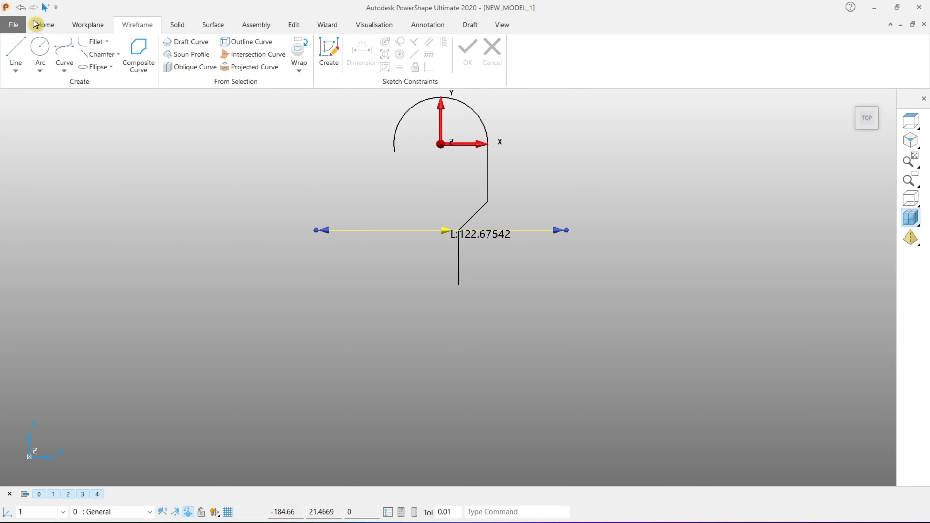
{"action": "left_click", "coordinate": [300, 25]}
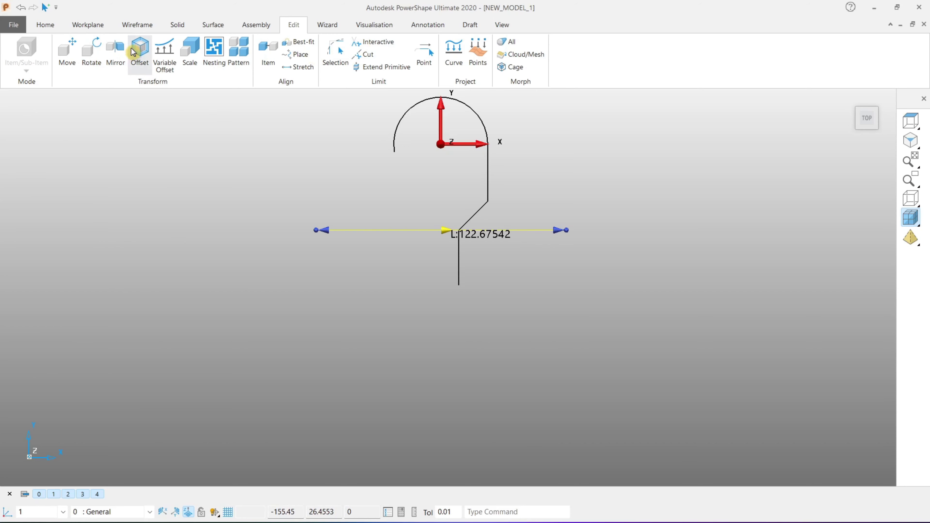
Step: Offset the 122.67542 horizontal line downward into a parallel copy below the vertical line
{"action": "left_click", "coordinate": [139, 51]}
{"action": "double_click", "coordinate": [191, 128]}
{"action": "type", "text": "-38.5"}
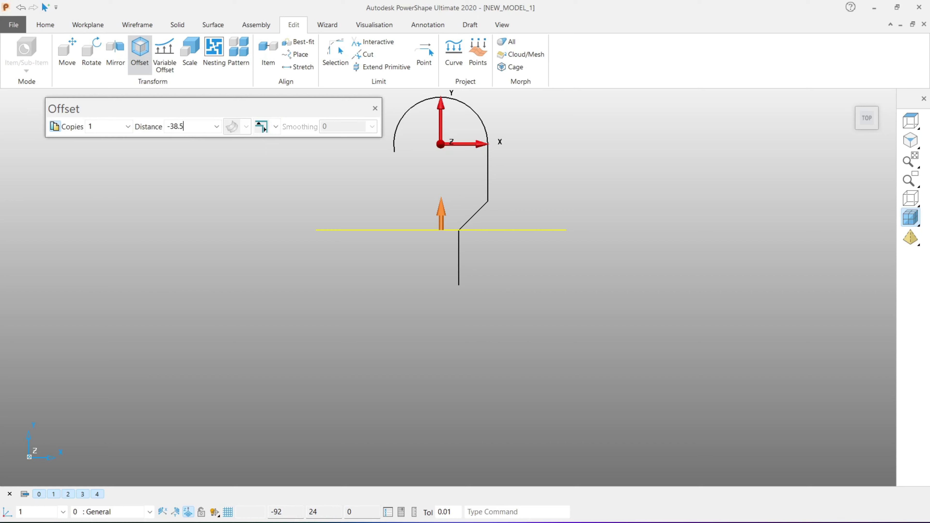
{"action": "key", "text": "Return"}
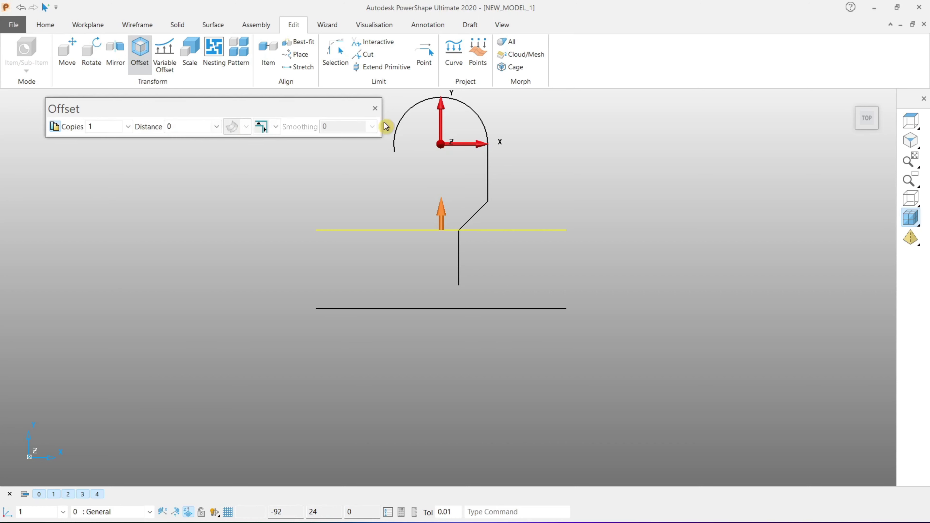
{"action": "left_click", "coordinate": [375, 108]}
{"action": "middle_click_drag", "start_coordinate": [550, 308], "coordinate": [539, 267], "text": "shift"}
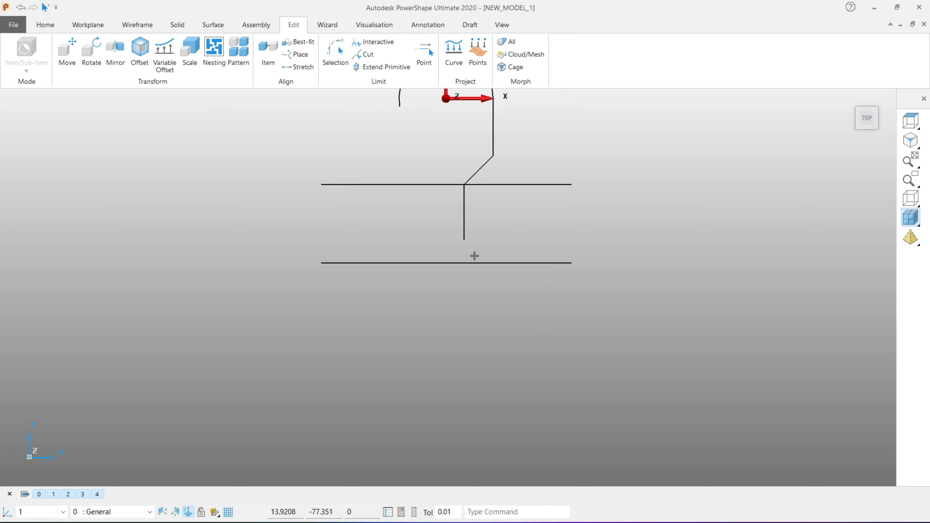
Step: Limit the vertical line to the lower horizontal line, extending it to 38.5 long
{"action": "left_click", "coordinate": [464, 234]}
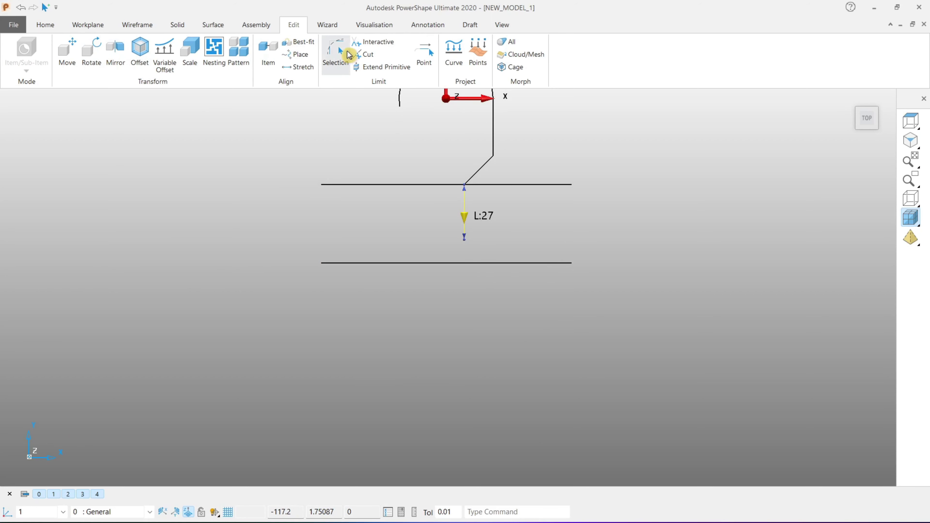
{"action": "left_click", "coordinate": [346, 53]}
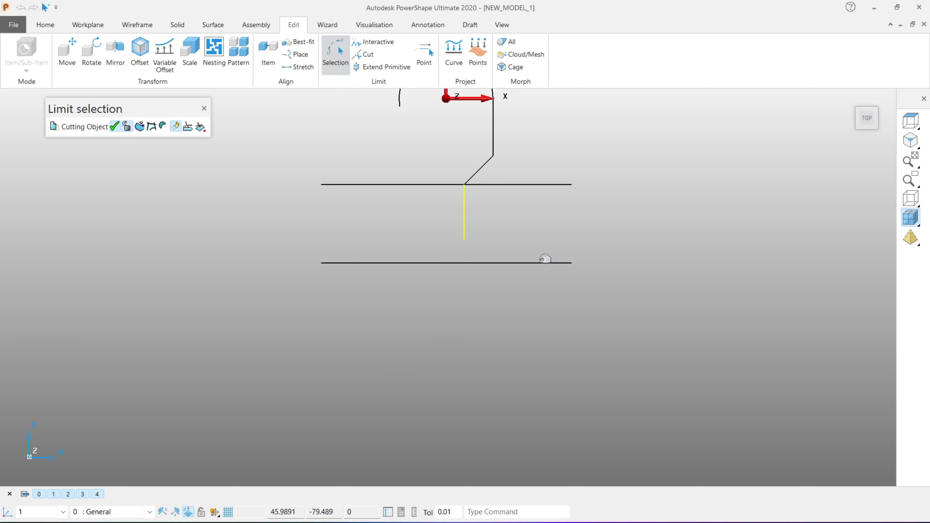
{"action": "key", "text": "Escape"}
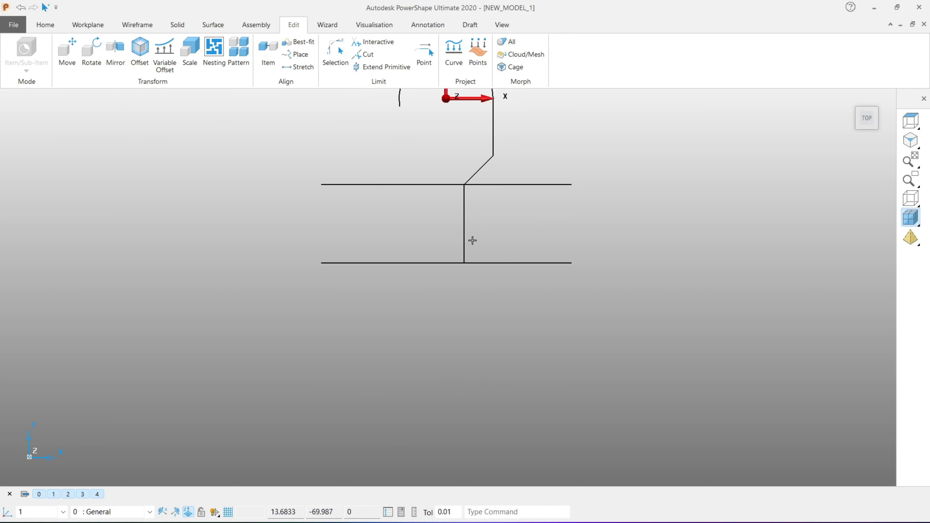
{"action": "left_click", "coordinate": [464, 235]}
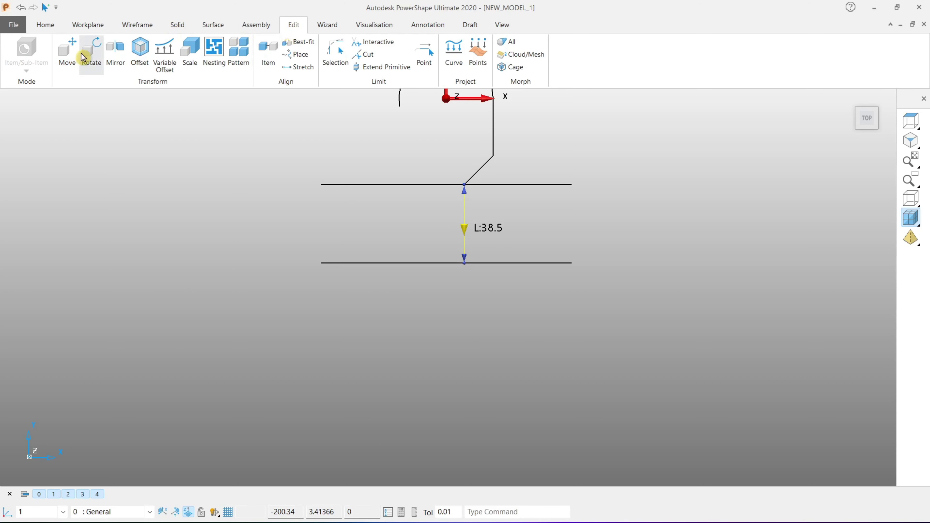
Step: Offset the vertical line by 47/2 to each side, making two uprights 47 apart
{"action": "left_click", "coordinate": [139, 52]}
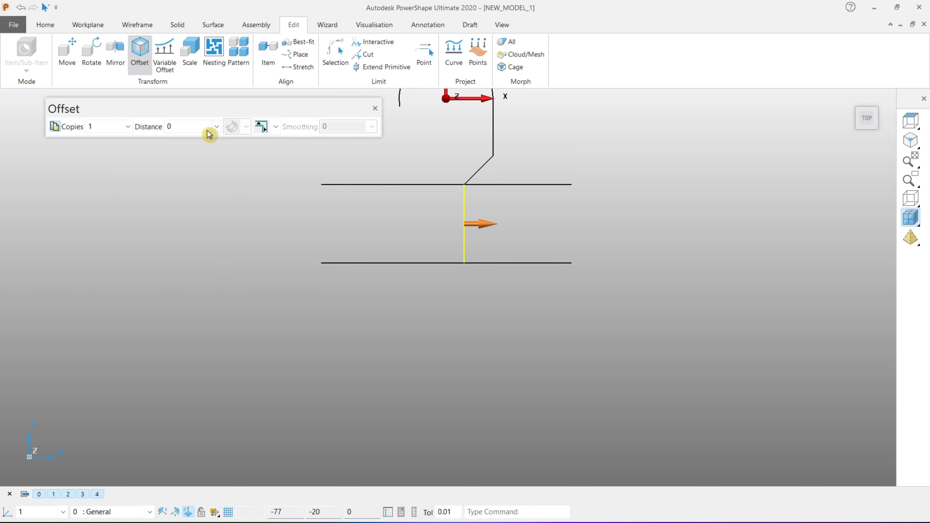
{"action": "double_click", "coordinate": [199, 126]}
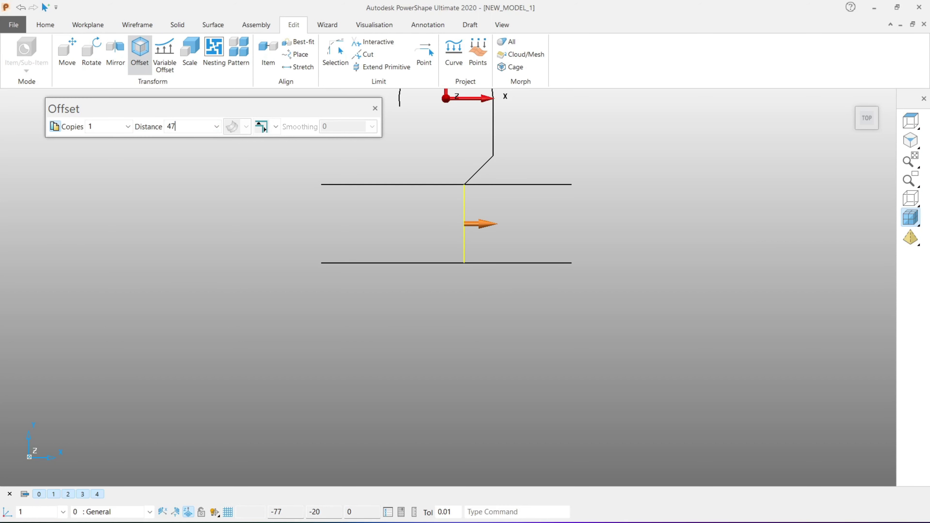
{"action": "key", "text": "Return"}
{"action": "key", "text": "Return"}
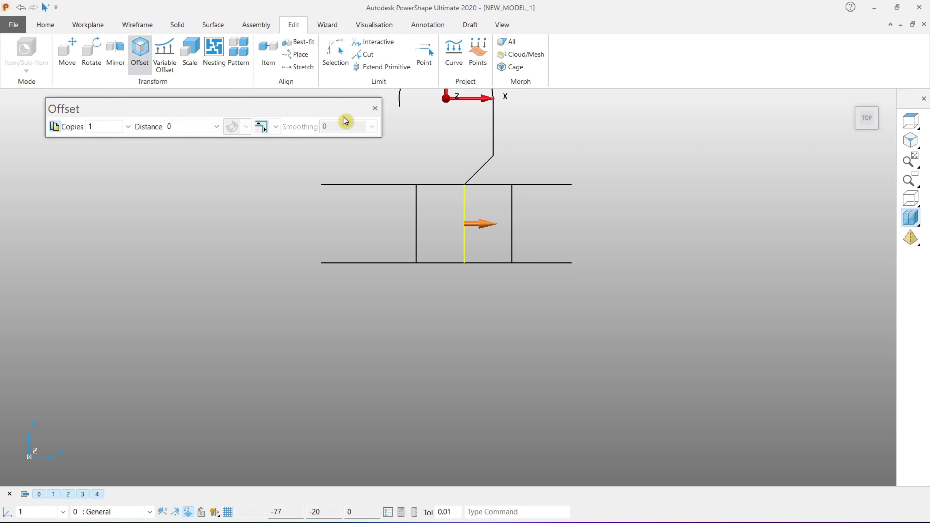
{"action": "left_click", "coordinate": [375, 108]}
{"action": "left_click", "coordinate": [662, 222]}
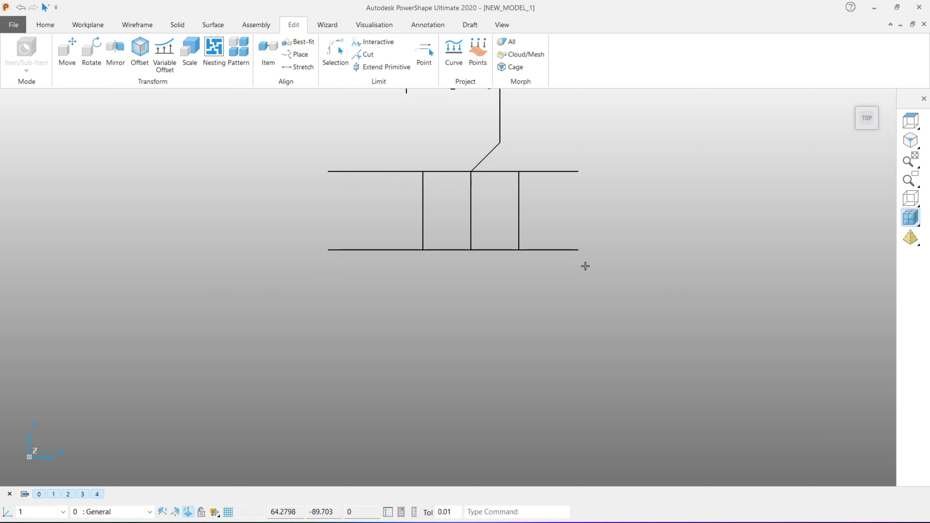
{"action": "scroll", "coordinate": [549, 209], "scroll_direction": "up", "scroll_amount": 2}
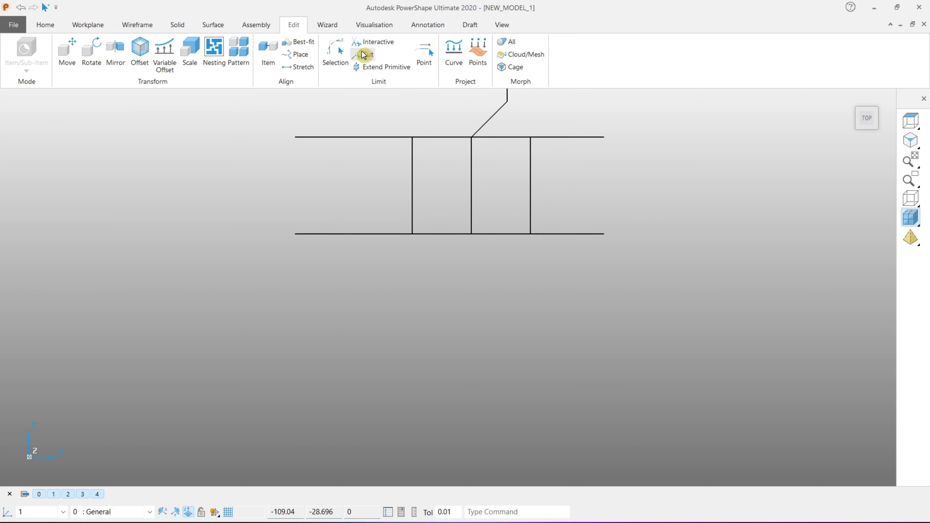
Step: Draw a circle centred on the lower-left line intersection and return the display to wireframe
{"action": "left_click", "coordinate": [138, 24]}
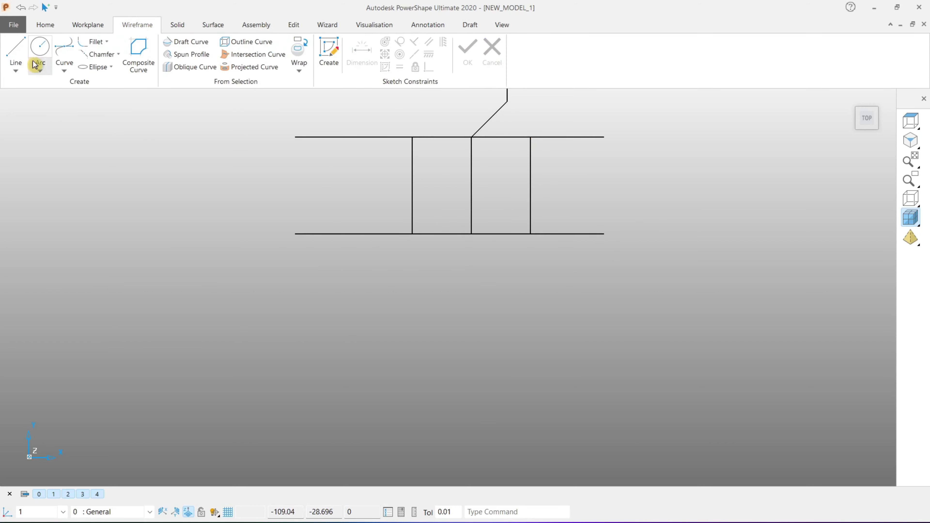
{"action": "left_click", "coordinate": [40, 50]}
{"action": "left_click", "coordinate": [412, 233]}
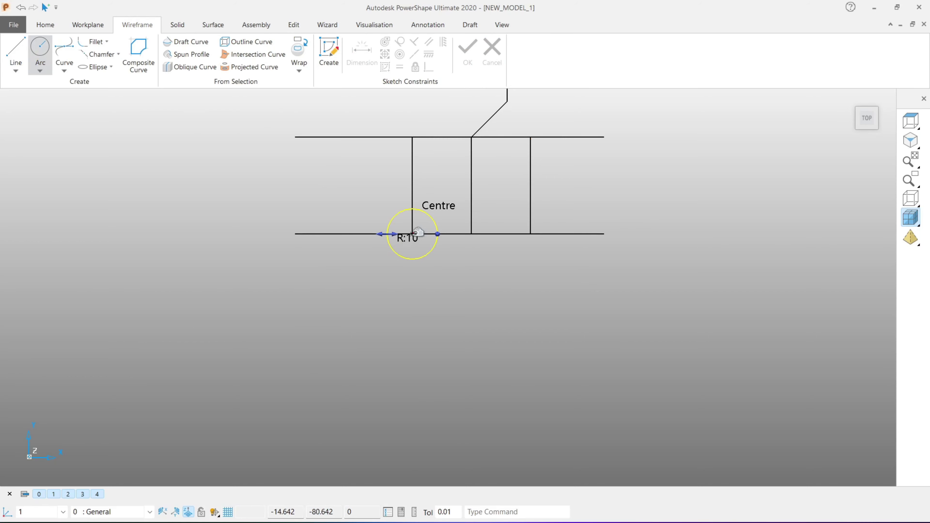
{"action": "left_click", "coordinate": [434, 266]}
{"action": "right_click", "coordinate": [461, 295]}
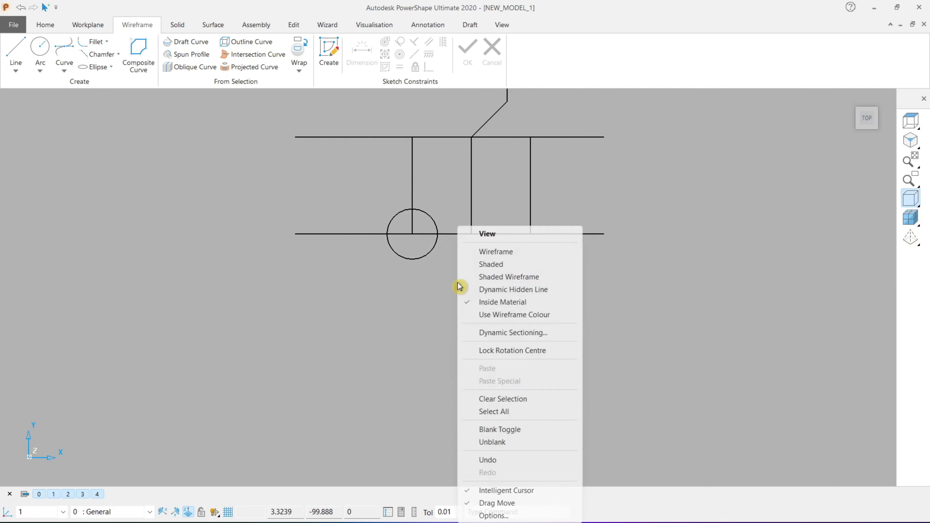
{"action": "left_click", "coordinate": [485, 251]}
Step: Set the new circle's radius to 15.5 and delete the original radius 10 circle
{"action": "double_click", "coordinate": [435, 245]}
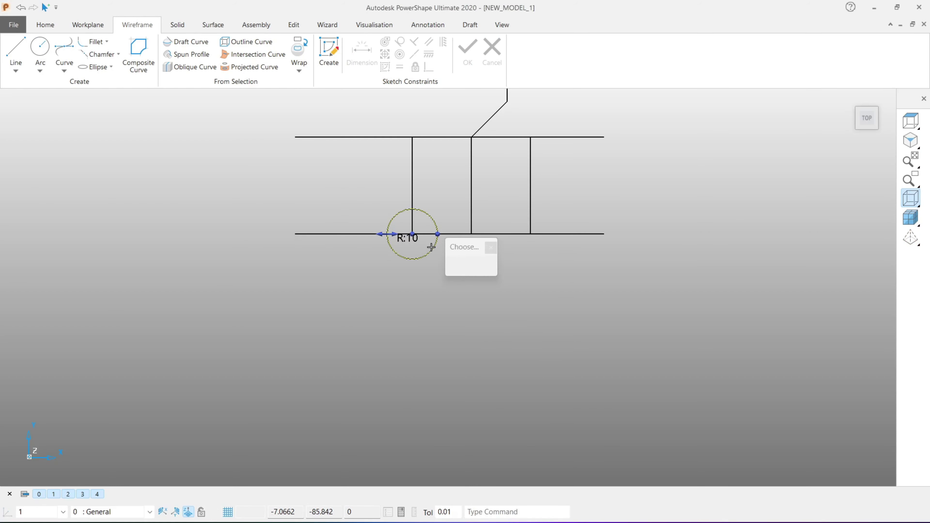
{"action": "left_click", "coordinate": [112, 133]}
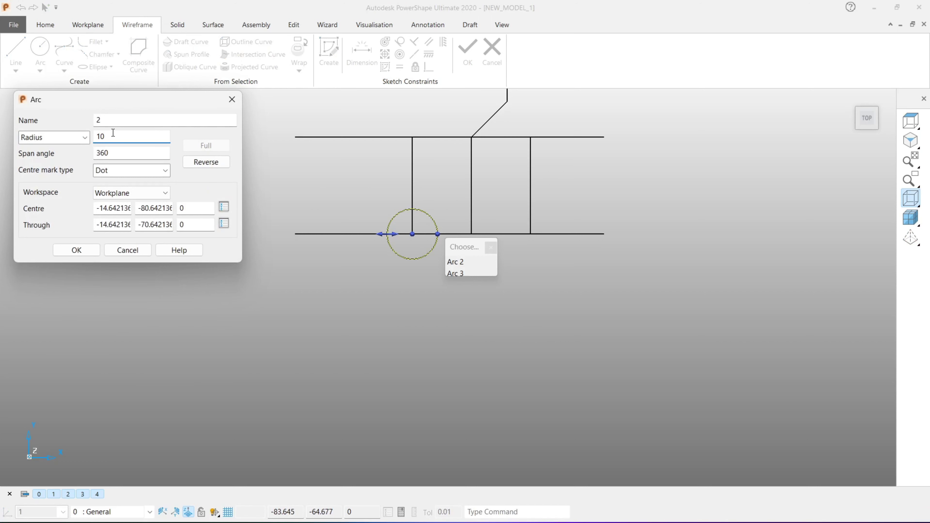
{"action": "type", "text": "15.5"}
{"action": "key", "text": "Return"}
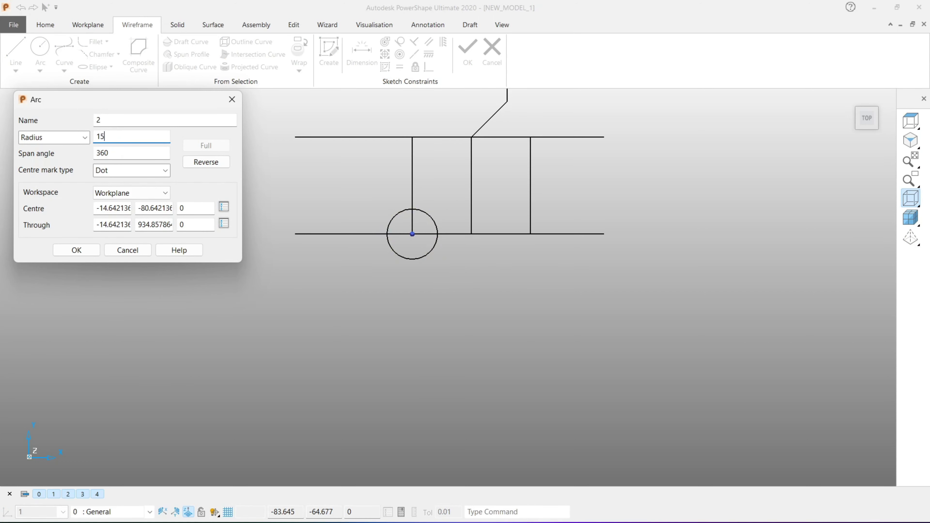
{"action": "type", "text": ".5"}
{"action": "key", "text": "Return"}
{"action": "left_click", "coordinate": [76, 250]}
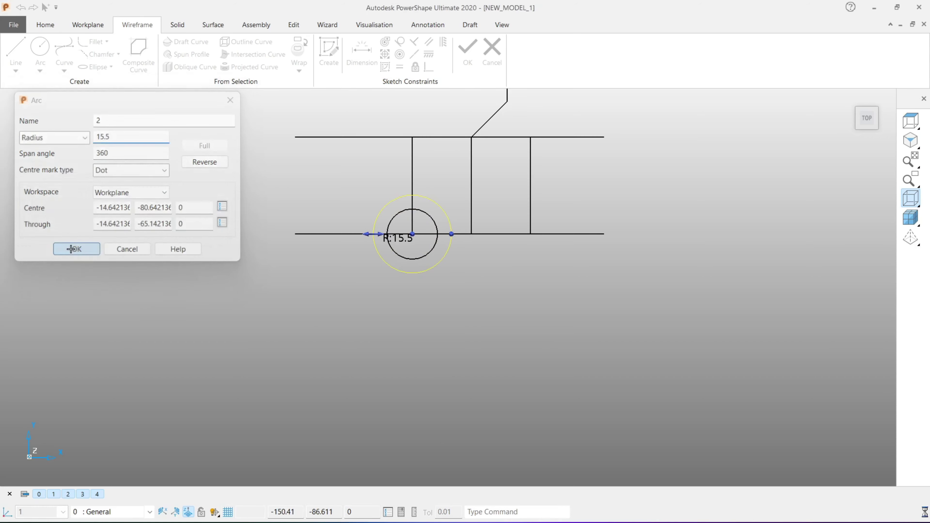
{"action": "left_click", "coordinate": [434, 249]}
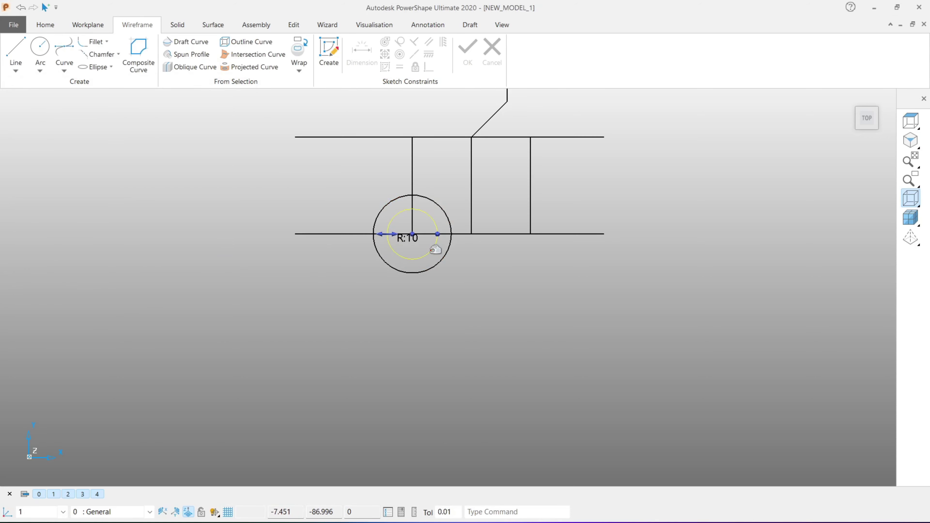
{"action": "key", "text": "Delete"}
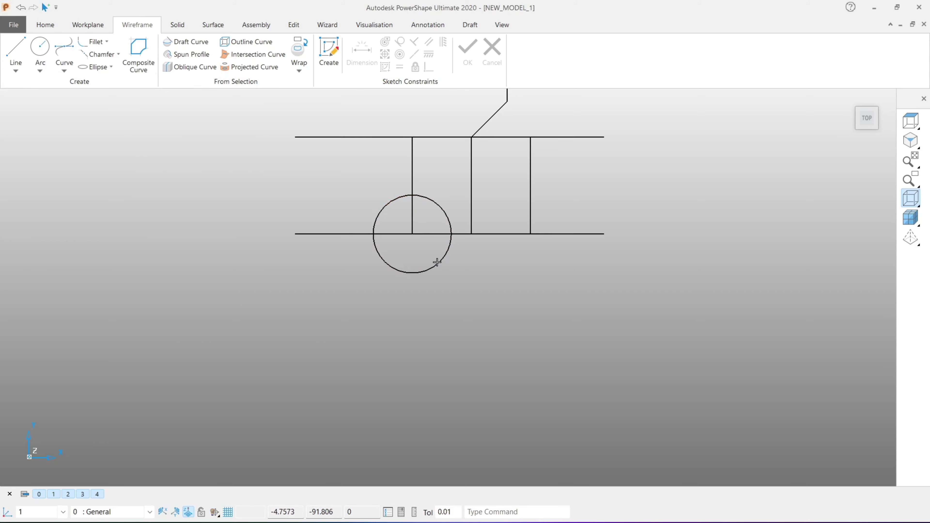
Step: Mirror the radius 15.5 circle across the middle vertical line
{"action": "left_click", "coordinate": [439, 261]}
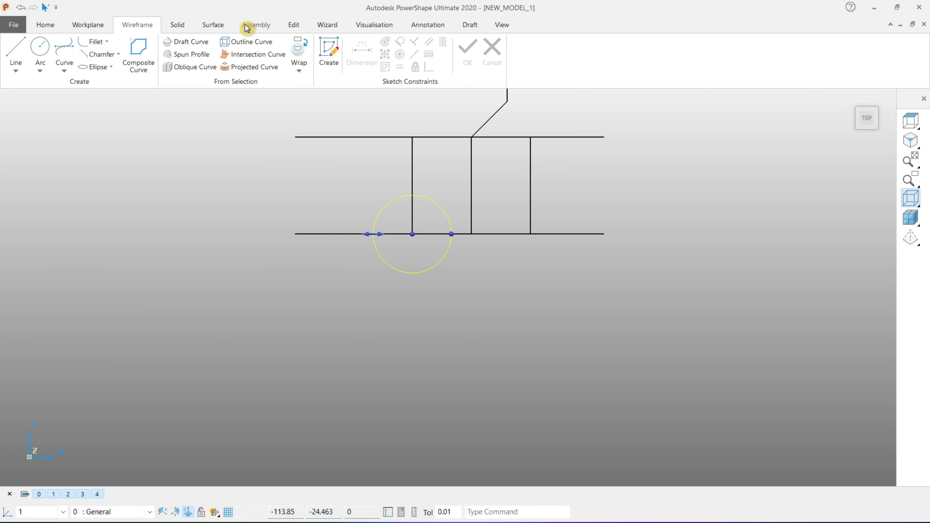
{"action": "left_click", "coordinate": [294, 26]}
{"action": "left_click", "coordinate": [116, 50]}
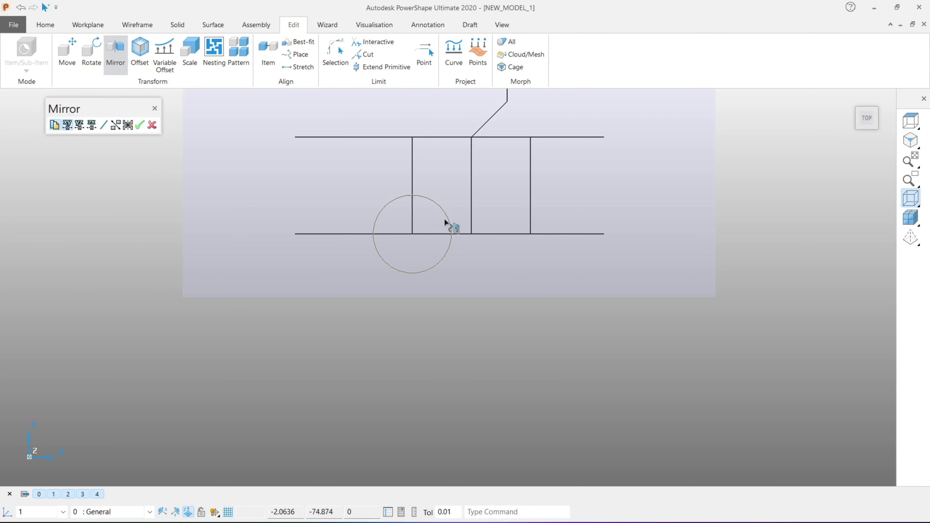
{"action": "left_click", "coordinate": [105, 125]}
{"action": "left_click", "coordinate": [470, 194]}
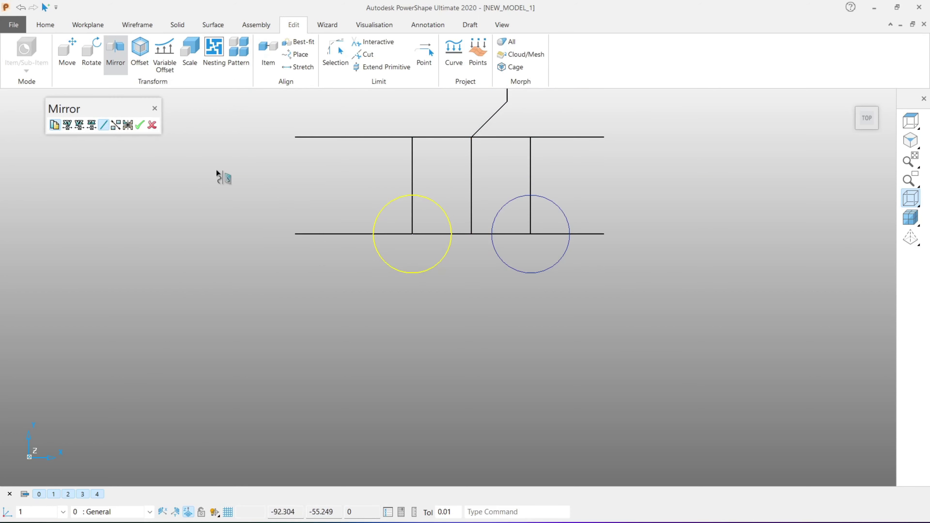
{"action": "left_click", "coordinate": [145, 125]}
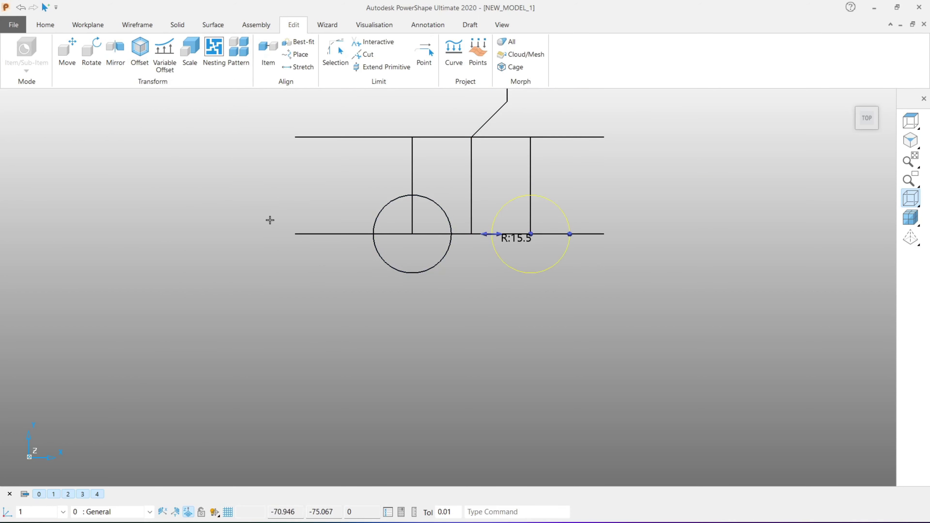
{"action": "scroll", "coordinate": [482, 241], "scroll_direction": "up", "scroll_amount": 1}
Step: Draw top and bottom lines tangent to both circles to form the oval slot
{"action": "left_click", "coordinate": [88, 25]}
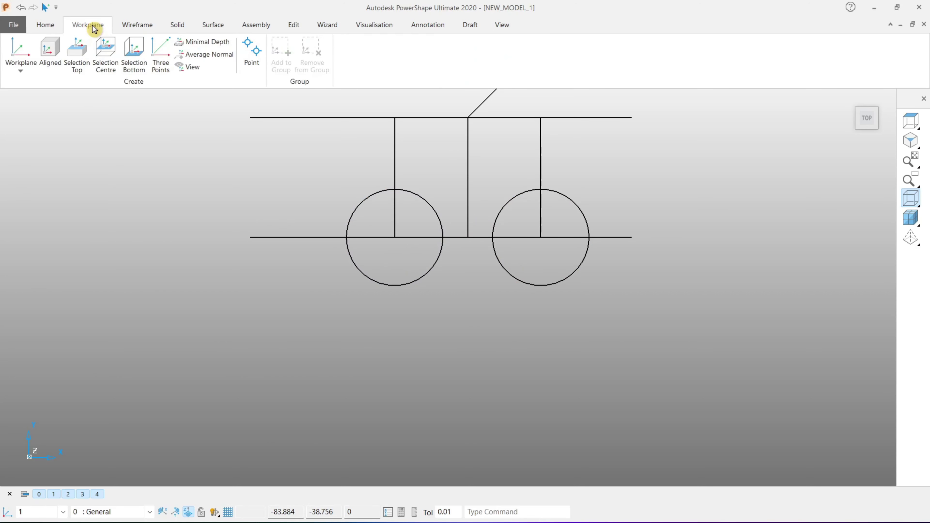
{"action": "left_click", "coordinate": [137, 24]}
{"action": "left_click", "coordinate": [23, 50]}
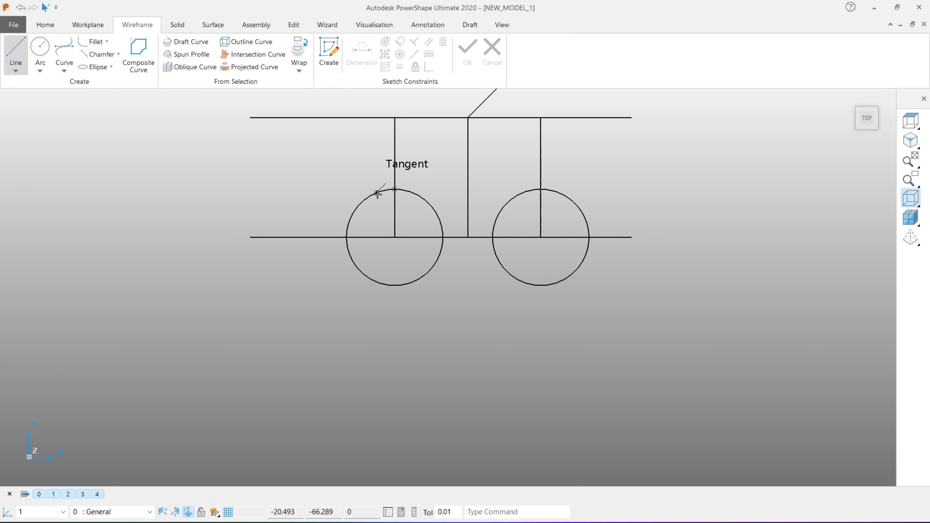
{"action": "left_click", "coordinate": [395, 190]}
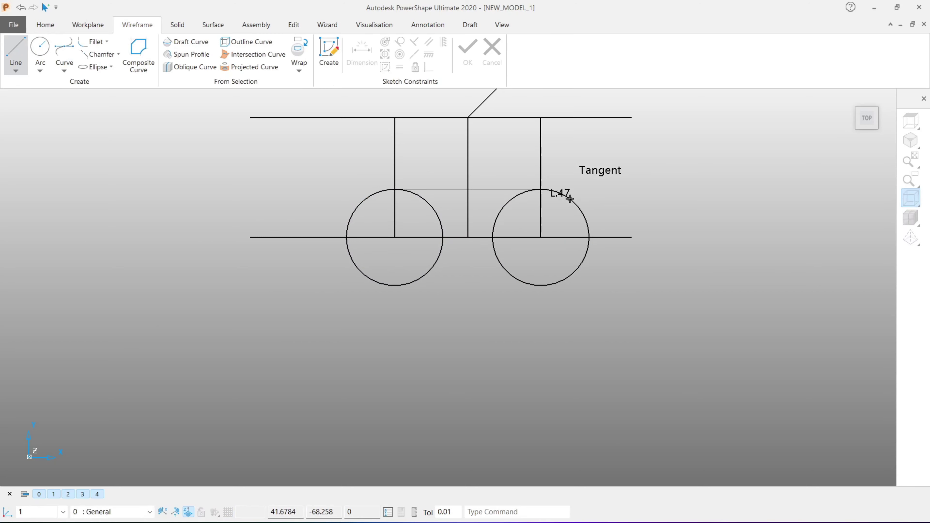
{"action": "left_click", "coordinate": [566, 193]}
{"action": "left_click", "coordinate": [374, 283]}
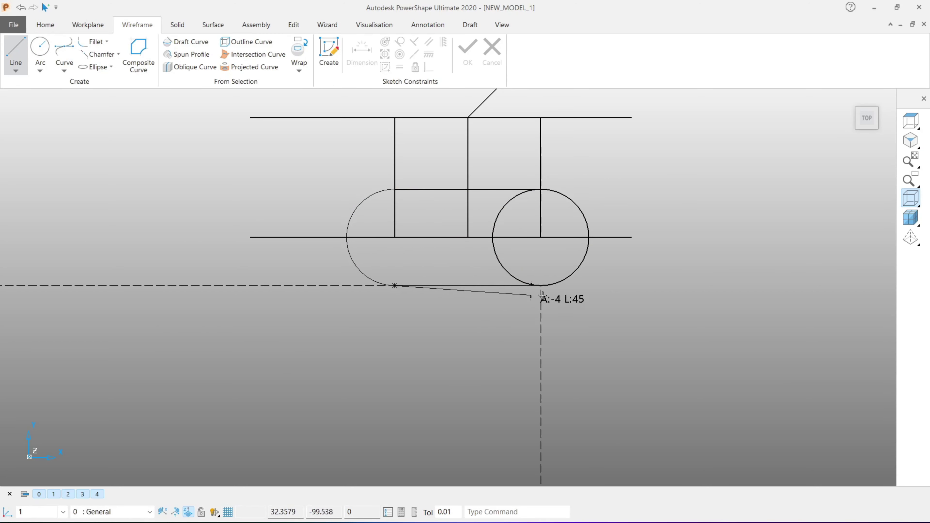
{"action": "left_click", "coordinate": [566, 279]}
{"action": "right_click", "coordinate": [626, 152]}
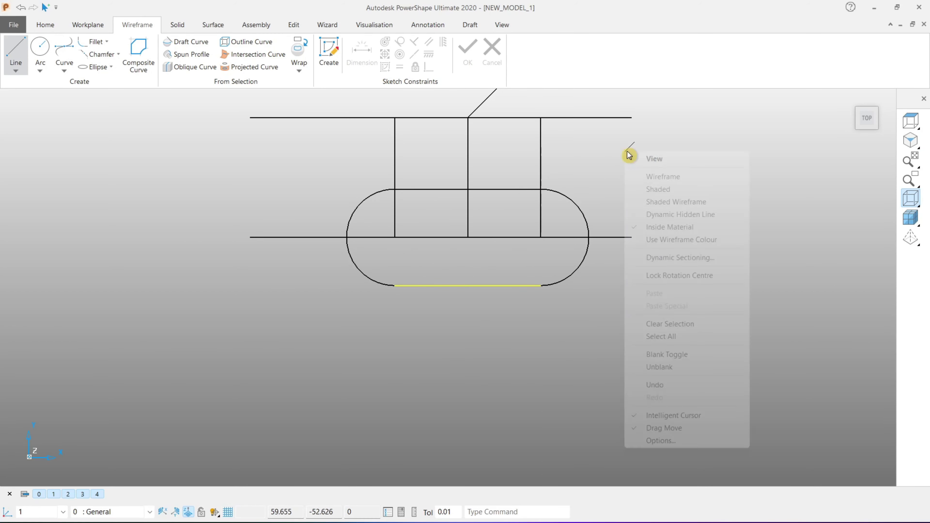
{"action": "left_click", "coordinate": [631, 158]}
{"action": "scroll", "coordinate": [626, 177], "scroll_direction": "down", "scroll_amount": 1}
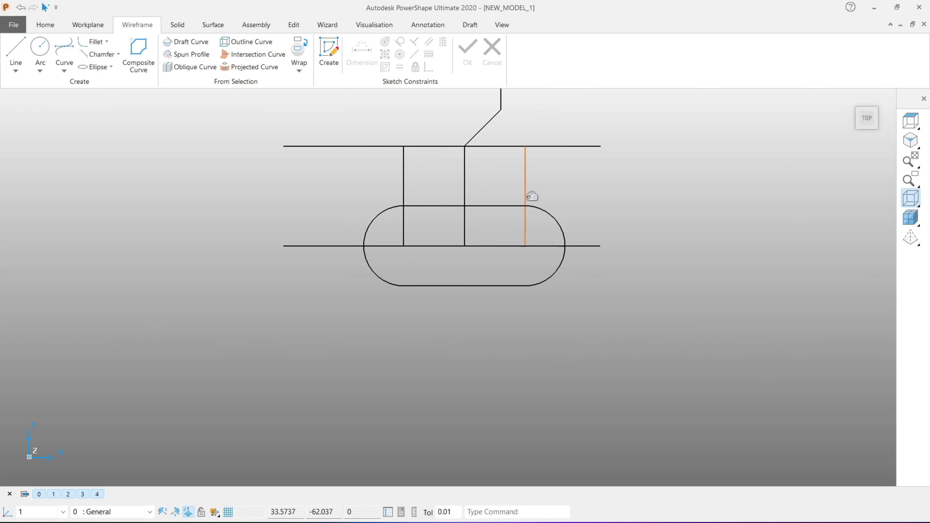
Step: Delete the right upright and trim the lower horizontal line back inside the loop
{"action": "left_click", "coordinate": [526, 188]}
{"action": "key", "text": "Delete"}
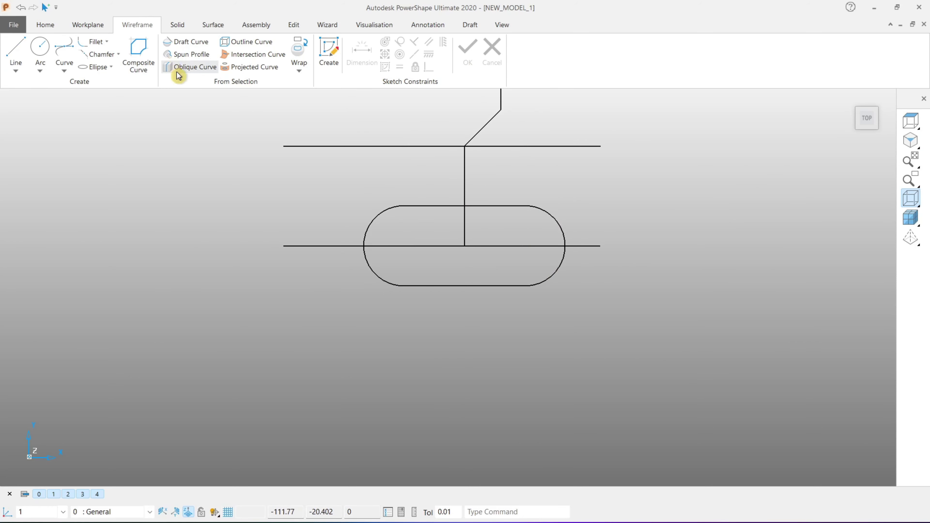
{"action": "left_click", "coordinate": [294, 26]}
{"action": "left_click", "coordinate": [362, 50]}
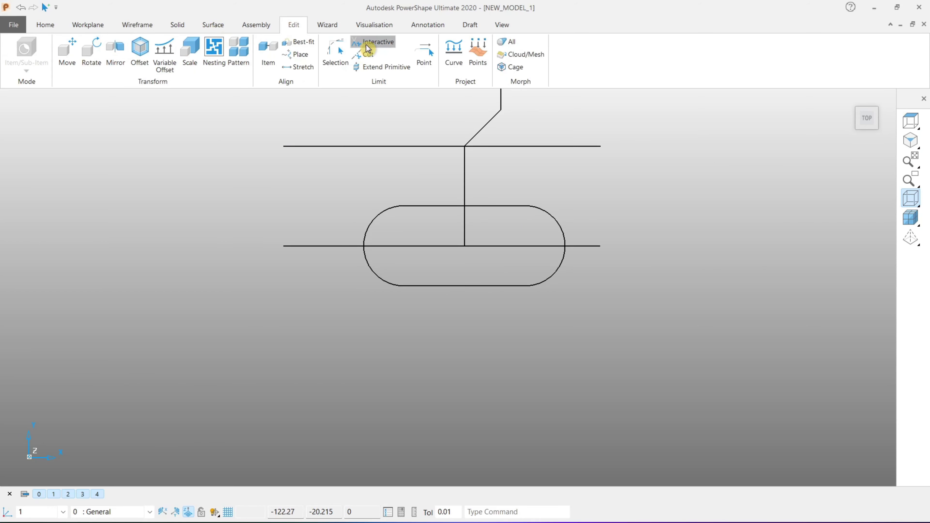
{"action": "left_click", "coordinate": [345, 245]}
{"action": "left_click", "coordinate": [598, 244]}
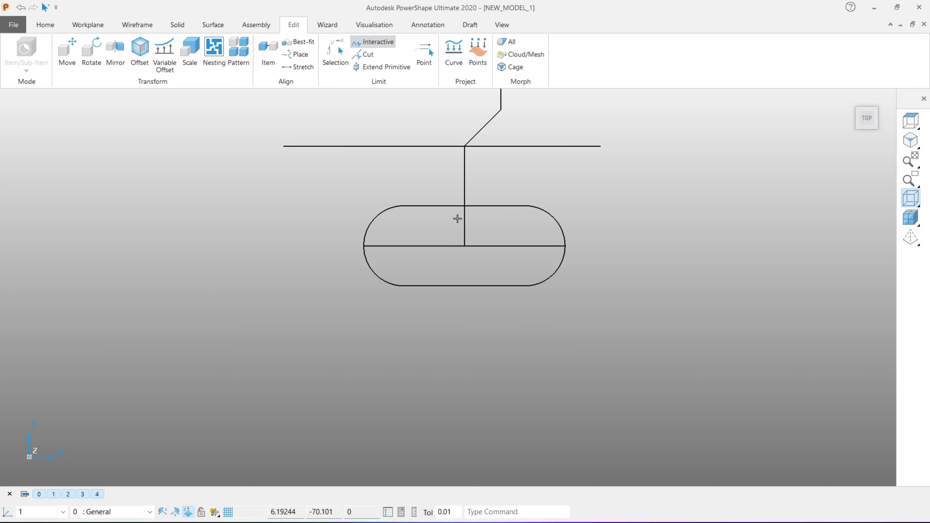
{"action": "scroll", "coordinate": [472, 220], "scroll_direction": "down", "scroll_amount": 2}
{"action": "right_click", "coordinate": [604, 176]}
{"action": "key", "text": "Escape"}
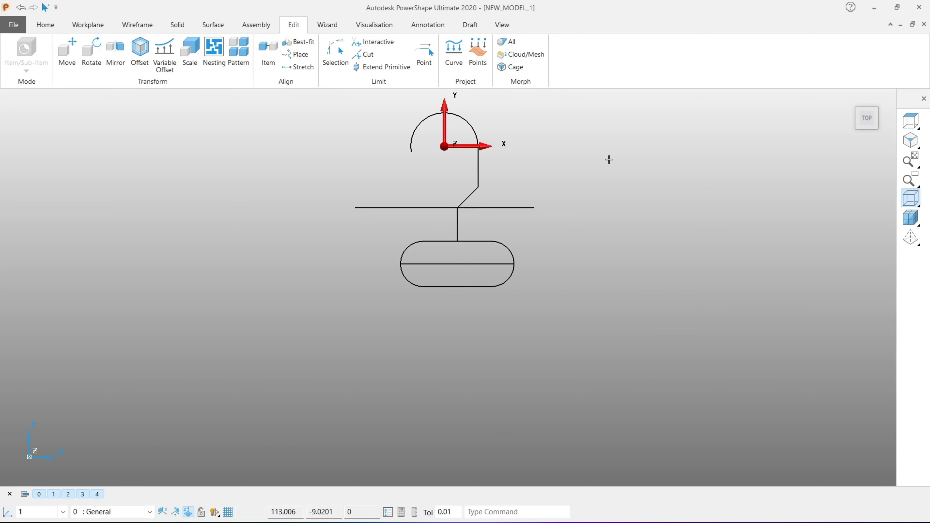
{"action": "scroll", "coordinate": [604, 183], "scroll_direction": "down", "scroll_amount": 1}
{"action": "middle_click_drag", "start_coordinate": [600, 231], "coordinate": [591, 204], "text": "shift"}
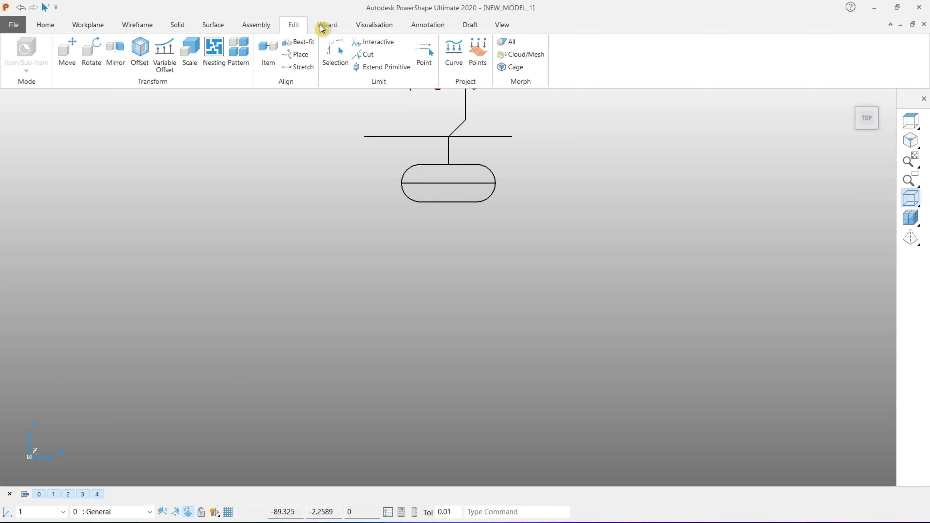
Step: Draw a vertical line straight down from the midpoint of the loop's centre line
{"action": "left_click", "coordinate": [135, 25]}
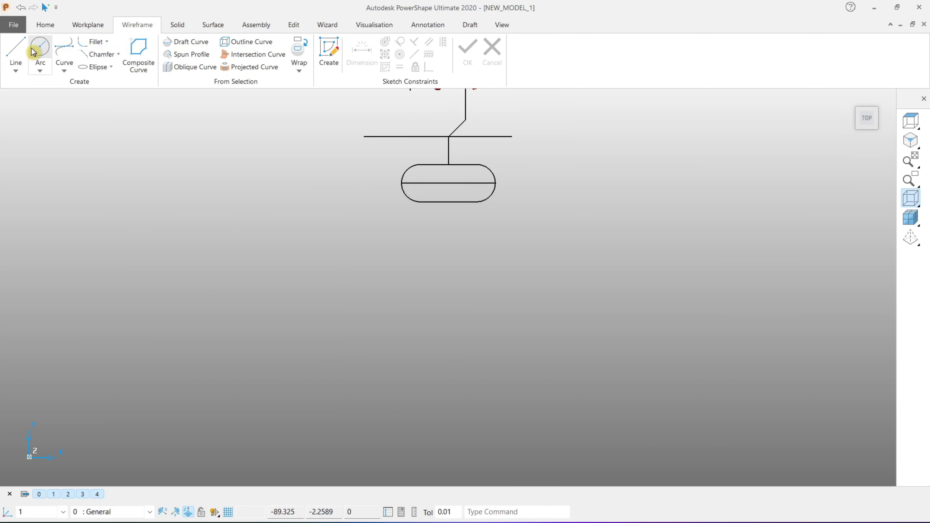
{"action": "left_click", "coordinate": [19, 53]}
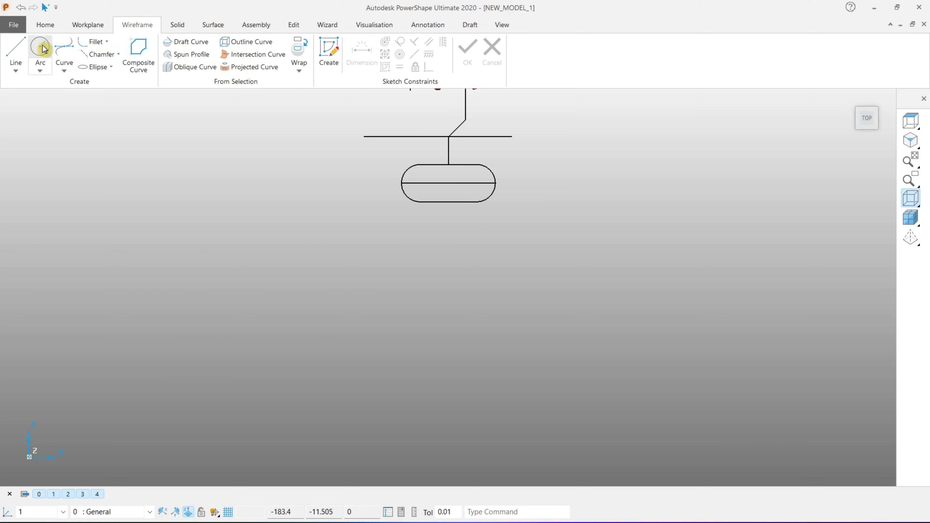
{"action": "left_click", "coordinate": [16, 51]}
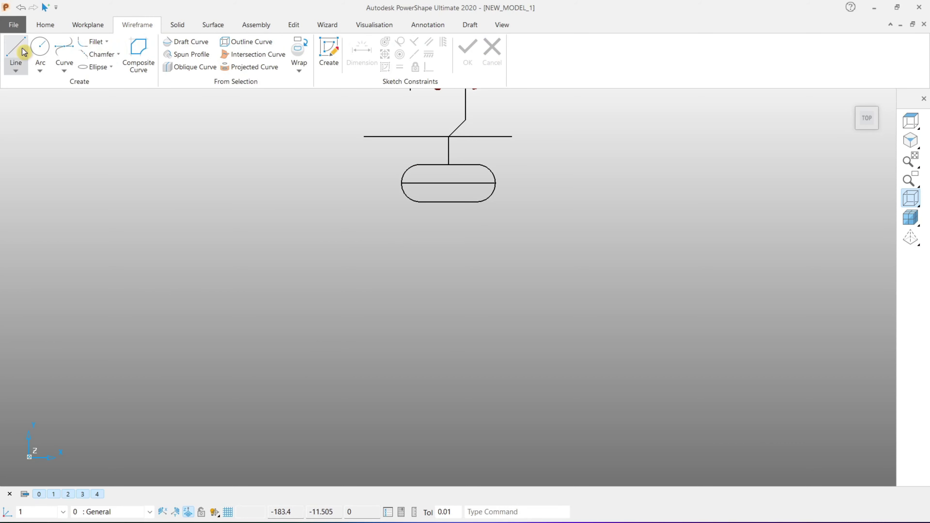
{"action": "left_click", "coordinate": [448, 183]}
{"action": "left_click", "coordinate": [449, 272]}
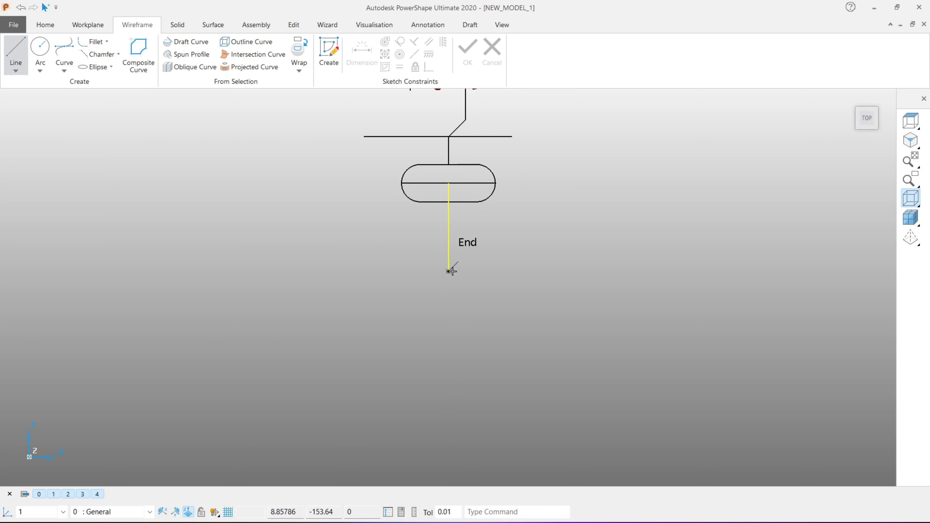
{"action": "key", "text": "Escape"}
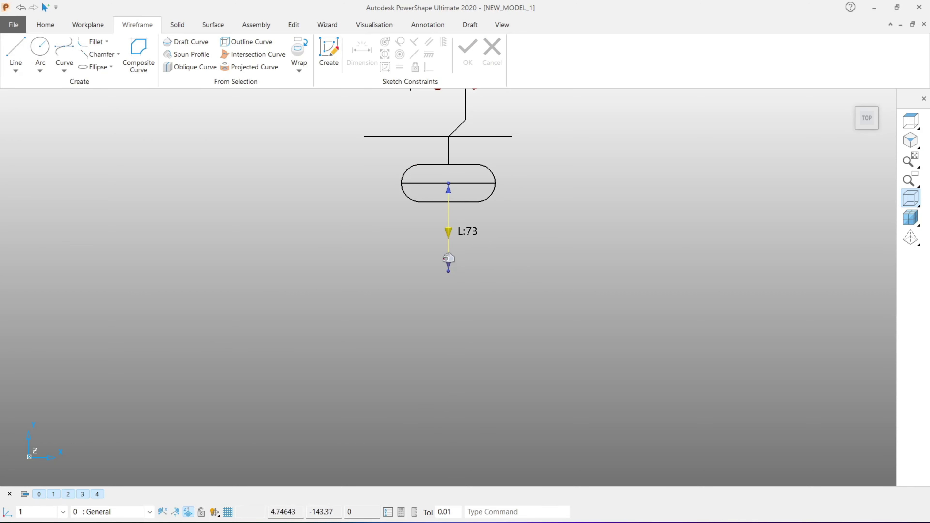
Step: Change the new vertical line's length from 73 to 96
{"action": "double_click", "coordinate": [448, 260]}
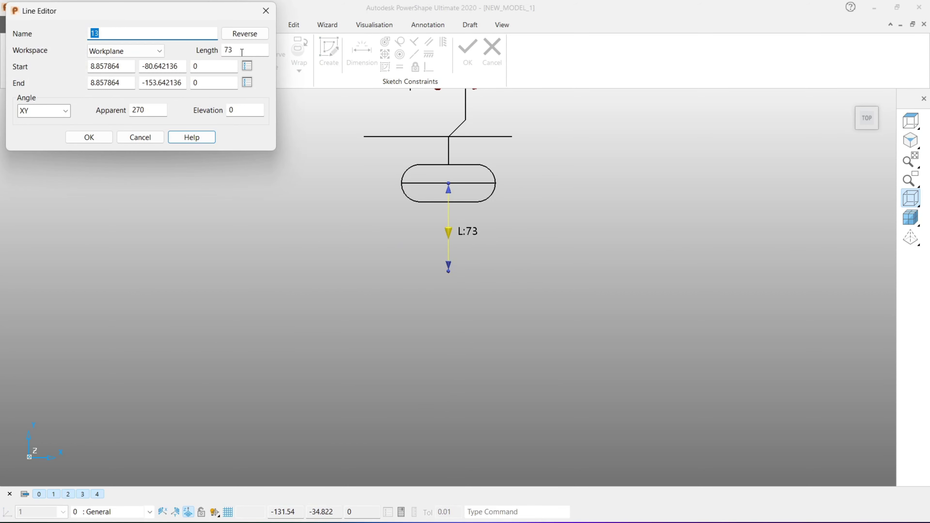
{"action": "left_click", "coordinate": [242, 51]}
{"action": "type", "text": "96"}
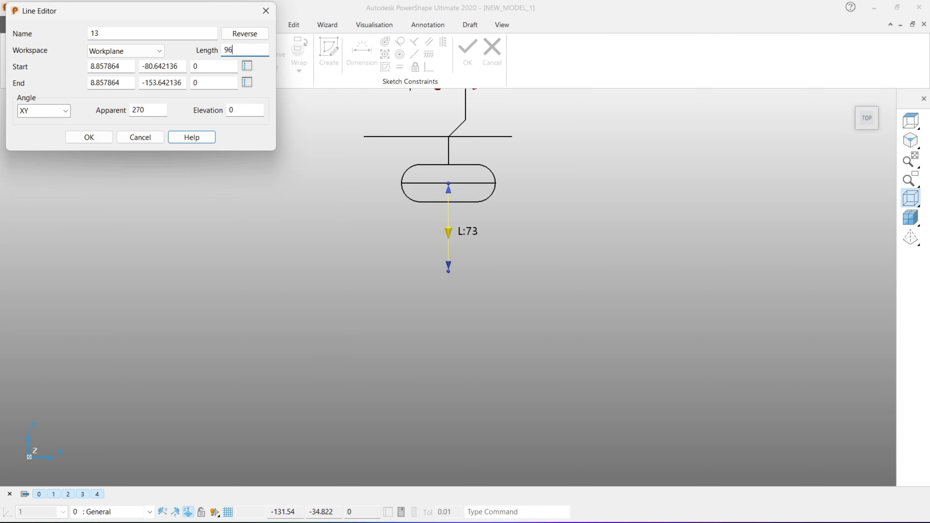
{"action": "key", "text": "Tab"}
{"action": "left_click", "coordinate": [90, 137]}
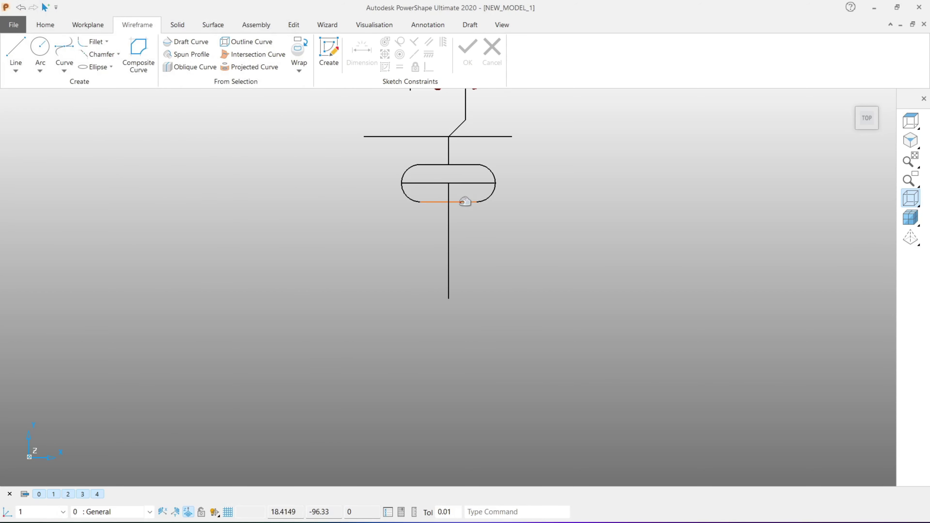
{"action": "left_click", "coordinate": [447, 252]}
{"action": "scroll", "coordinate": [419, 251], "scroll_direction": "down", "scroll_amount": 2}
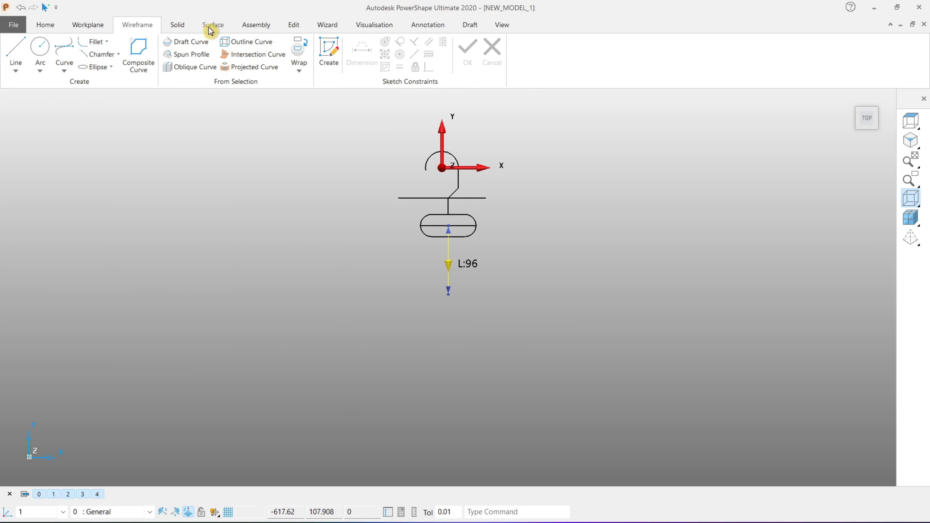
Step: Offset the 96-long centre line by 380 to both its left and right
{"action": "left_click", "coordinate": [292, 26]}
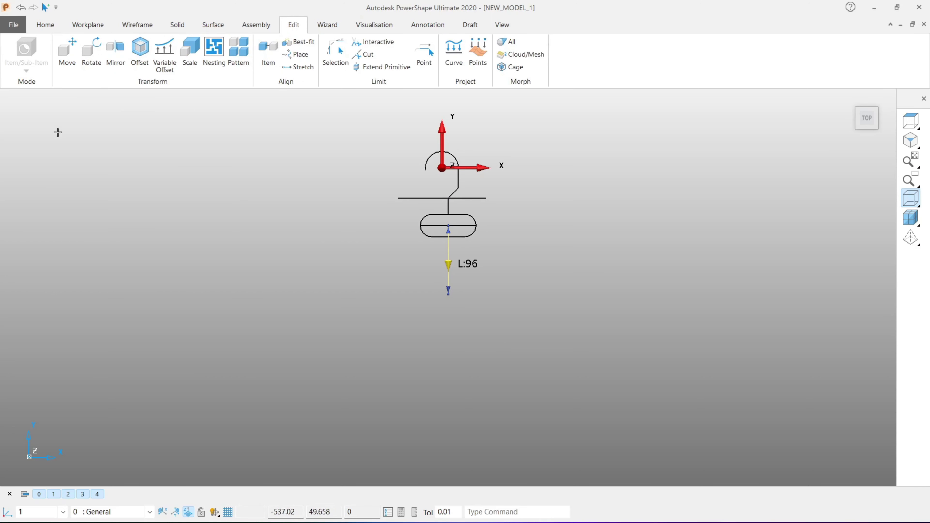
{"action": "left_click", "coordinate": [147, 50]}
{"action": "type", "text": "-380/"}
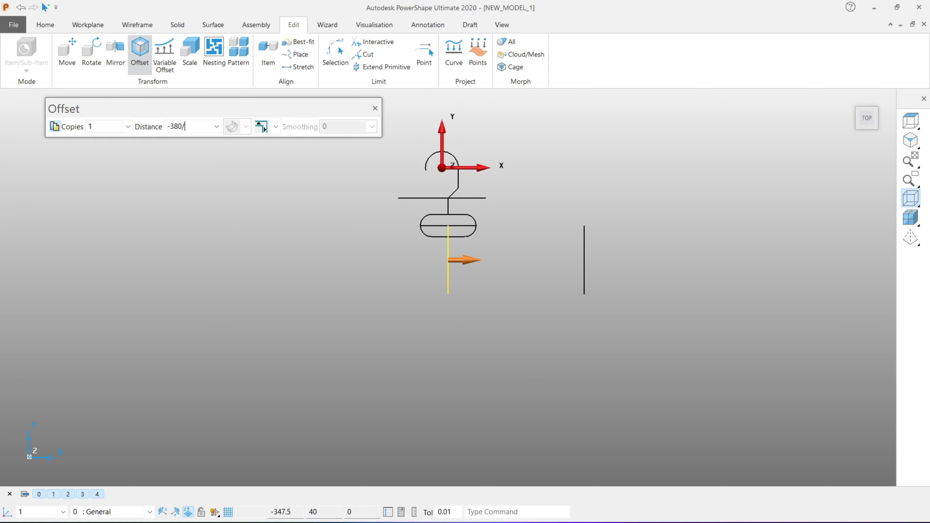
{"action": "type", "text": "2"}
{"action": "key", "text": "Return"}
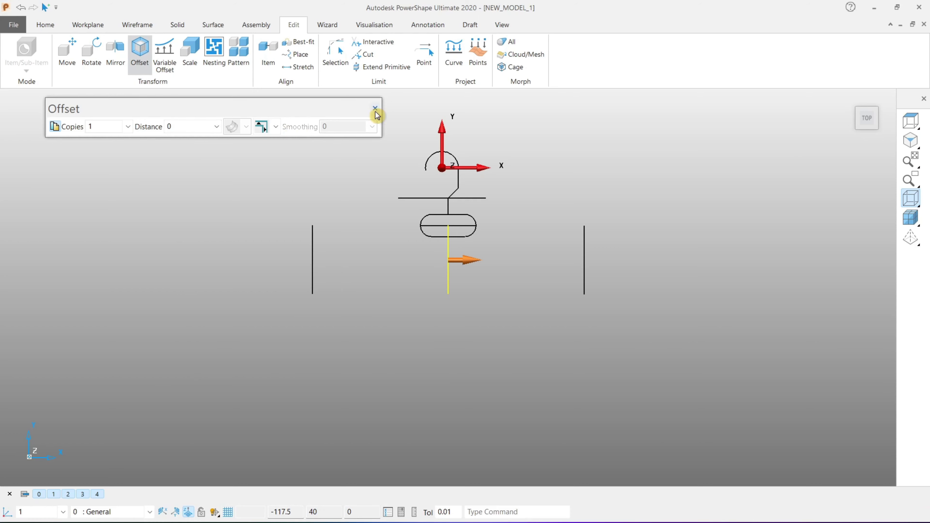
{"action": "left_click", "coordinate": [375, 108]}
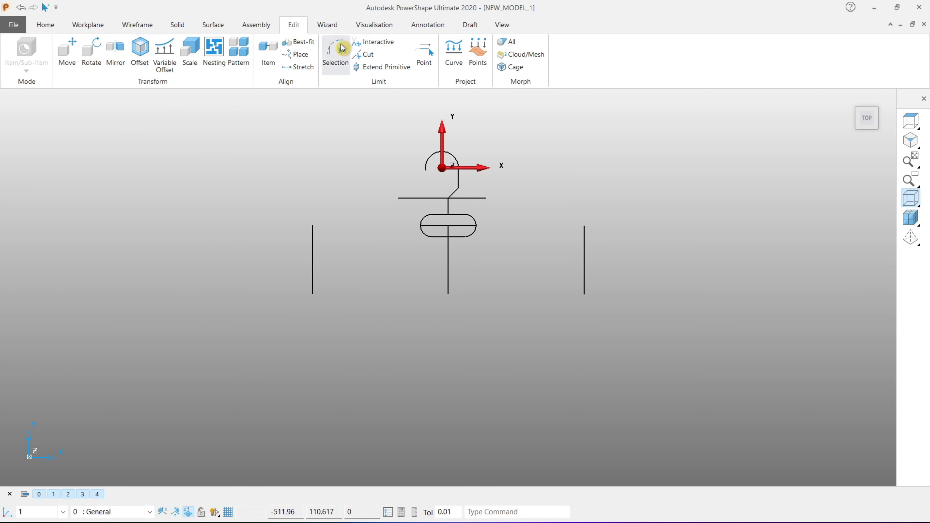
{"action": "left_click", "coordinate": [368, 44]}
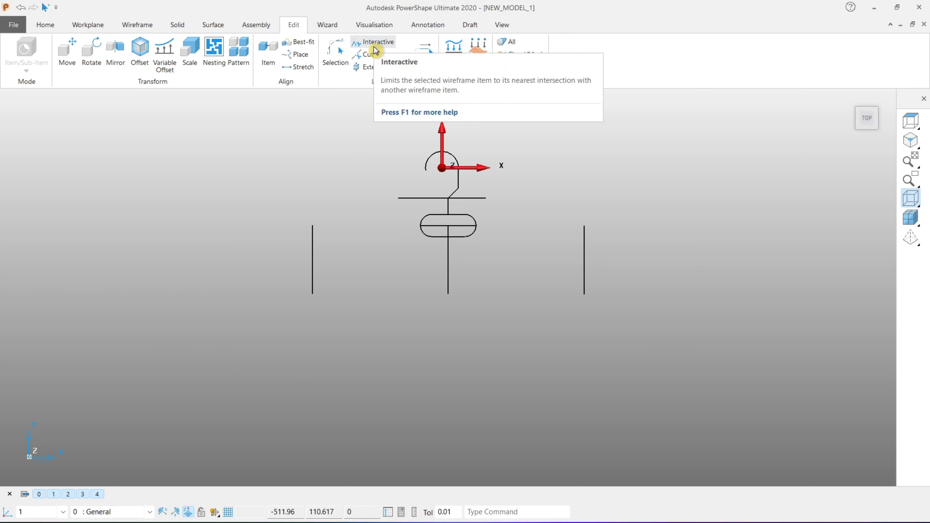
Step: Place full circles at the lower ends of both offset side lines
{"action": "left_click", "coordinate": [135, 25]}
{"action": "left_click", "coordinate": [40, 47]}
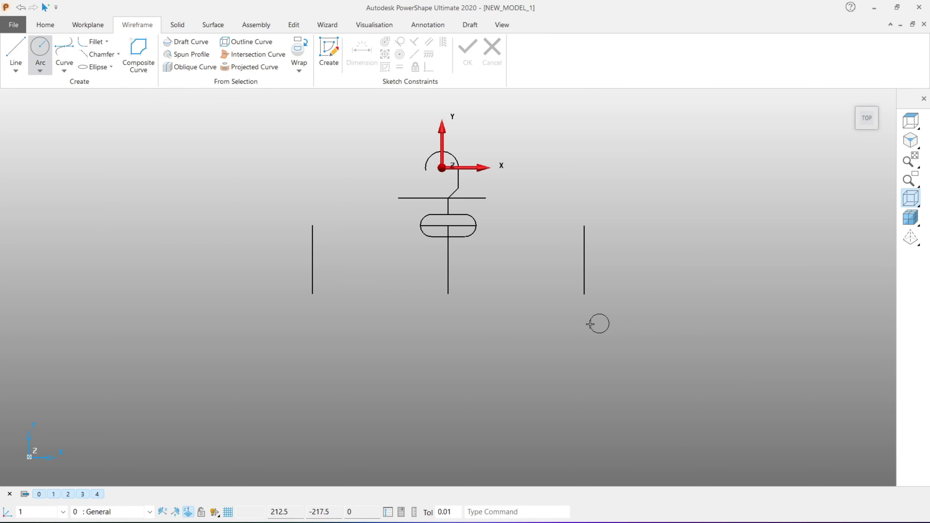
{"action": "left_click", "coordinate": [584, 294]}
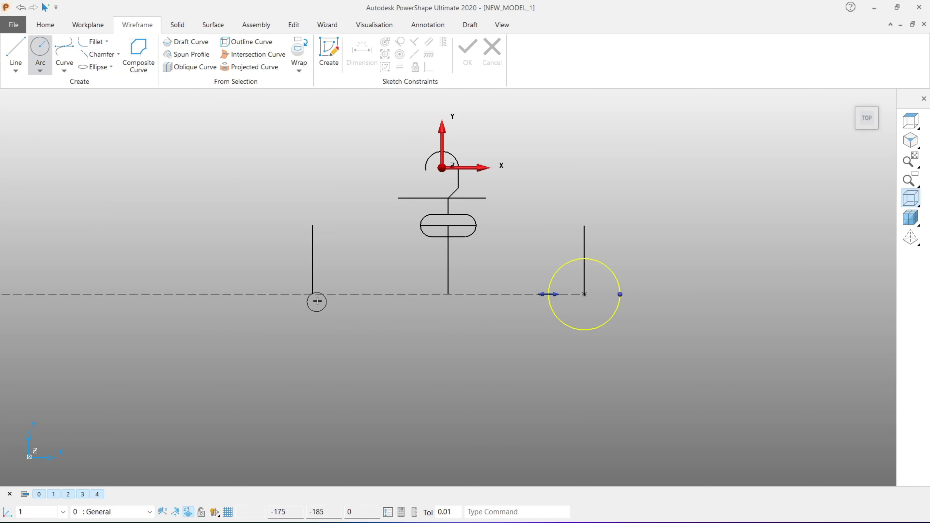
{"action": "left_click", "coordinate": [313, 293]}
{"action": "key", "text": "Escape"}
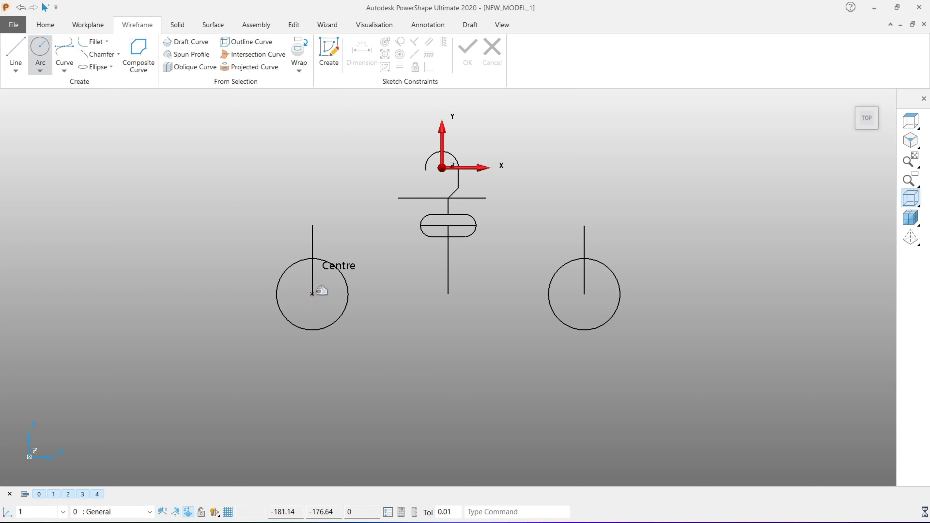
Step: Set the radius of both side-line circles to 20
{"action": "left_click", "coordinate": [353, 287]}
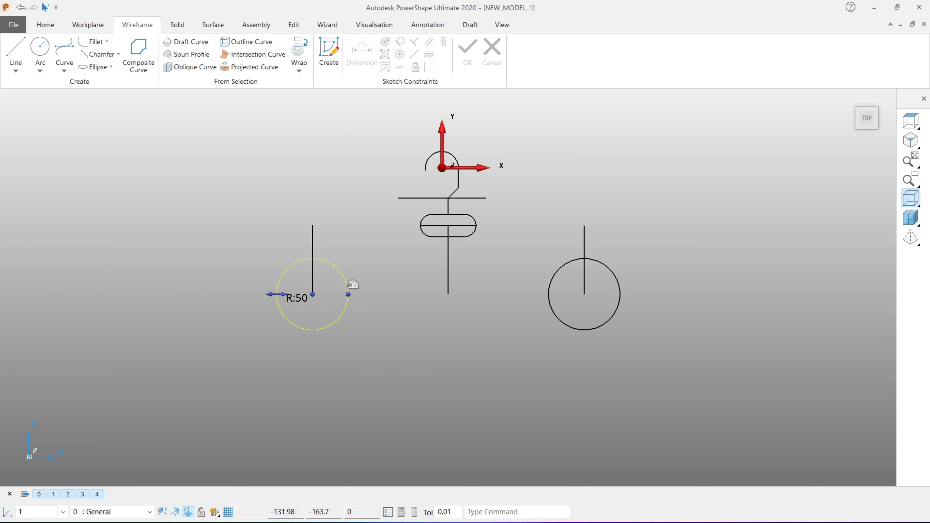
{"action": "double_click", "coordinate": [343, 279]}
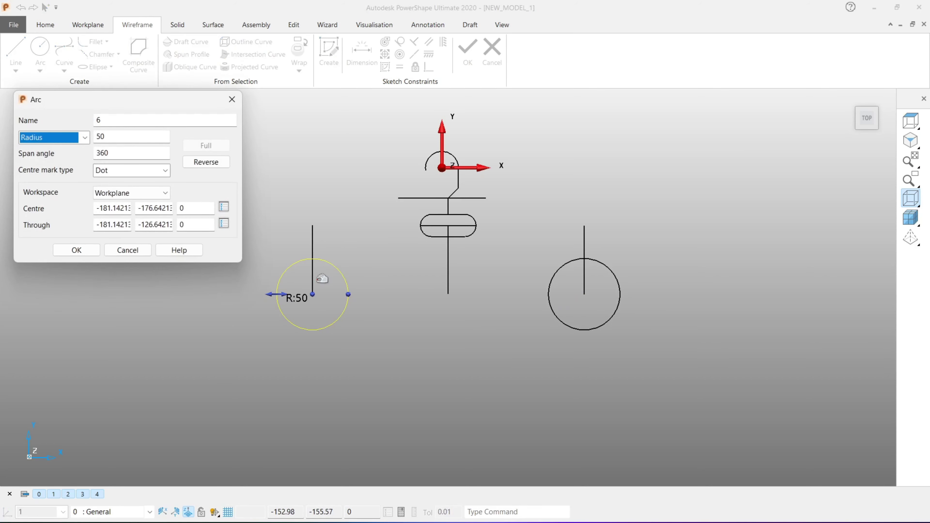
{"action": "double_click", "coordinate": [137, 137]}
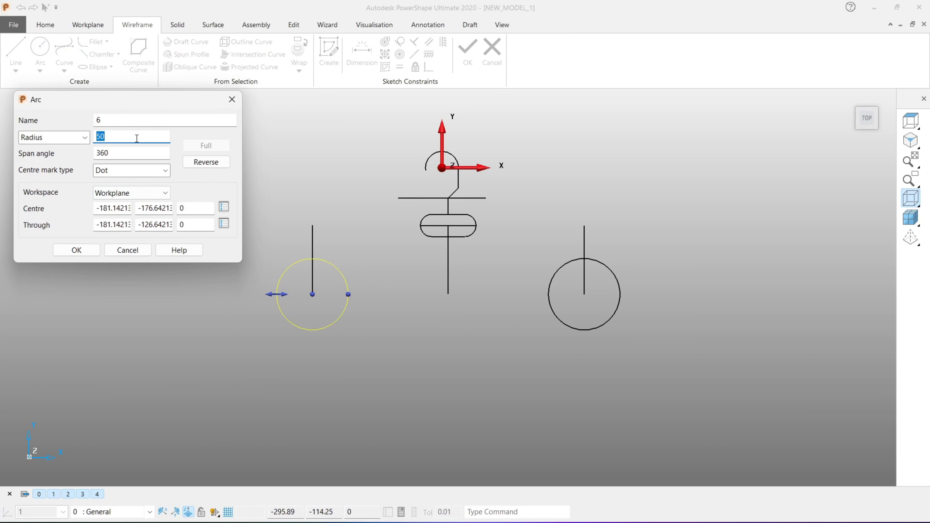
{"action": "type", "text": "15"}
{"action": "key", "text": "Return"}
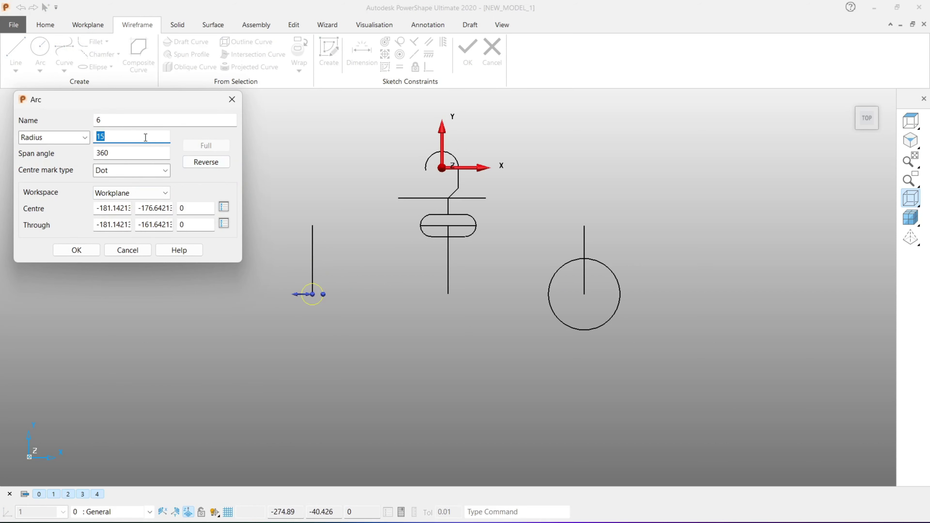
{"action": "type", "text": "20"}
{"action": "key", "text": "Return"}
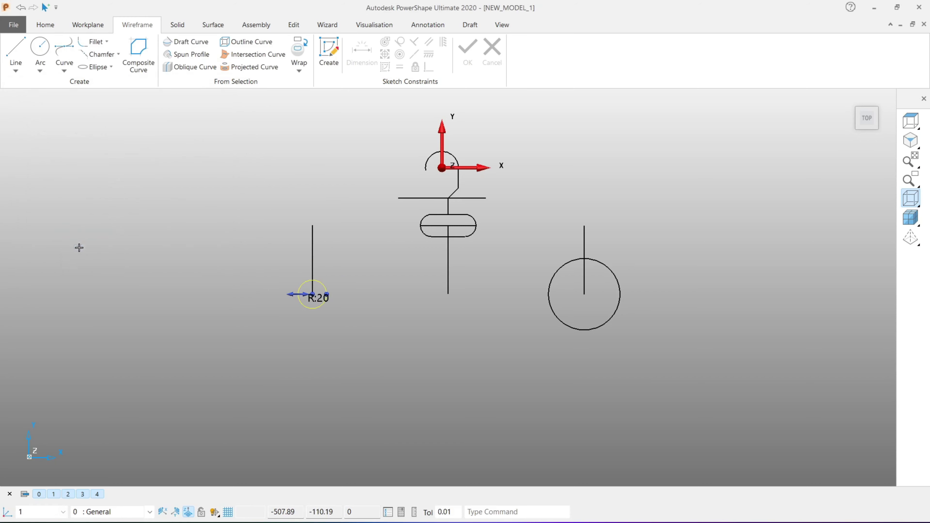
{"action": "left_click", "coordinate": [77, 250]}
{"action": "double_click", "coordinate": [596, 326]}
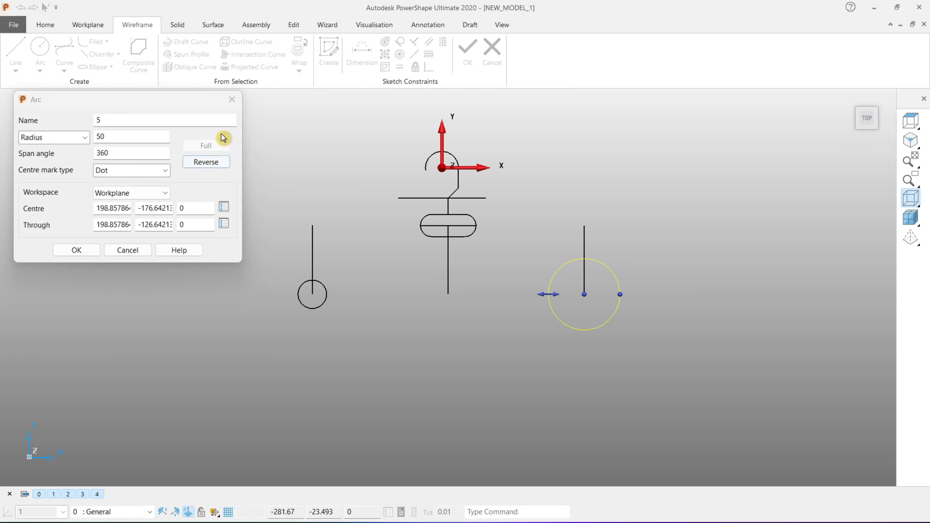
{"action": "double_click", "coordinate": [139, 138]}
{"action": "type", "text": "20"}
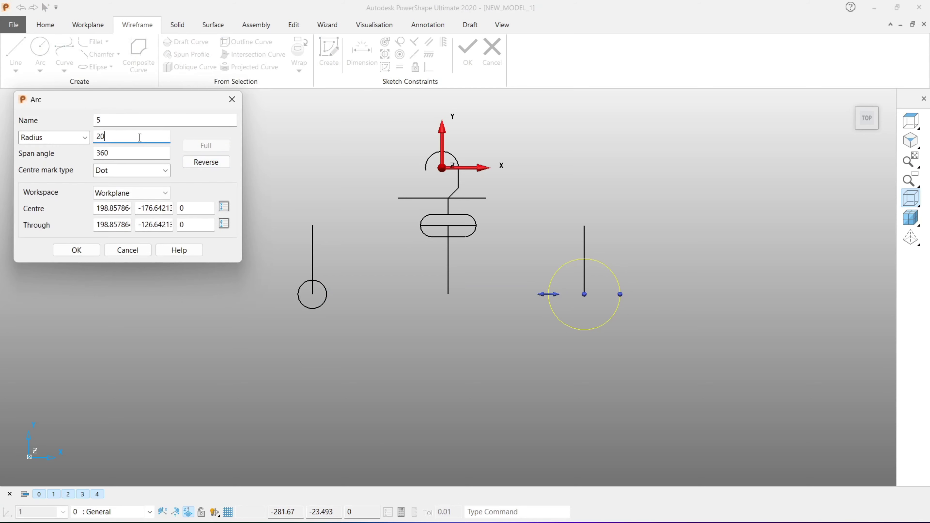
{"action": "key", "text": "Return"}
{"action": "left_click", "coordinate": [77, 250]}
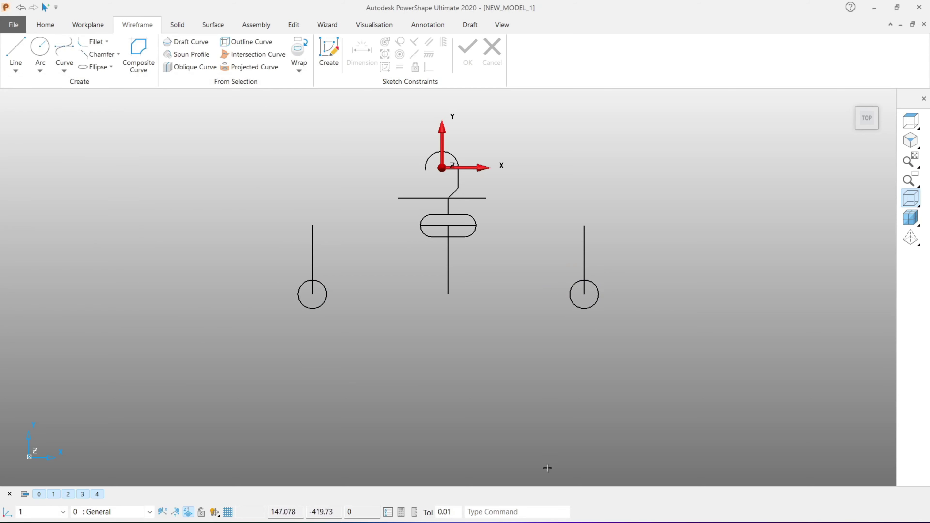
Step: Draw the bottom line tangent to both radius-20 circles
{"action": "scroll", "coordinate": [478, 300], "scroll_direction": "up", "scroll_amount": 3}
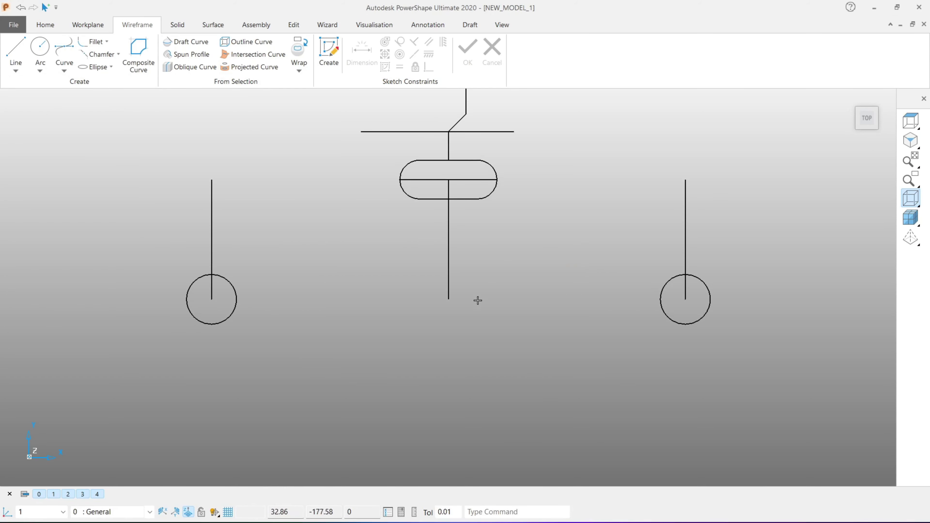
{"action": "scroll", "coordinate": [547, 228], "scroll_direction": "down", "scroll_amount": 2}
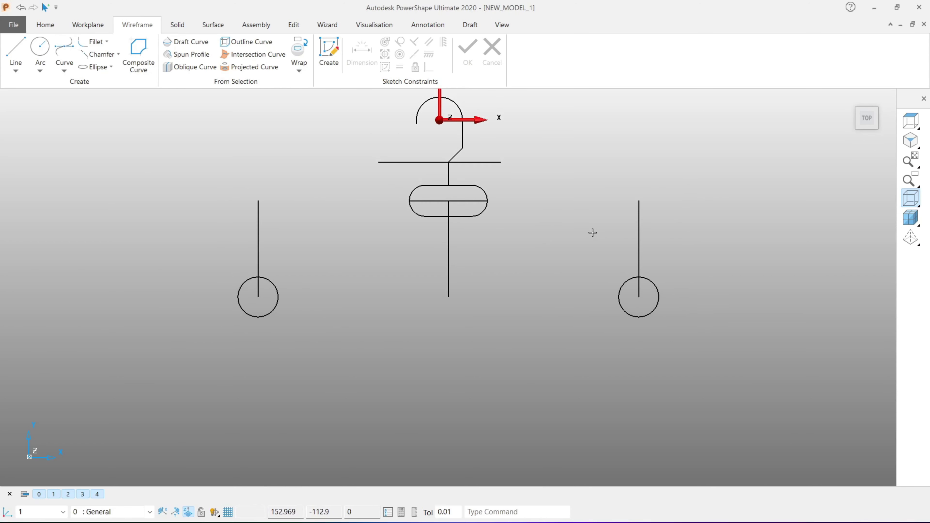
{"action": "middle_click_drag", "start_coordinate": [601, 264], "coordinate": [599, 268], "text": "shift"}
{"action": "scroll", "coordinate": [594, 262], "scroll_direction": "down", "scroll_amount": 1}
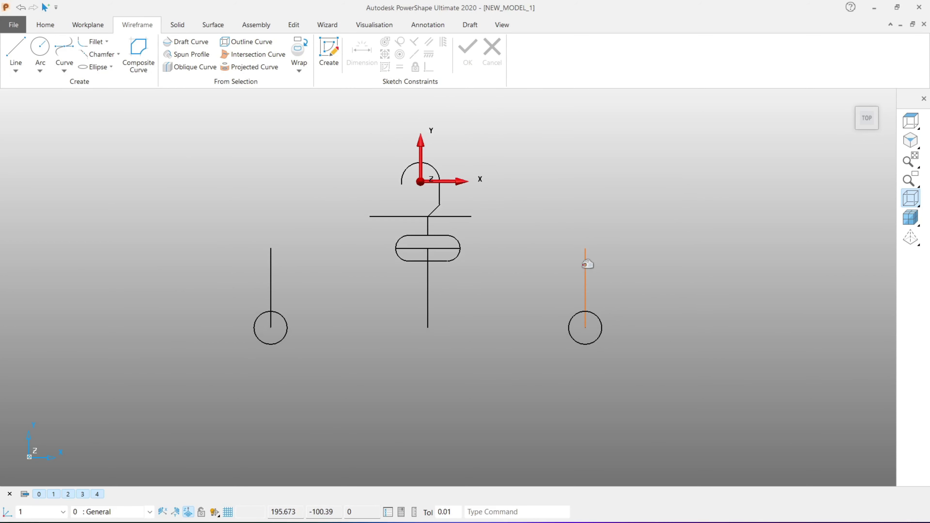
{"action": "scroll", "coordinate": [585, 261], "scroll_direction": "down", "scroll_amount": 1}
{"action": "left_click", "coordinate": [15, 51]}
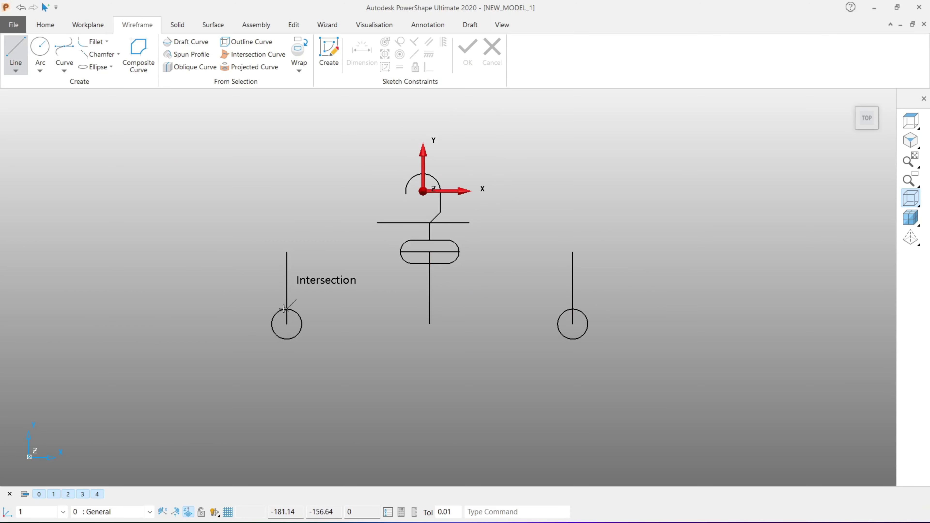
{"action": "left_click", "coordinate": [276, 335]}
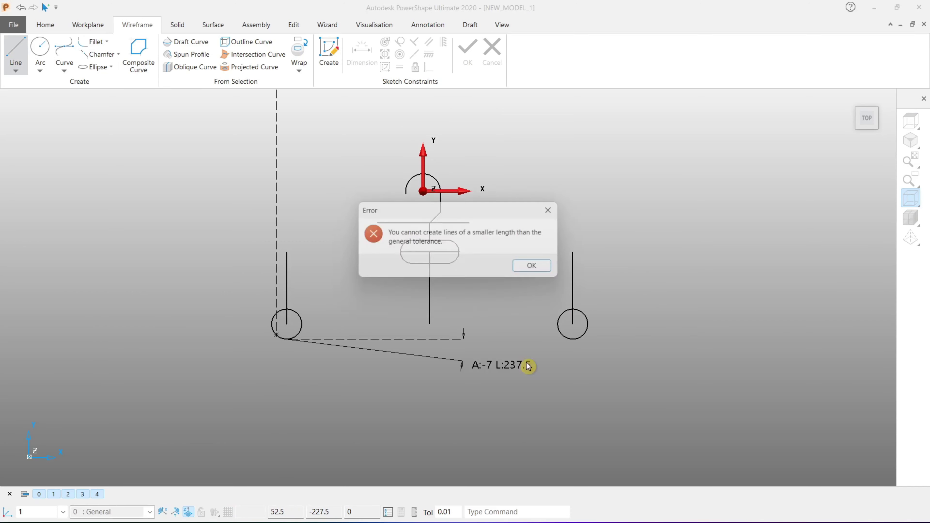
{"action": "left_click", "coordinate": [517, 269]}
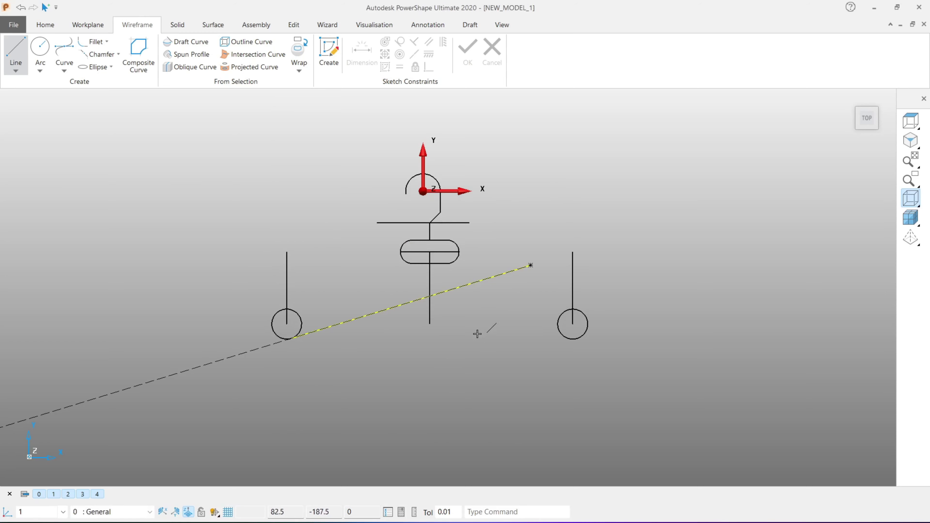
{"action": "left_click", "coordinate": [287, 338]}
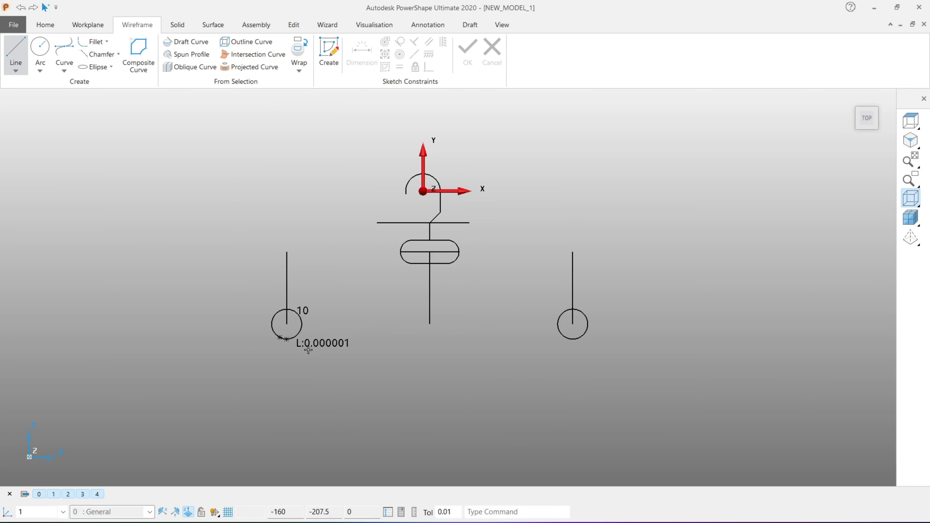
{"action": "left_click", "coordinate": [574, 339]}
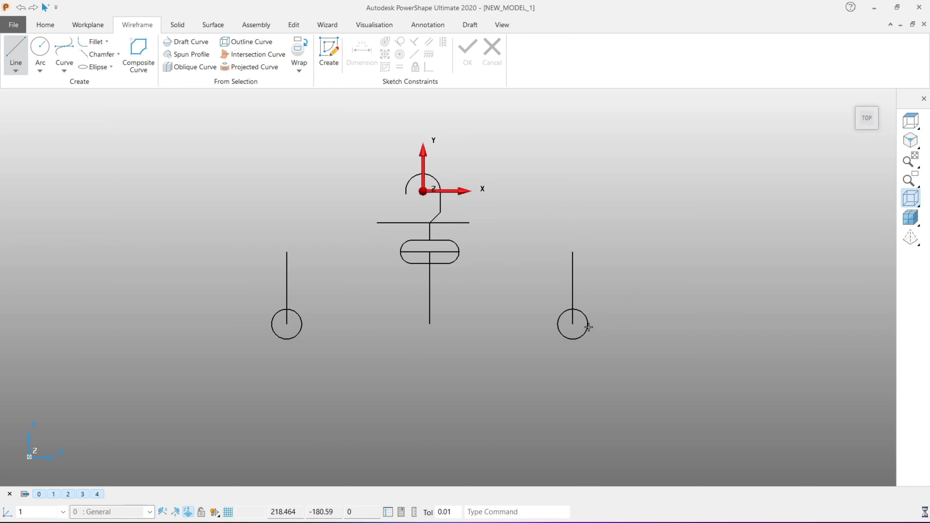
Step: Draw sloping arm lines from each circle up to the loop centre, then zoom to fit
{"action": "scroll", "coordinate": [564, 246], "scroll_direction": "up", "scroll_amount": 1}
{"action": "scroll", "coordinate": [565, 246], "scroll_direction": "up", "scroll_amount": 1}
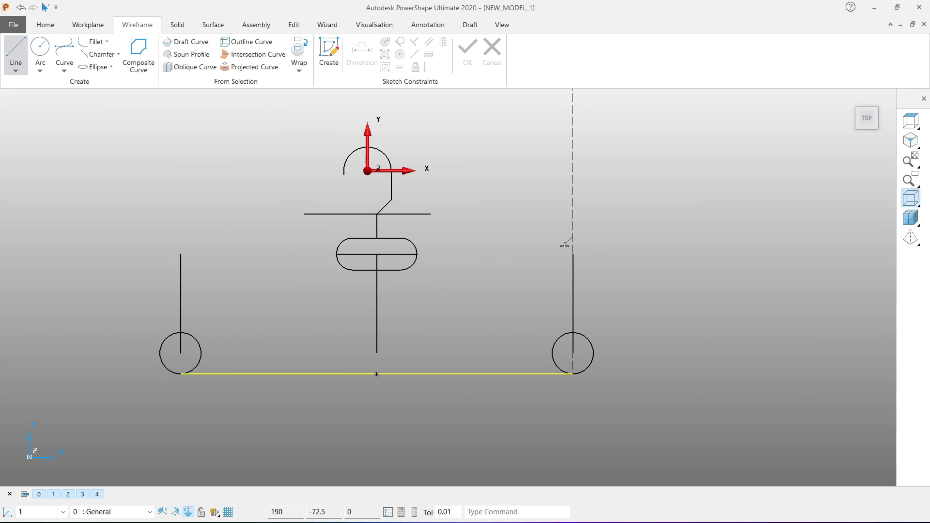
{"action": "middle_click_drag", "start_coordinate": [550, 264], "coordinate": [589, 242], "text": "shift"}
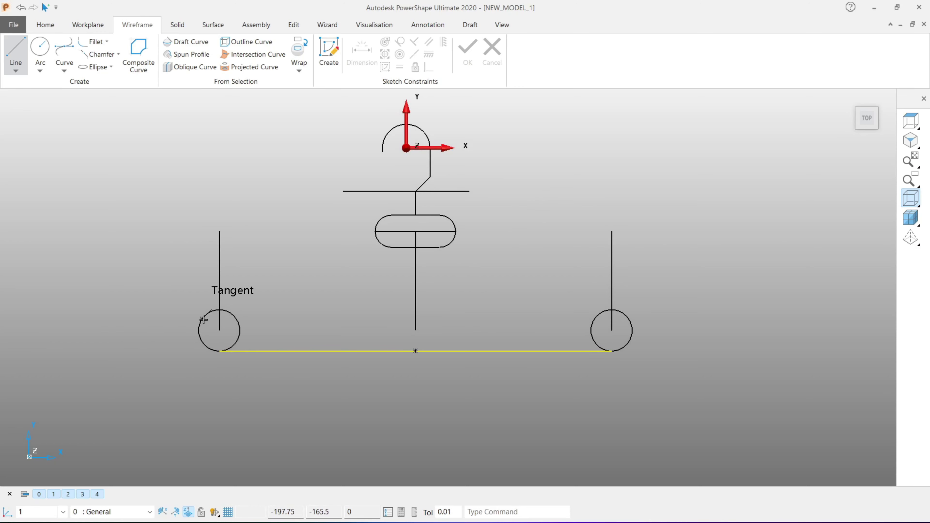
{"action": "left_click", "coordinate": [214, 322]}
{"action": "scroll", "coordinate": [401, 234], "scroll_direction": "up", "scroll_amount": 1}
{"action": "scroll", "coordinate": [385, 233], "scroll_direction": "up", "scroll_amount": 1}
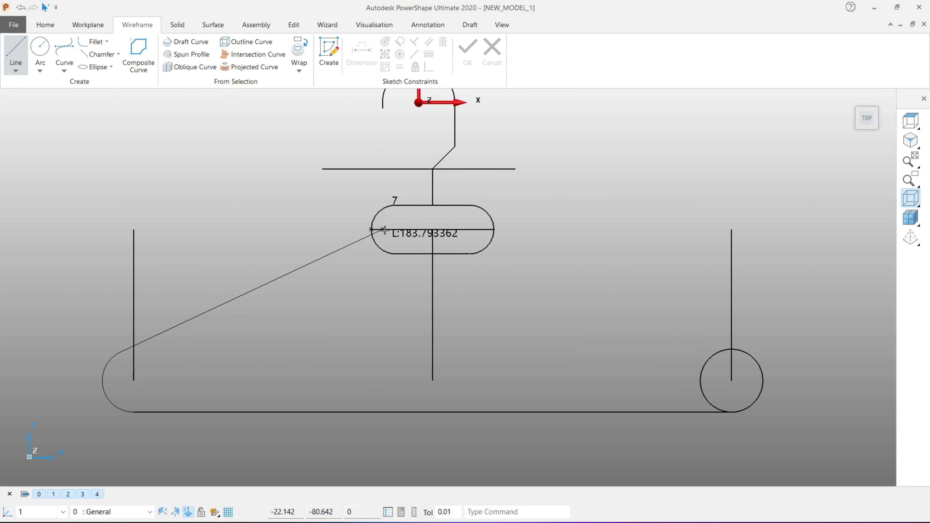
{"action": "left_click", "coordinate": [394, 227]}
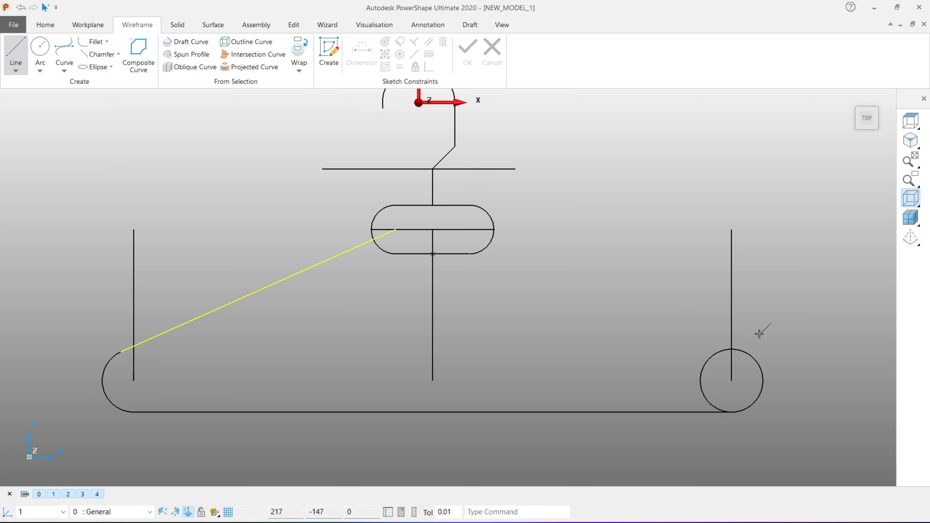
{"action": "left_click", "coordinate": [757, 359]}
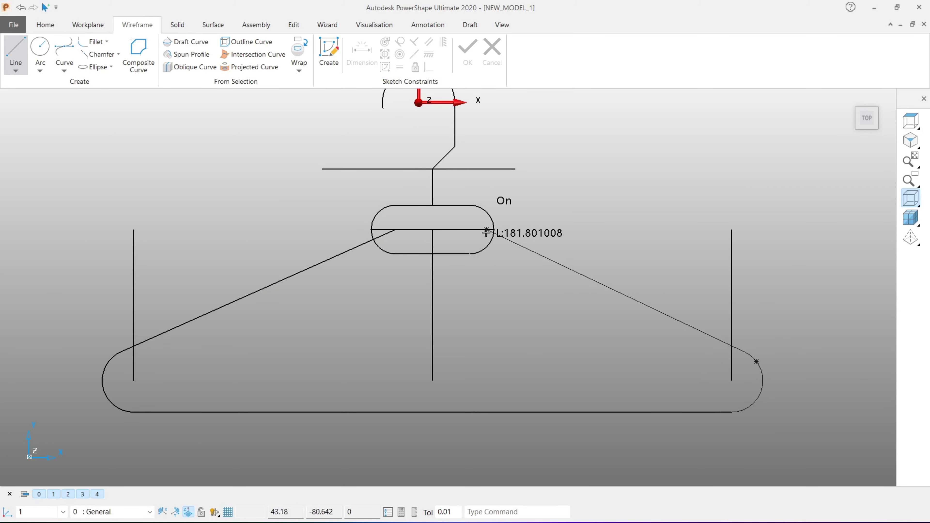
{"action": "left_click", "coordinate": [469, 230]}
{"action": "right_click", "coordinate": [621, 181]}
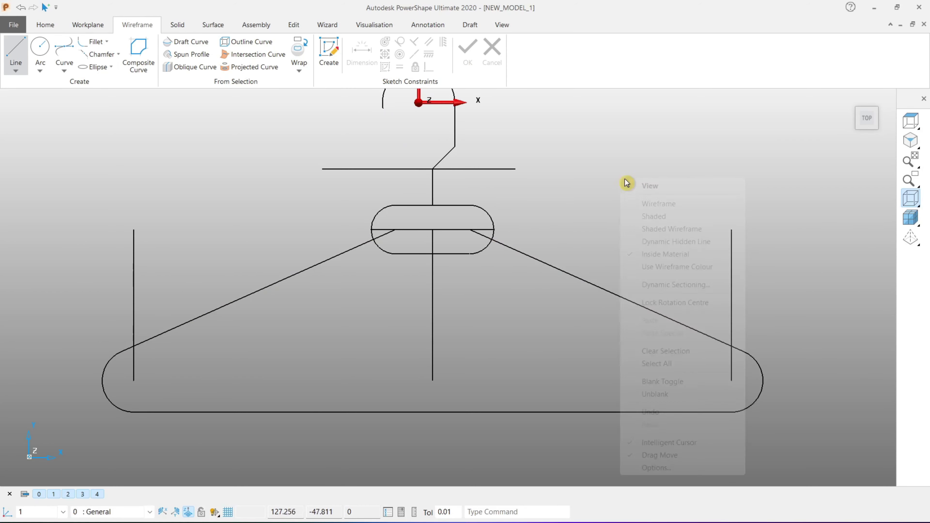
{"action": "left_click", "coordinate": [627, 186]}
{"action": "scroll", "coordinate": [355, 279], "scroll_direction": "up", "scroll_amount": 2}
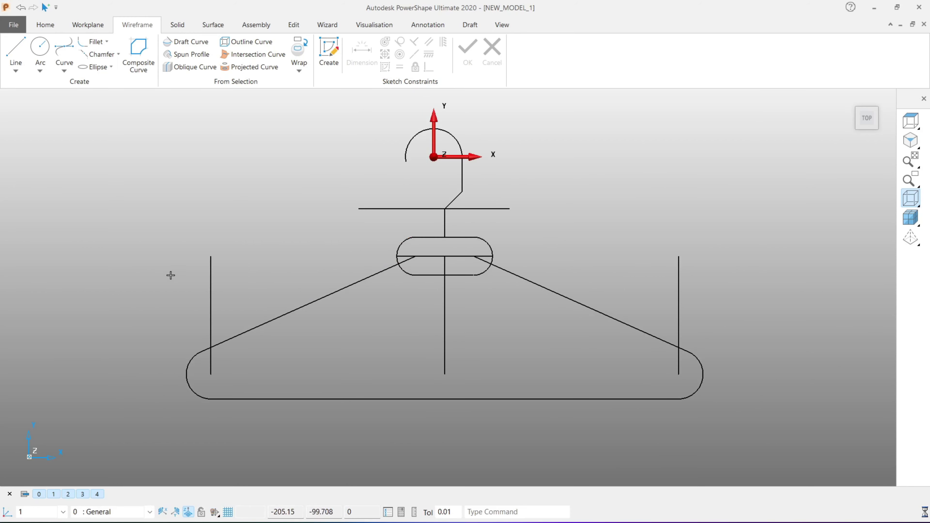
Step: Delete the left and right vertical lines at the arm ends
{"action": "left_click", "coordinate": [211, 276]}
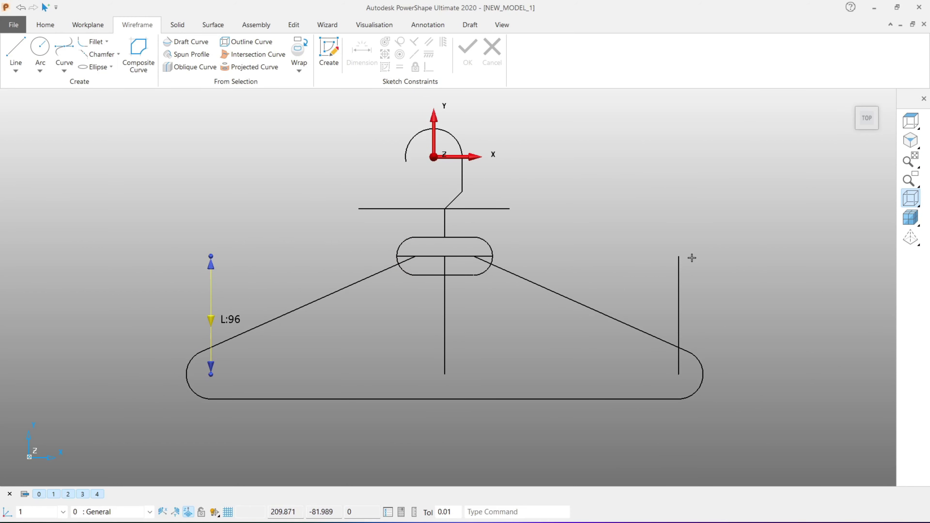
{"action": "key", "text": "Delete"}
{"action": "left_click", "coordinate": [678, 324]}
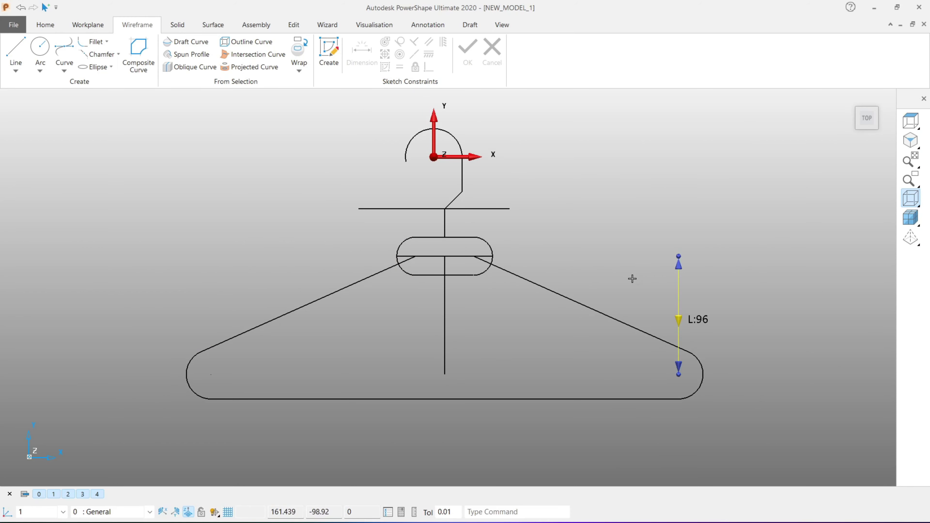
{"action": "key", "text": "Delete"}
{"action": "scroll", "coordinate": [442, 269], "scroll_direction": "up", "scroll_amount": 2}
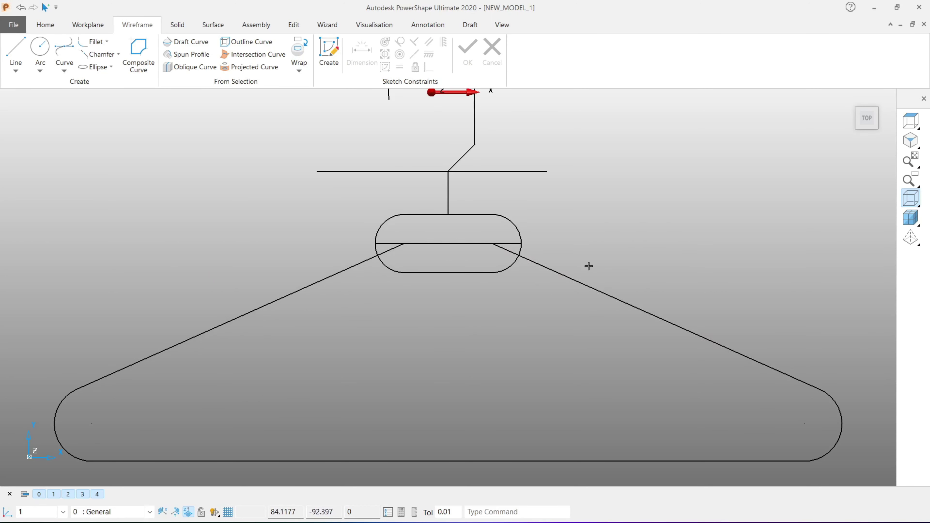
{"action": "scroll", "coordinate": [444, 290], "scroll_direction": "up", "scroll_amount": 1}
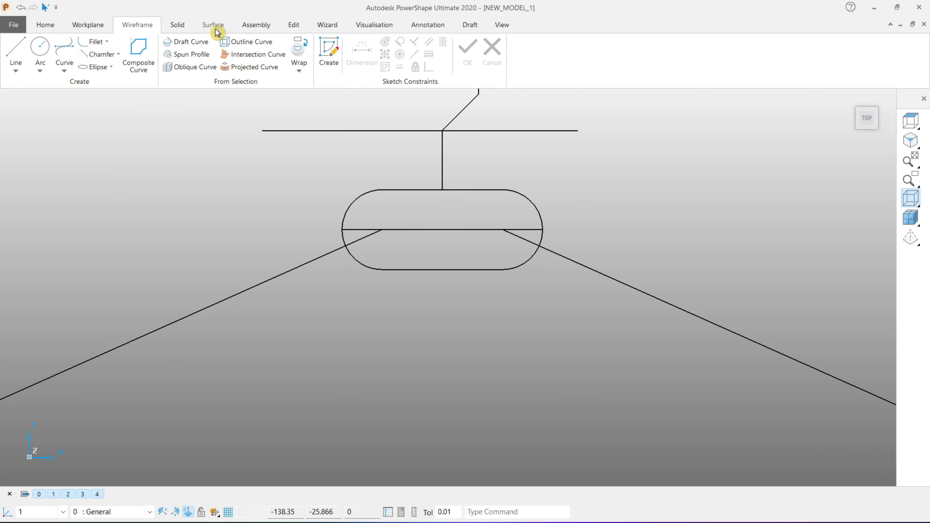
Step: Trim both diagonal arm lines back to the oval loop's outer edge
{"action": "left_click", "coordinate": [291, 25]}
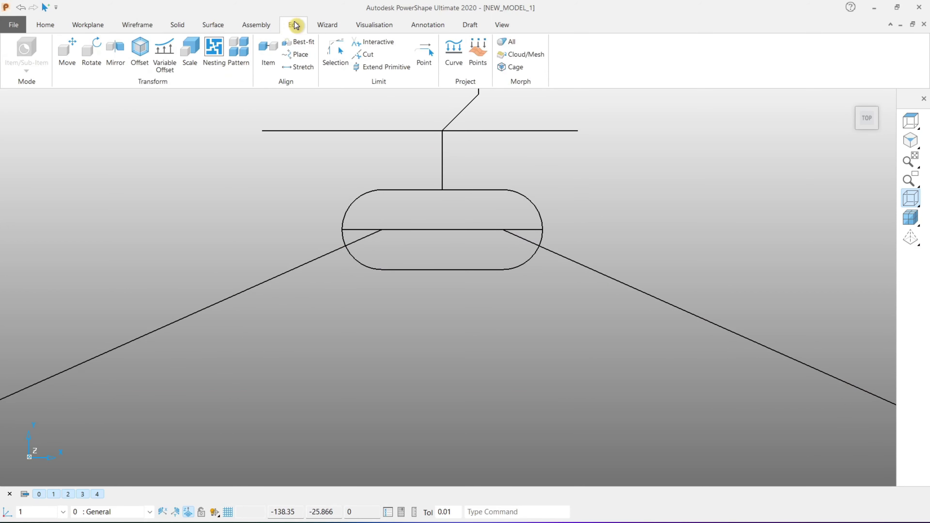
{"action": "left_click", "coordinate": [362, 48]}
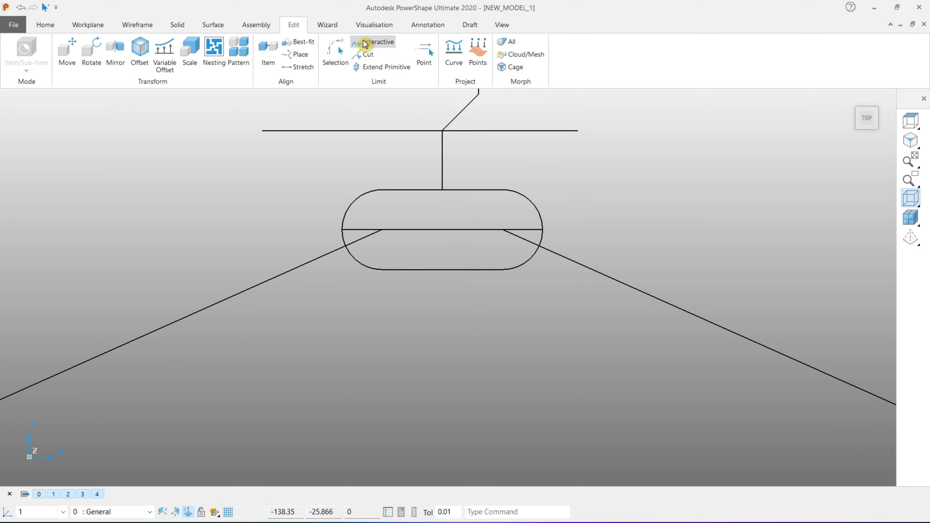
{"action": "left_click", "coordinate": [365, 239]}
{"action": "left_click", "coordinate": [524, 238]}
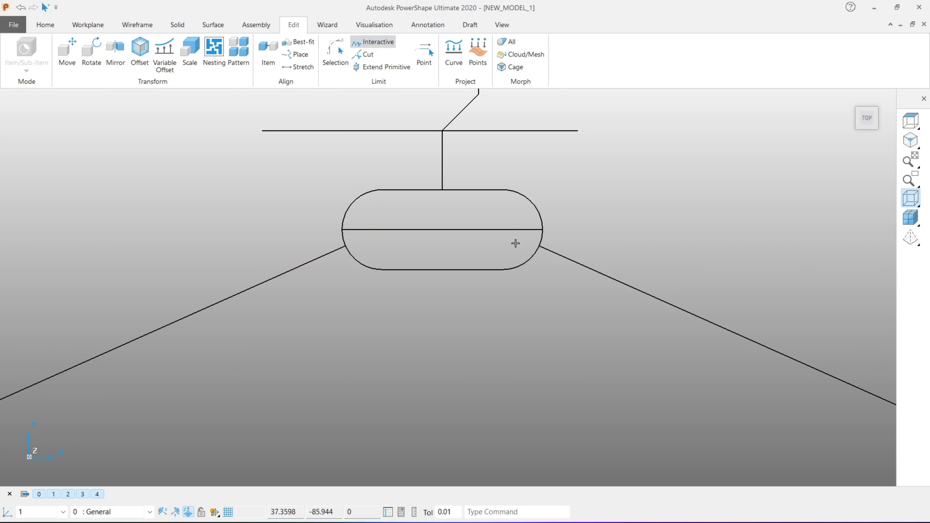
{"action": "key", "text": "ctrl+r"}
{"action": "key", "text": "Escape"}
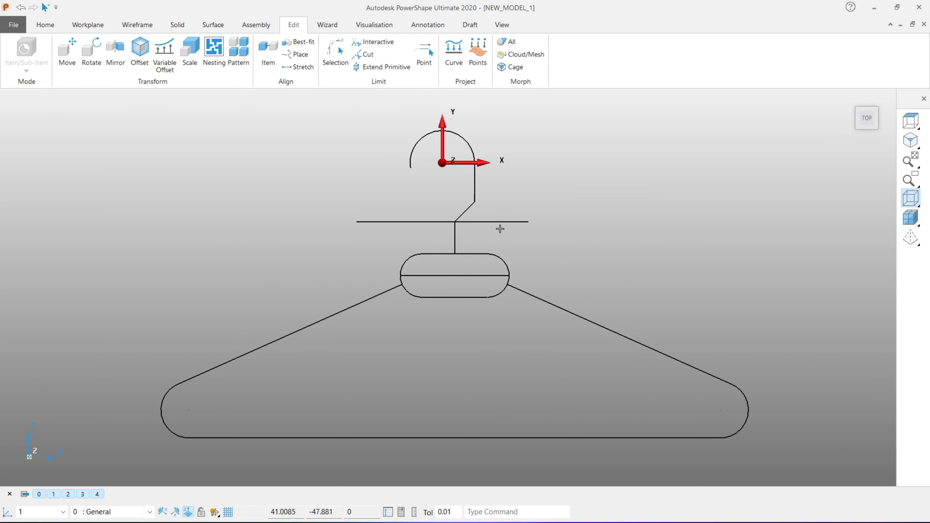
{"action": "scroll", "coordinate": [483, 216], "scroll_direction": "up", "scroll_amount": 2}
{"action": "scroll", "coordinate": [467, 203], "scroll_direction": "up", "scroll_amount": 1}
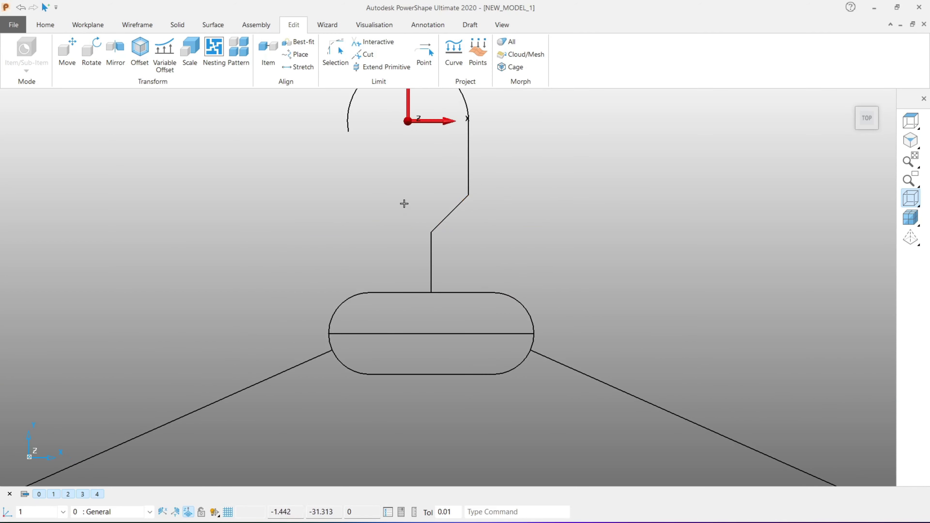
{"action": "scroll", "coordinate": [438, 179], "scroll_direction": "up", "scroll_amount": 1}
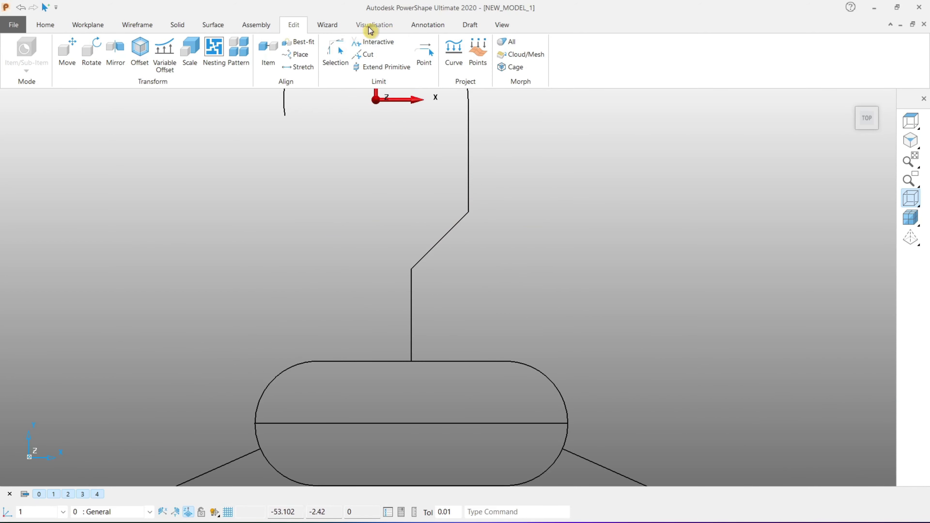
Step: Choose the tangent arc type and try a first neck arc, discarding the misplaced one
{"action": "left_click", "coordinate": [135, 27]}
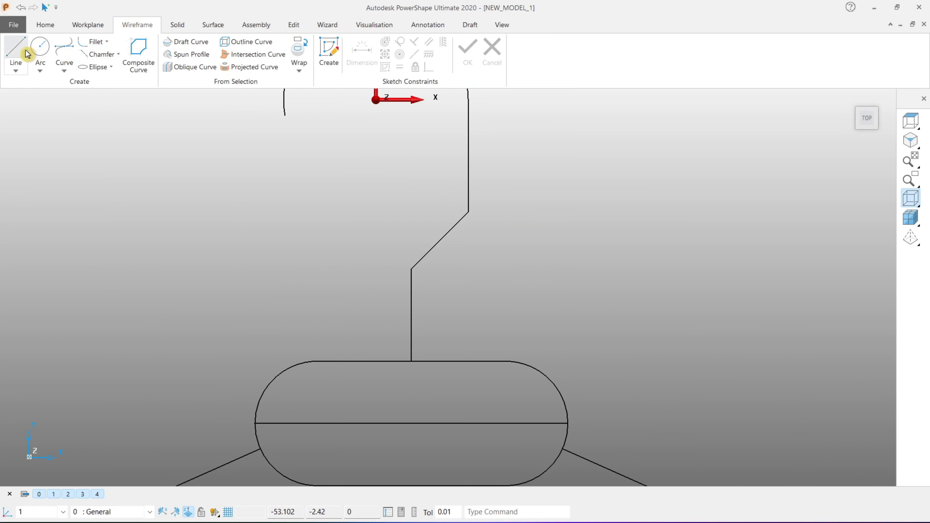
{"action": "left_click", "coordinate": [40, 70]}
{"action": "left_click", "coordinate": [55, 120]}
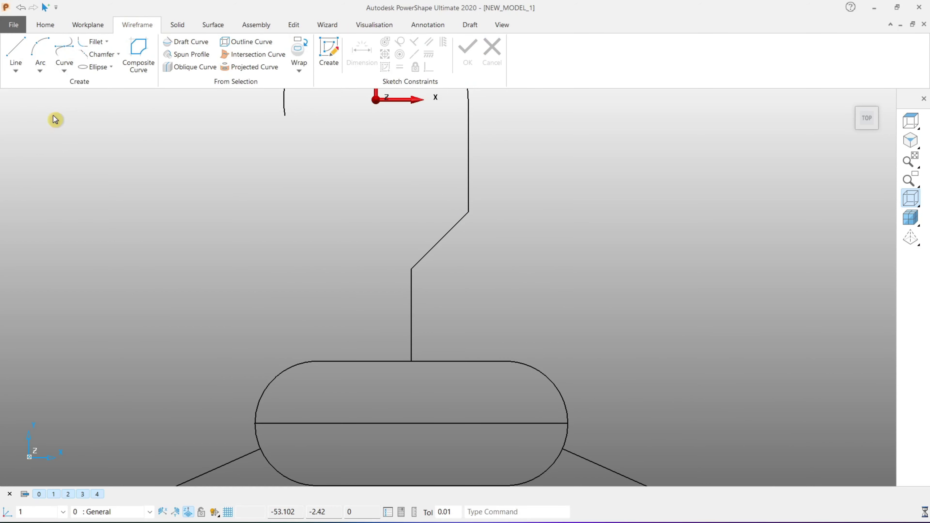
{"action": "scroll", "coordinate": [469, 213], "scroll_direction": "up", "scroll_amount": 2}
{"action": "left_click", "coordinate": [469, 213]}
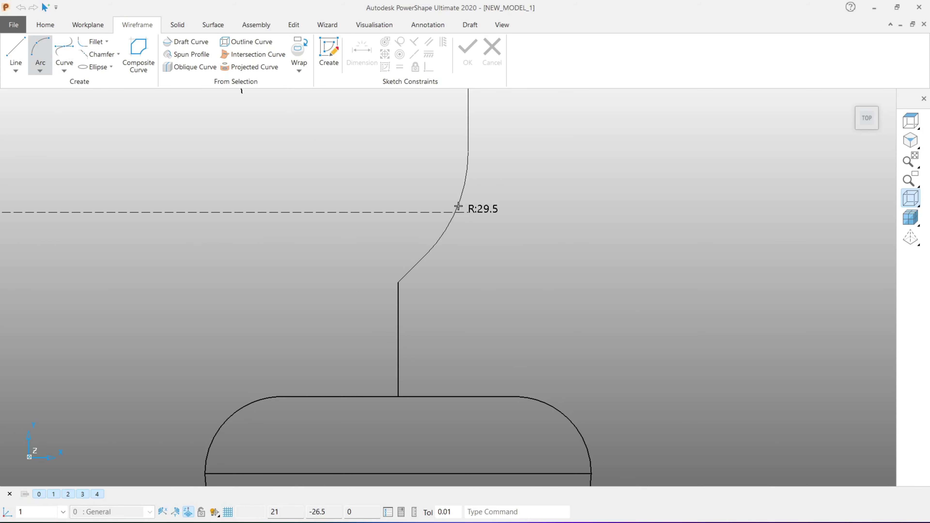
{"action": "left_click", "coordinate": [461, 208]}
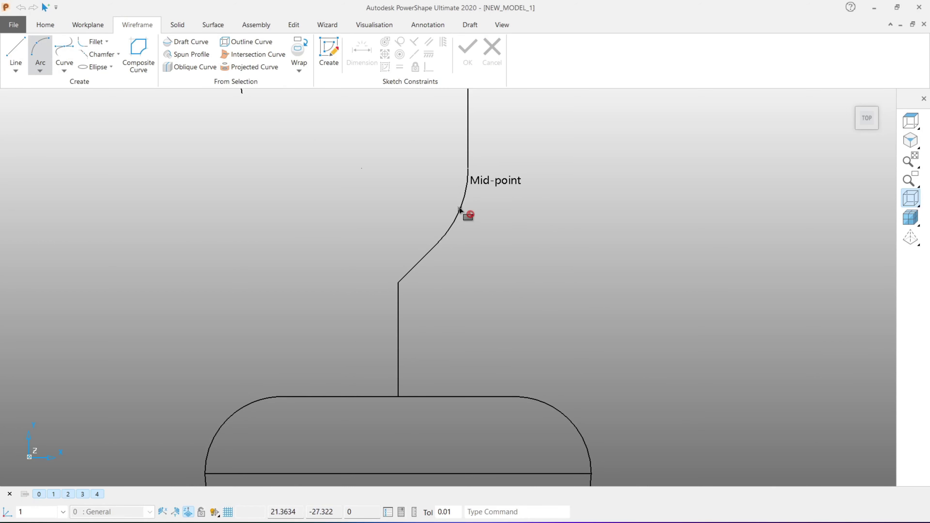
{"action": "key", "text": "Escape"}
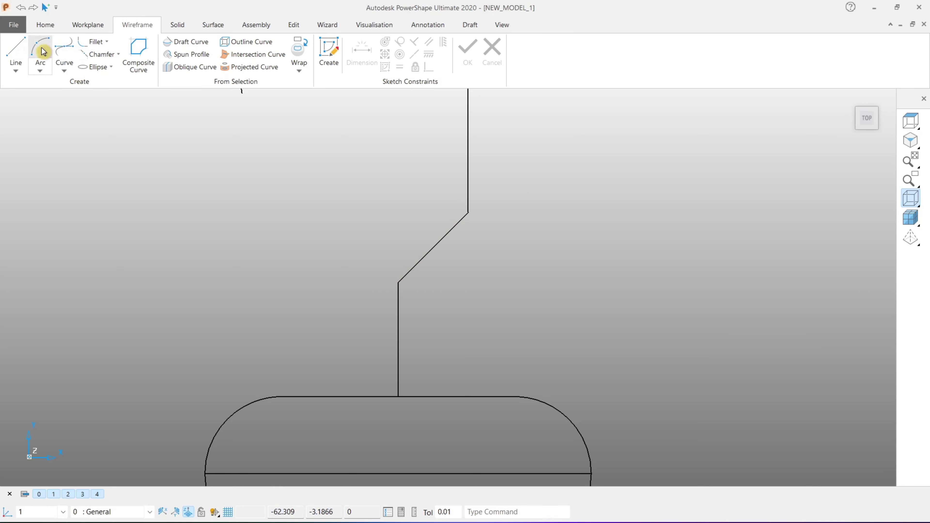
Step: Round the upper neck bend with a tangent arc of radius 15
{"action": "left_click", "coordinate": [43, 52]}
{"action": "left_click", "coordinate": [454, 227]}
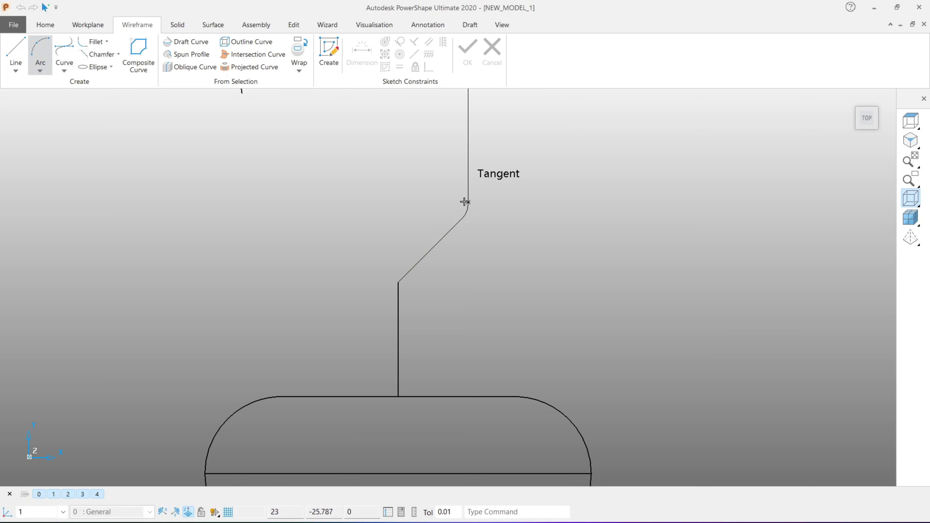
{"action": "left_click", "coordinate": [466, 200]}
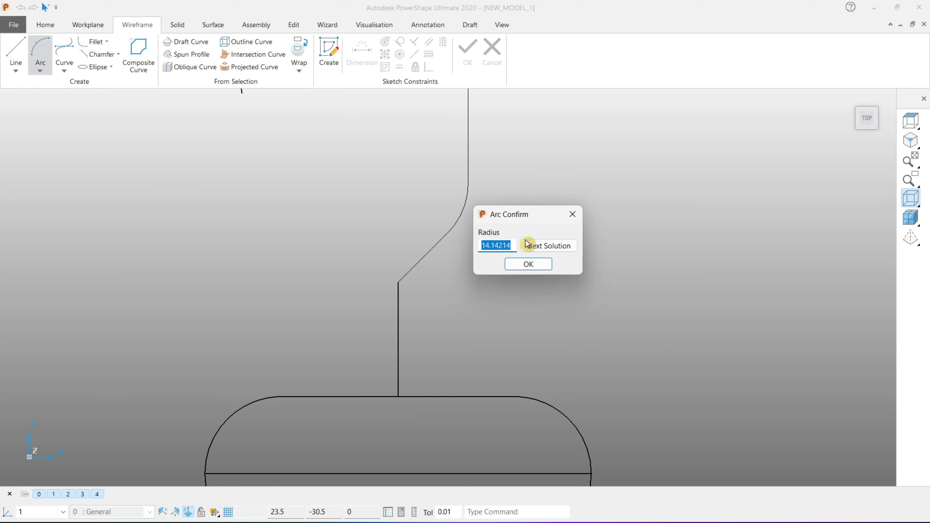
{"action": "type", "text": "15"}
{"action": "left_click", "coordinate": [550, 265]}
Step: Round the lower neck bend with a radius-27 tangent arc and fit the view
{"action": "left_click", "coordinate": [408, 272]}
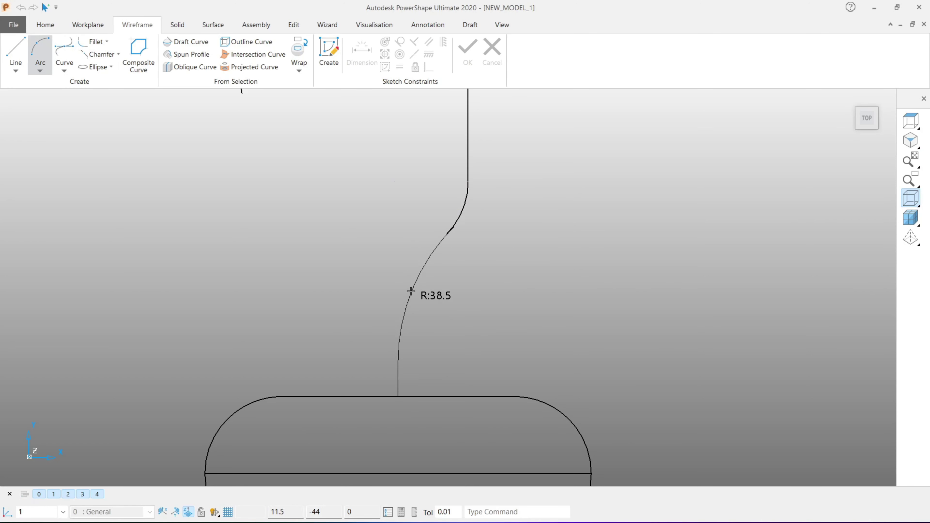
{"action": "left_click", "coordinate": [404, 298]}
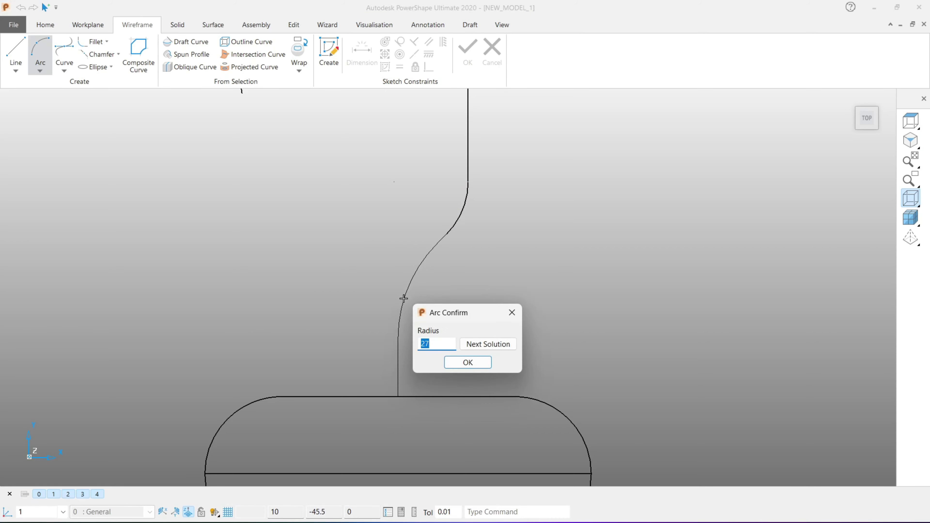
{"action": "key", "text": "Return"}
{"action": "right_click", "coordinate": [551, 213]}
{"action": "key", "text": "Escape"}
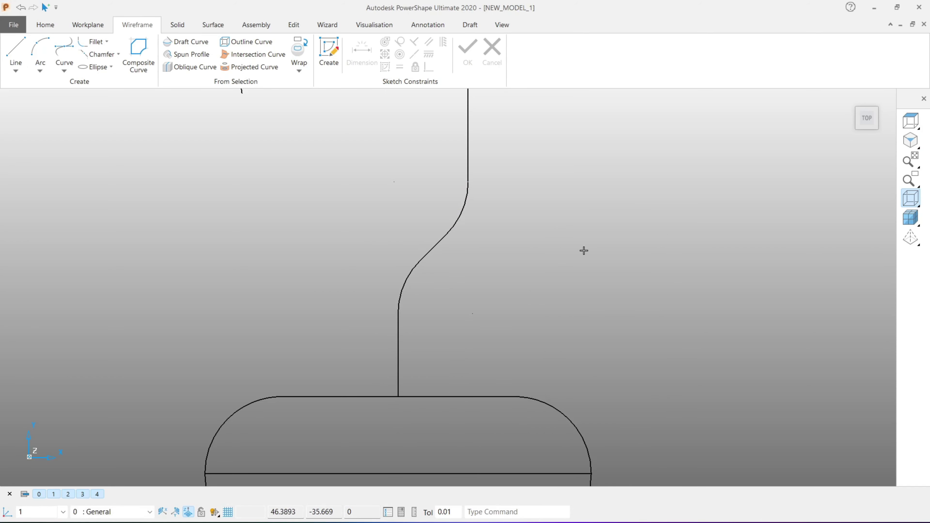
{"action": "scroll", "coordinate": [563, 278], "scroll_direction": "down", "scroll_amount": 5}
{"action": "scroll", "coordinate": [563, 278], "scroll_direction": "up", "scroll_amount": 2}
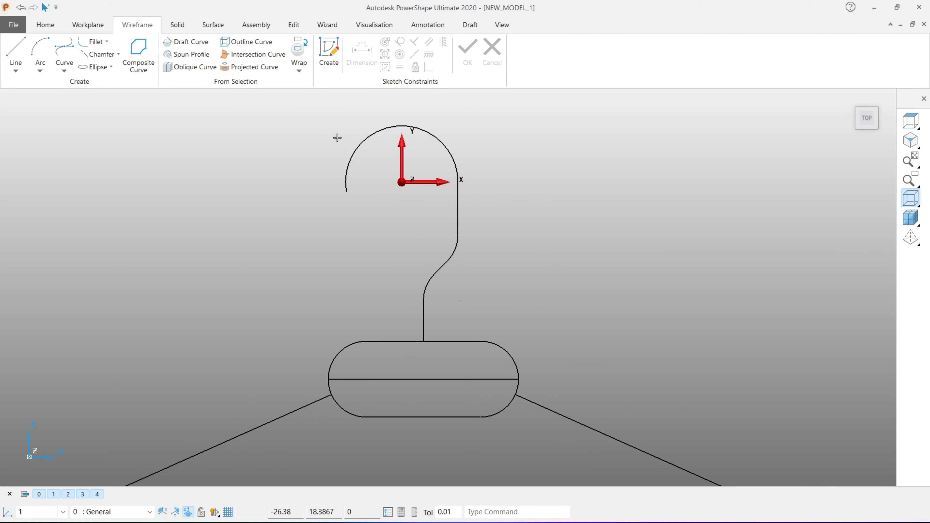
Step: Select the hook, neck and upper hook arc curves and blank everything else
{"action": "left_click_drag", "start_coordinate": [490, 318], "coordinate": [285, 125]}
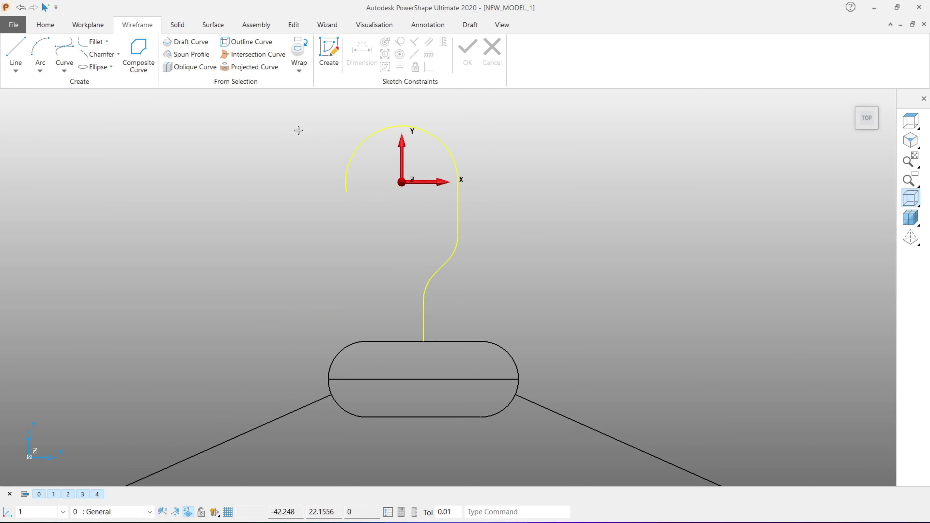
{"action": "scroll", "coordinate": [454, 212], "scroll_direction": "down", "scroll_amount": 2}
{"action": "scroll", "coordinate": [573, 365], "scroll_direction": "down", "scroll_amount": 2}
{"action": "middle_click_drag", "start_coordinate": [573, 365], "coordinate": [555, 266], "text": "shift"}
{"action": "scroll", "coordinate": [566, 250], "scroll_direction": "up", "scroll_amount": 2}
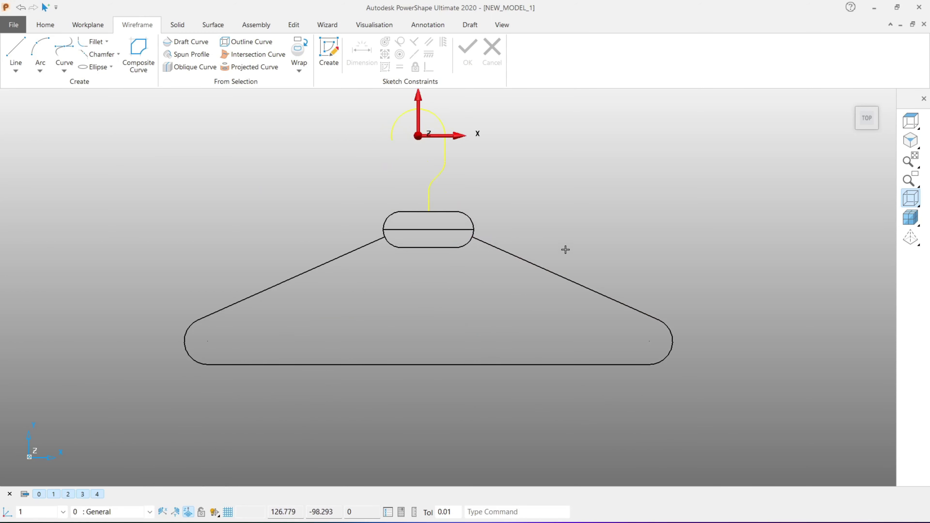
{"action": "scroll", "coordinate": [530, 110], "scroll_direction": "up", "scroll_amount": 1}
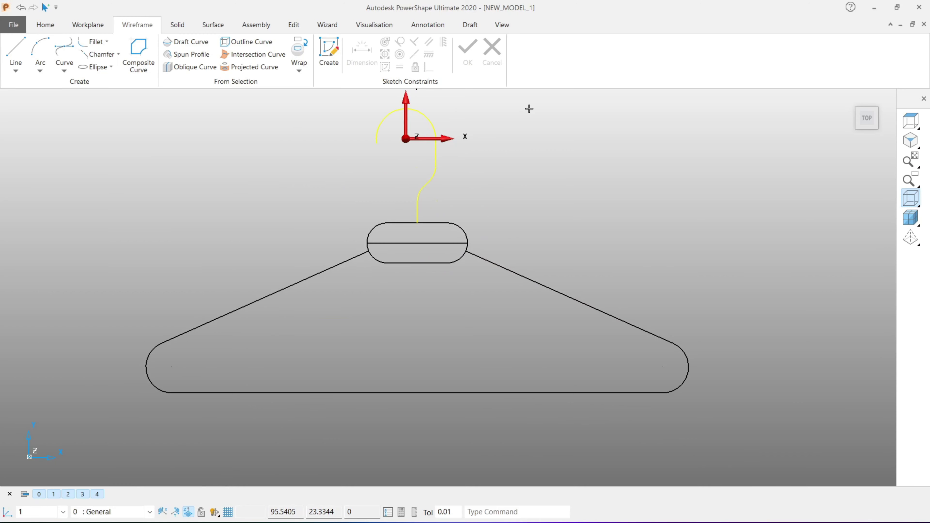
{"action": "scroll", "coordinate": [452, 205], "scroll_direction": "down", "scroll_amount": 2}
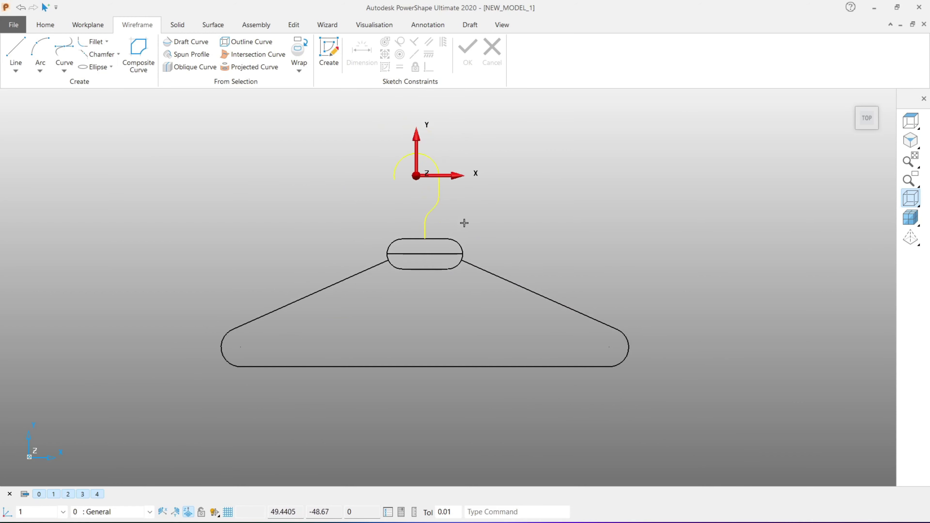
{"action": "scroll", "coordinate": [461, 216], "scroll_direction": "up", "scroll_amount": 1}
{"action": "scroll", "coordinate": [434, 264], "scroll_direction": "up", "scroll_amount": 1}
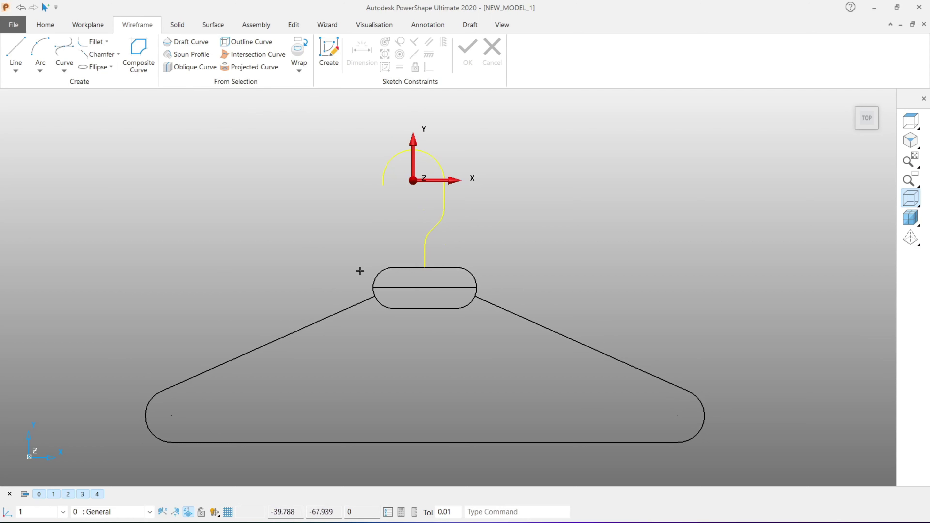
{"action": "left_click", "coordinate": [385, 172]}
{"action": "key", "text": "ctrl+k"}
Step: Select the complete hook, Blank Toggle, then blank the oval loop and its centre line
{"action": "left_click", "coordinate": [447, 248]}
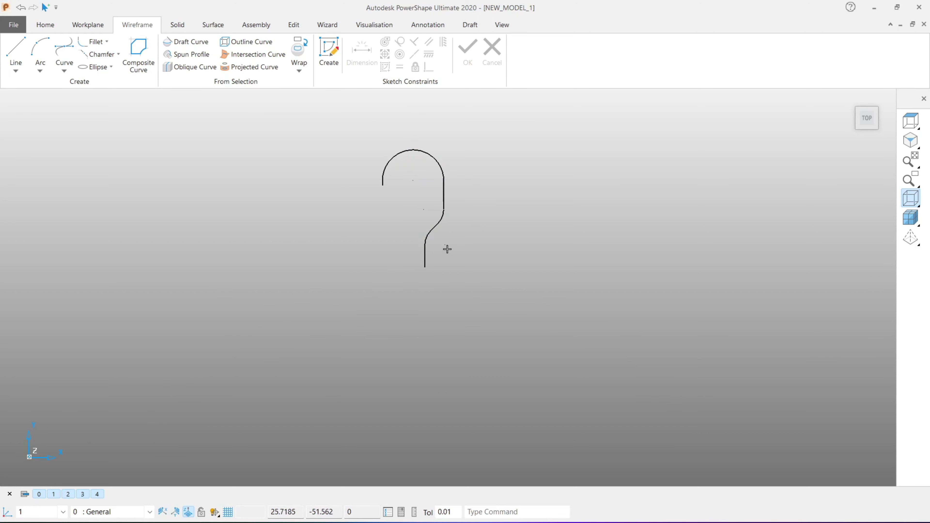
{"action": "left_click", "coordinate": [444, 224]}
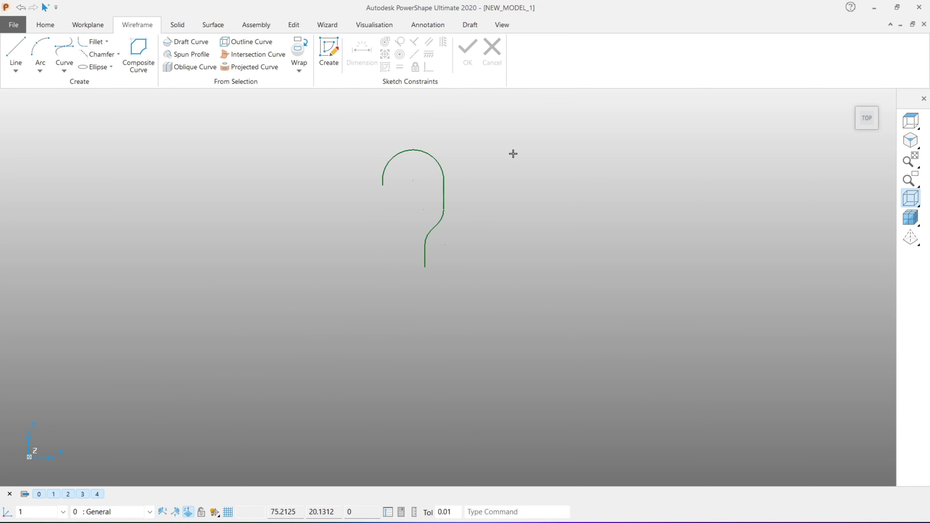
{"action": "right_click", "coordinate": [522, 157]}
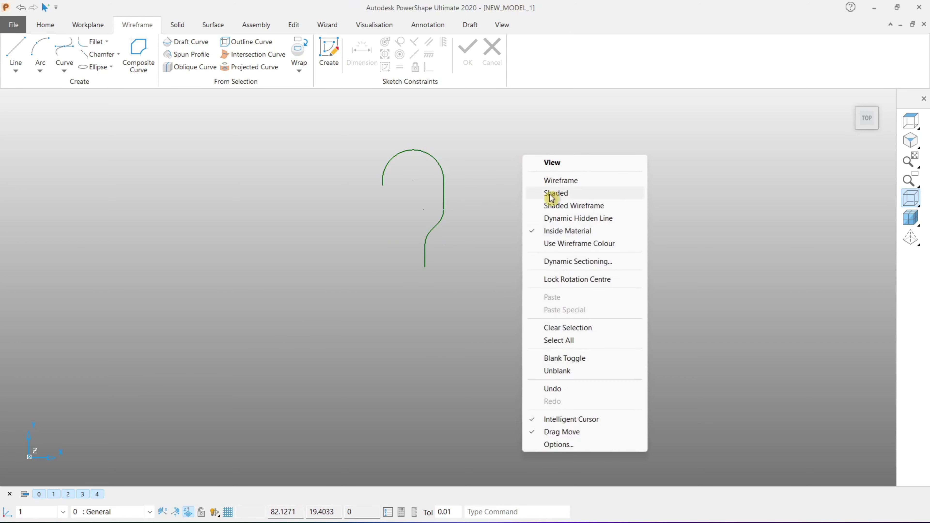
{"action": "left_click", "coordinate": [571, 358]}
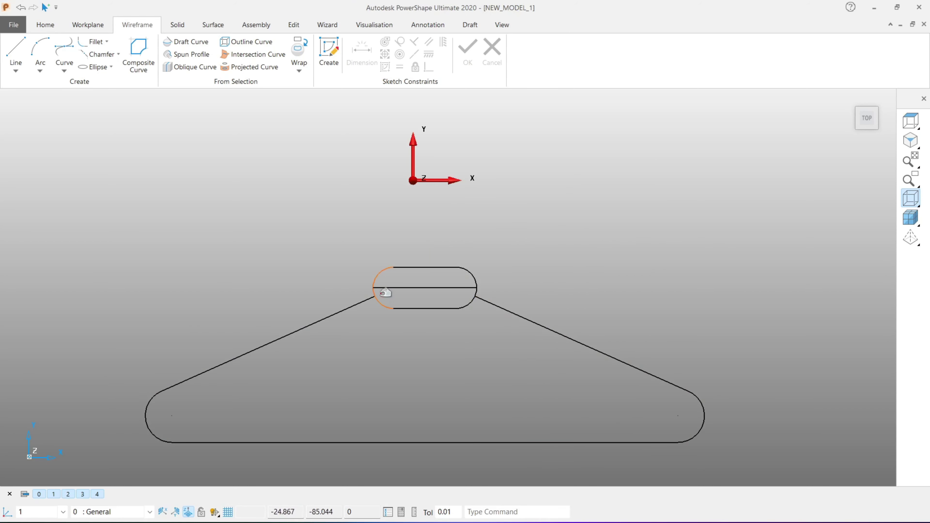
{"action": "left_click", "coordinate": [415, 266]}
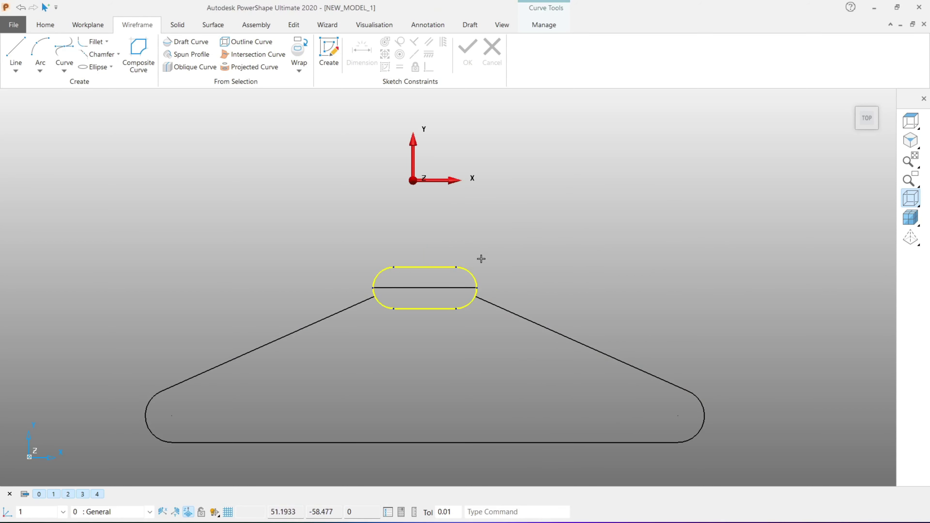
{"action": "left_click", "coordinate": [441, 328]}
{"action": "left_click", "coordinate": [443, 308]}
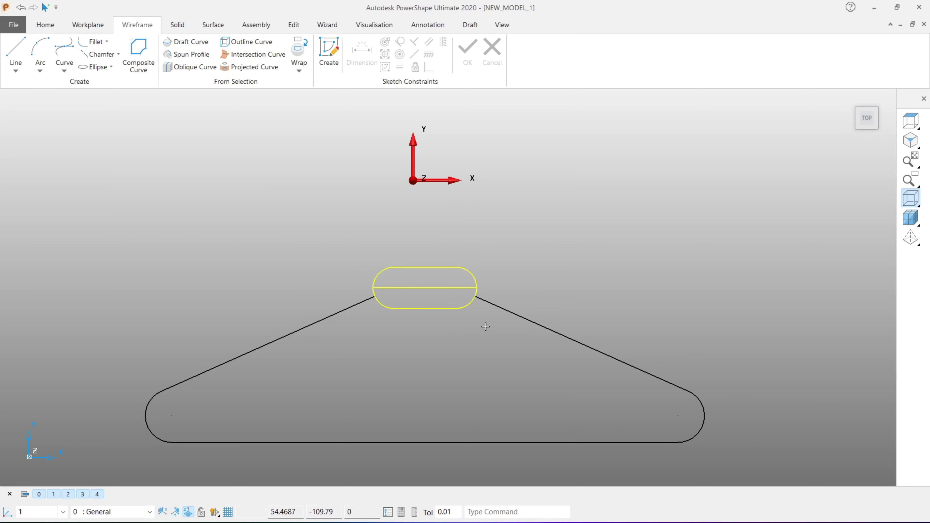
{"action": "key", "text": "Delete"}
{"action": "type", "text": "j"}
Step: Unblank so the hook, oval loop and triangular arm frame all show together
{"action": "left_click", "coordinate": [510, 312]}
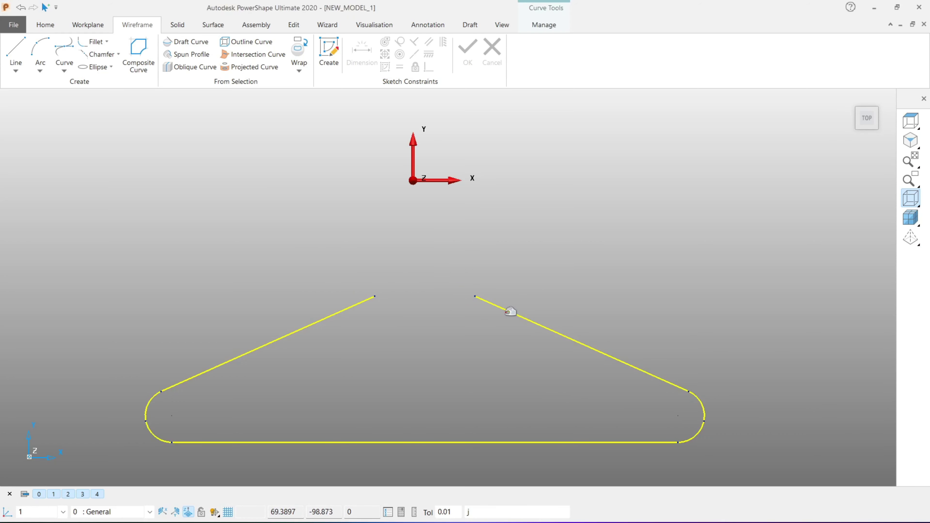
{"action": "right_click", "coordinate": [578, 201]}
{"action": "left_click", "coordinate": [634, 415]}
{"action": "left_click", "coordinate": [647, 282]}
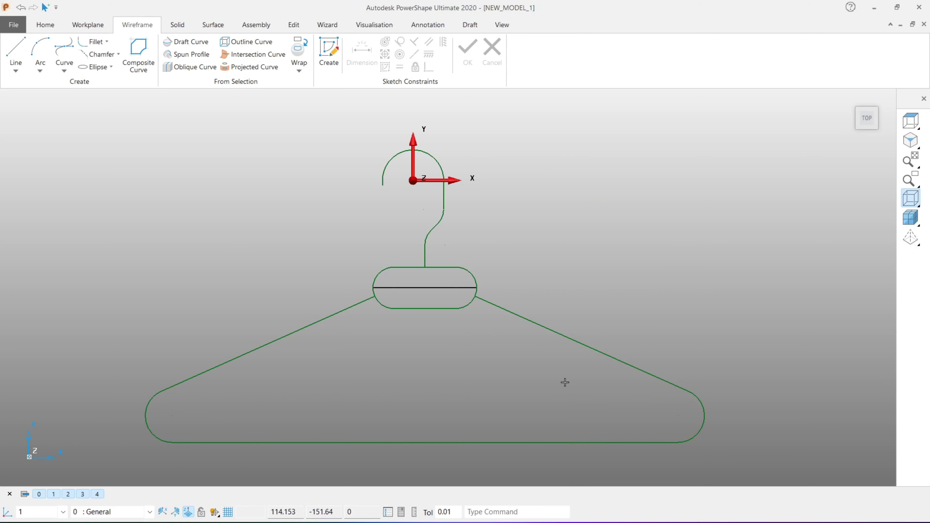
{"action": "scroll", "coordinate": [446, 273], "scroll_direction": "up", "scroll_amount": 3}
Step: In a tilted view, place a full circle across the hook wire at the hook–loop intersection
{"action": "mouse_move", "coordinate": [458, 289]}
{"action": "middle_mouse_down"}
{"action": "mouse_move", "coordinate": [391, 230]}
{"action": "mouse_move", "coordinate": [431, 275]}
{"action": "mouse_move", "coordinate": [435, 311]}
{"action": "middle_mouse_up"}
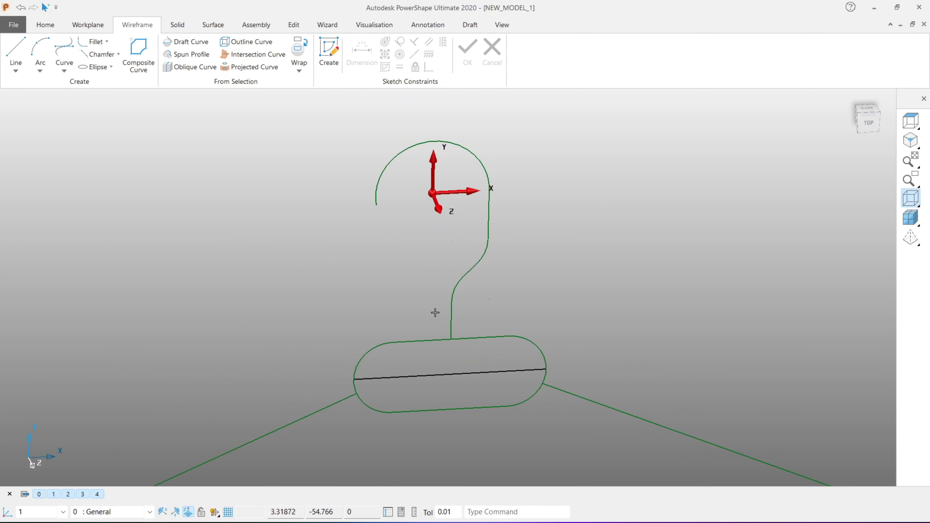
{"action": "scroll", "coordinate": [349, 174], "scroll_direction": "up", "scroll_amount": 2}
{"action": "left_click", "coordinate": [500, 366]}
{"action": "middle_click_drag", "start_coordinate": [508, 373], "coordinate": [546, 328], "text": "shift"}
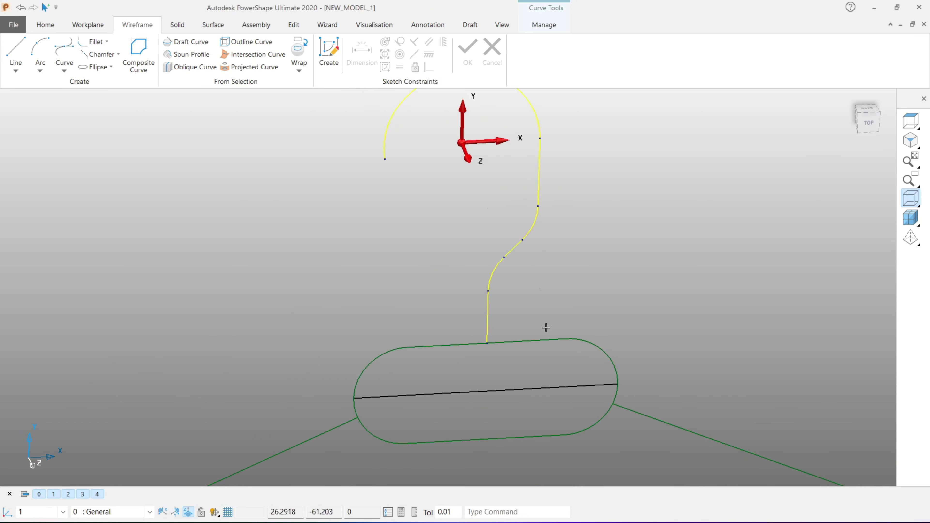
{"action": "left_click", "coordinate": [629, 284]}
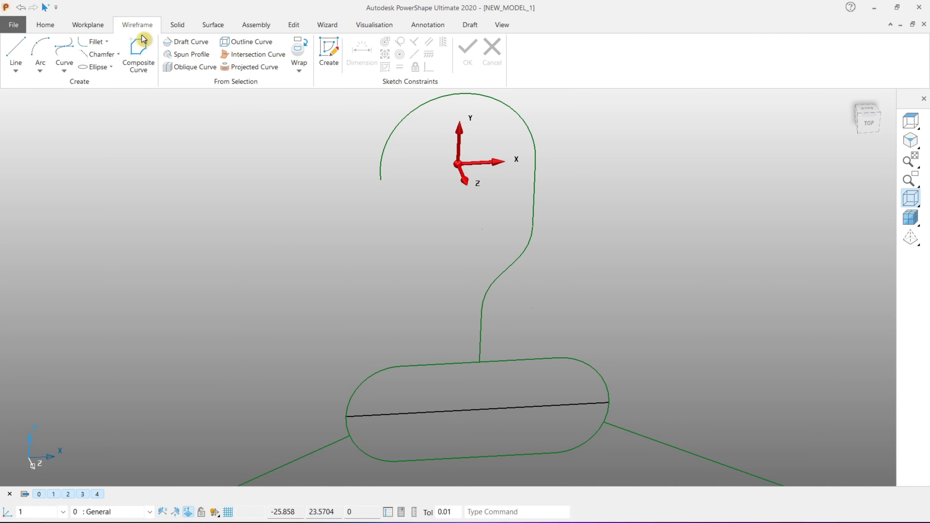
{"action": "left_click", "coordinate": [39, 70]}
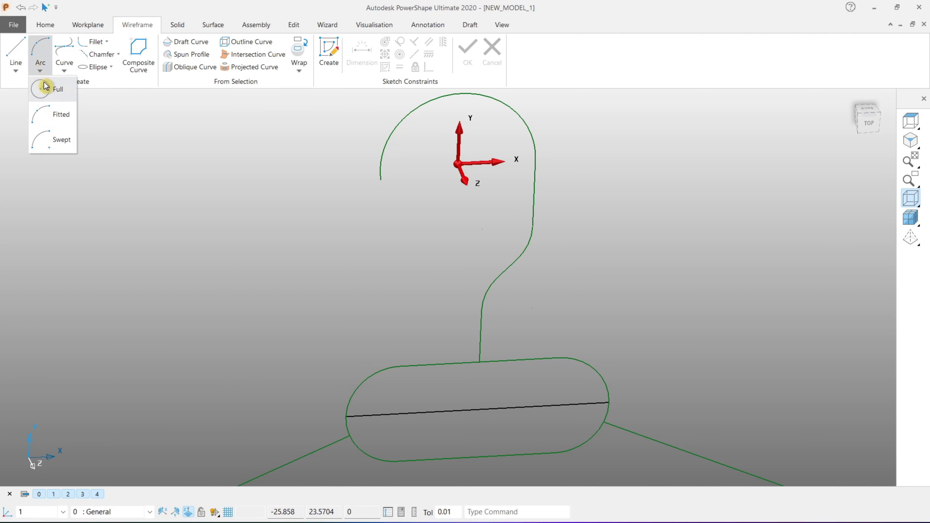
{"action": "left_click", "coordinate": [46, 87]}
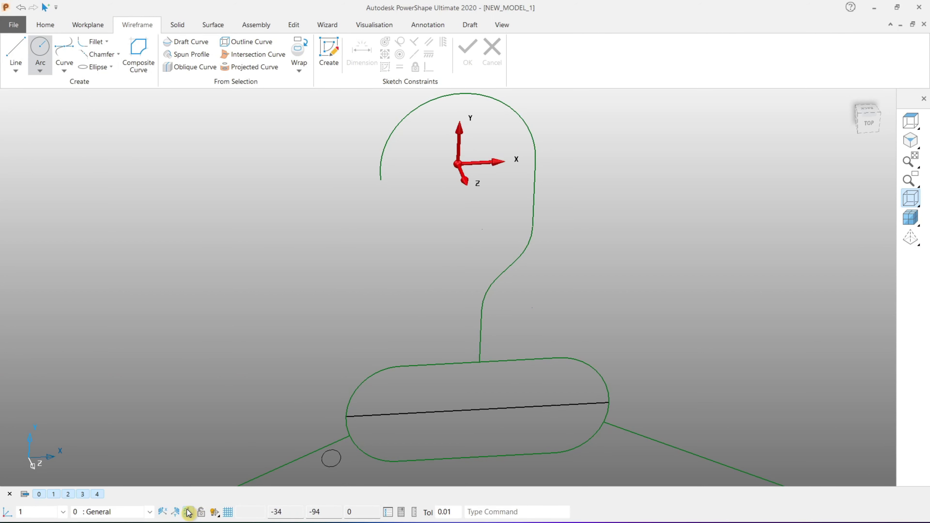
{"action": "left_click", "coordinate": [175, 512]}
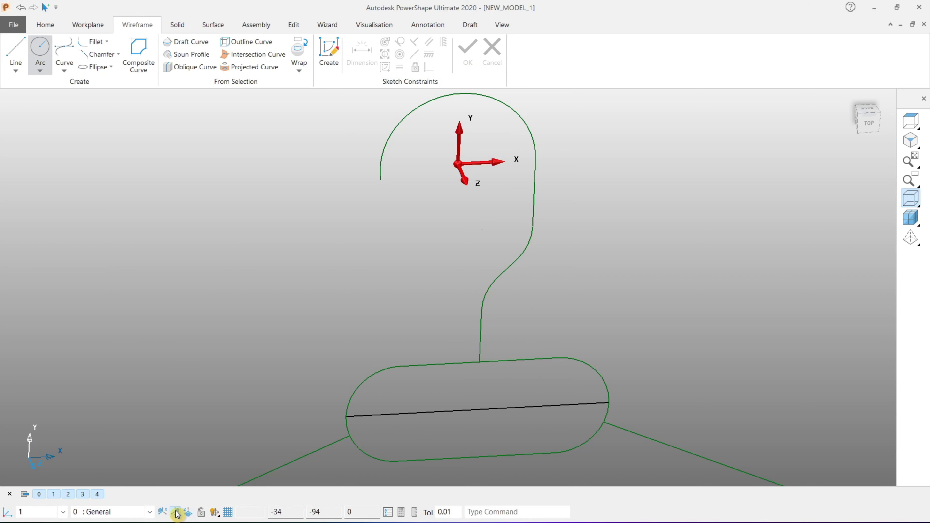
{"action": "left_click", "coordinate": [479, 362]}
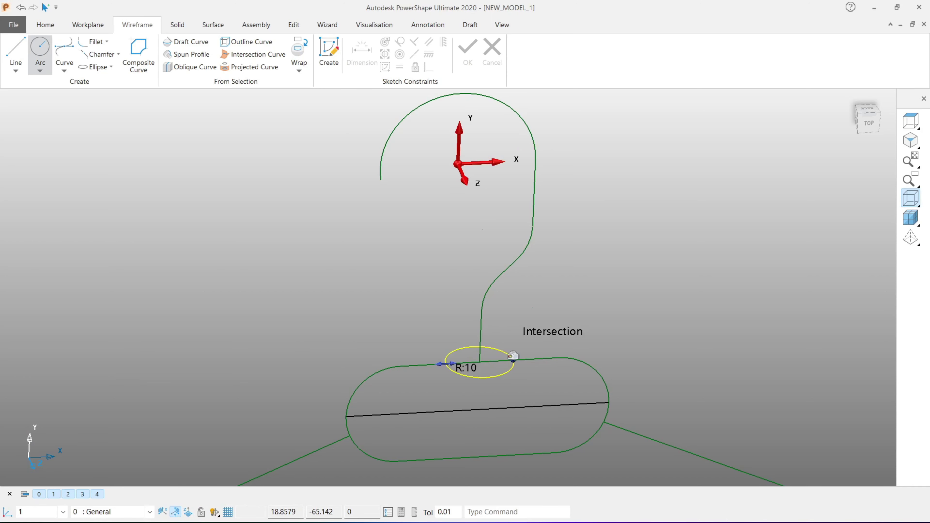
Step: Set the new circle's radius to 4
{"action": "scroll", "coordinate": [512, 357], "scroll_direction": "up", "scroll_amount": 1}
{"action": "left_click", "coordinate": [498, 349]}
{"action": "double_click", "coordinate": [498, 349]}
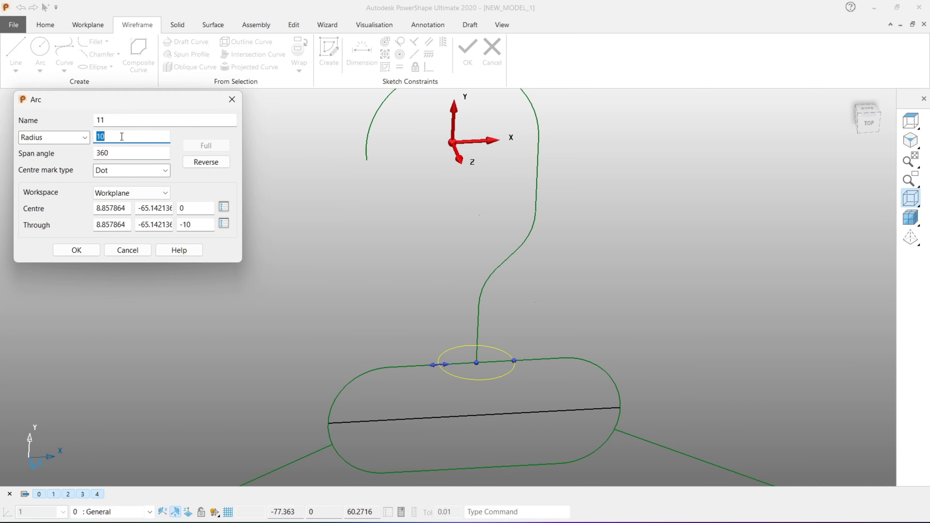
{"action": "type", "text": "4"}
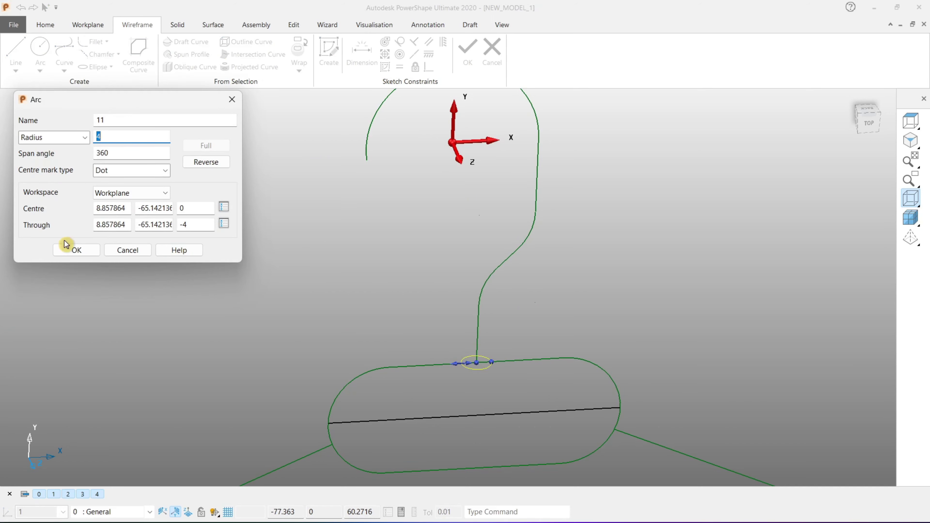
{"action": "left_click", "coordinate": [86, 251]}
{"action": "scroll", "coordinate": [505, 306], "scroll_direction": "up", "scroll_amount": 2}
{"action": "scroll", "coordinate": [513, 309], "scroll_direction": "up", "scroll_amount": 2}
{"action": "left_click", "coordinate": [514, 310]}
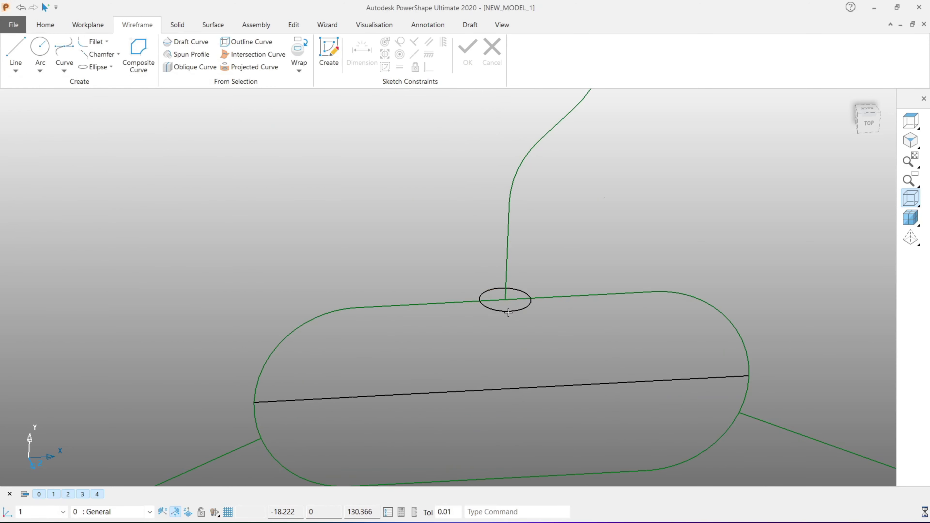
{"action": "scroll", "coordinate": [514, 311], "scroll_direction": "down", "scroll_amount": 2}
{"action": "scroll", "coordinate": [515, 315], "scroll_direction": "down", "scroll_amount": 1}
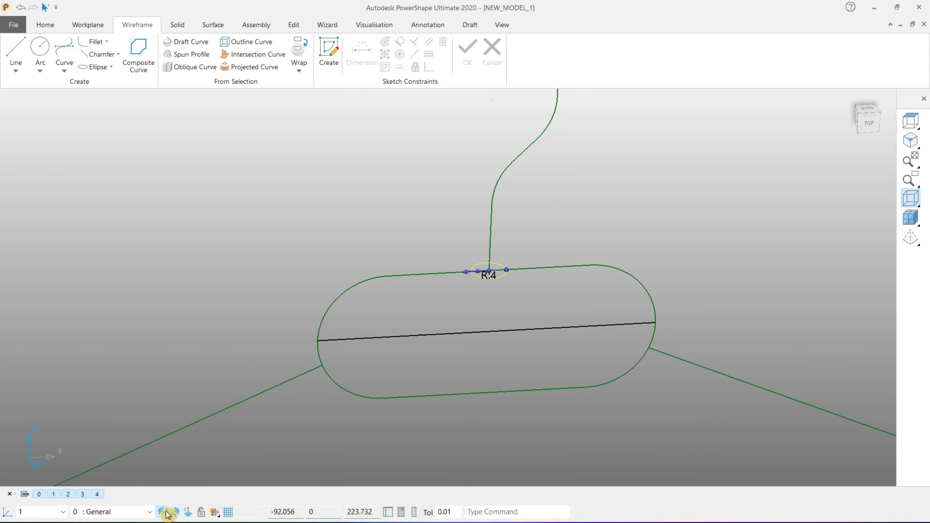
Step: Add a radius-4 full circle at the oval loop's lower-edge midpoint
{"action": "left_click", "coordinate": [49, 57]}
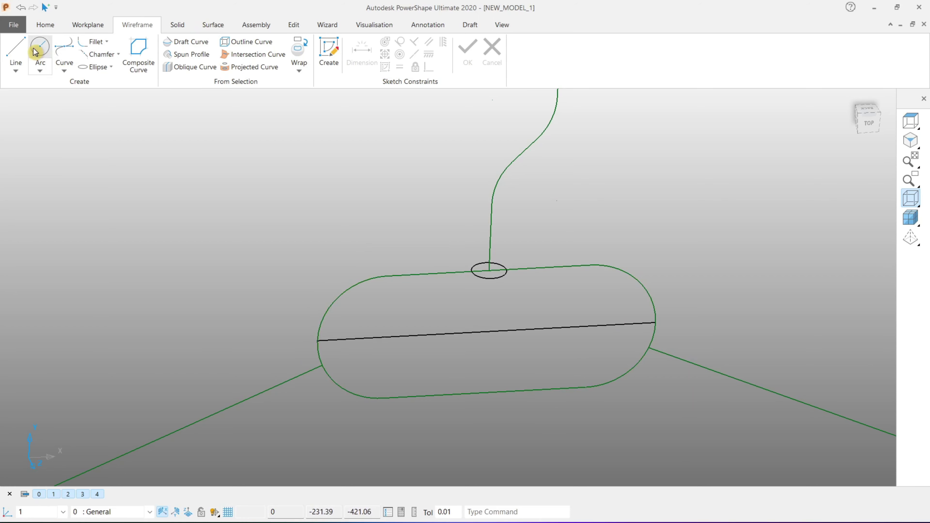
{"action": "left_click", "coordinate": [40, 50]}
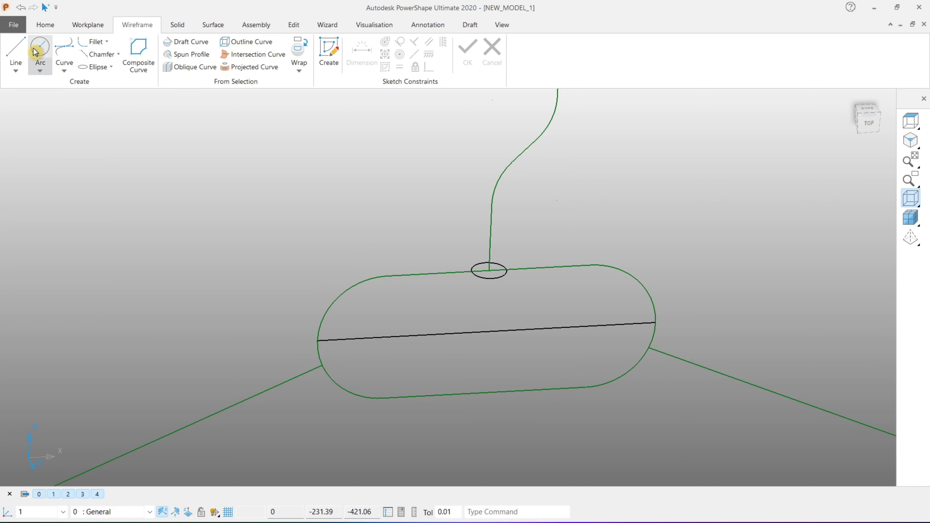
{"action": "left_click", "coordinate": [485, 394]}
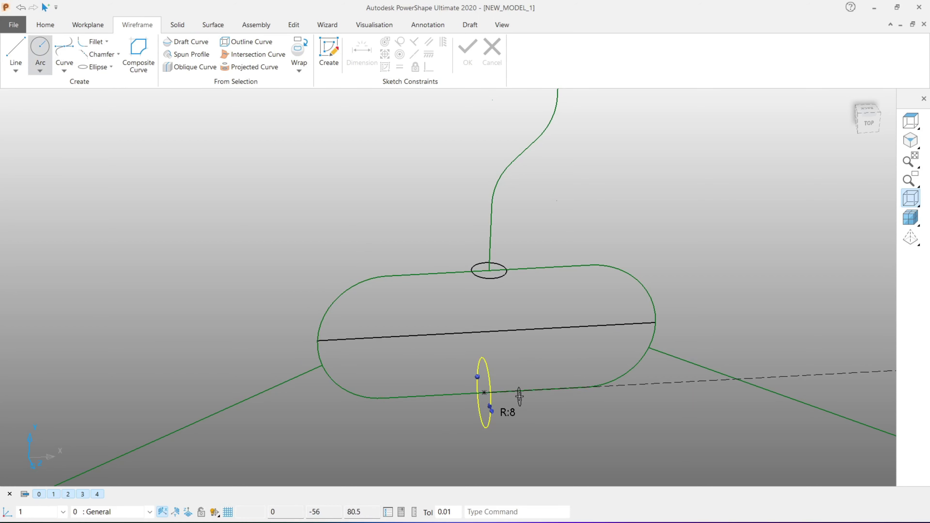
{"action": "left_click", "coordinate": [495, 385]}
{"action": "double_click", "coordinate": [490, 377]}
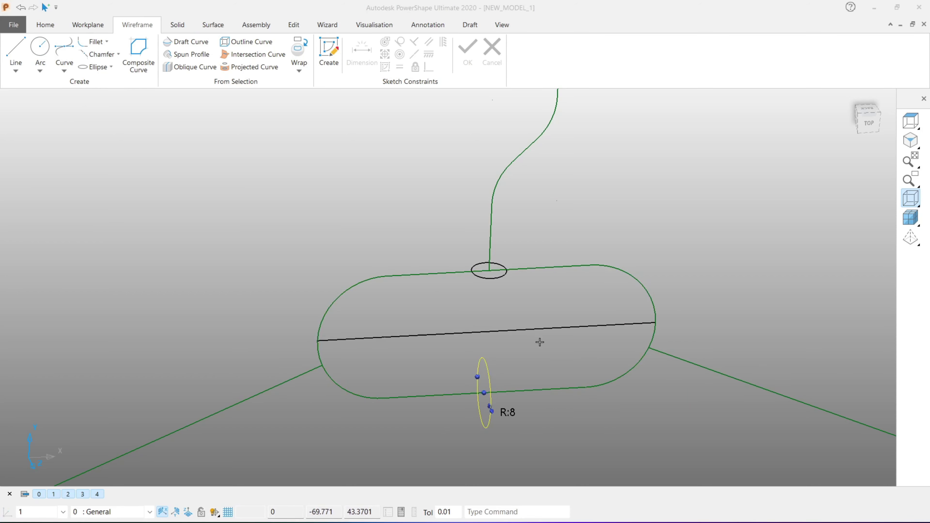
{"action": "left_click", "coordinate": [119, 134]}
{"action": "type", "text": "4"}
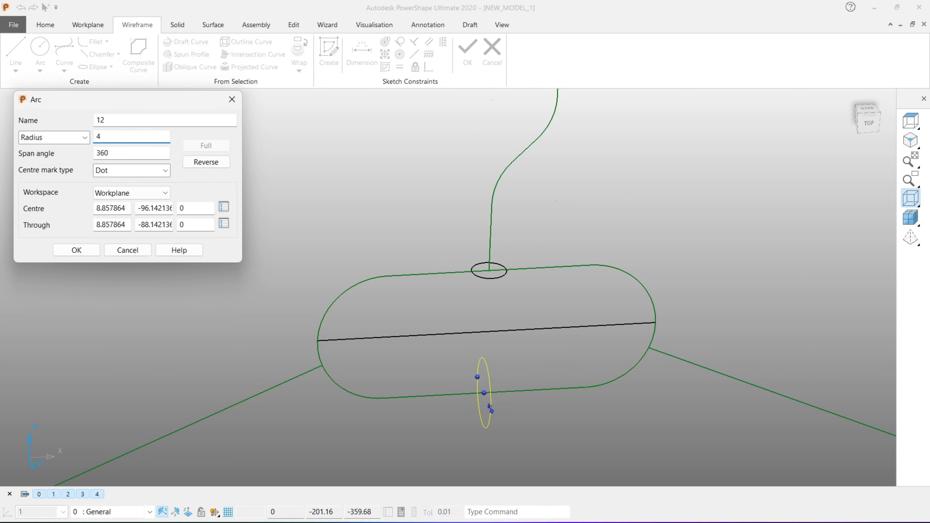
{"action": "key", "text": "Tab"}
{"action": "scroll", "coordinate": [446, 250], "scroll_direction": "down", "scroll_amount": 2}
{"action": "scroll", "coordinate": [465, 297], "scroll_direction": "down", "scroll_amount": 2}
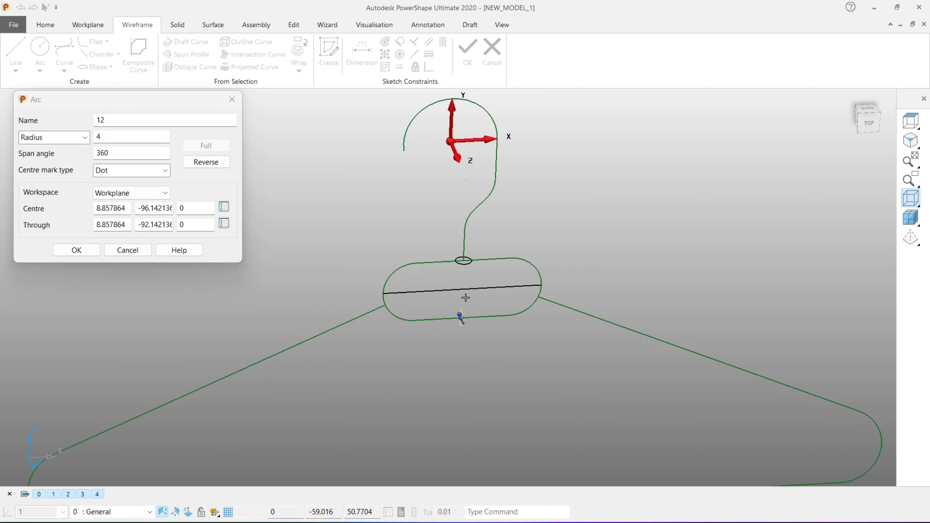
{"action": "middle_click_drag", "start_coordinate": [465, 298], "coordinate": [465, 202], "text": "shift"}
{"action": "left_click", "coordinate": [76, 252]}
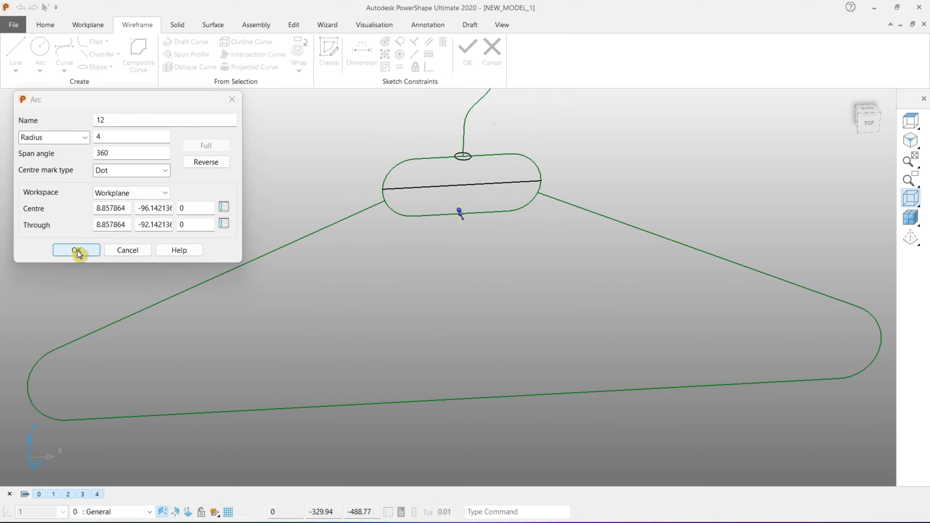
{"action": "left_click", "coordinate": [77, 252]}
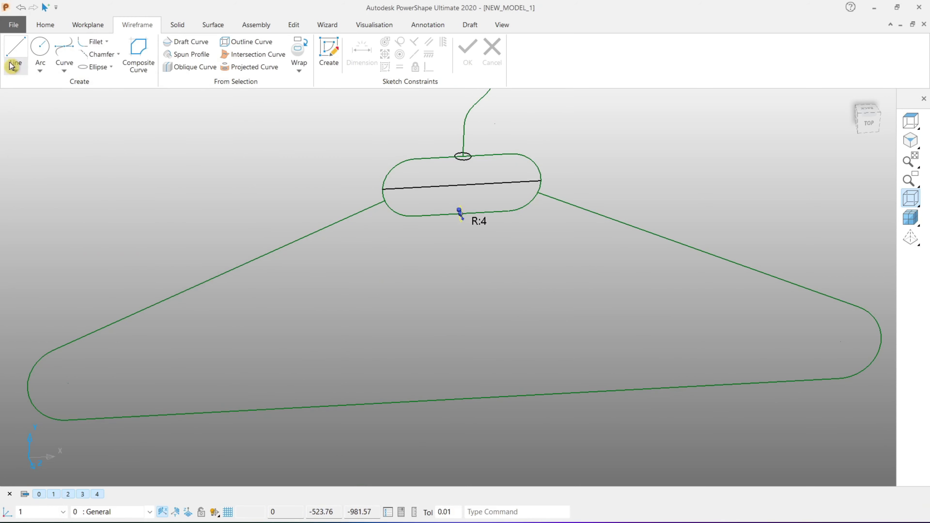
Step: Add another radius-4 full circle at the bottom bar's midpoint
{"action": "left_click", "coordinate": [41, 49]}
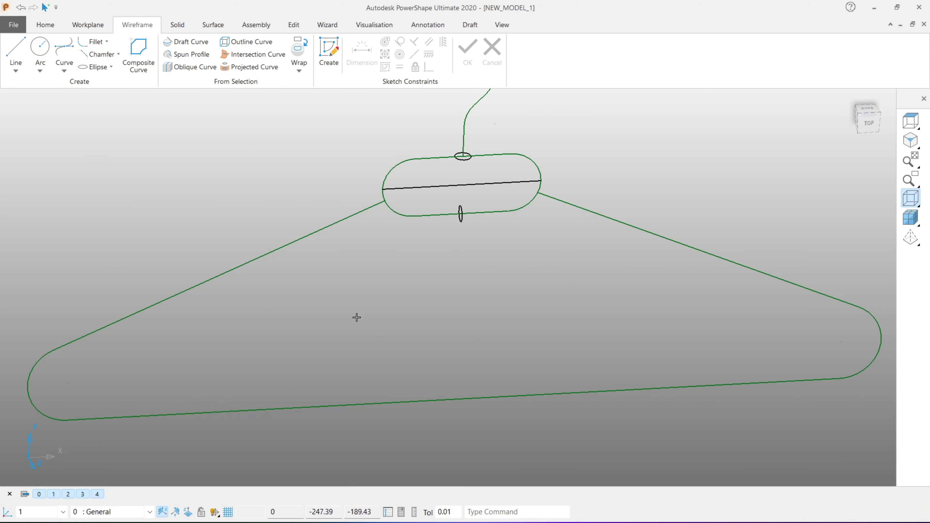
{"action": "left_click", "coordinate": [41, 49]}
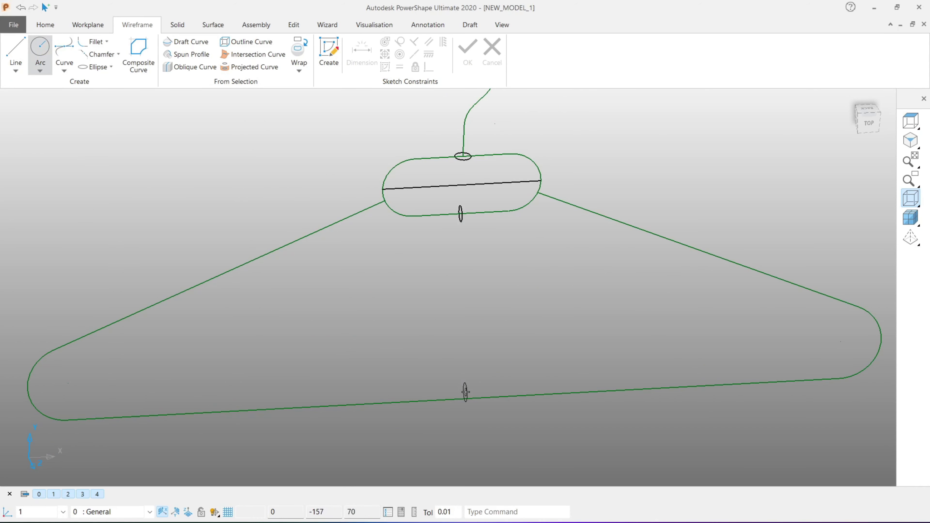
{"action": "left_click", "coordinate": [453, 399]}
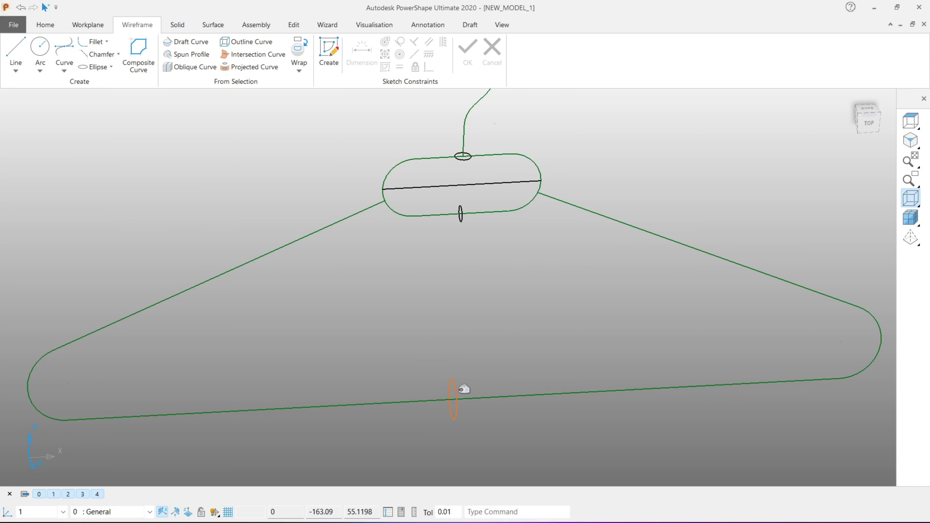
{"action": "double_click", "coordinate": [458, 388]}
{"action": "double_click", "coordinate": [114, 138]}
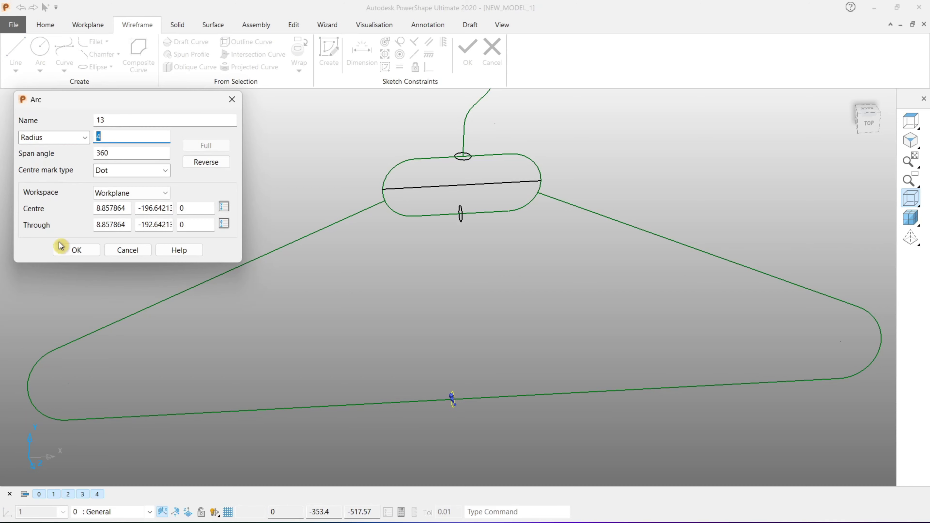
{"action": "left_click", "coordinate": [74, 250]}
Step: Check the hook-end circle shows Radius 4 and Span angle 360, then cancel
{"action": "middle_click_drag", "start_coordinate": [518, 178], "coordinate": [501, 254], "text": "shift"}
{"action": "left_click", "coordinate": [492, 238]}
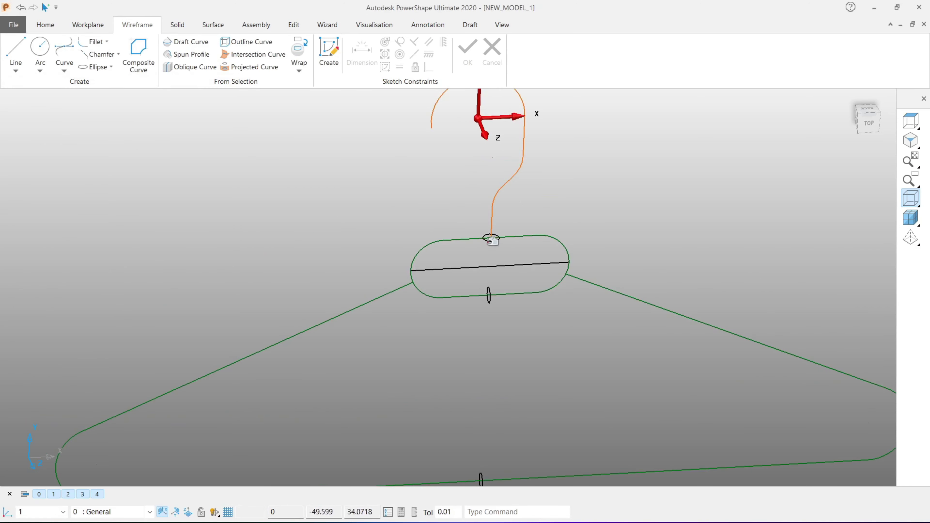
{"action": "scroll", "coordinate": [497, 238], "scroll_direction": "up", "scroll_amount": 2}
{"action": "scroll", "coordinate": [498, 236], "scroll_direction": "up", "scroll_amount": 1}
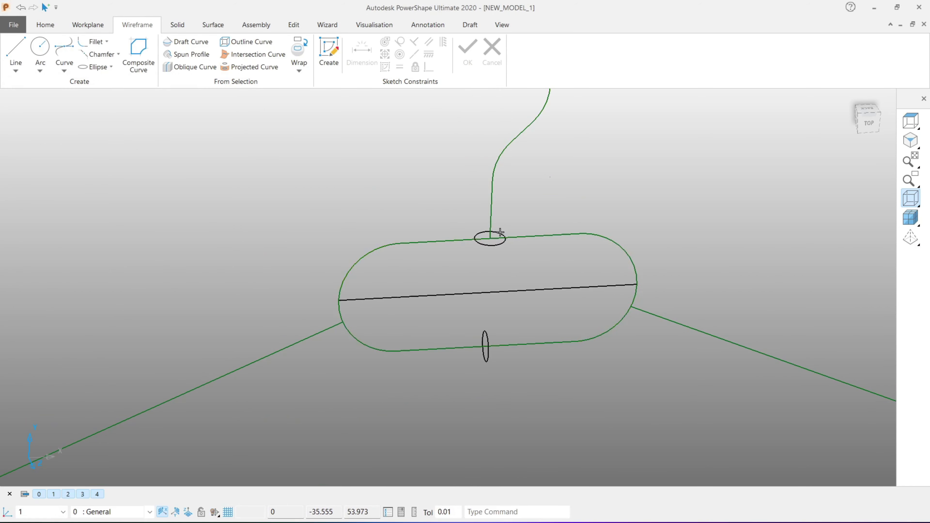
{"action": "double_click", "coordinate": [503, 227]}
{"action": "scroll", "coordinate": [476, 257], "scroll_direction": "down", "scroll_amount": 2}
{"action": "middle_click_drag", "start_coordinate": [420, 185], "coordinate": [384, 275], "text": "shift"}
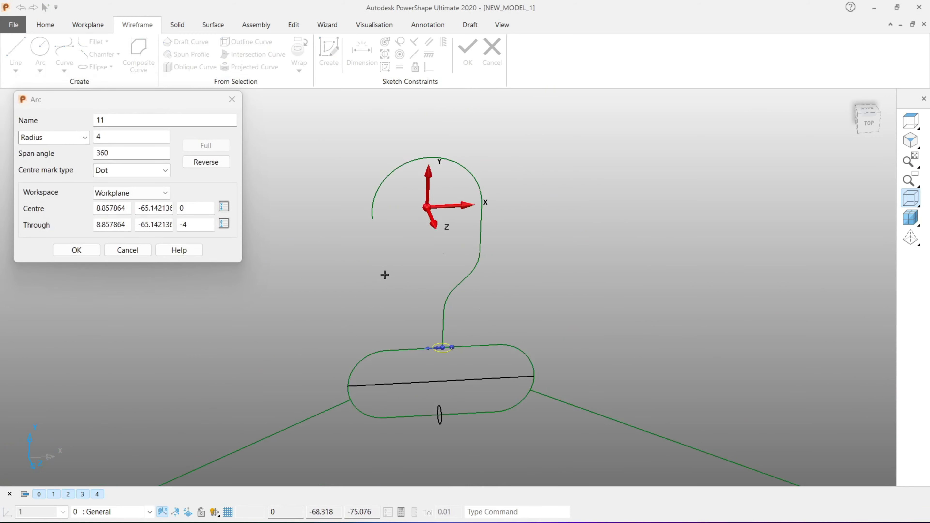
{"action": "left_click", "coordinate": [127, 260]}
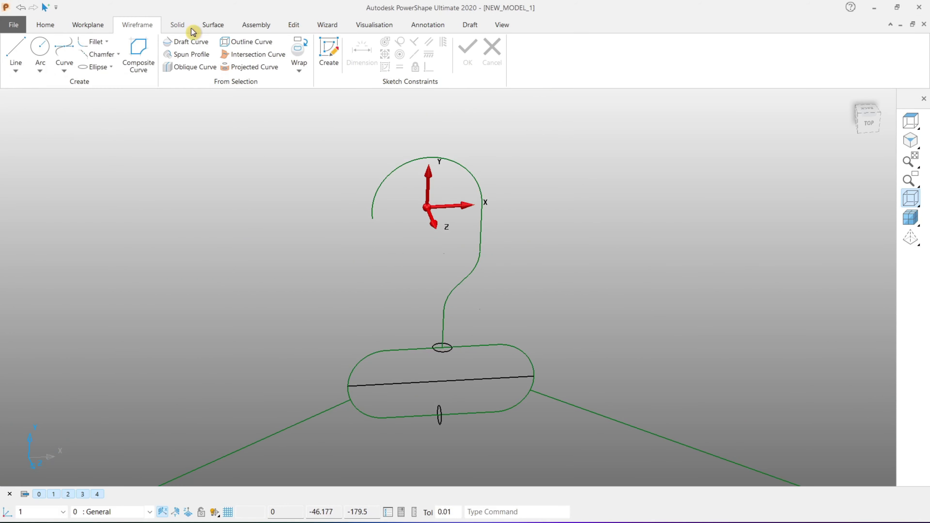
Step: Drive-curve sweep the hook-end circle along the hook curve, then show the model shaded
{"action": "left_click", "coordinate": [180, 26]}
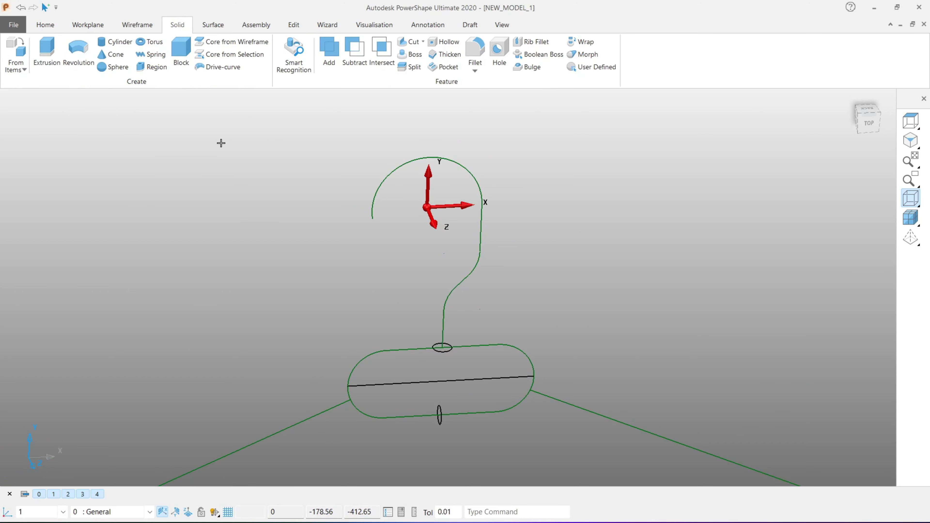
{"action": "left_click", "coordinate": [209, 67]}
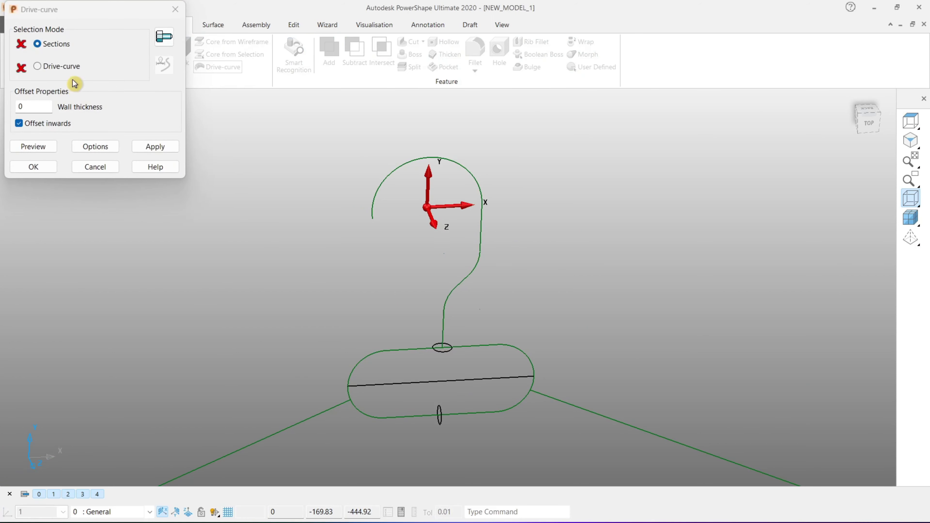
{"action": "double_click", "coordinate": [443, 348]}
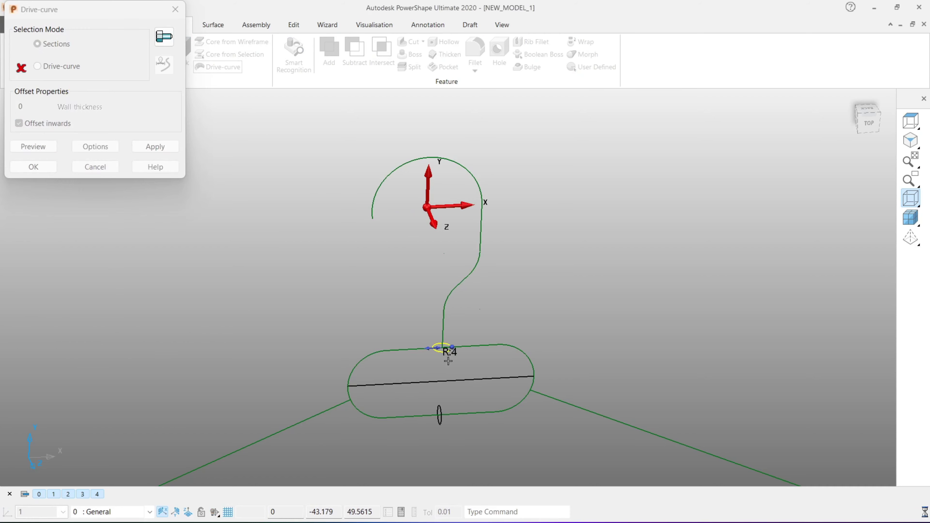
{"action": "scroll", "coordinate": [476, 341], "scroll_direction": "up", "scroll_amount": 2}
{"action": "left_click", "coordinate": [123, 251]}
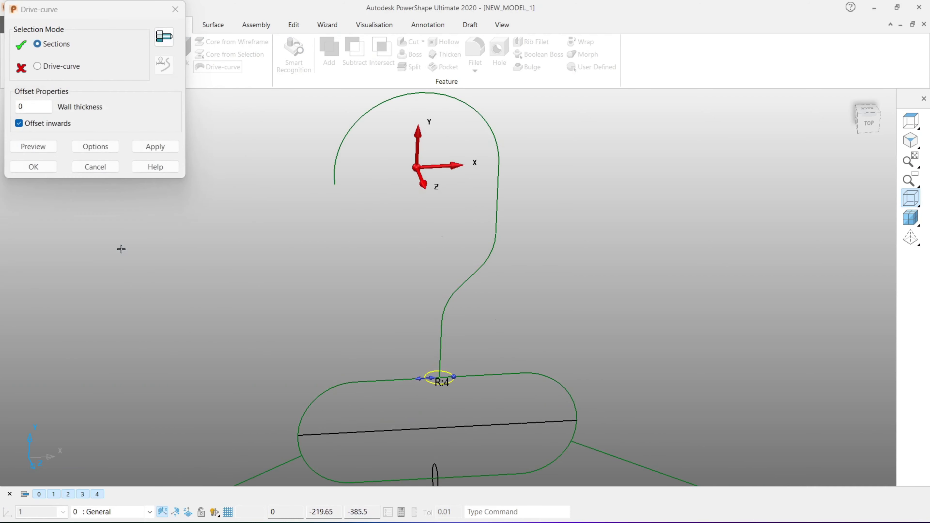
{"action": "left_click", "coordinate": [64, 70]}
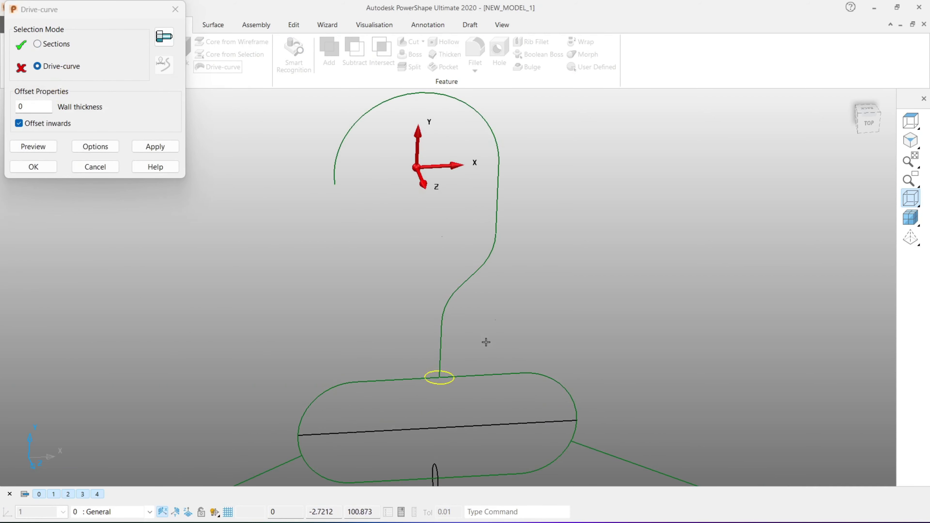
{"action": "left_click", "coordinate": [445, 318]}
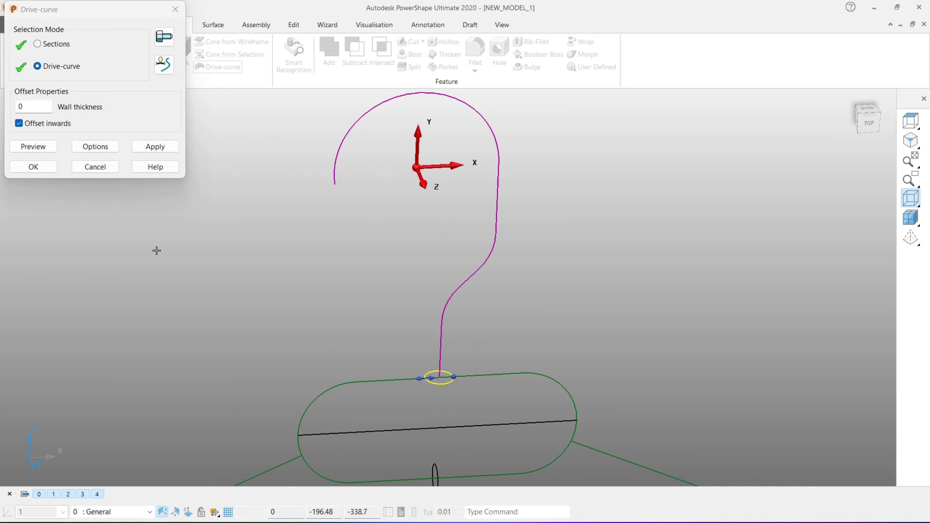
{"action": "left_click", "coordinate": [33, 167]}
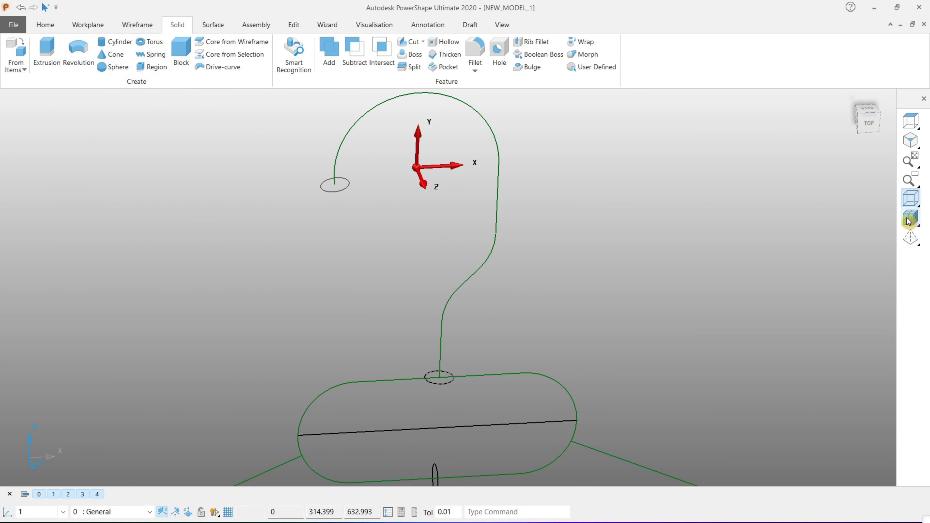
{"action": "mouse_move", "coordinate": [910, 217]}
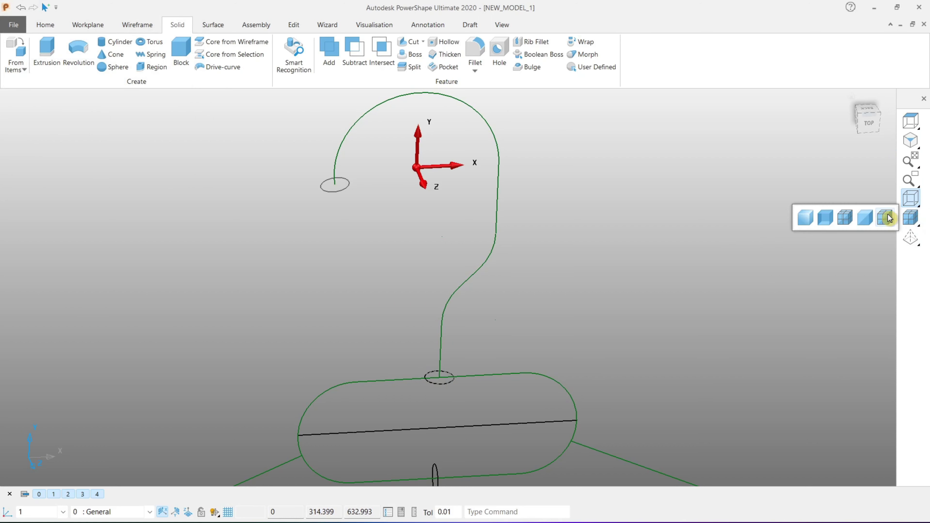
{"action": "left_click", "coordinate": [885, 218]}
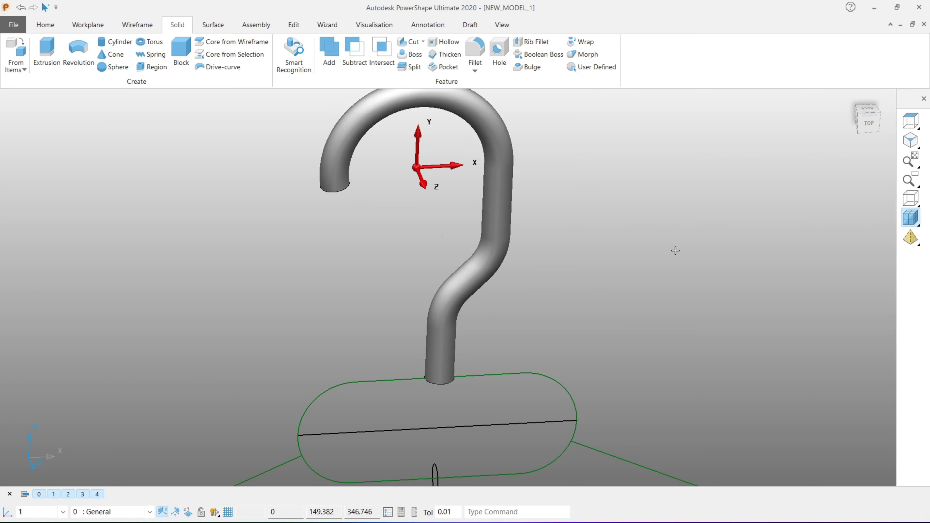
{"action": "scroll", "coordinate": [539, 231], "scroll_direction": "down", "scroll_amount": 3}
Step: Drive-curve sweep the oval-loop circle along the oval loop, previewing before accepting
{"action": "middle_click_drag", "start_coordinate": [540, 230], "coordinate": [538, 287]}
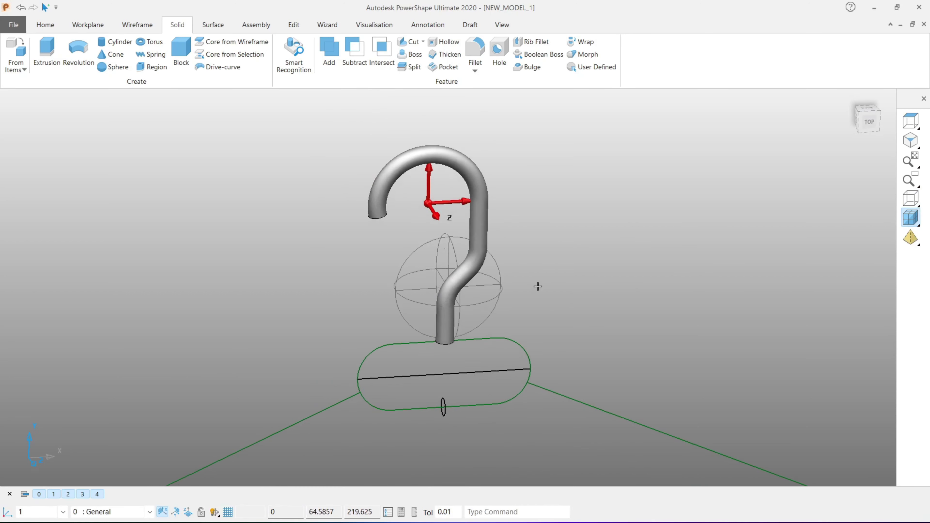
{"action": "scroll", "coordinate": [539, 278], "scroll_direction": "up", "scroll_amount": 5}
{"action": "scroll", "coordinate": [540, 278], "scroll_direction": "up", "scroll_amount": 1}
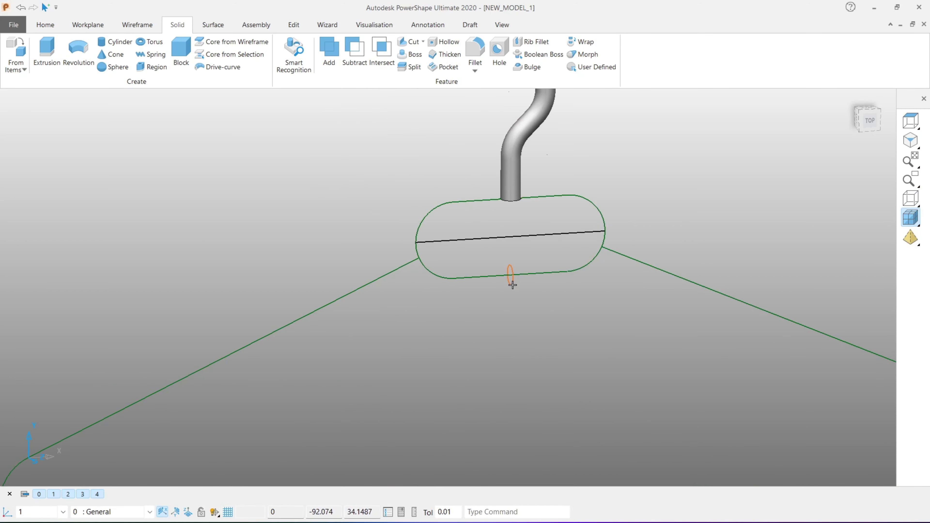
{"action": "left_click", "coordinate": [512, 285]}
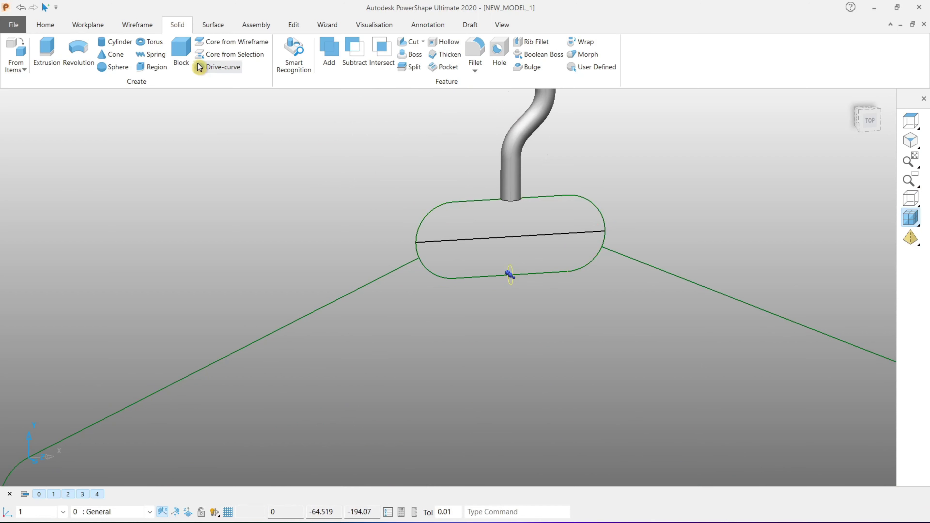
{"action": "left_click", "coordinate": [199, 67]}
{"action": "left_click", "coordinate": [37, 67]}
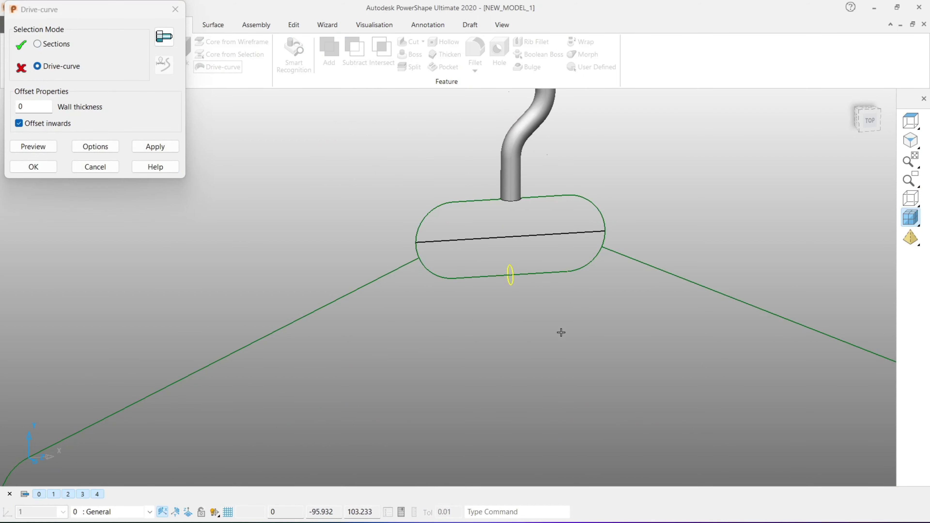
{"action": "left_click", "coordinate": [480, 278]}
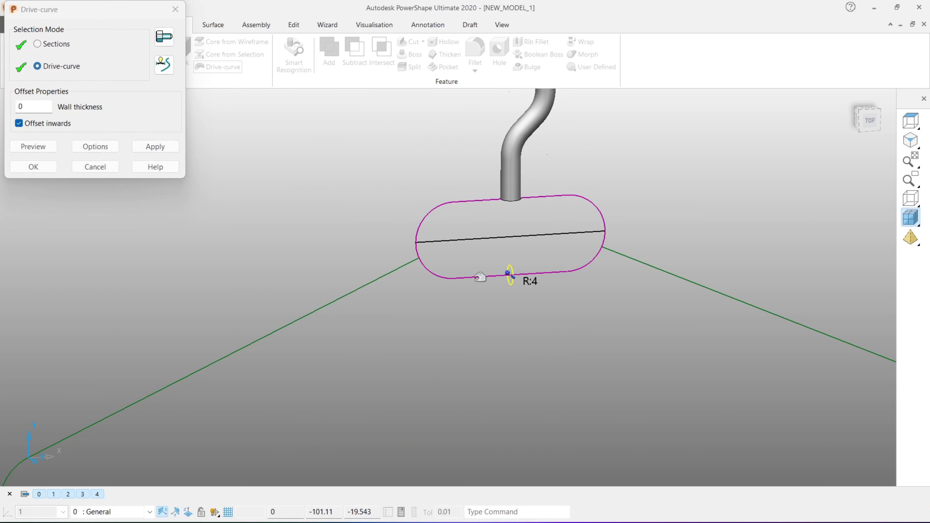
{"action": "left_click", "coordinate": [37, 147]}
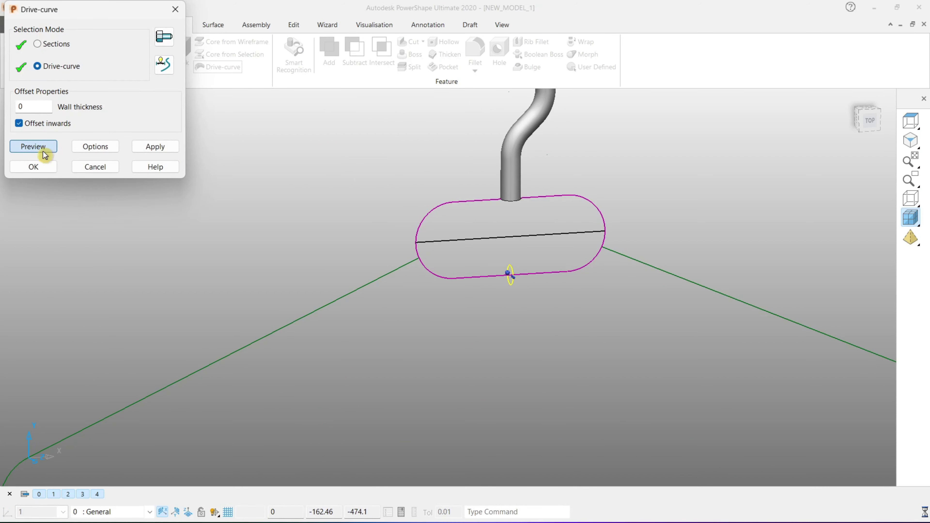
{"action": "left_click", "coordinate": [34, 167]}
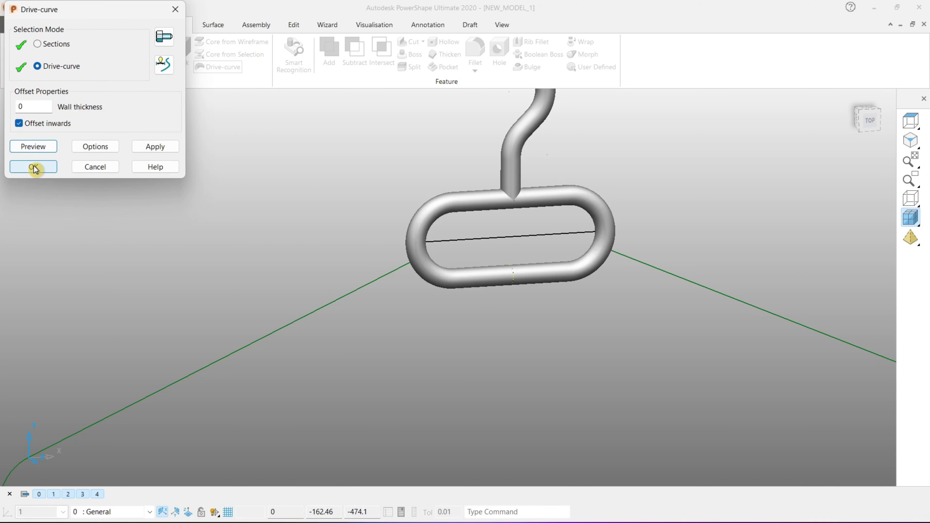
{"action": "left_click", "coordinate": [35, 168]}
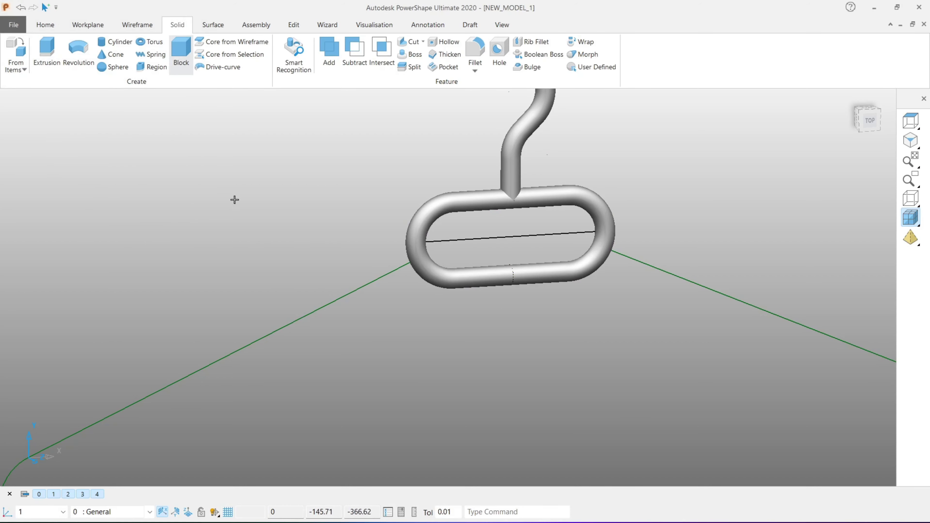
{"action": "scroll", "coordinate": [388, 228], "scroll_direction": "down", "scroll_amount": 5}
{"action": "mouse_move", "coordinate": [386, 245]}
{"action": "middle_mouse_down"}
{"action": "mouse_move", "coordinate": [519, 360]}
{"action": "mouse_move", "coordinate": [490, 373]}
{"action": "middle_mouse_up"}
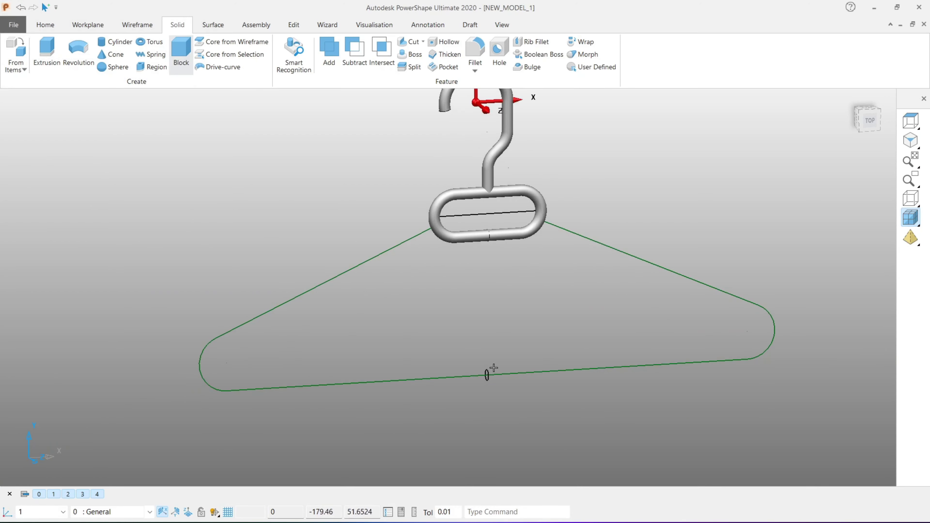
Step: Drive-curve sweep the bottom-bar circle along the triangular arm frame and orbit to inspect
{"action": "left_click", "coordinate": [495, 391]}
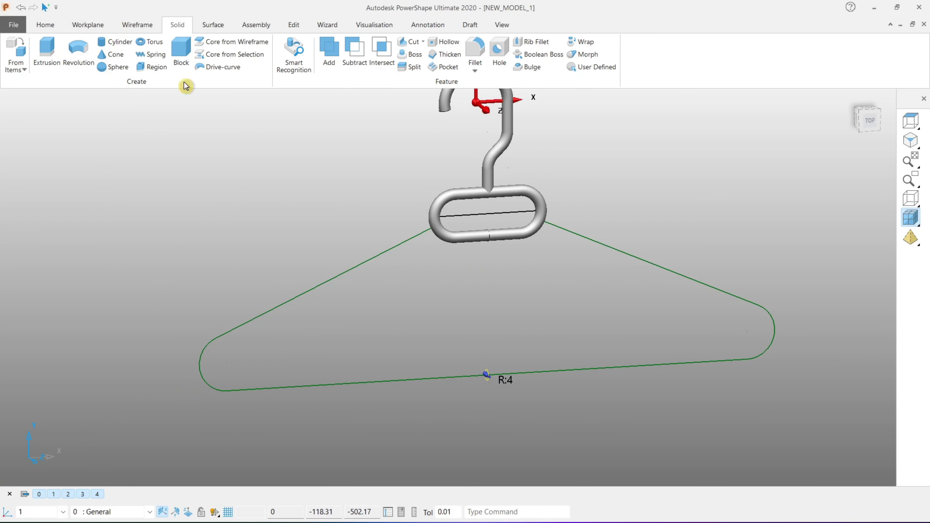
{"action": "left_click", "coordinate": [208, 67]}
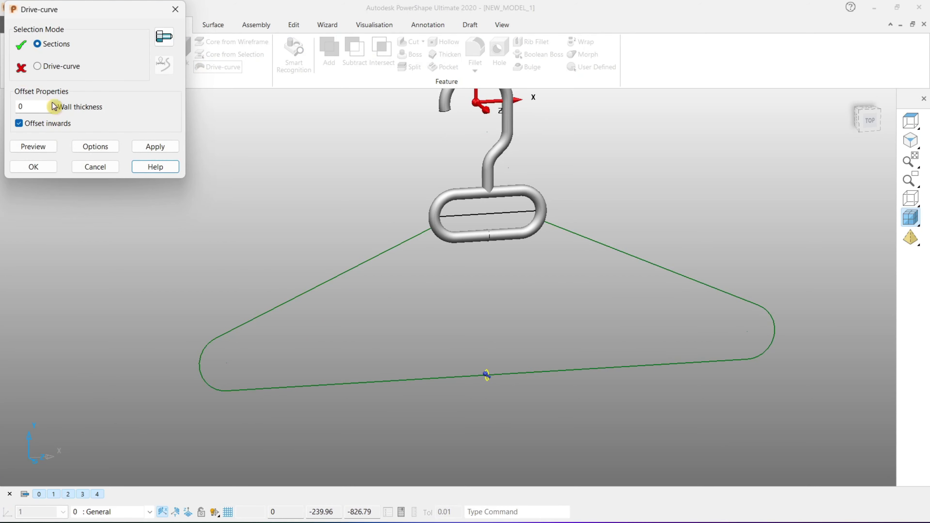
{"action": "left_click", "coordinate": [53, 68]}
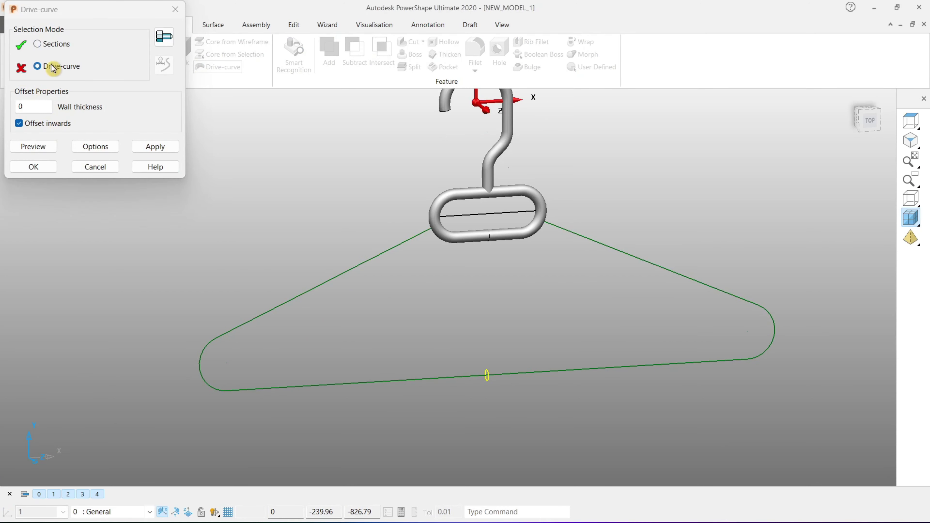
{"action": "left_click", "coordinate": [552, 371]}
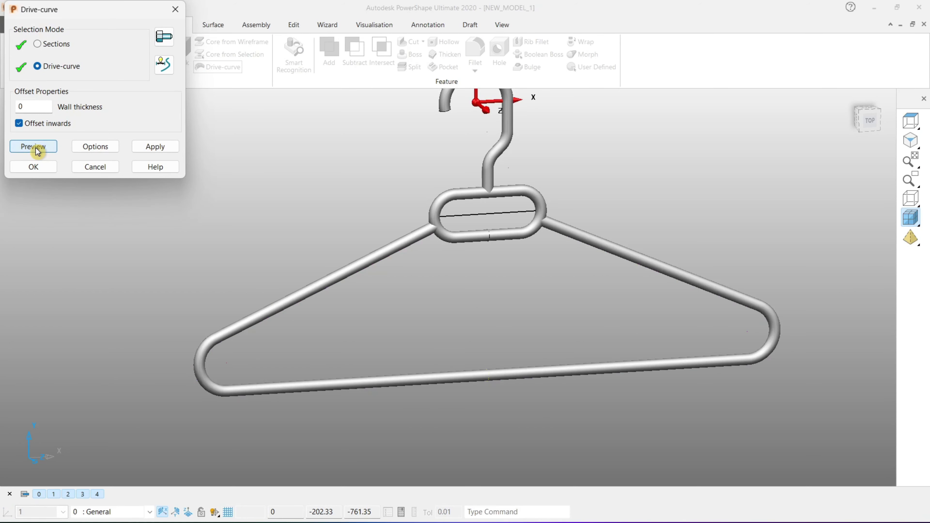
{"action": "left_click", "coordinate": [33, 167]}
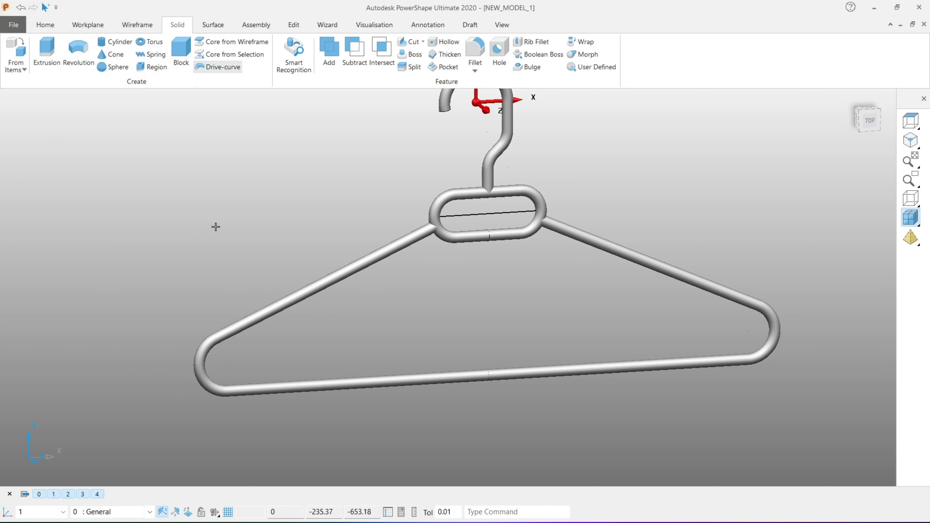
{"action": "middle_click_drag", "start_coordinate": [384, 224], "coordinate": [372, 292]}
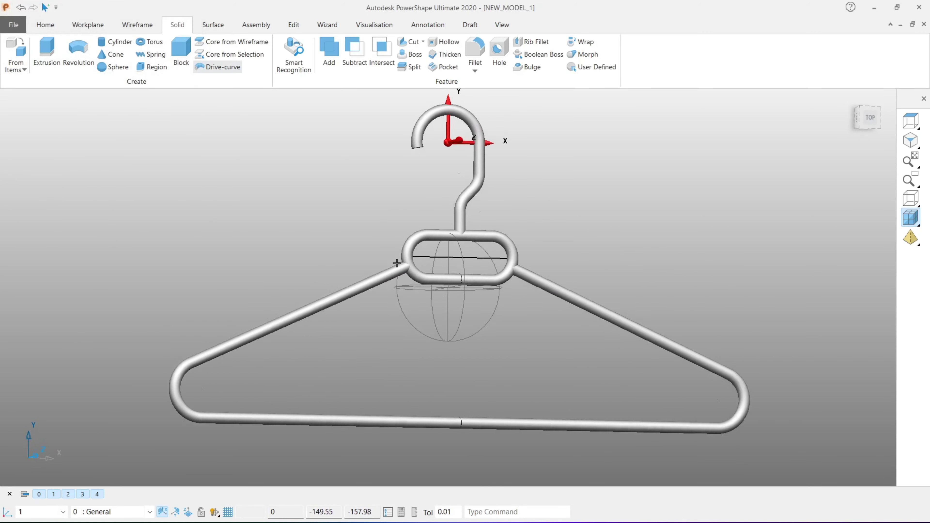
{"action": "middle_click_drag", "start_coordinate": [371, 292], "coordinate": [568, 228]}
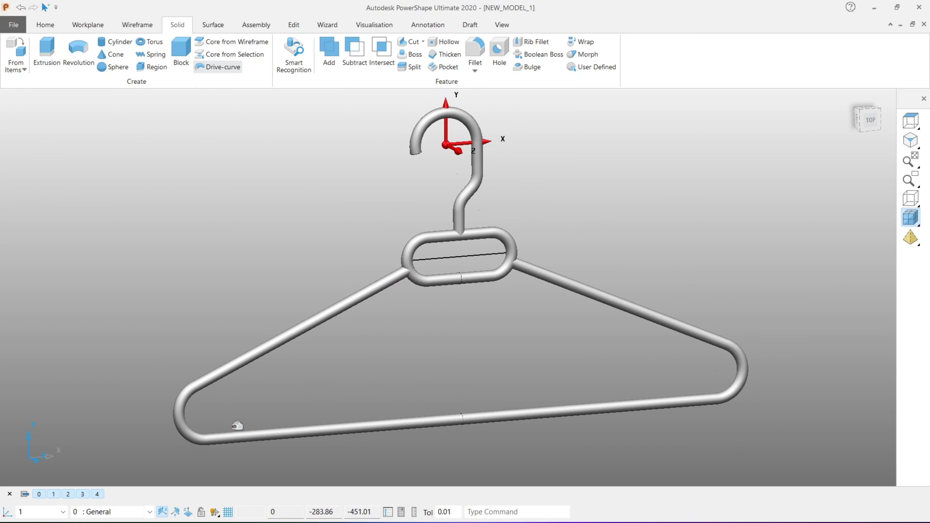
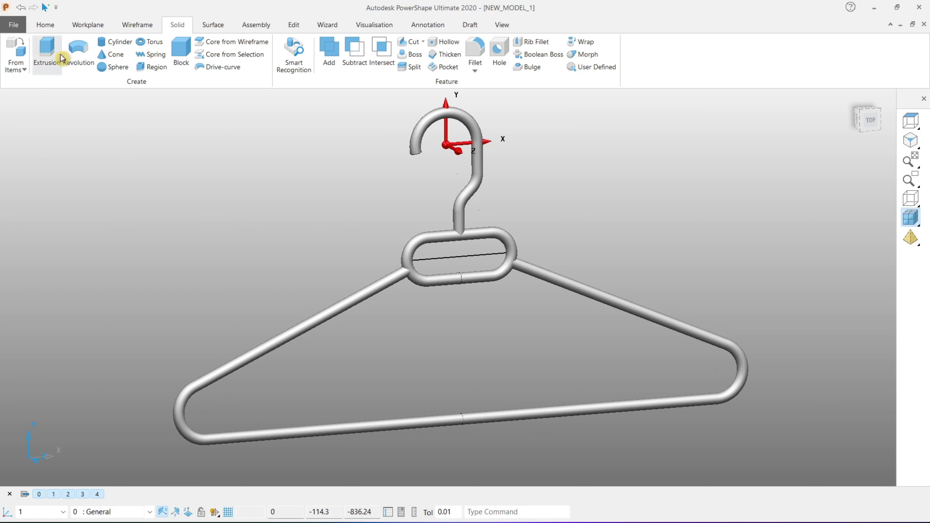
Step: Select all solids in the model, leaving the stray wireframe line unselected
{"action": "left_click", "coordinate": [45, 24]}
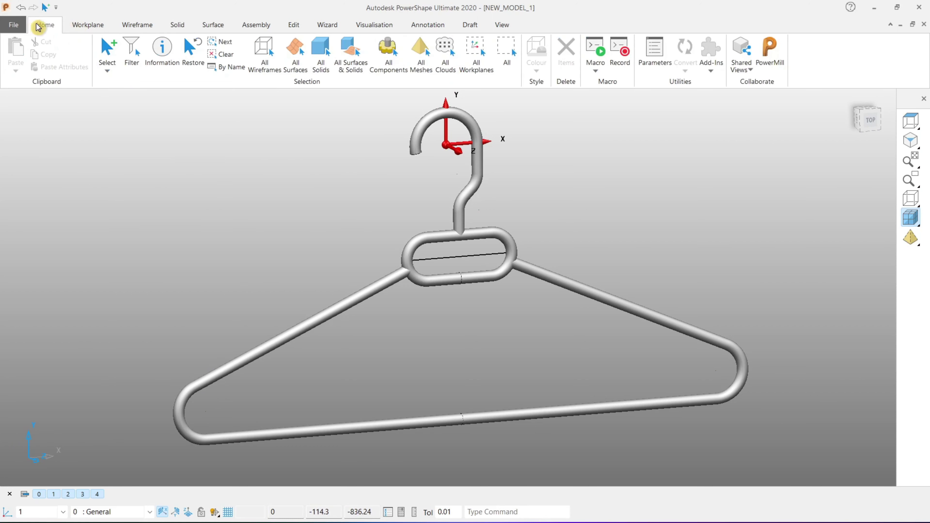
{"action": "left_click", "coordinate": [323, 53]}
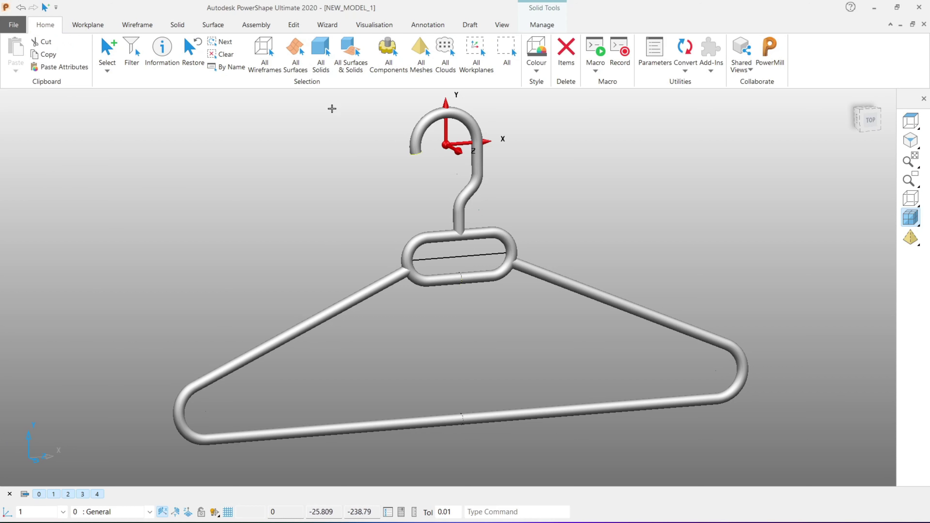
{"action": "left_click_drag", "start_coordinate": [243, 119], "coordinate": [671, 452]}
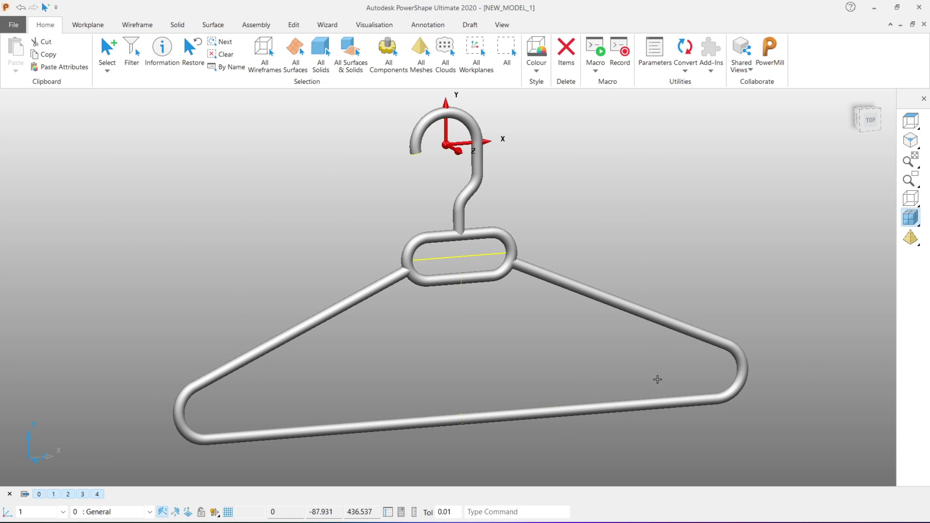
{"action": "left_click", "coordinate": [165, 231]}
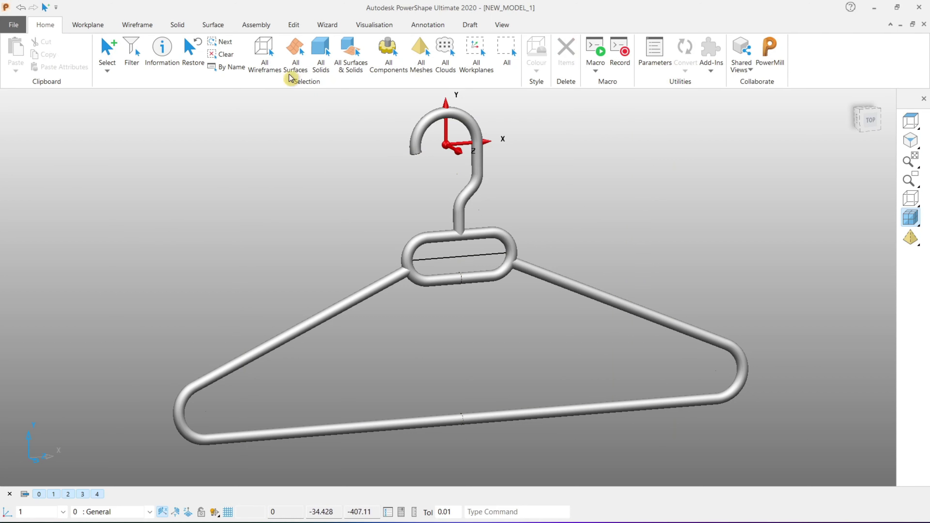
{"action": "left_click", "coordinate": [327, 51]}
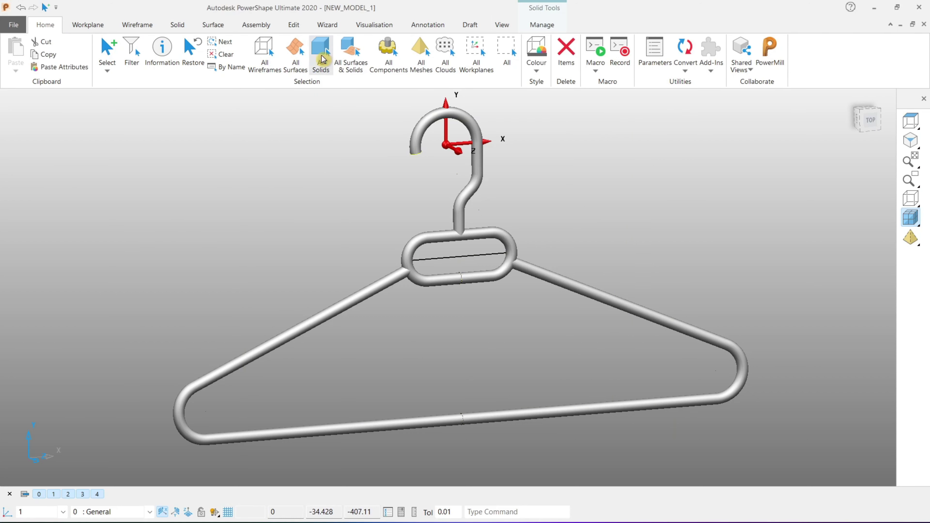
Step: Assign the hanger solid to level 1 : Surfaces and turn that level off
{"action": "scroll", "coordinate": [224, 433], "scroll_direction": "down", "scroll_amount": 1}
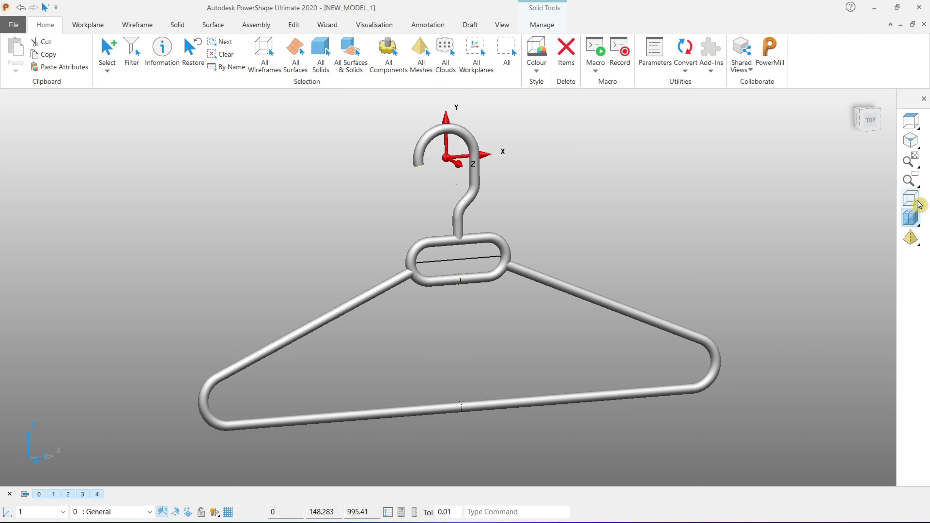
{"action": "left_click", "coordinate": [911, 198]}
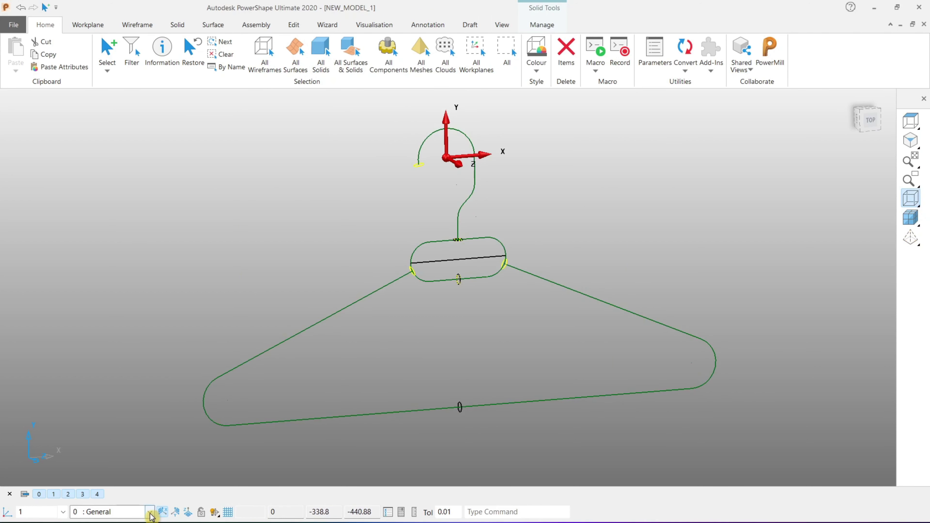
{"action": "left_click", "coordinate": [144, 510]}
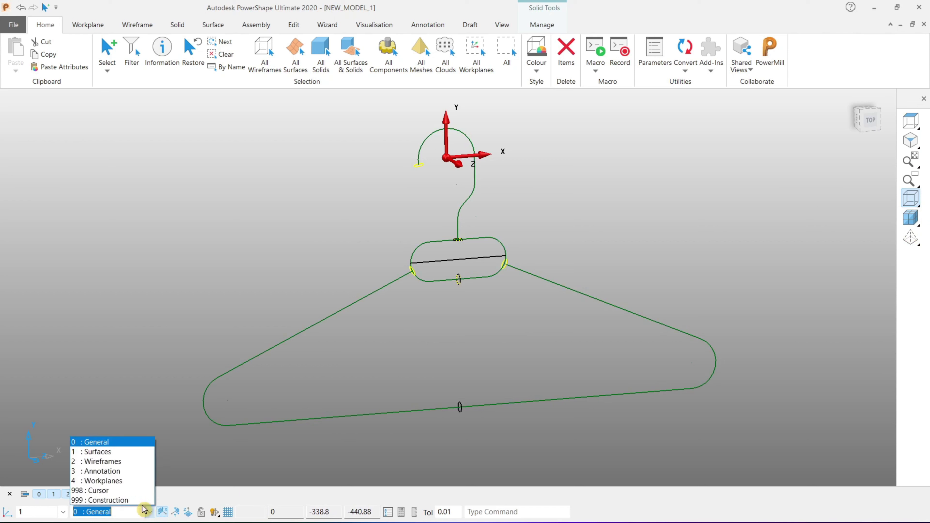
{"action": "left_click", "coordinate": [122, 452]}
{"action": "left_click", "coordinate": [176, 305]}
{"action": "left_click", "coordinate": [910, 218]}
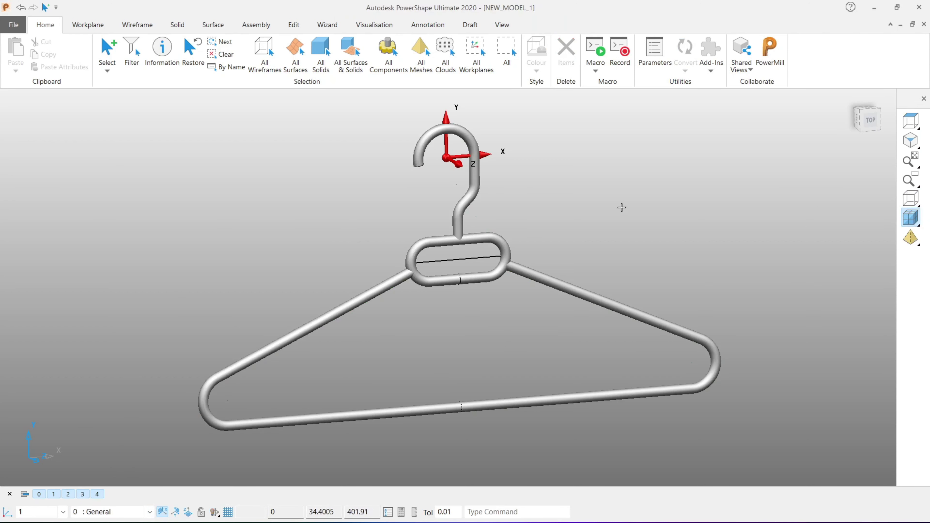
{"action": "left_click", "coordinate": [53, 494]}
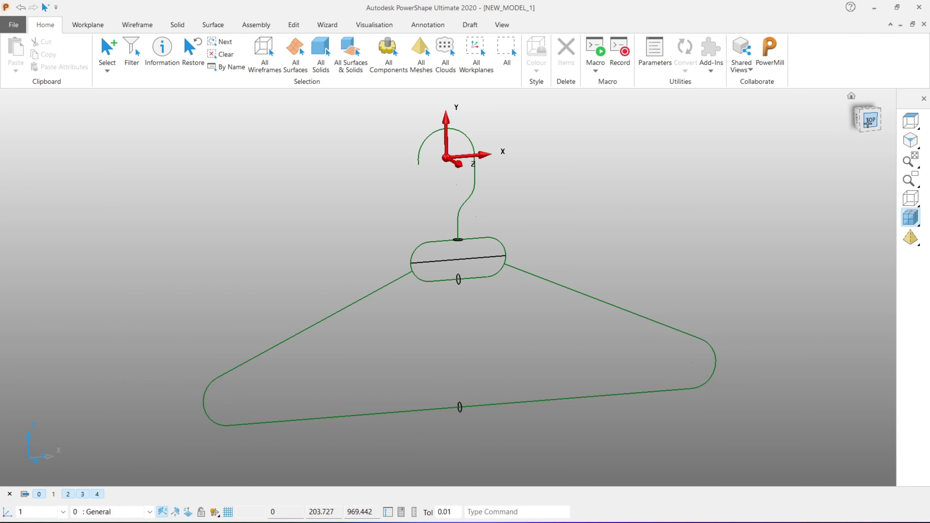
Step: In Top view, draw a circle inside the hanger's left bend
{"action": "left_click", "coordinate": [870, 119]}
{"action": "scroll", "coordinate": [593, 238], "scroll_direction": "up", "scroll_amount": 2}
{"action": "scroll", "coordinate": [257, 329], "scroll_direction": "up", "scroll_amount": 1}
{"action": "scroll", "coordinate": [278, 332], "scroll_direction": "up", "scroll_amount": 1}
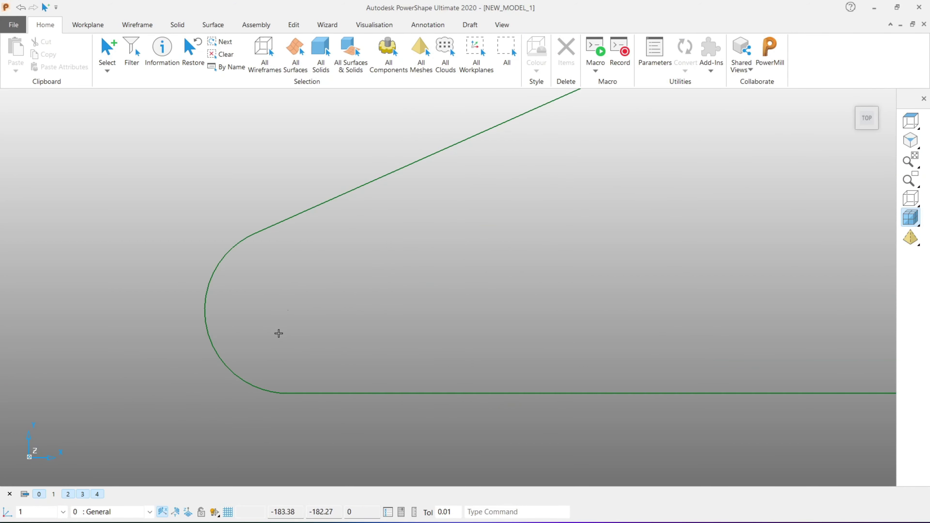
{"action": "scroll", "coordinate": [280, 311], "scroll_direction": "up", "scroll_amount": 1}
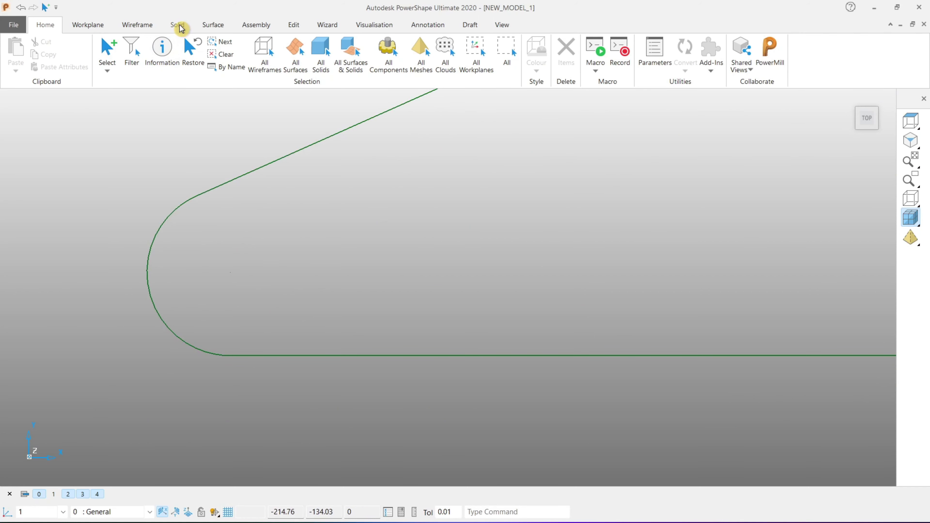
{"action": "left_click", "coordinate": [138, 25]}
{"action": "left_click", "coordinate": [41, 51]}
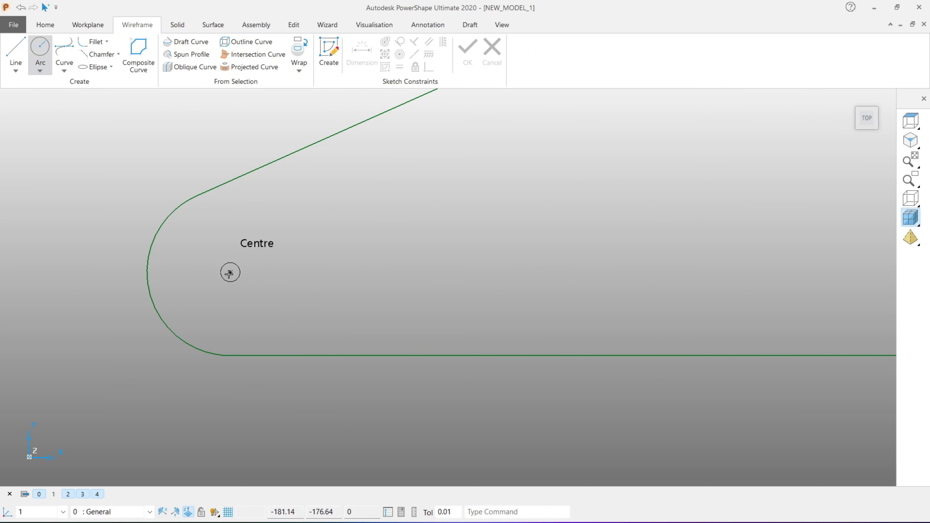
{"action": "left_click", "coordinate": [230, 272]}
{"action": "left_click", "coordinate": [268, 272]}
{"action": "right_click", "coordinate": [310, 220]}
{"action": "key", "text": "Escape"}
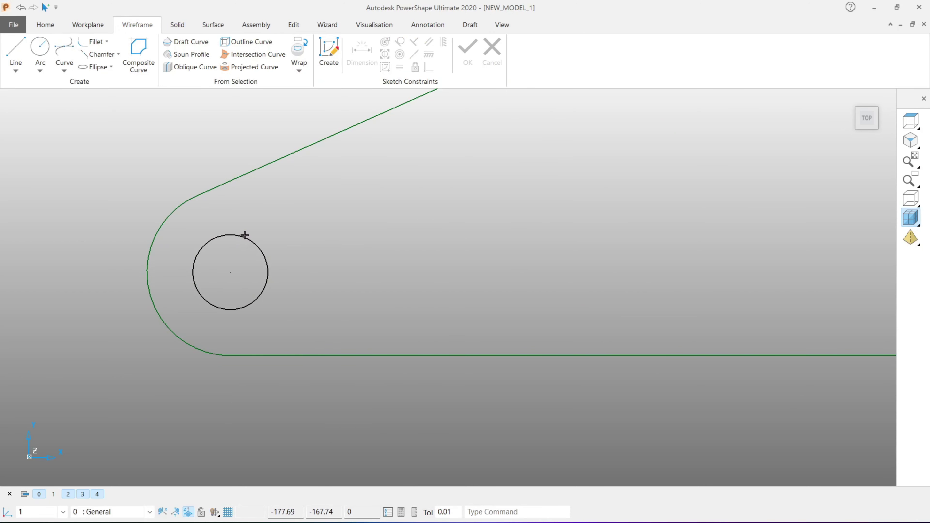
Step: Resize the circle to radius 20 so it touches both straight edges
{"action": "left_click", "coordinate": [245, 237]}
{"action": "left_click_drag", "start_coordinate": [193, 271], "coordinate": [150, 287]}
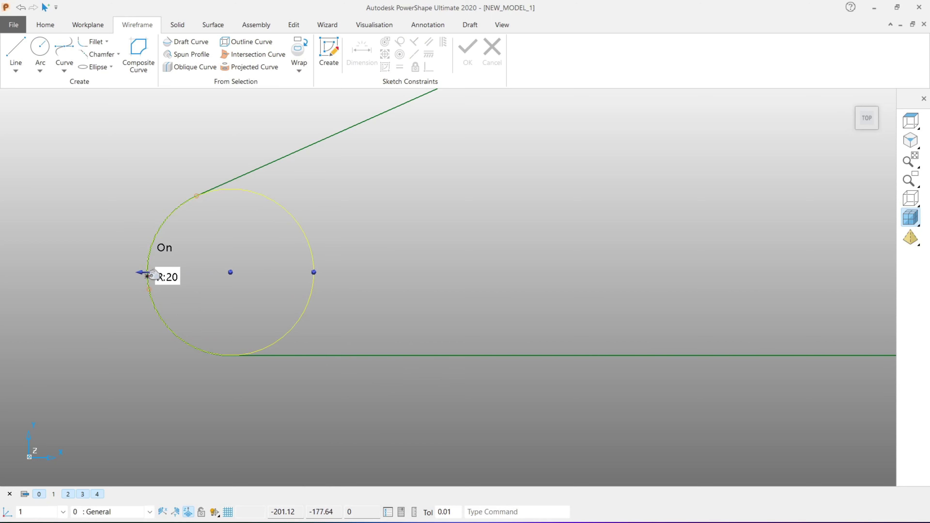
{"action": "left_click", "coordinate": [318, 194]}
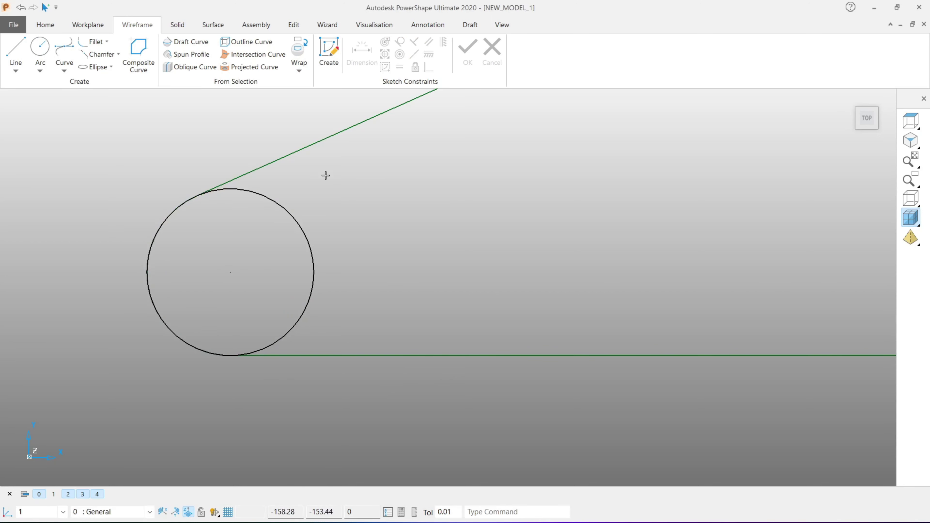
{"action": "scroll", "coordinate": [289, 196], "scroll_direction": "up", "scroll_amount": 3}
{"action": "left_click", "coordinate": [289, 198]}
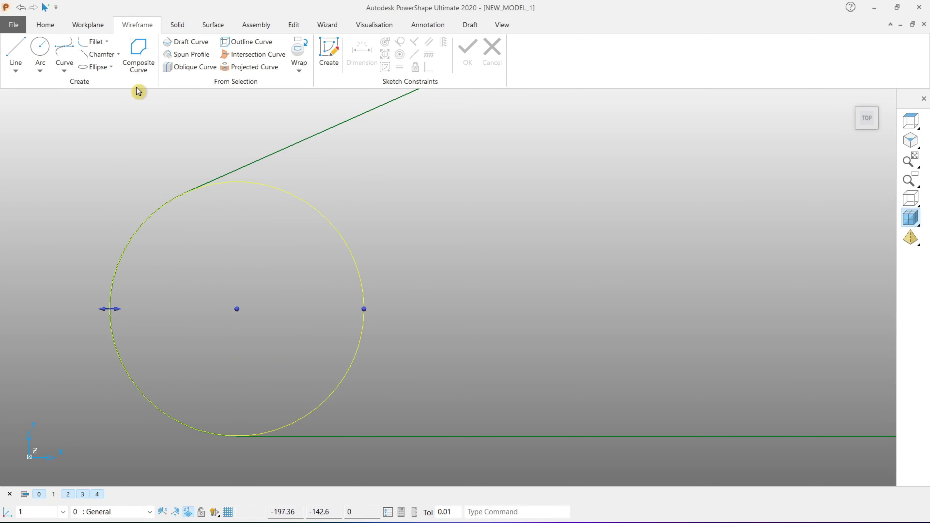
{"action": "middle_click_drag", "start_coordinate": [255, 244], "coordinate": [228, 235], "text": "shift"}
{"action": "scroll", "coordinate": [399, 296], "scroll_direction": "down", "scroll_amount": 2}
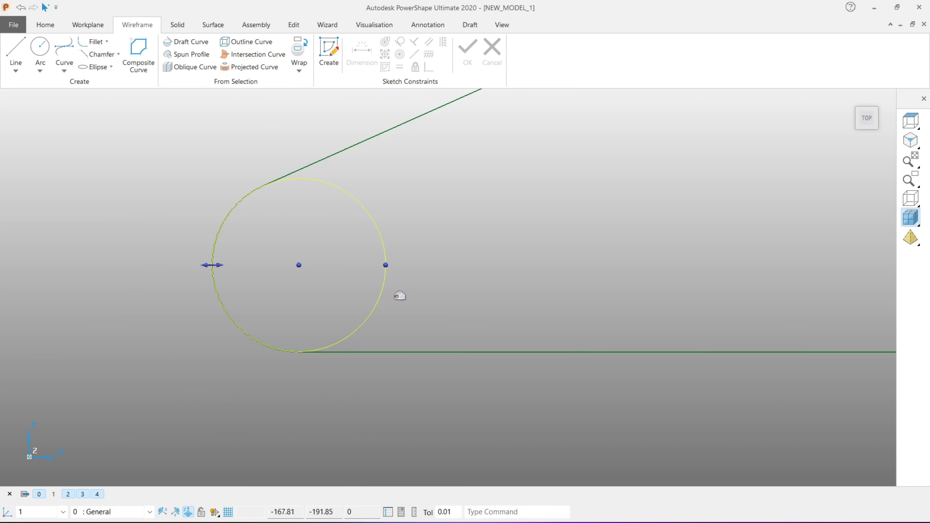
{"action": "left_click", "coordinate": [399, 295]}
{"action": "scroll", "coordinate": [453, 263], "scroll_direction": "down", "scroll_amount": 3}
{"action": "scroll", "coordinate": [643, 252], "scroll_direction": "down", "scroll_amount": 1}
{"action": "middle_click_drag", "start_coordinate": [643, 252], "coordinate": [380, 301], "text": "shift"}
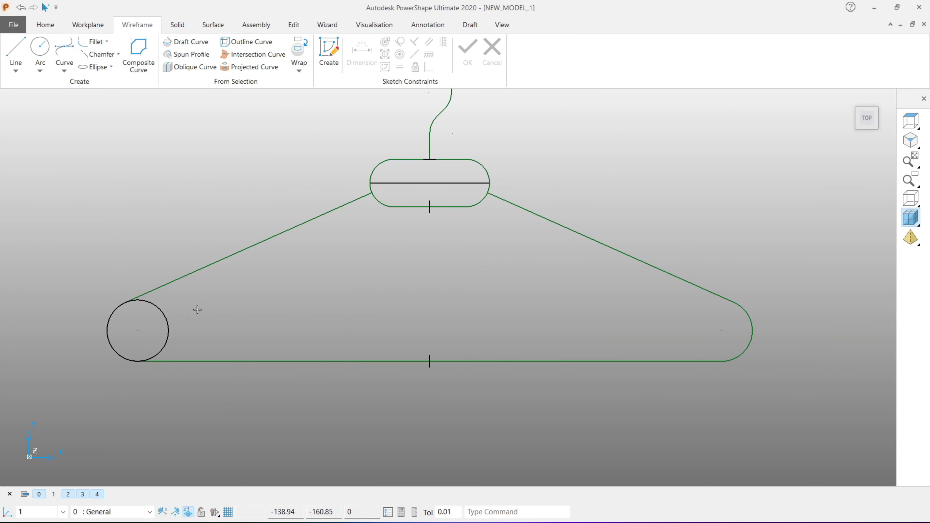
Step: Reselect the circle and centre the view on it to check its fit
{"action": "left_click", "coordinate": [164, 317]}
{"action": "scroll", "coordinate": [440, 335], "scroll_direction": "up", "scroll_amount": 1}
{"action": "scroll", "coordinate": [180, 291], "scroll_direction": "up", "scroll_amount": 1}
{"action": "scroll", "coordinate": [181, 291], "scroll_direction": "up", "scroll_amount": 2}
{"action": "middle_click_drag", "start_coordinate": [110, 330], "coordinate": [347, 251], "text": "shift"}
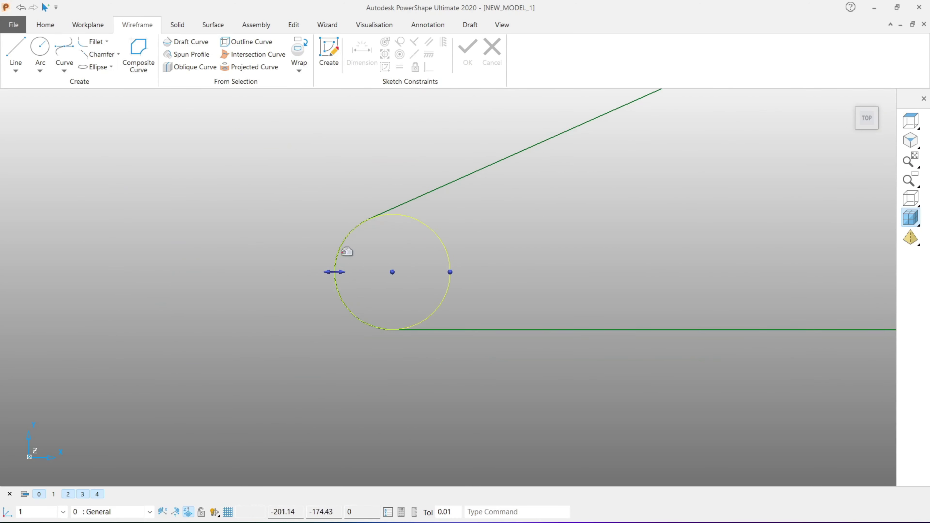
{"action": "scroll", "coordinate": [329, 250], "scroll_direction": "up", "scroll_amount": 2}
{"action": "left_click", "coordinate": [321, 246]}
{"action": "left_click", "coordinate": [88, 67]}
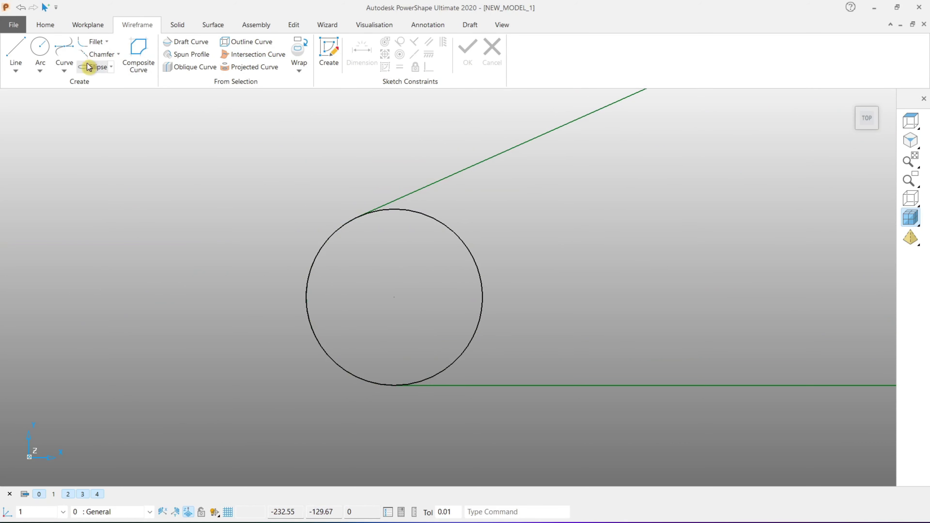
Step: Draw a horizontal line from the circle's centre out to its left
{"action": "left_click", "coordinate": [94, 29]}
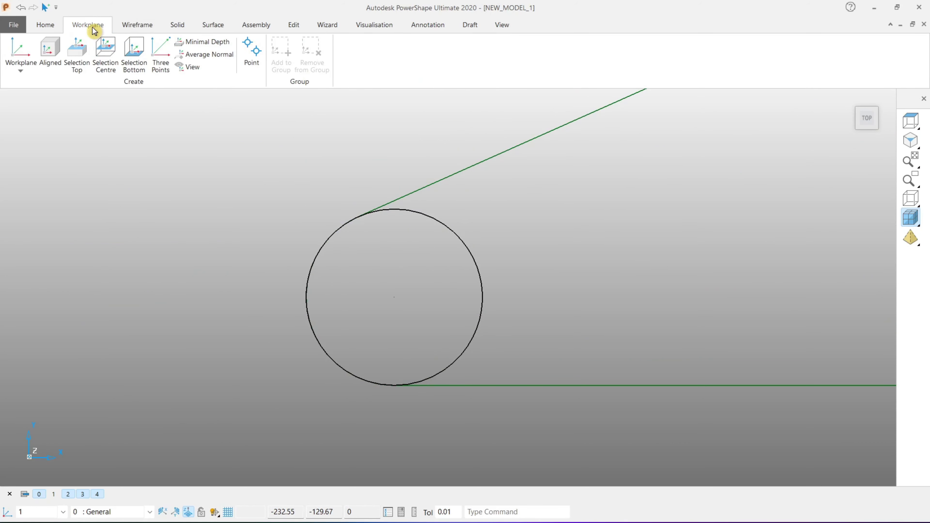
{"action": "left_click", "coordinate": [129, 26]}
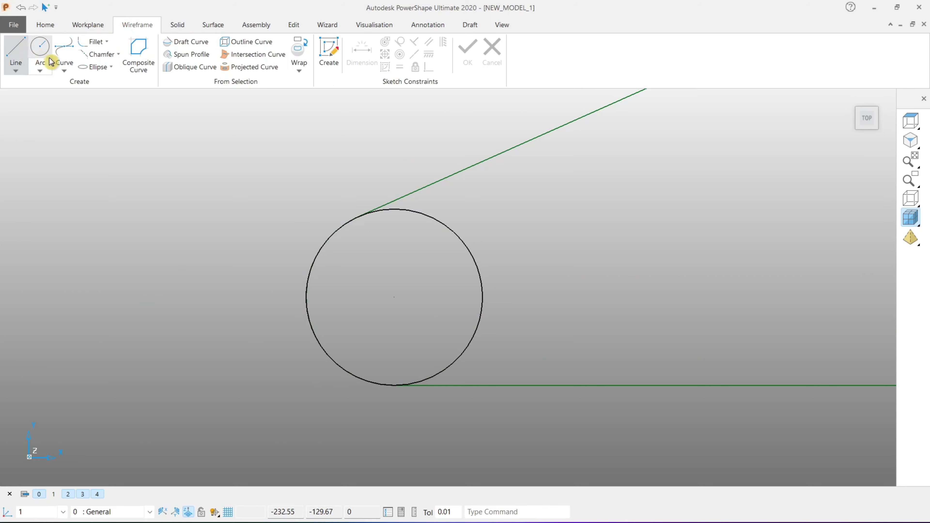
{"action": "left_click", "coordinate": [389, 296]}
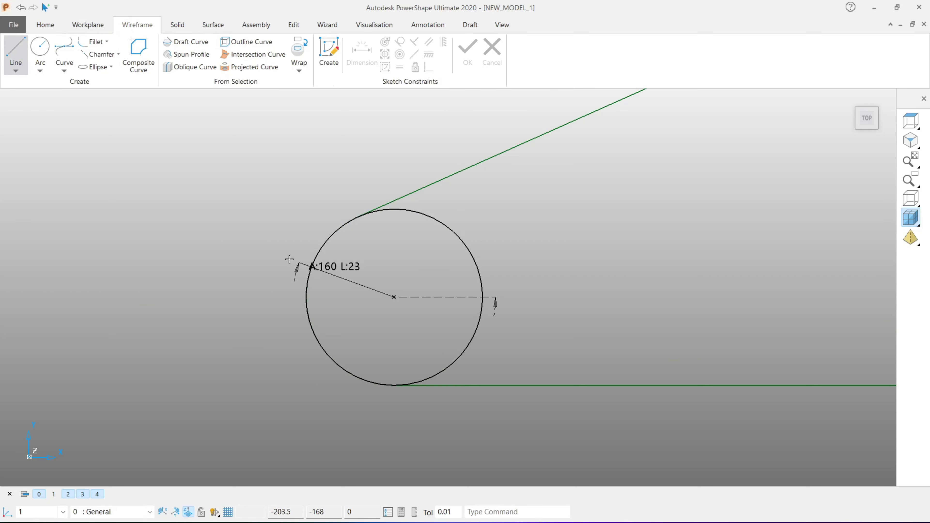
{"action": "scroll", "coordinate": [249, 295], "scroll_direction": "up", "scroll_amount": 1}
{"action": "left_click", "coordinate": [249, 298]}
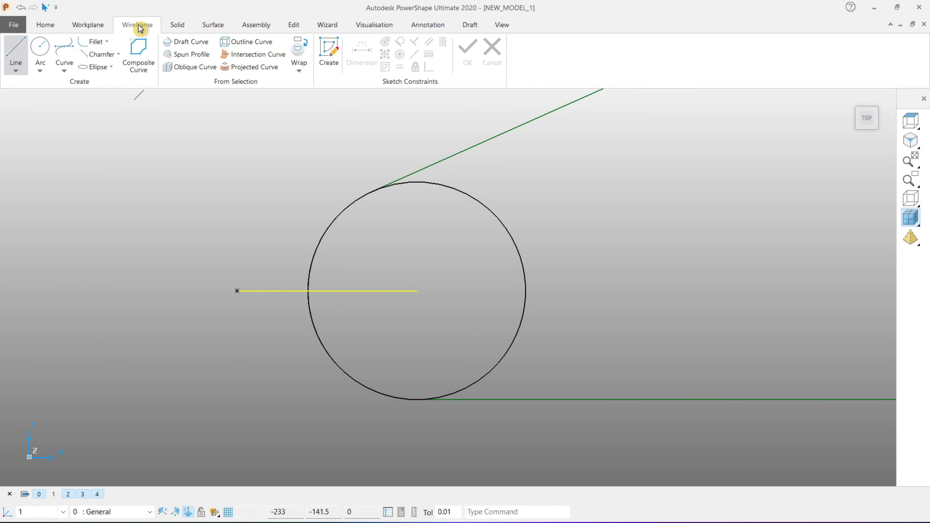
Step: Rotate a copy of the line 20 degrees about the circle's centre
{"action": "left_click", "coordinate": [292, 27]}
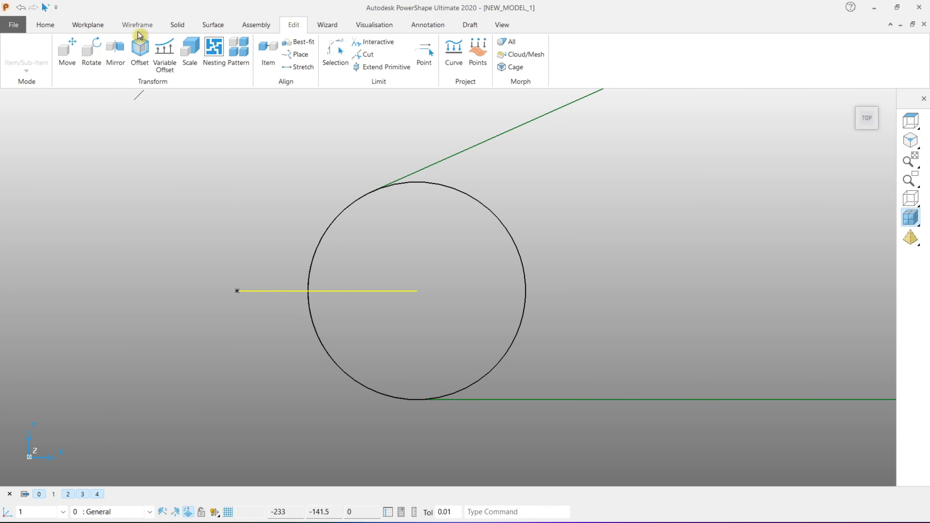
{"action": "left_click", "coordinate": [92, 53]}
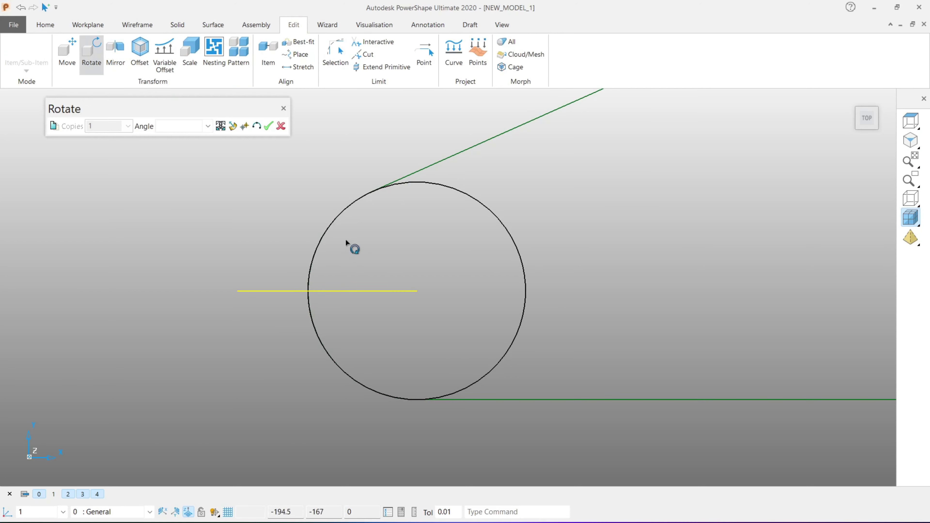
{"action": "left_click", "coordinate": [416, 291]}
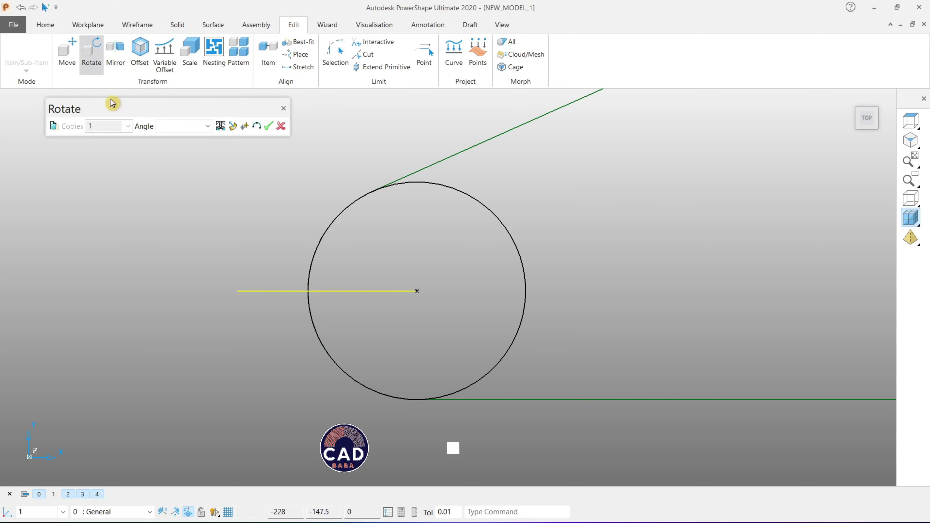
{"action": "left_click", "coordinate": [53, 127]}
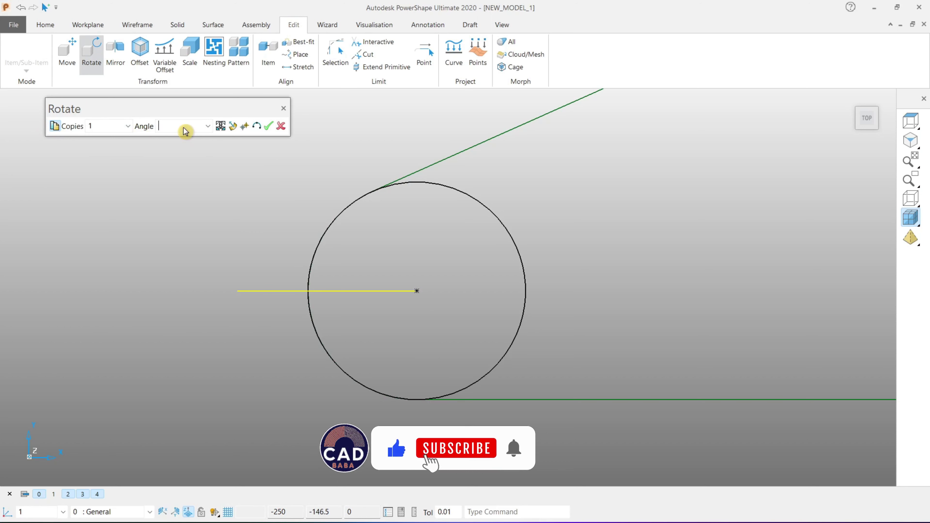
{"action": "type", "text": "20"}
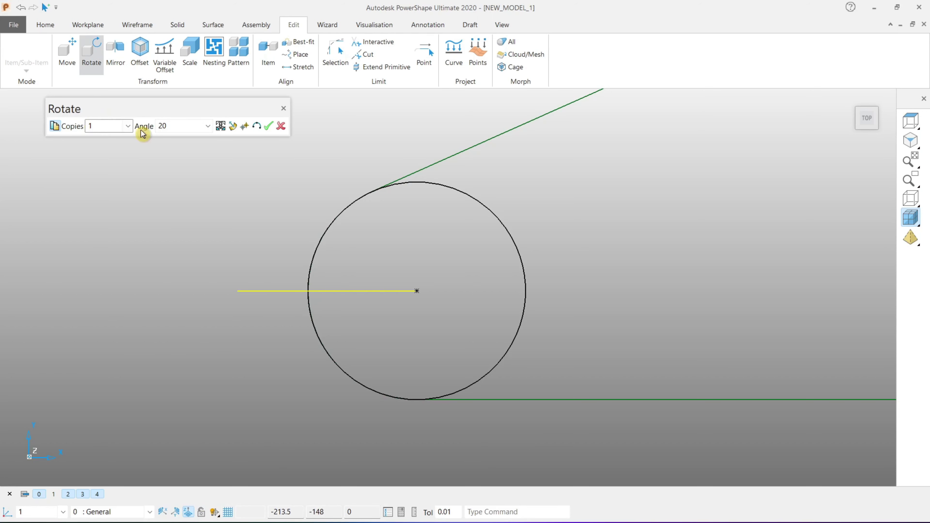
{"action": "left_click", "coordinate": [221, 127]}
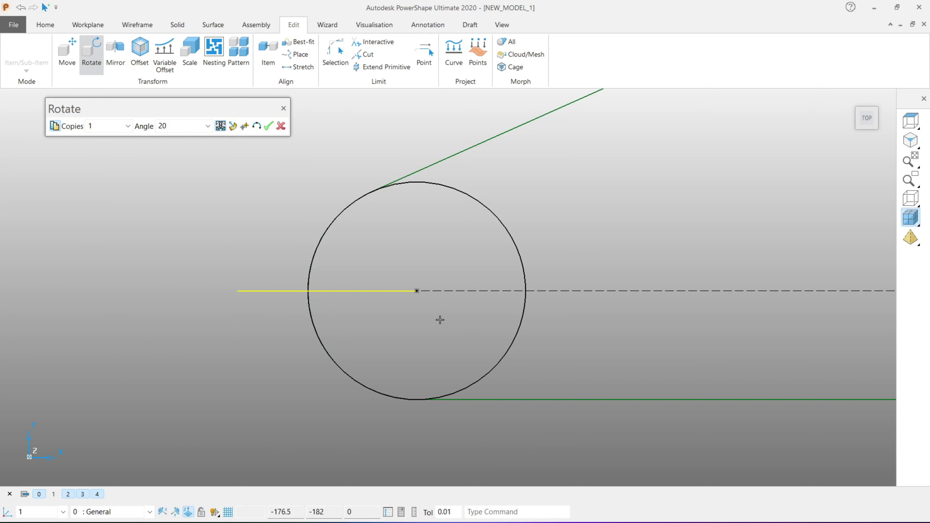
{"action": "left_click", "coordinate": [417, 291]}
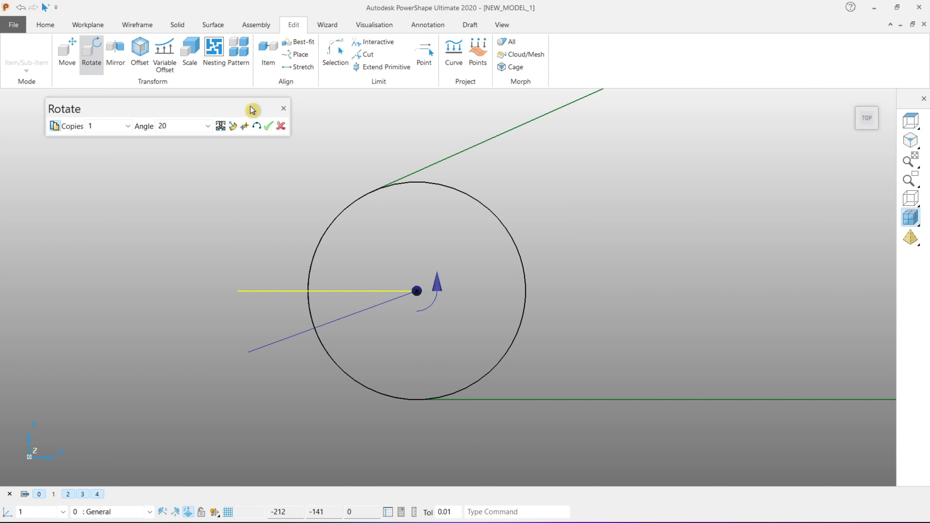
{"action": "left_click", "coordinate": [270, 126]}
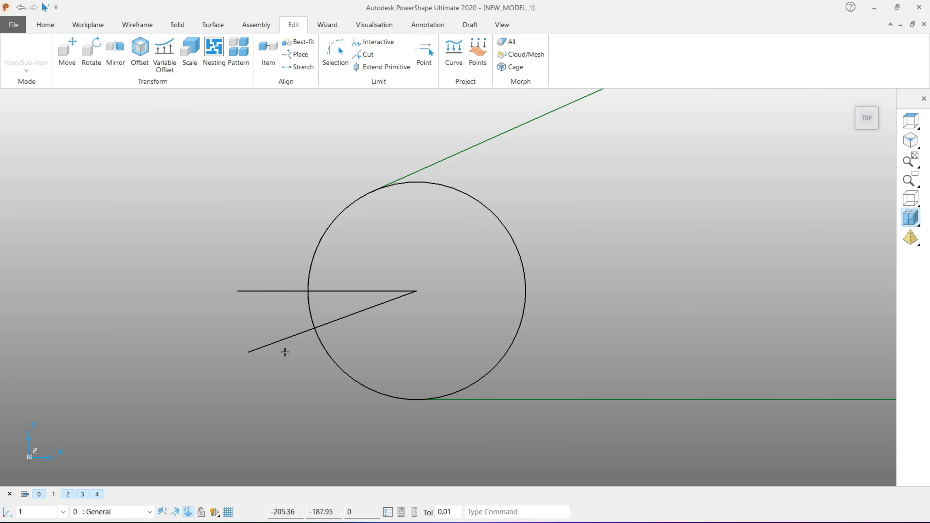
{"action": "left_click", "coordinate": [281, 340]}
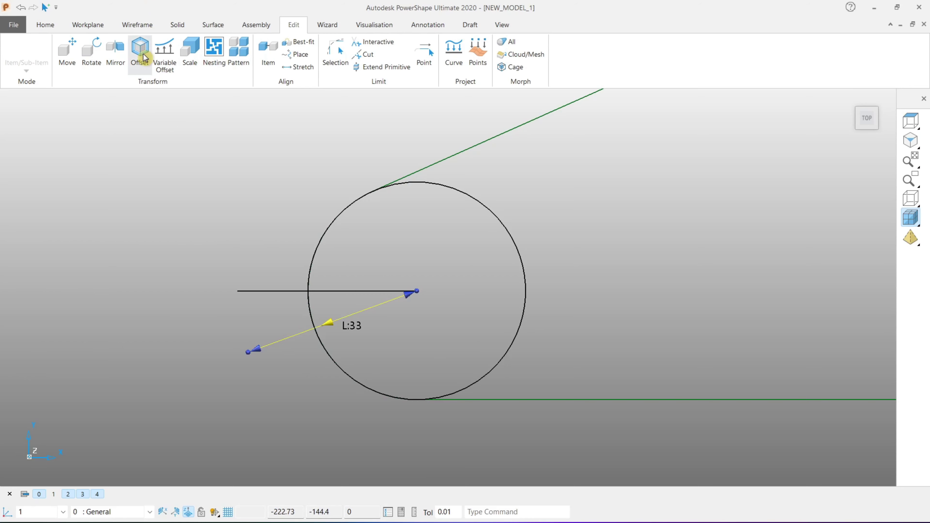
Step: Mirror the 20-degree line about the horizontal line
{"action": "left_click", "coordinate": [115, 55]}
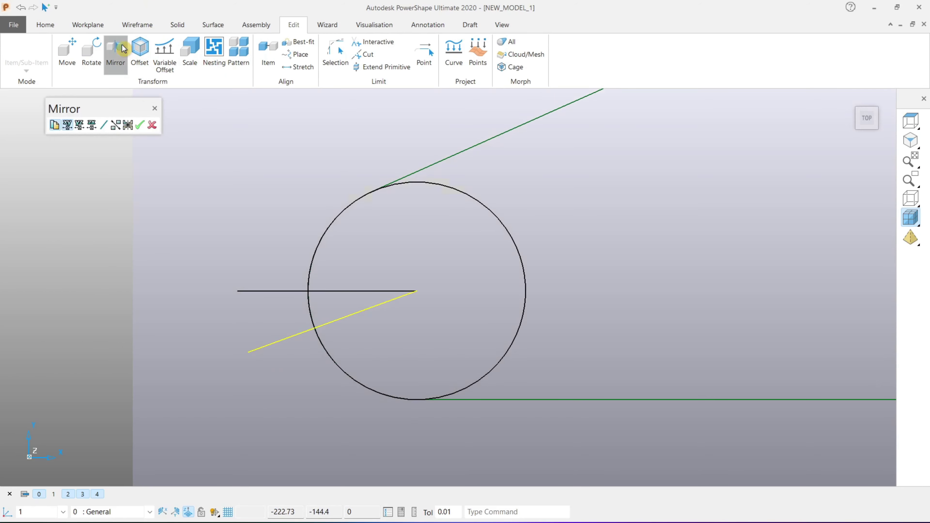
{"action": "left_click", "coordinate": [104, 126]}
{"action": "left_click", "coordinate": [287, 293]}
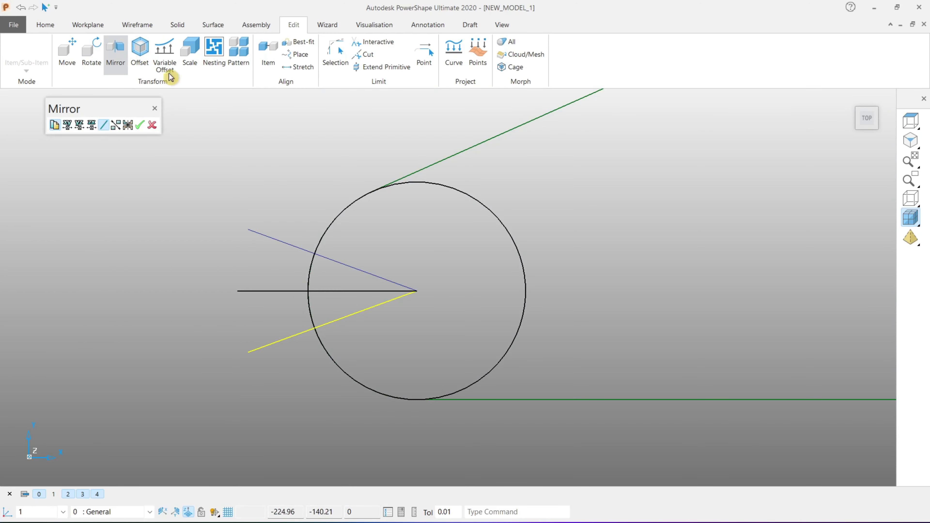
{"action": "left_click", "coordinate": [143, 127]}
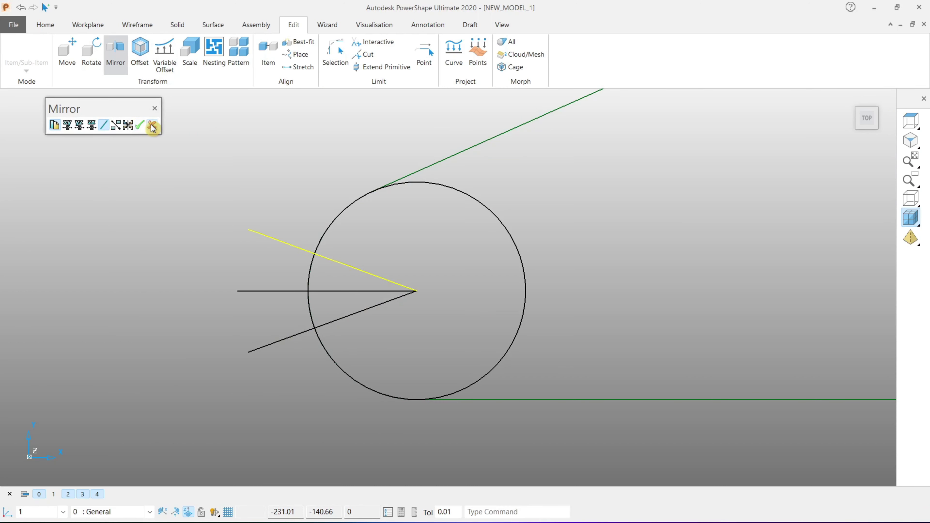
Step: Cut the circle at the upper tangent point and at its rightmost point
{"action": "left_click", "coordinate": [291, 245]}
{"action": "left_click", "coordinate": [389, 233]}
{"action": "scroll", "coordinate": [468, 230], "scroll_direction": "down", "scroll_amount": 2}
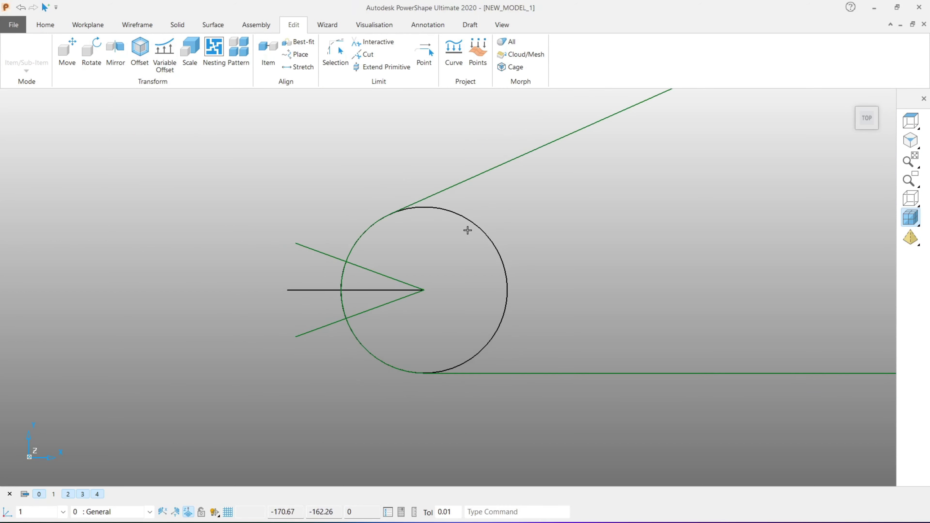
{"action": "scroll", "coordinate": [468, 230], "scroll_direction": "up", "scroll_amount": 1}
{"action": "left_click", "coordinate": [467, 210]}
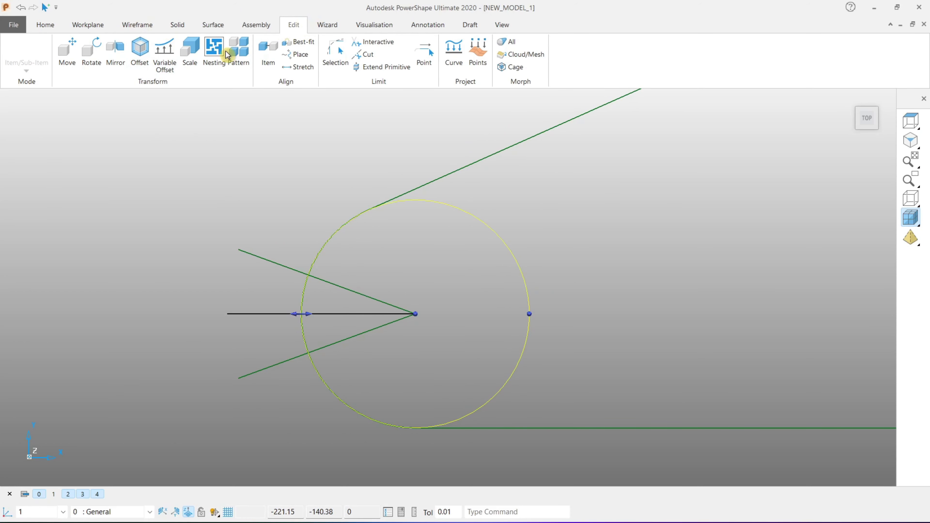
{"action": "left_click", "coordinate": [379, 43]}
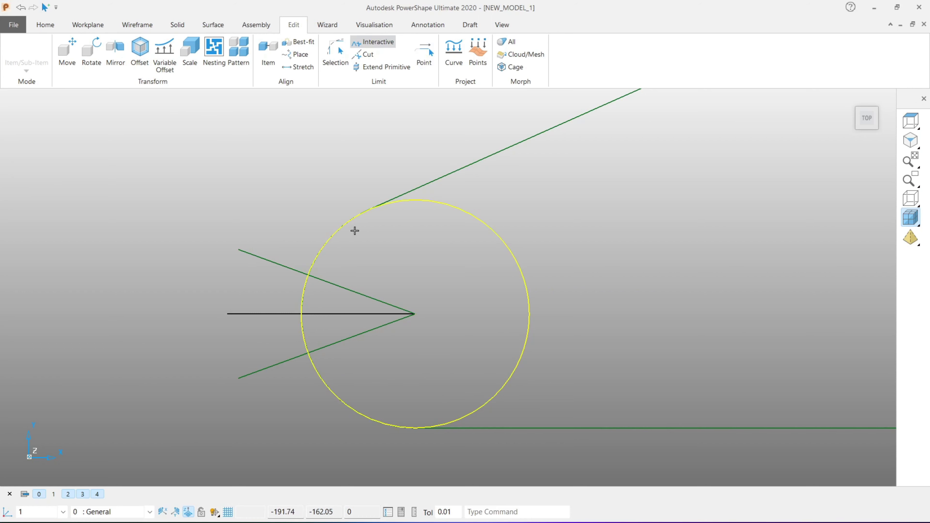
{"action": "left_click", "coordinate": [380, 40]}
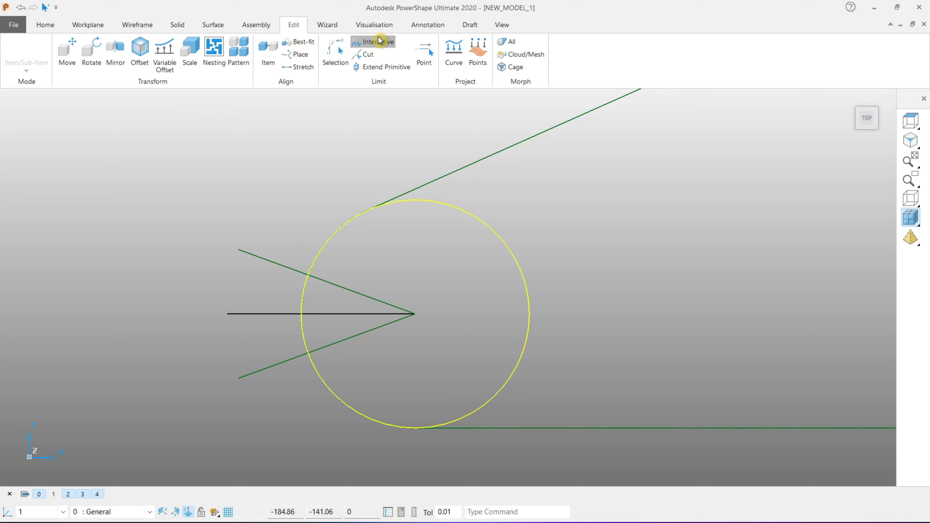
{"action": "left_click", "coordinate": [365, 54]}
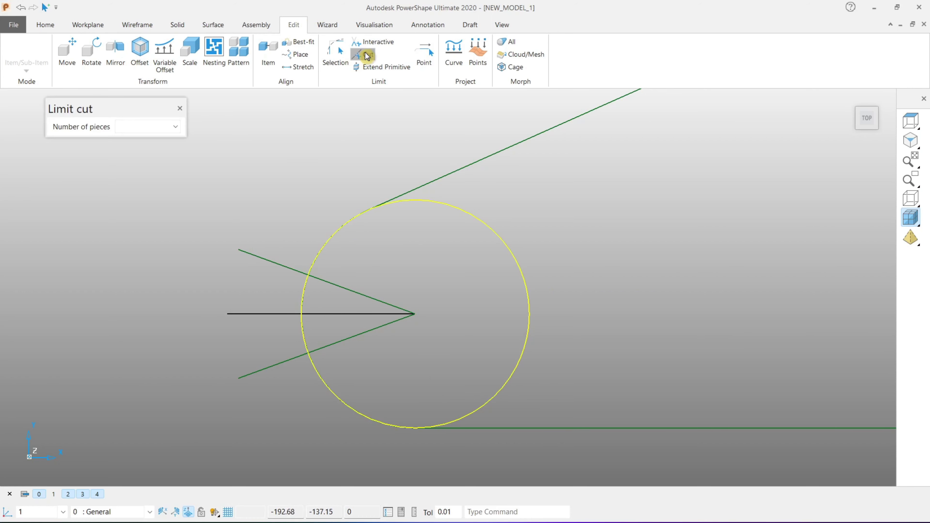
{"action": "left_click", "coordinate": [368, 210]}
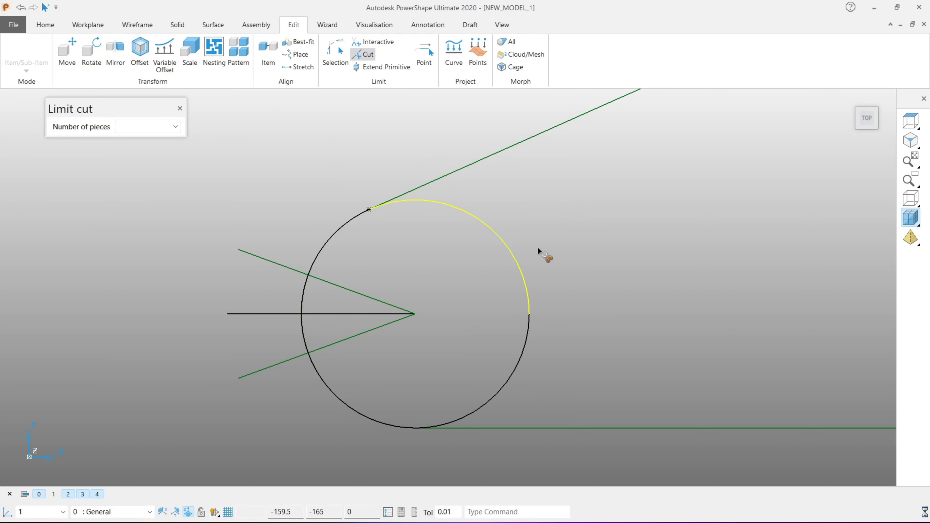
{"action": "left_click", "coordinate": [529, 314]}
{"action": "left_click", "coordinate": [524, 346]}
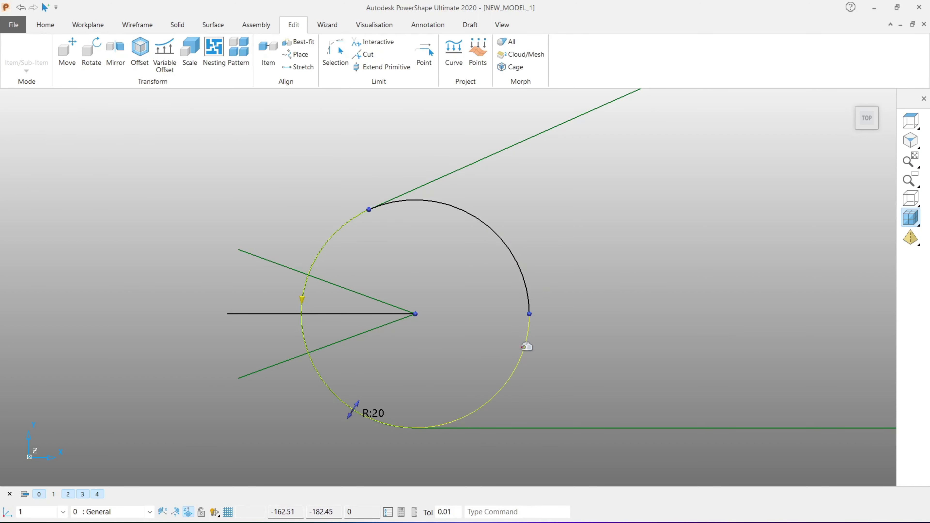
Step: Extend the arc's end to the circle's bottom (end angle 203.993619) and blank everything else
{"action": "left_click", "coordinate": [530, 315]}
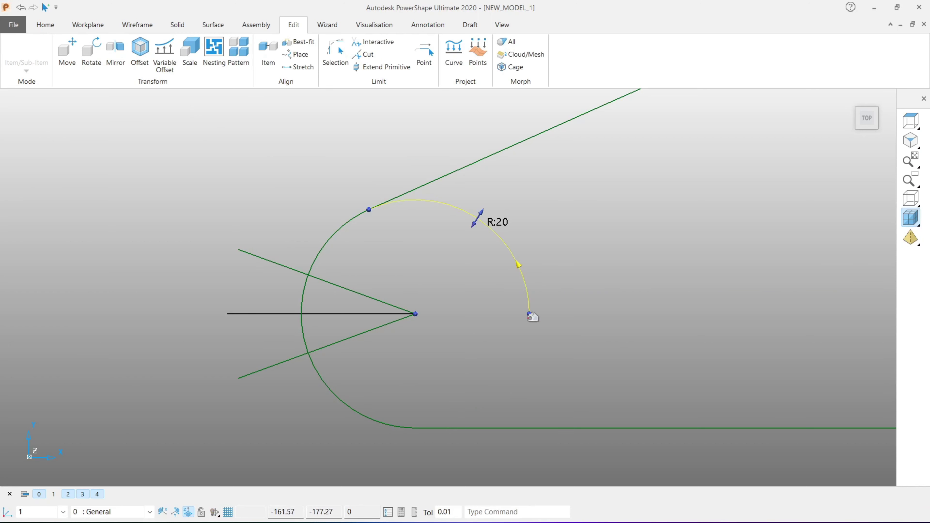
{"action": "mouse_move", "coordinate": [531, 314]}
{"action": "left_mouse_down"}
{"action": "mouse_move", "coordinate": [409, 433]}
{"action": "mouse_move", "coordinate": [416, 431]}
{"action": "left_mouse_up"}
{"action": "scroll", "coordinate": [577, 290], "scroll_direction": "down", "scroll_amount": 3}
{"action": "scroll", "coordinate": [536, 291], "scroll_direction": "up", "scroll_amount": 3}
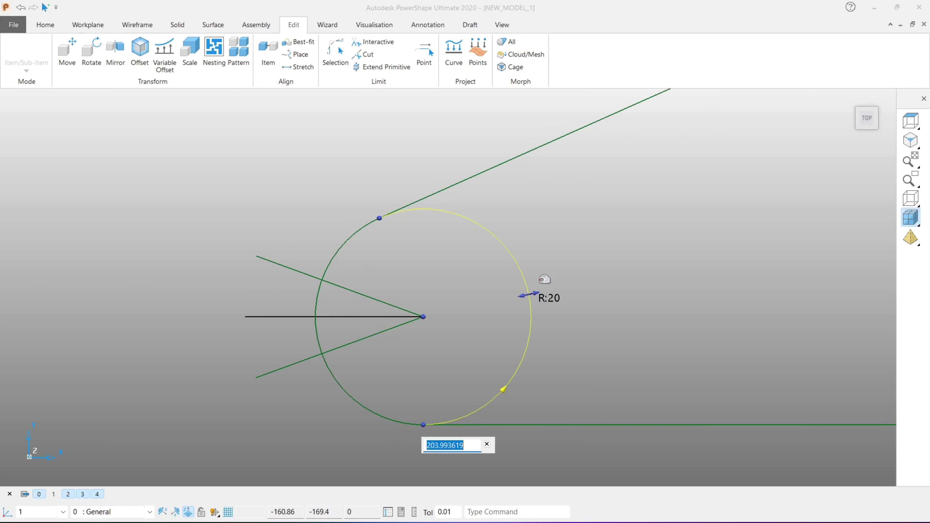
{"action": "middle_click_drag", "start_coordinate": [383, 245], "coordinate": [466, 270]}
{"action": "left_click", "coordinate": [513, 248]}
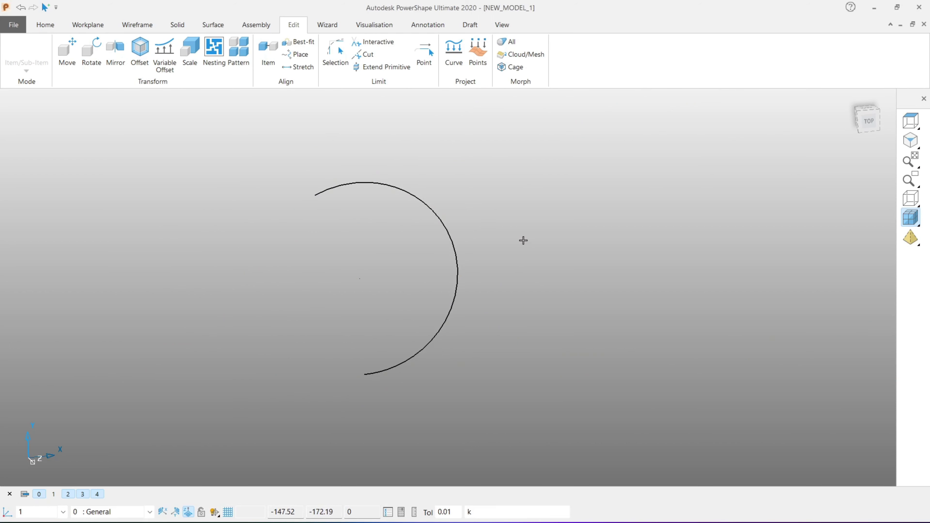
{"action": "type", "text": "k"}
{"action": "left_click", "coordinate": [132, 25]}
{"action": "left_click", "coordinate": [81, 26]}
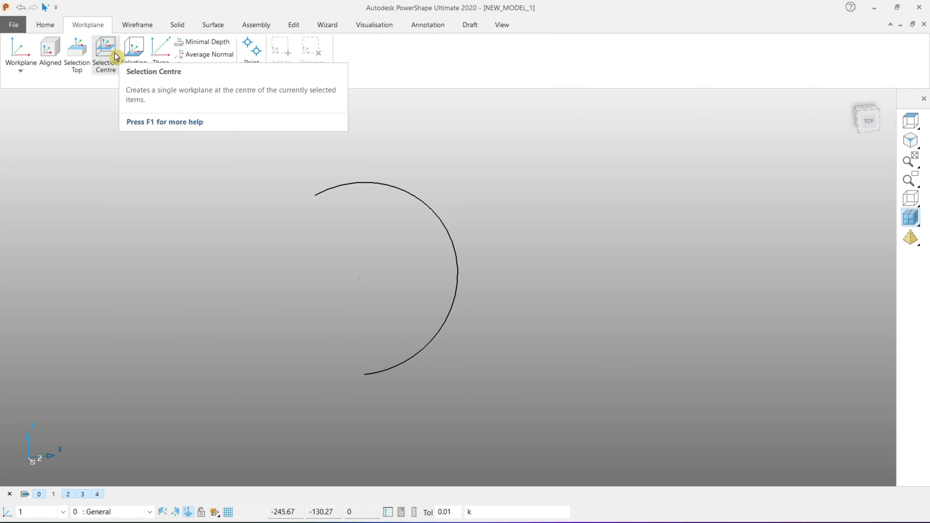
Step: Place an aligned workplane on the trimmed arc
{"action": "left_click", "coordinate": [50, 50]}
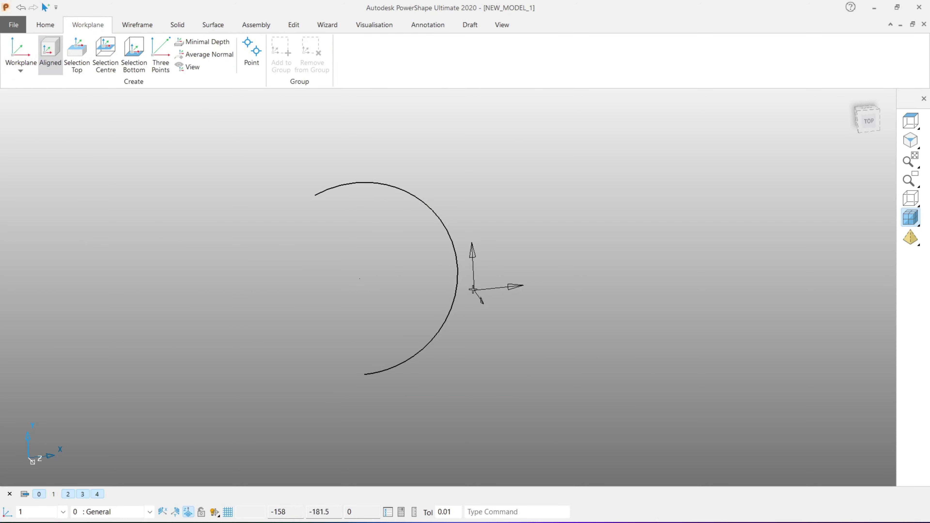
{"action": "left_click", "coordinate": [454, 249]}
{"action": "left_click", "coordinate": [577, 199]}
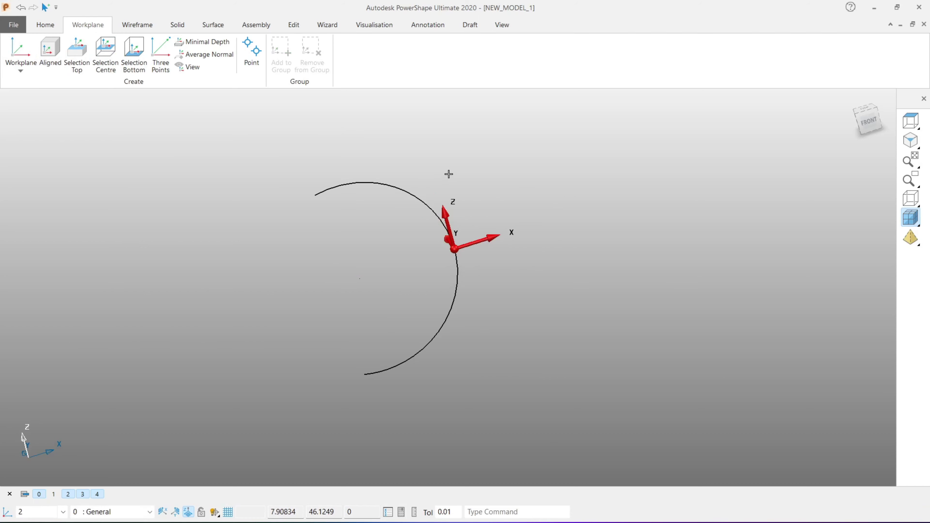
{"action": "middle_click_drag", "start_coordinate": [448, 174], "coordinate": [460, 200]}
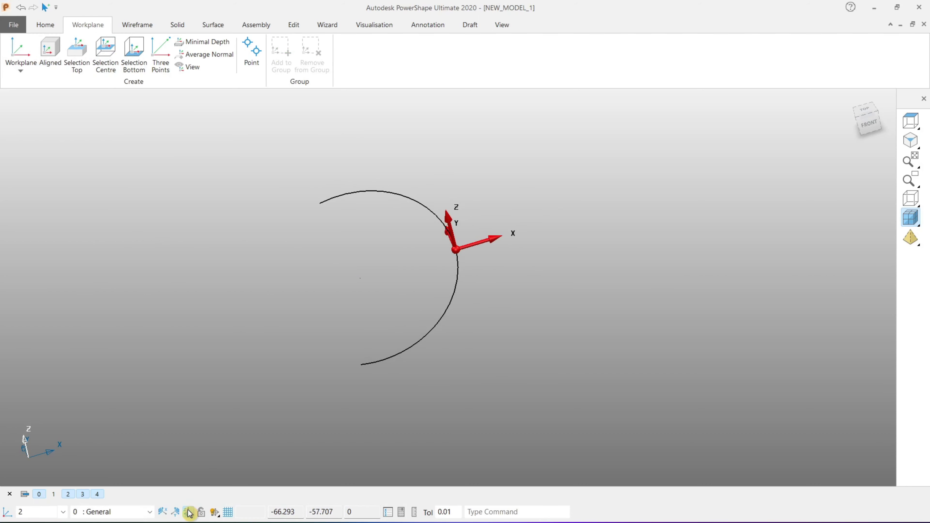
Step: Draw a radius-4 circle centred on the new workplane's origin
{"action": "left_click", "coordinate": [141, 25]}
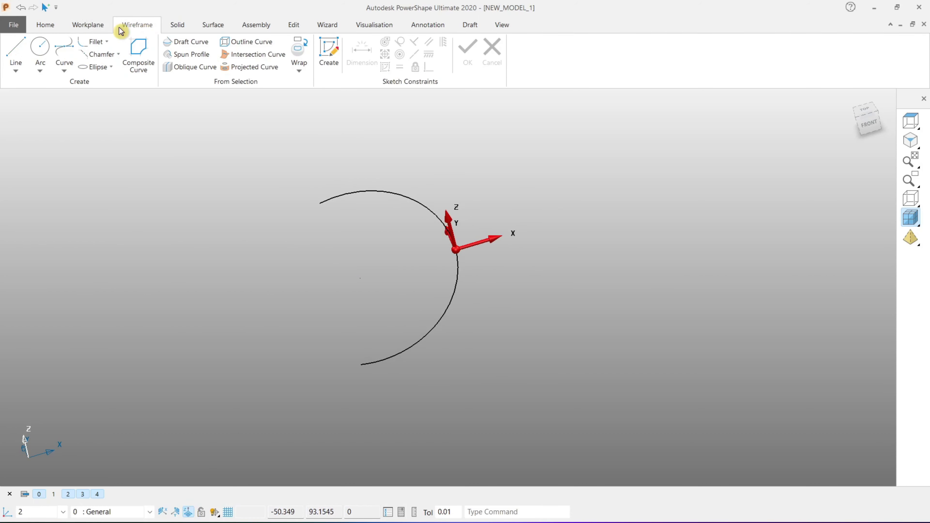
{"action": "left_click", "coordinate": [41, 46]}
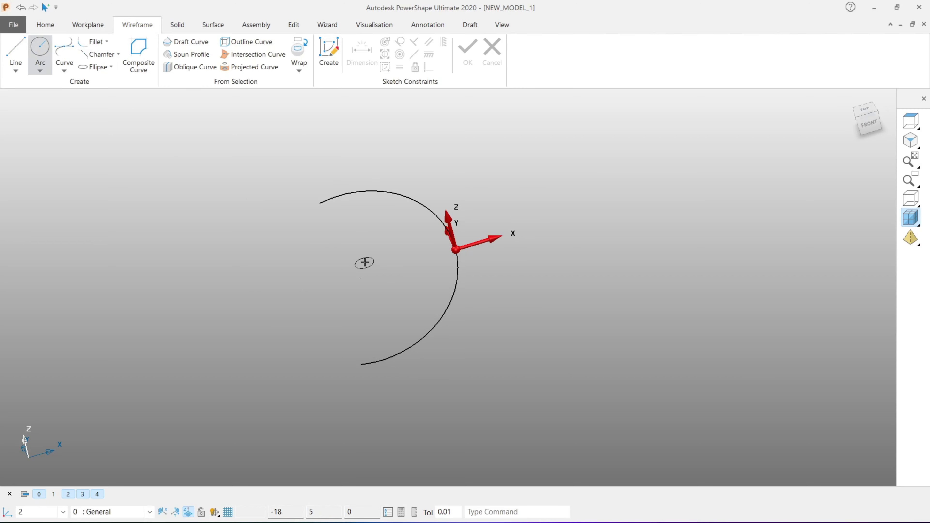
{"action": "left_click", "coordinate": [456, 249]}
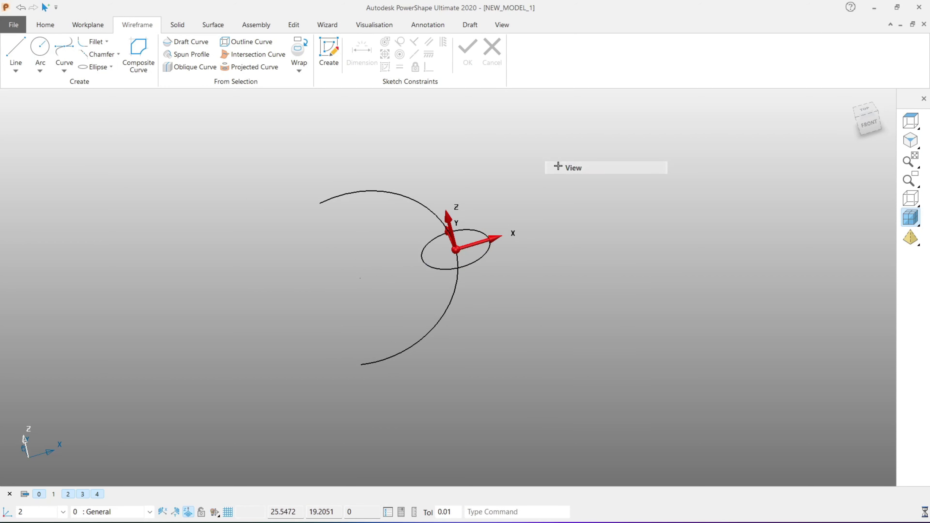
{"action": "scroll", "coordinate": [487, 258], "scroll_direction": "up", "scroll_amount": 2}
{"action": "left_click", "coordinate": [473, 257]}
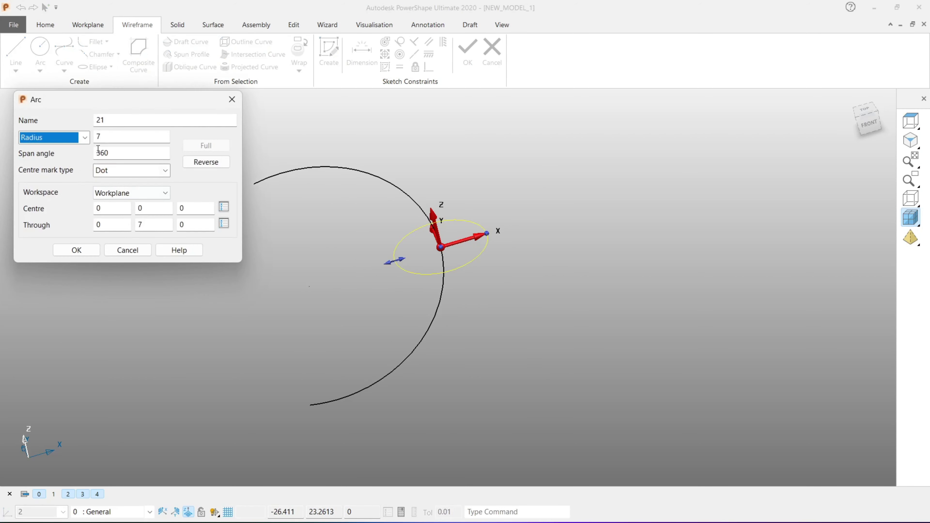
{"action": "double_click", "coordinate": [109, 136]}
{"action": "type", "text": "4"}
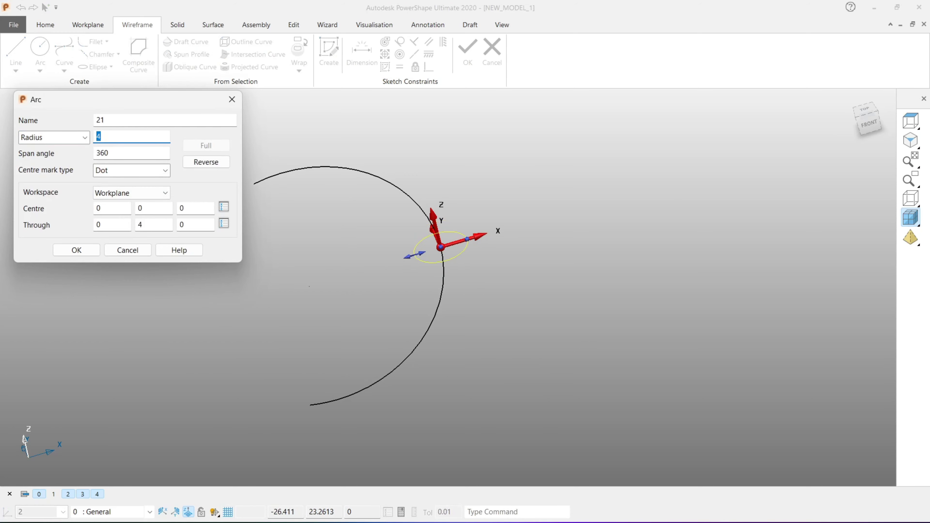
{"action": "left_click", "coordinate": [66, 250]}
{"action": "scroll", "coordinate": [553, 226], "scroll_direction": "down", "scroll_amount": 1}
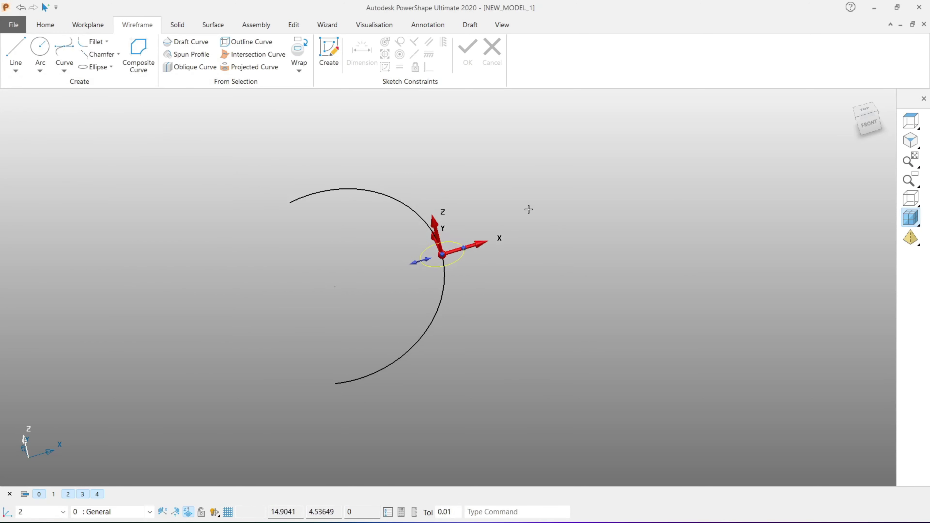
{"action": "scroll", "coordinate": [527, 208], "scroll_direction": "down", "scroll_amount": 1}
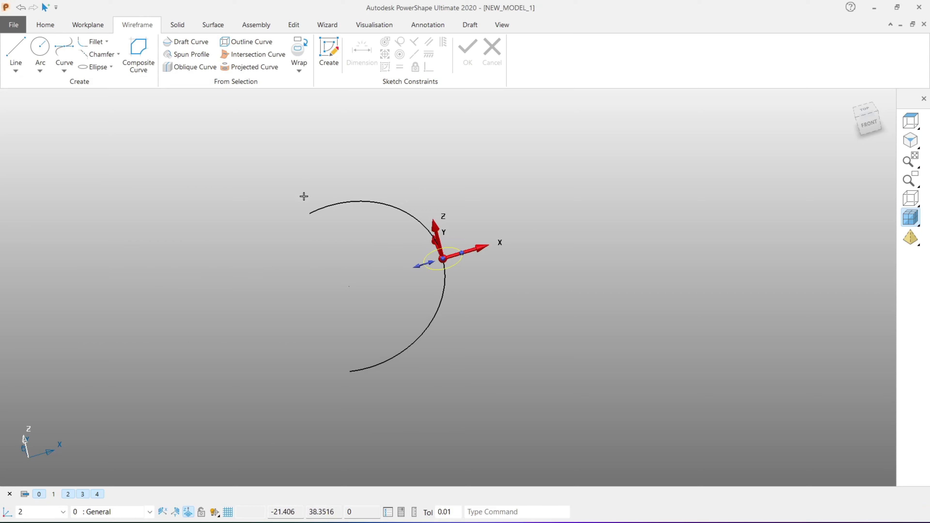
Step: Create a drive-curve solid sweeping the radius-4 circle along the arc
{"action": "left_click", "coordinate": [187, 30]}
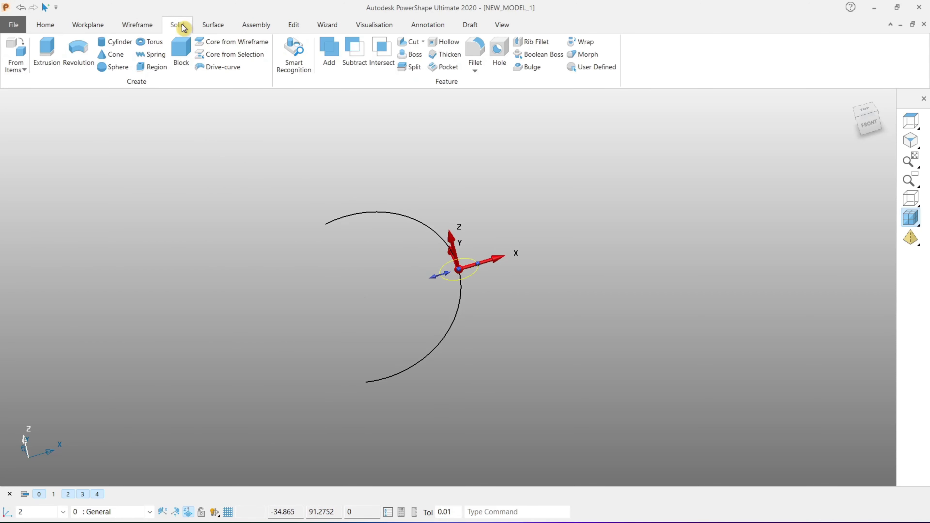
{"action": "left_click", "coordinate": [227, 69]}
{"action": "left_click", "coordinate": [58, 67]}
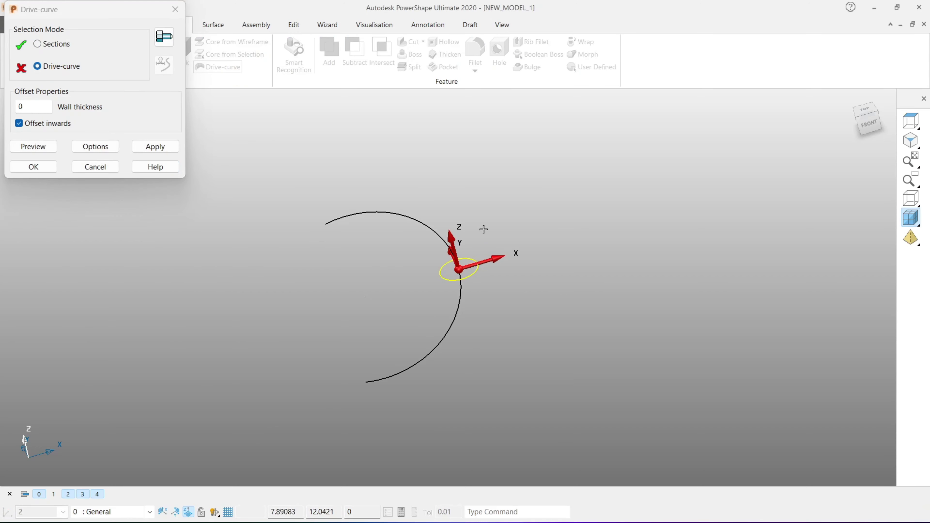
{"action": "left_click", "coordinate": [418, 224]}
{"action": "left_click", "coordinate": [32, 146]}
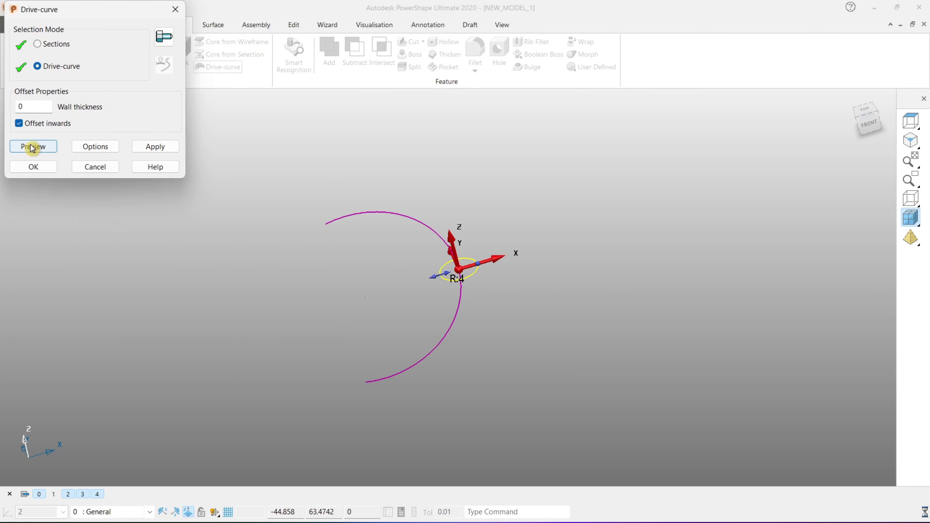
{"action": "left_click", "coordinate": [32, 169]}
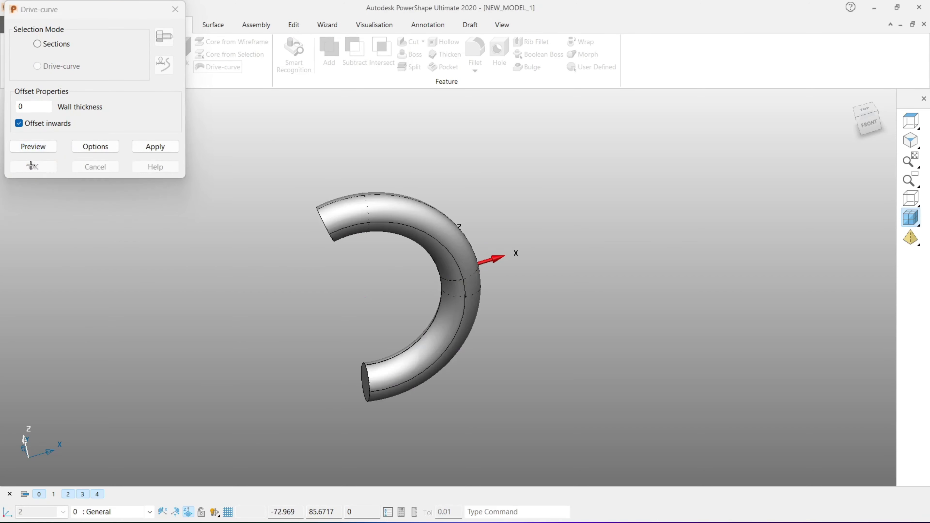
Step: Unblank the curves, turn level 1 : Surfaces back on and make it active
{"action": "right_click", "coordinate": [532, 192]}
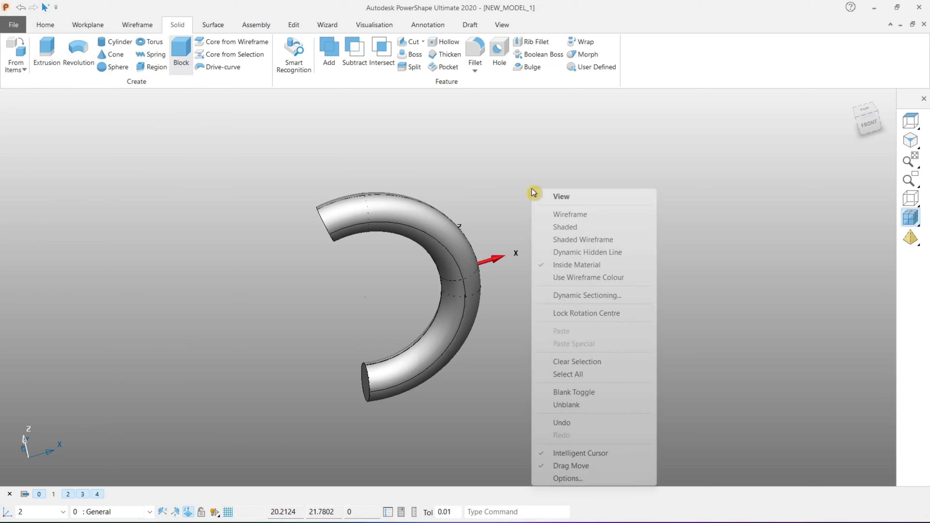
{"action": "left_click", "coordinate": [567, 406]}
{"action": "scroll", "coordinate": [567, 403], "scroll_direction": "down", "scroll_amount": 3}
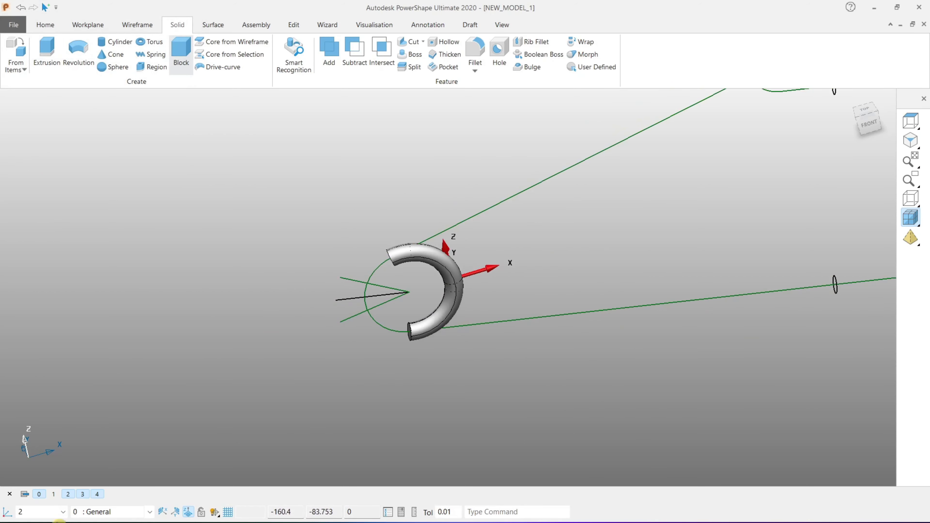
{"action": "middle_click_drag", "start_coordinate": [357, 394], "coordinate": [127, 393], "text": "shift"}
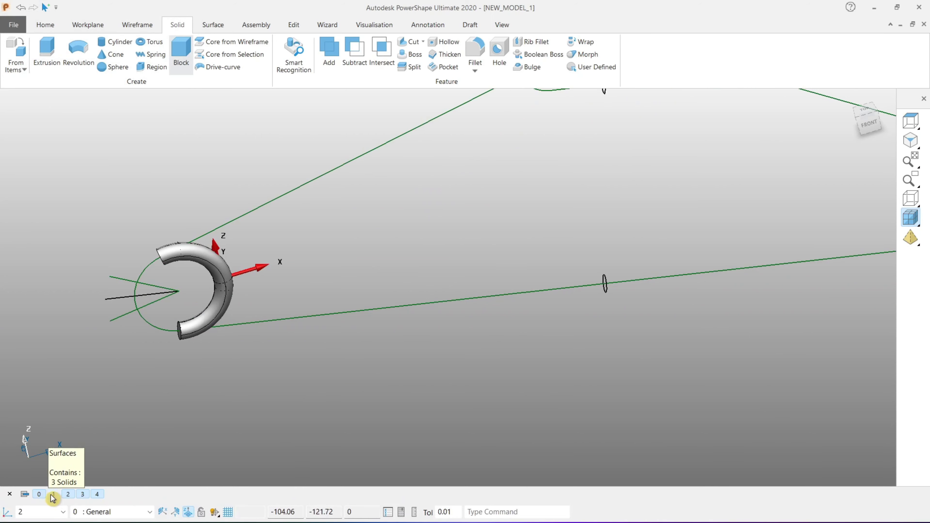
{"action": "left_click", "coordinate": [53, 495]}
{"action": "right_click", "coordinate": [335, 318]}
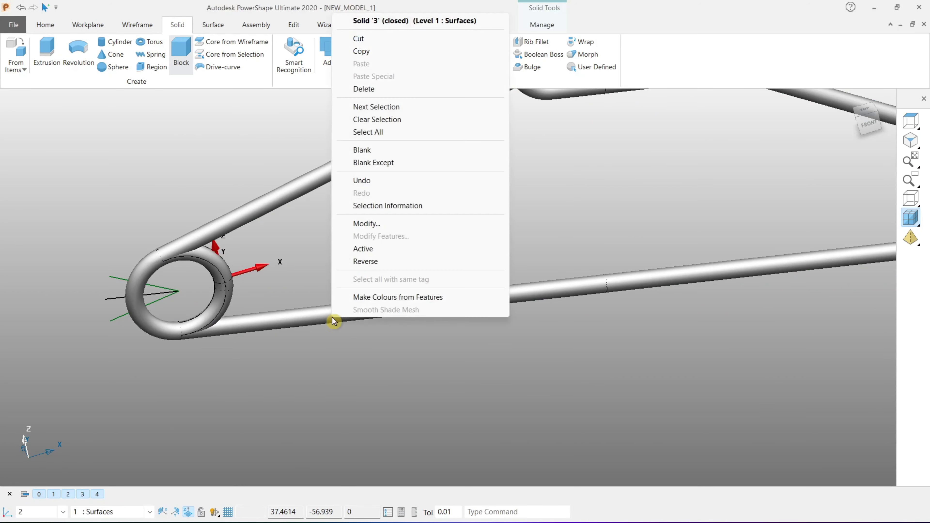
{"action": "left_click", "coordinate": [394, 252]}
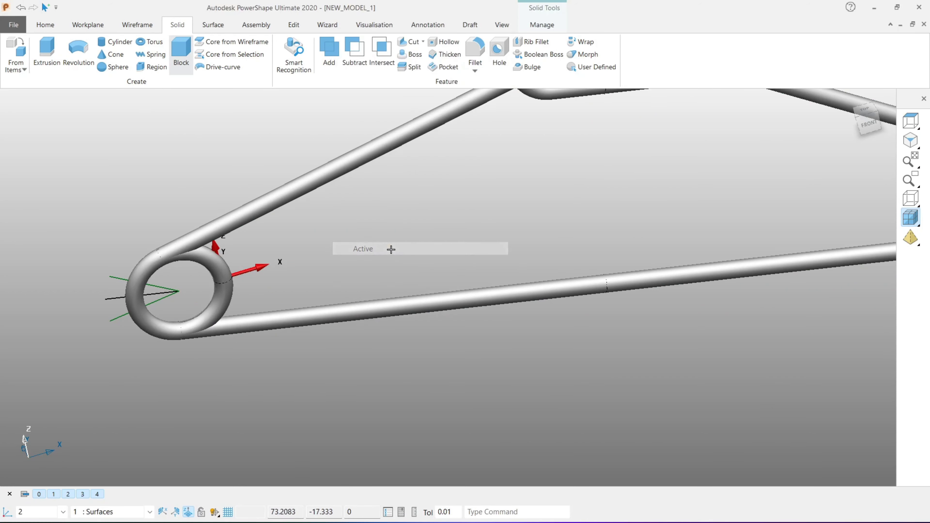
{"action": "left_click", "coordinate": [53, 494]}
{"action": "left_click", "coordinate": [220, 309]}
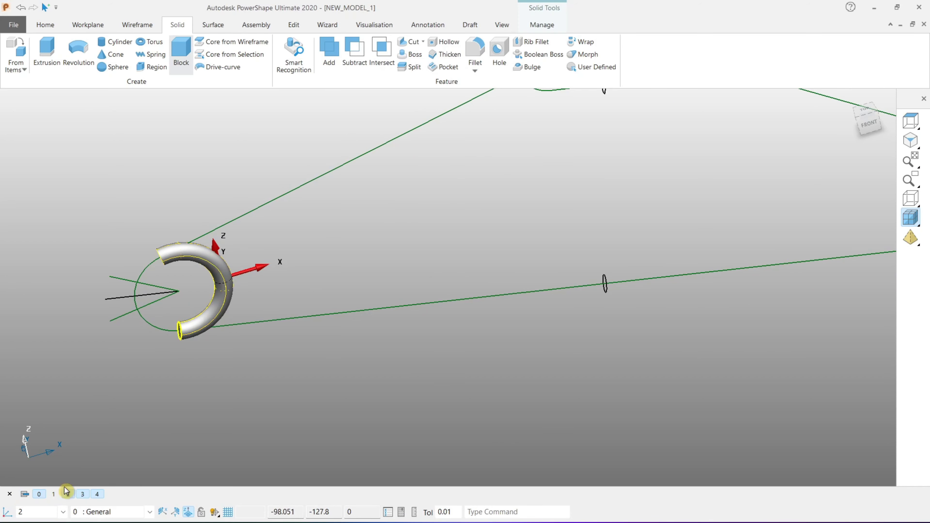
{"action": "left_click", "coordinate": [53, 494]}
{"action": "scroll", "coordinate": [325, 331], "scroll_direction": "down", "scroll_amount": 2}
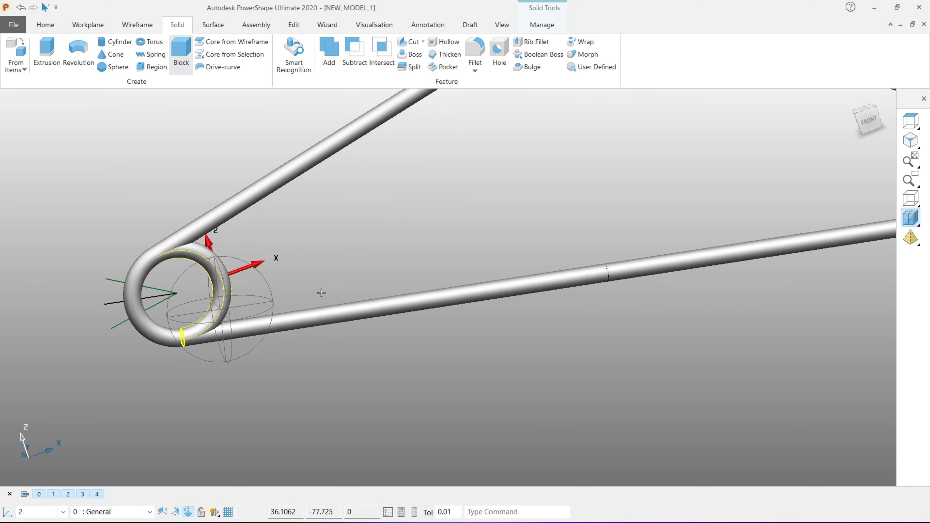
{"action": "scroll", "coordinate": [319, 291], "scroll_direction": "down", "scroll_amount": 2}
{"action": "scroll", "coordinate": [316, 298], "scroll_direction": "down", "scroll_amount": 2}
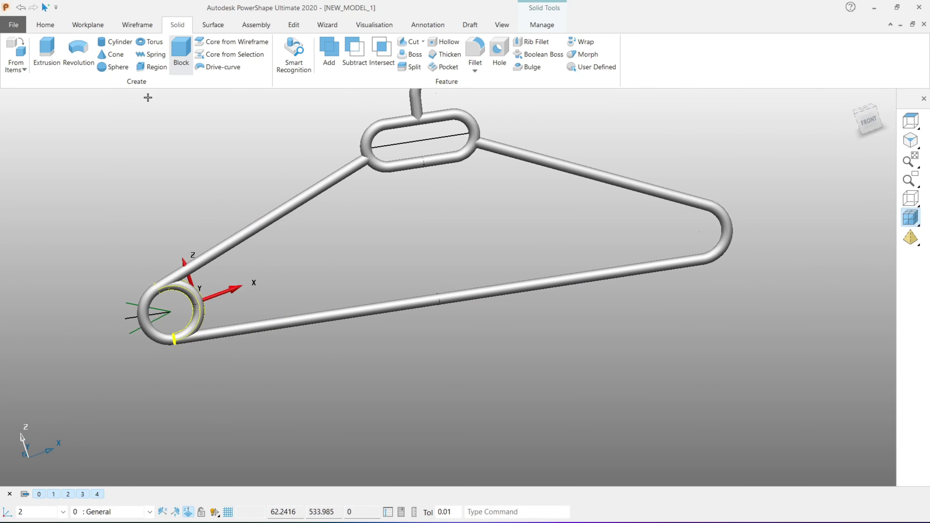
Step: Make workplane 1 the active workplane
{"action": "middle_click_drag", "start_coordinate": [283, 195], "coordinate": [443, 225]}
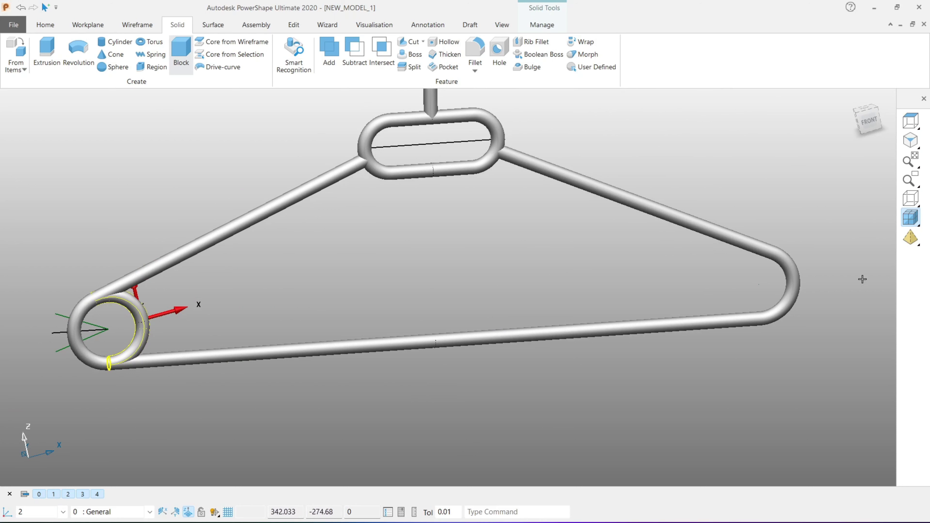
{"action": "left_click", "coordinate": [713, 282]}
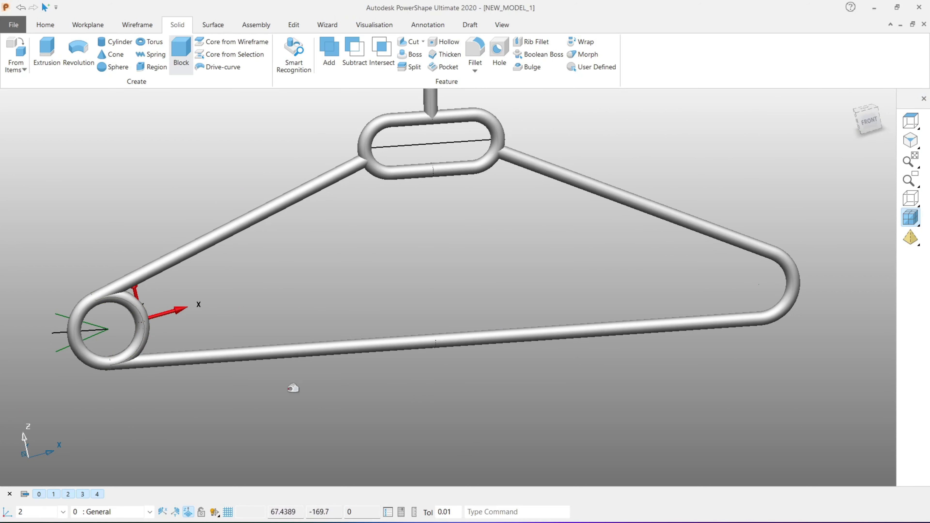
{"action": "left_click", "coordinate": [63, 511]}
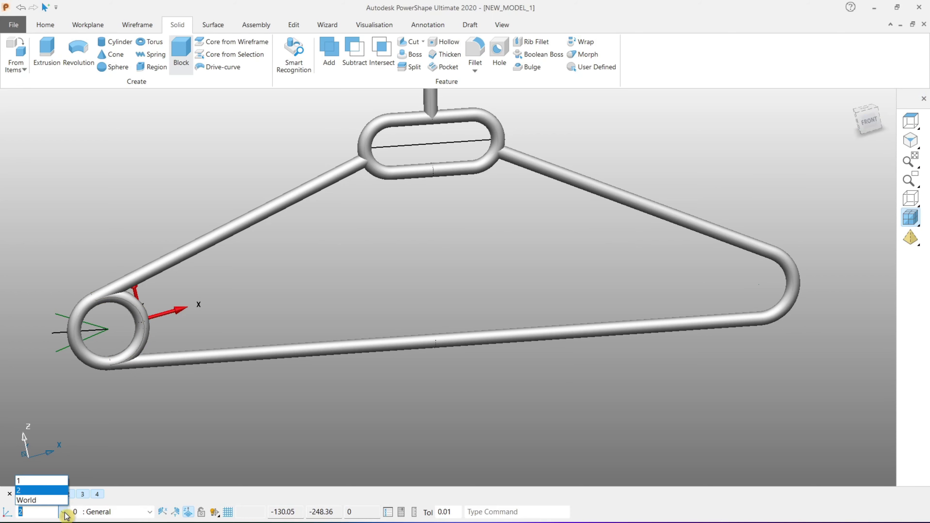
{"action": "left_click", "coordinate": [40, 483]}
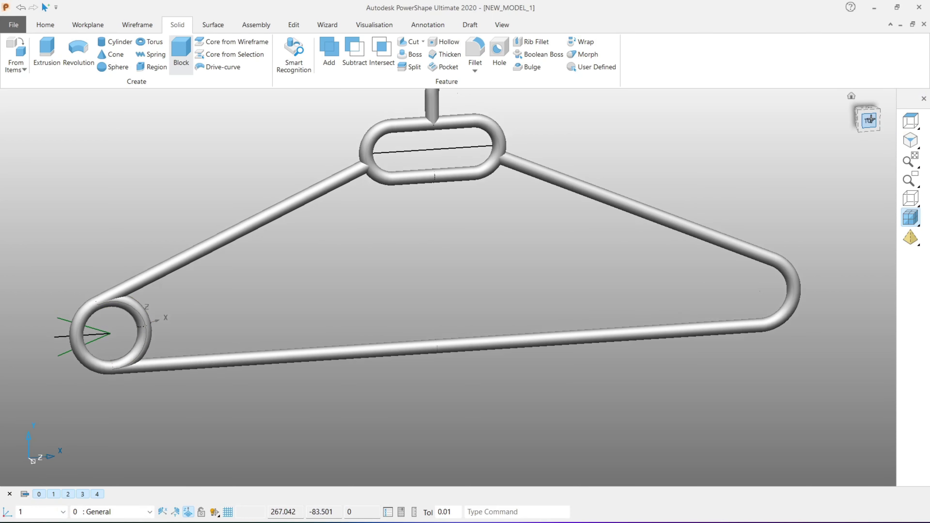
{"action": "middle_click_drag", "start_coordinate": [629, 302], "coordinate": [607, 263], "text": "shift"}
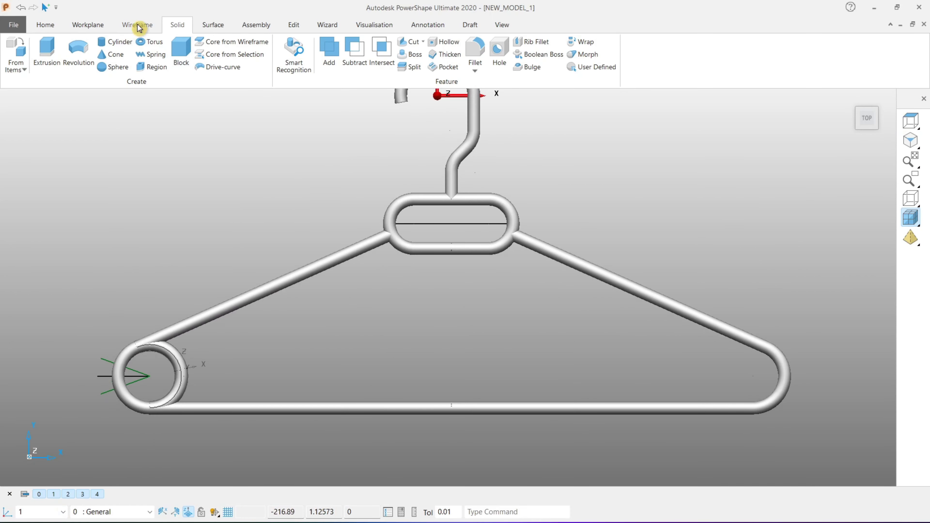
Step: Draw a vertical line down from the top loop's midpoint into the frame
{"action": "left_click", "coordinate": [137, 24]}
{"action": "left_click", "coordinate": [17, 51]}
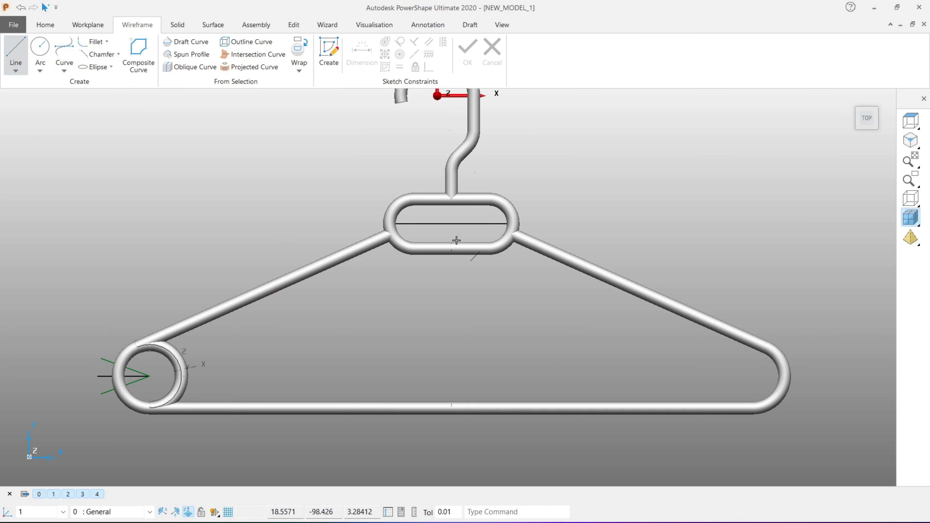
{"action": "left_click", "coordinate": [451, 224]}
{"action": "left_click", "coordinate": [452, 347]}
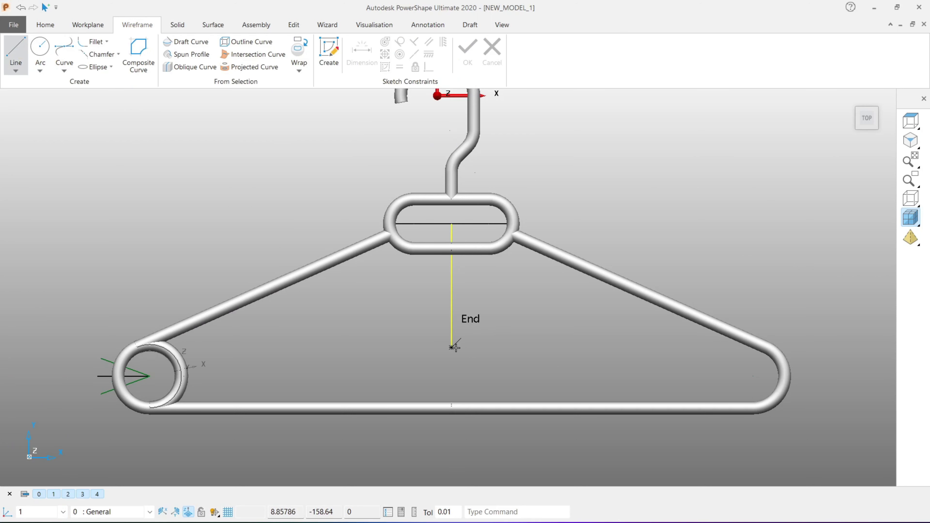
{"action": "key", "text": "Escape"}
{"action": "left_click", "coordinate": [179, 357]}
{"action": "scroll", "coordinate": [259, 268], "scroll_direction": "up", "scroll_amount": 1}
{"action": "scroll", "coordinate": [259, 269], "scroll_direction": "down", "scroll_amount": 1}
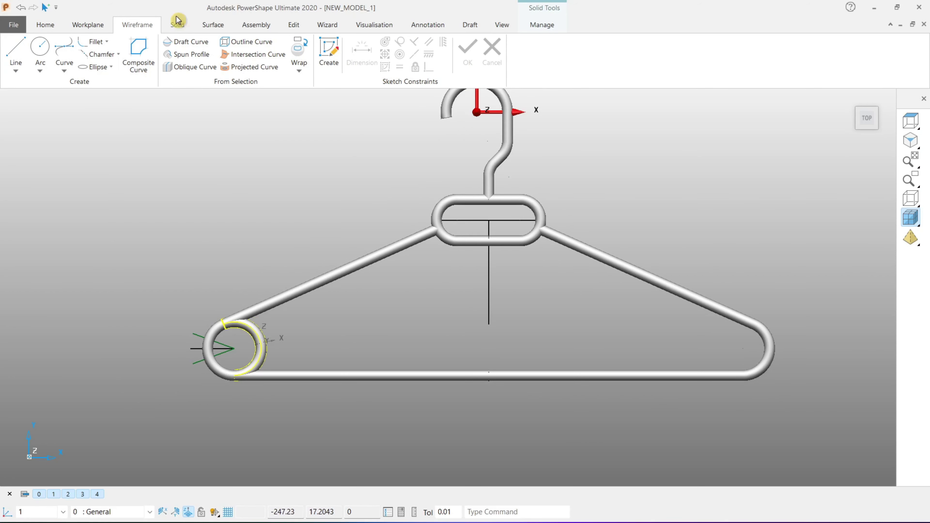
Step: Mirror the end ring across the vertical centre line to the opposite bend
{"action": "left_click", "coordinate": [293, 25]}
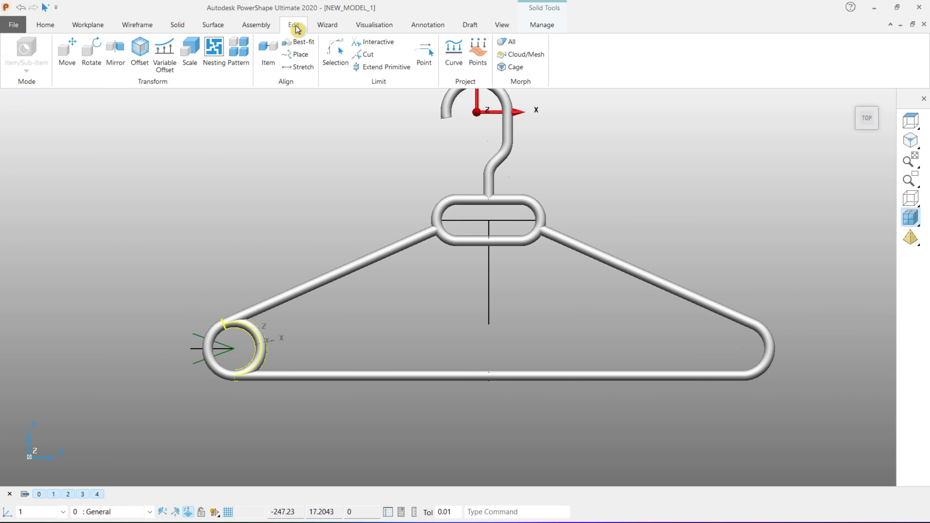
{"action": "left_click", "coordinate": [116, 51]}
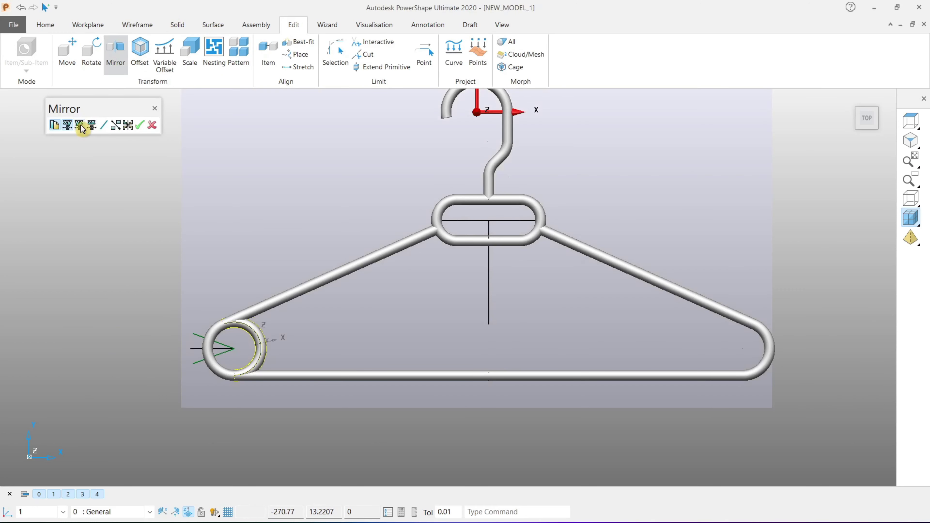
{"action": "left_click", "coordinate": [104, 125]}
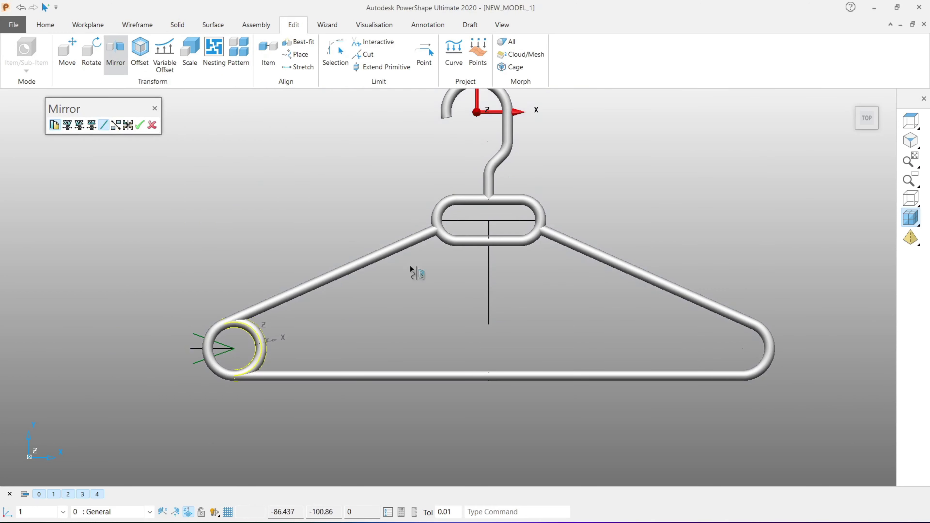
{"action": "left_click", "coordinate": [489, 308]}
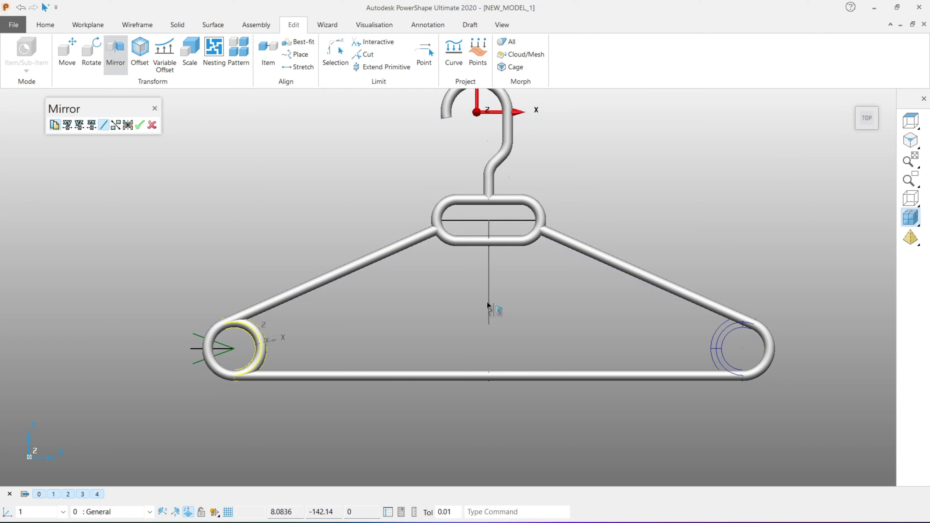
{"action": "left_click", "coordinate": [153, 125]}
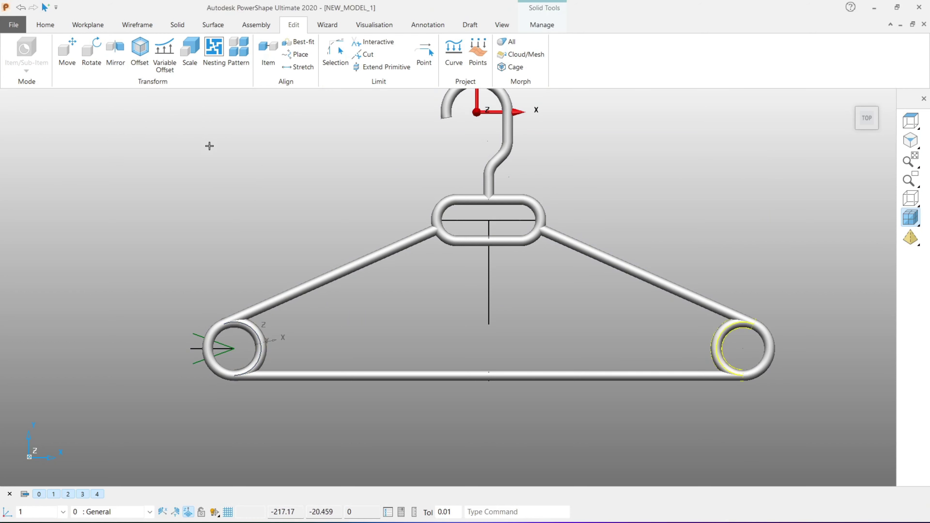
{"action": "mouse_move", "coordinate": [255, 118]}
{"action": "middle_mouse_down"}
{"action": "mouse_move", "coordinate": [284, 274]}
{"action": "mouse_move", "coordinate": [253, 326]}
{"action": "mouse_move", "coordinate": [201, 90]}
{"action": "middle_mouse_up"}
Step: Join the left and right end rings to the hanger body
{"action": "left_click", "coordinate": [252, 327]}
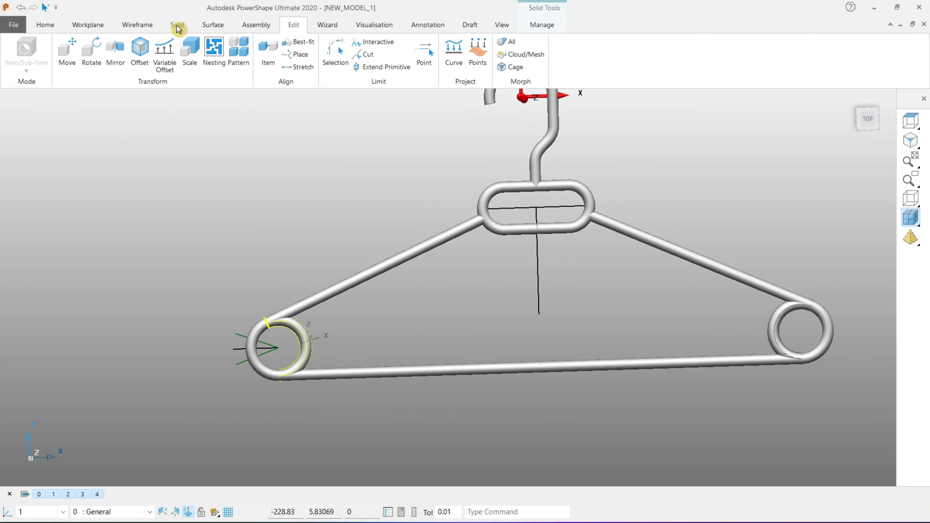
{"action": "left_click", "coordinate": [177, 24]}
{"action": "left_click", "coordinate": [329, 49]}
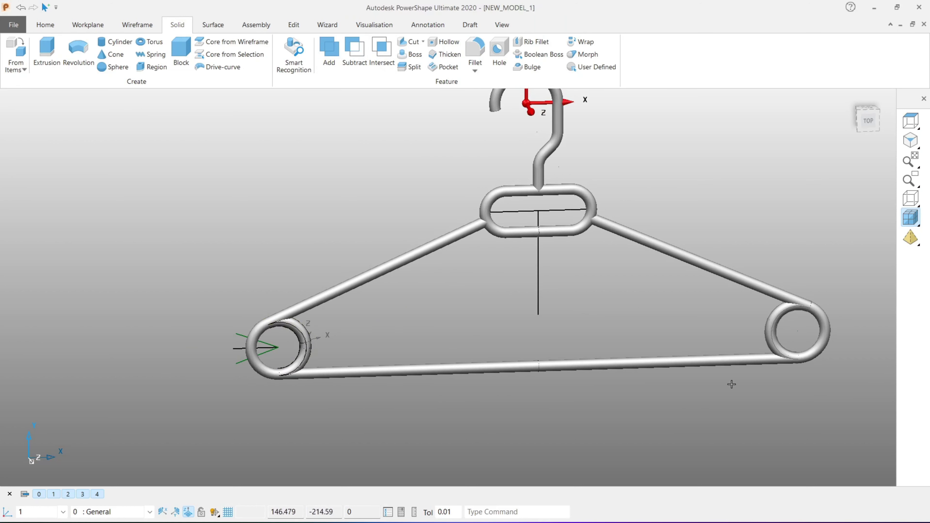
{"action": "scroll", "coordinate": [732, 384], "scroll_direction": "up", "scroll_amount": 3}
{"action": "left_click", "coordinate": [809, 305]}
{"action": "scroll", "coordinate": [467, 310], "scroll_direction": "down", "scroll_amount": 3}
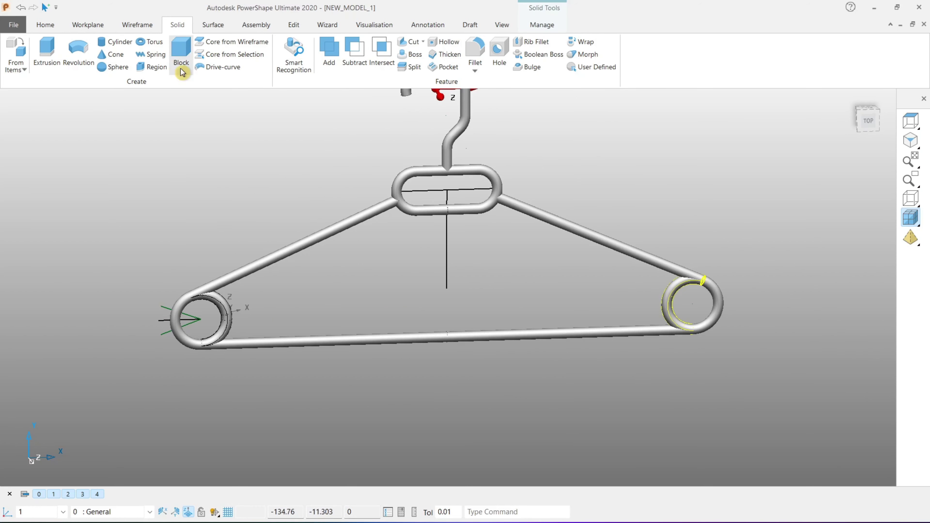
{"action": "left_click", "coordinate": [329, 51]}
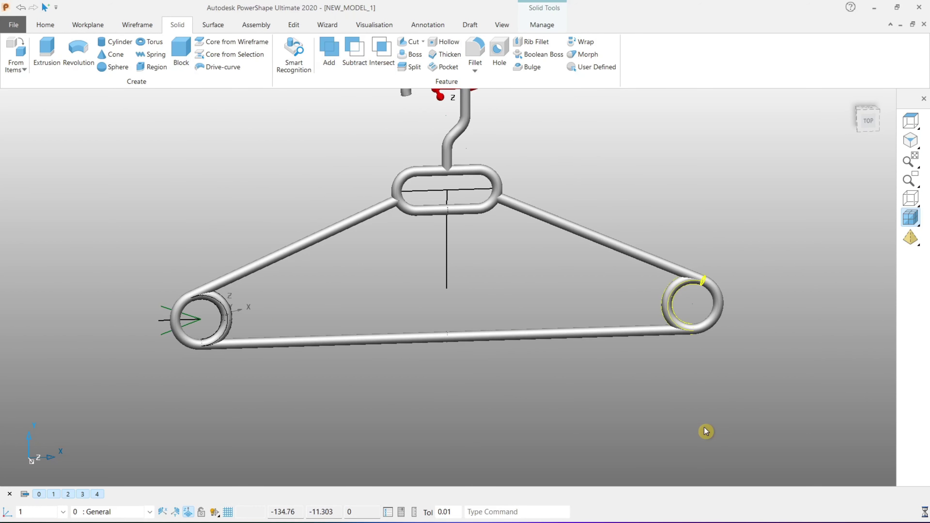
{"action": "left_click", "coordinate": [680, 398]}
{"action": "middle_click_drag", "start_coordinate": [613, 246], "coordinate": [643, 352], "text": "shift"}
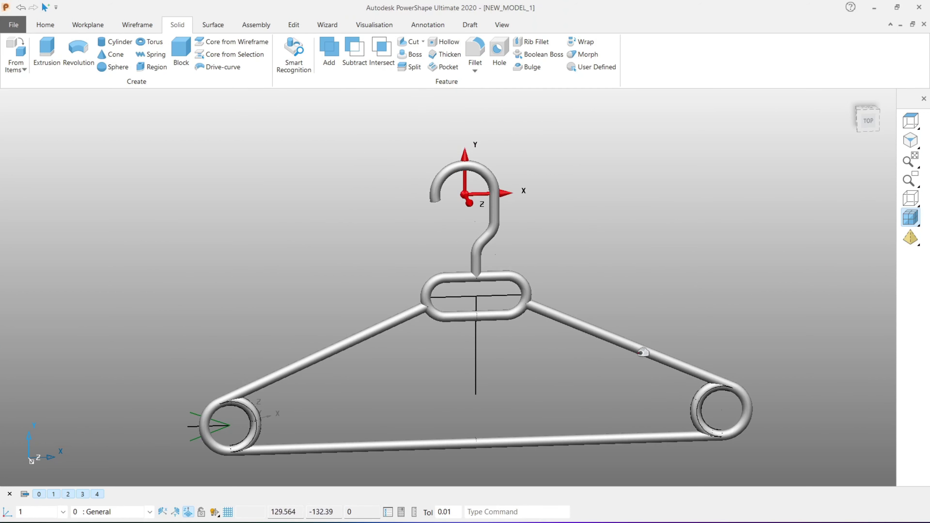
{"action": "left_click", "coordinate": [507, 317]}
{"action": "scroll", "coordinate": [504, 317], "scroll_direction": "up", "scroll_amount": 2}
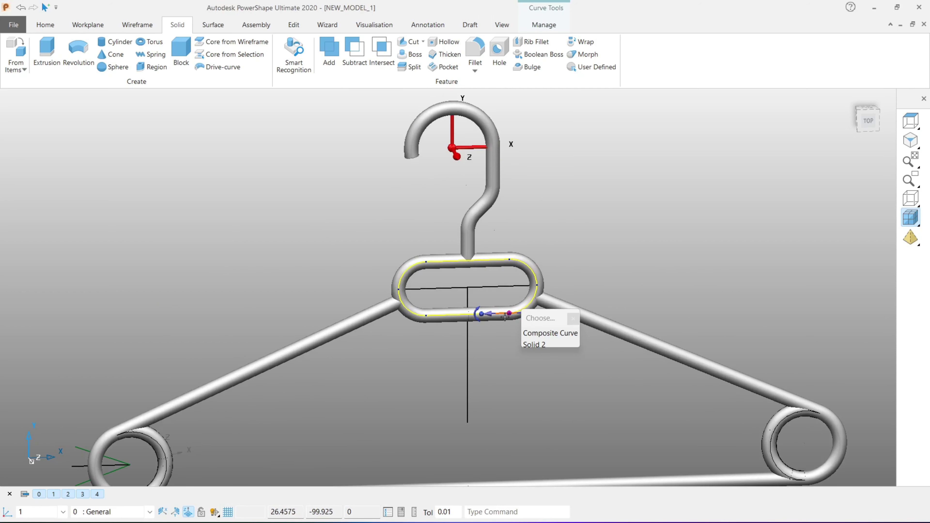
{"action": "left_click", "coordinate": [540, 345]}
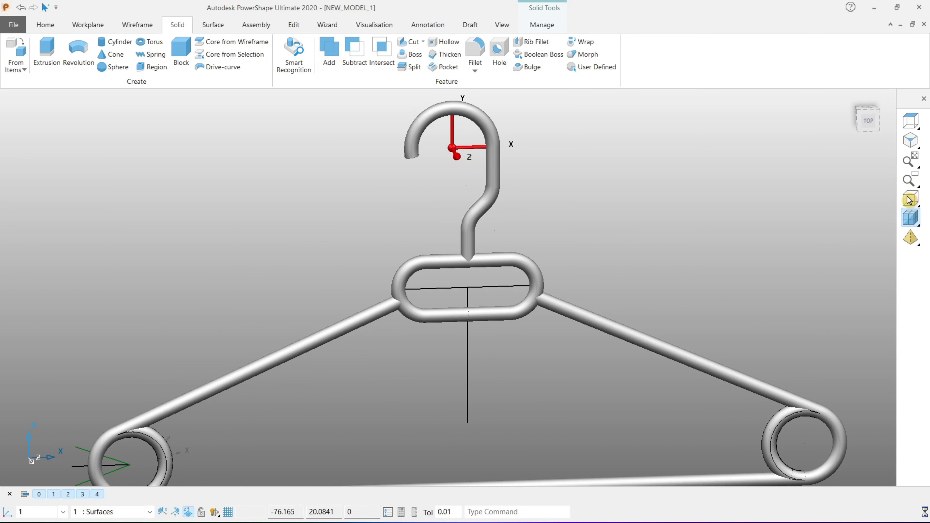
{"action": "left_click", "coordinate": [726, 224]}
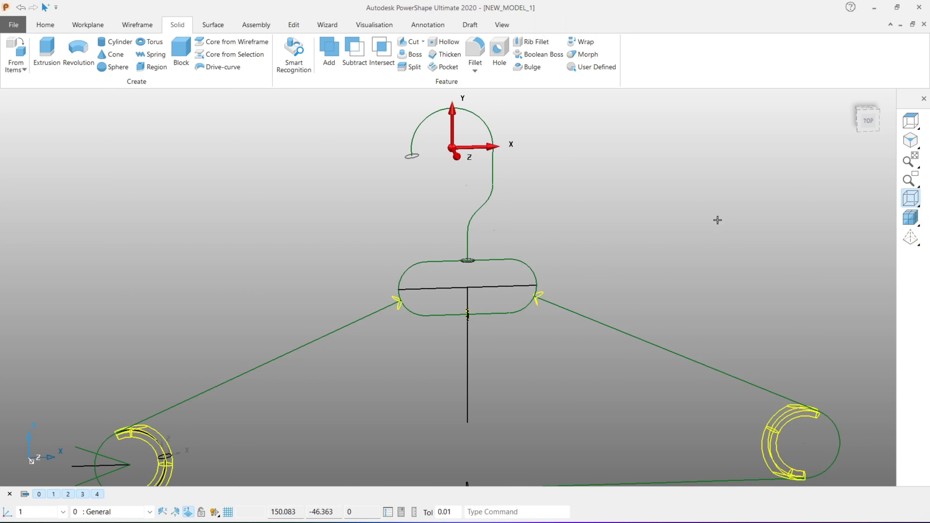
{"action": "key", "text": "ctrl+shift+w"}
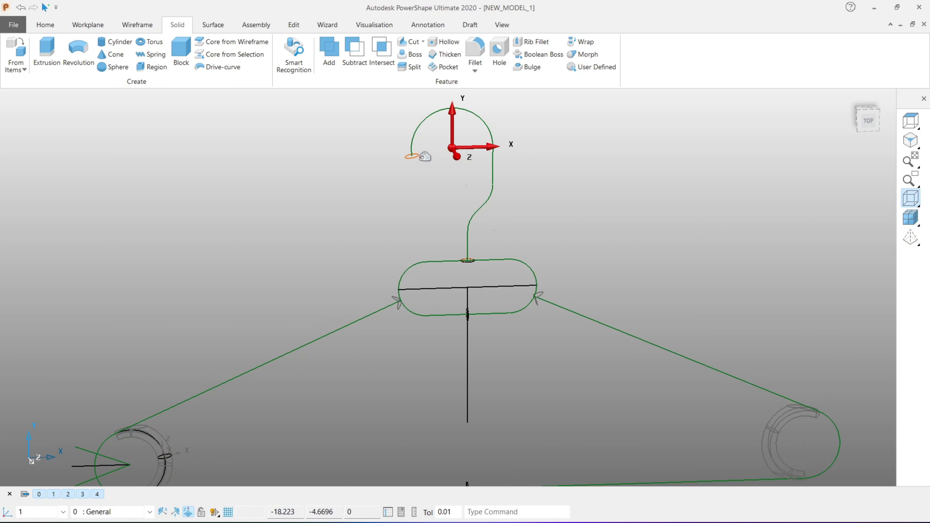
{"action": "left_click", "coordinate": [421, 154]}
{"action": "left_click", "coordinate": [698, 225]}
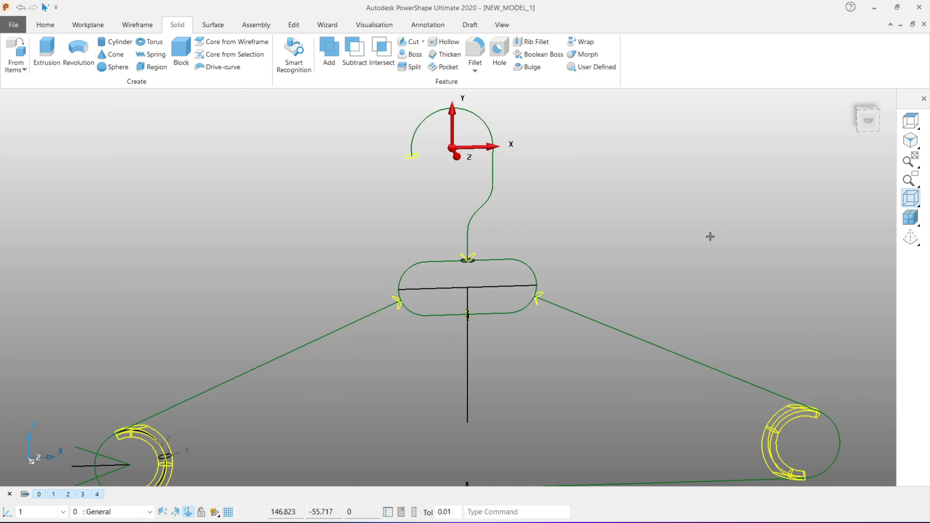
{"action": "left_click", "coordinate": [915, 202]}
{"action": "left_click", "coordinate": [911, 220]}
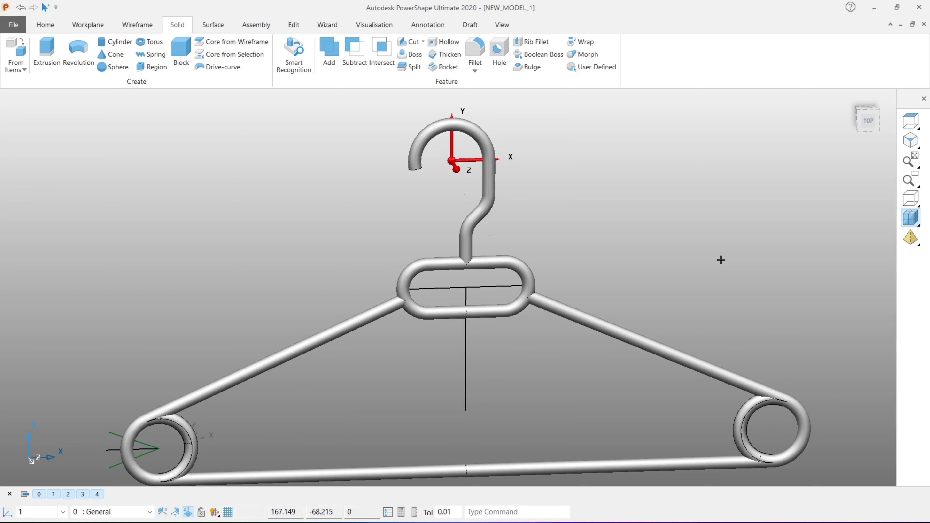
Step: From the top view, select the left-loop curve, then orbit to a tilted 3D view
{"action": "middle_click_drag", "start_coordinate": [679, 315], "coordinate": [684, 290], "text": "shift"}
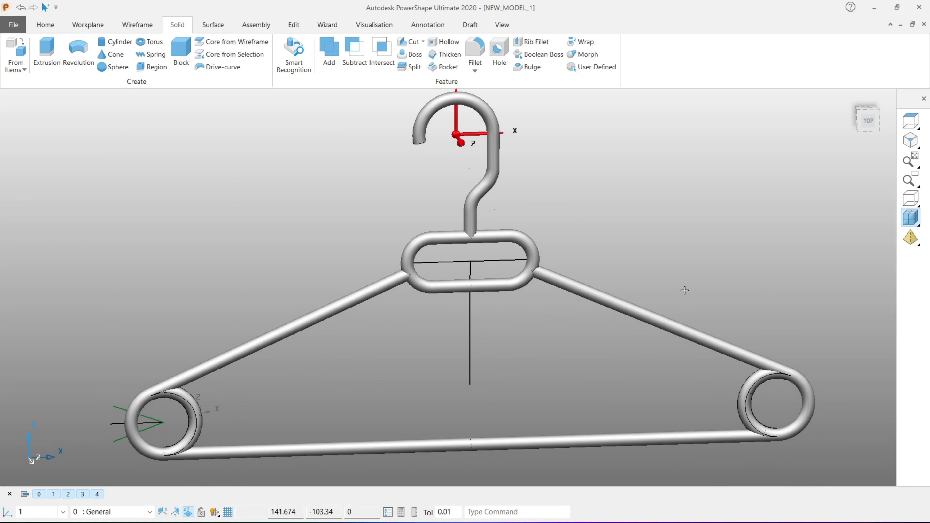
{"action": "left_click", "coordinate": [867, 118]}
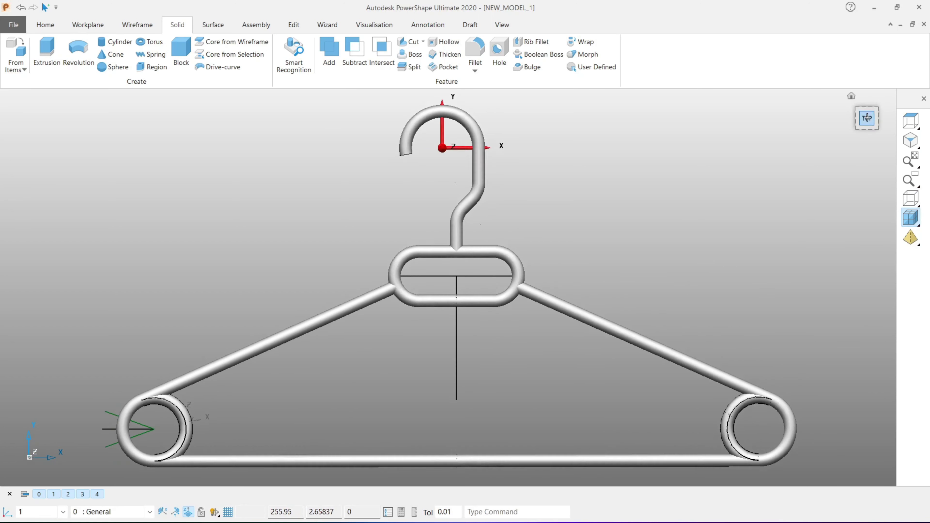
{"action": "scroll", "coordinate": [511, 293], "scroll_direction": "up", "scroll_amount": 1}
{"action": "scroll", "coordinate": [235, 376], "scroll_direction": "up", "scroll_amount": 2}
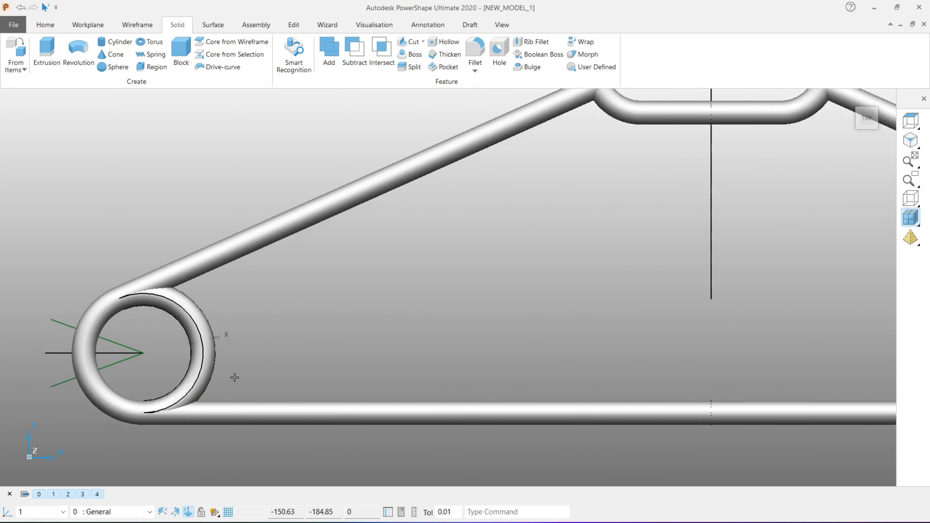
{"action": "scroll", "coordinate": [280, 379], "scroll_direction": "up", "scroll_amount": 2}
{"action": "left_click", "coordinate": [242, 352]}
{"action": "scroll", "coordinate": [403, 285], "scroll_direction": "down", "scroll_amount": 5}
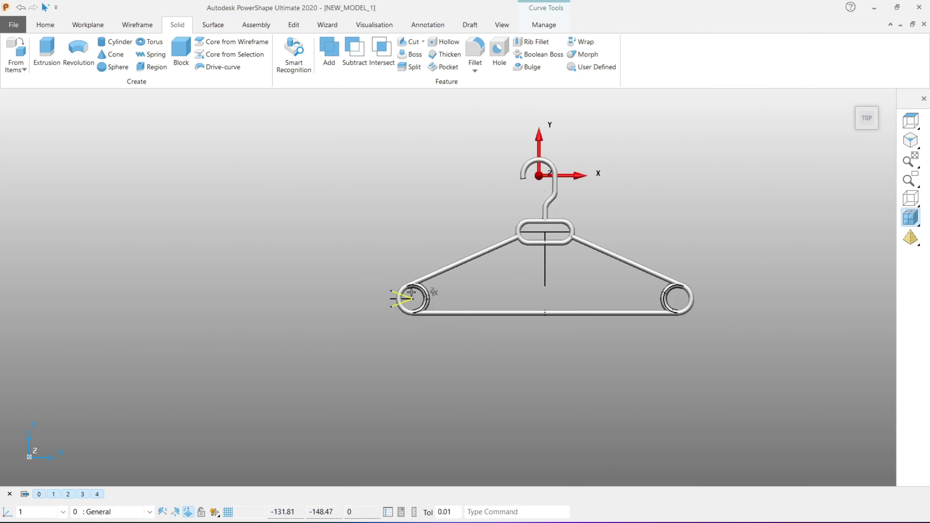
{"action": "middle_click_drag", "start_coordinate": [402, 285], "coordinate": [395, 296]}
{"action": "scroll", "coordinate": [303, 299], "scroll_direction": "up", "scroll_amount": 2}
{"action": "scroll", "coordinate": [346, 324], "scroll_direction": "down", "scroll_amount": 2}
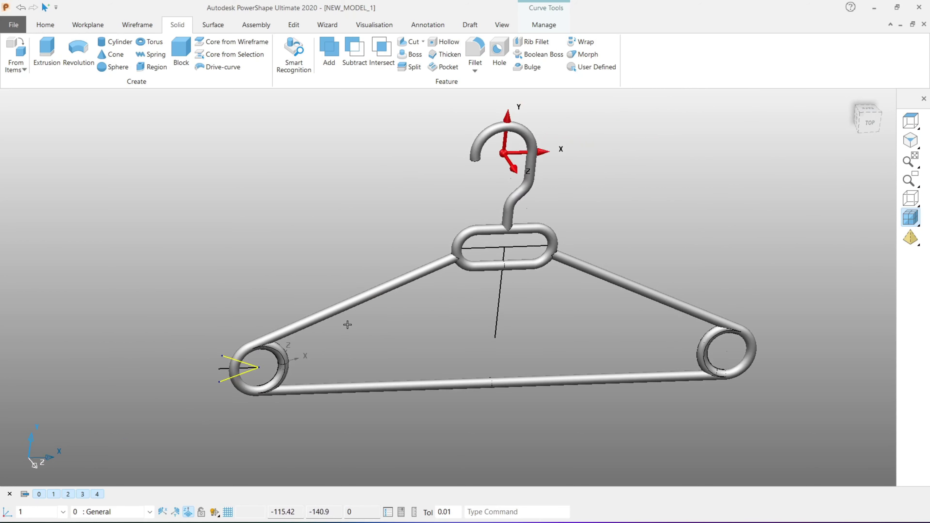
{"action": "middle_click_drag", "start_coordinate": [347, 323], "coordinate": [614, 424]}
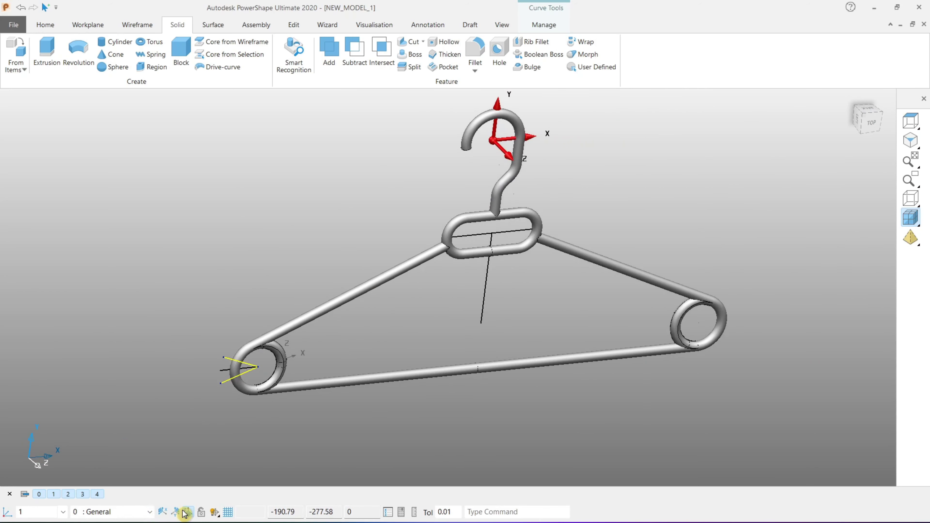
{"action": "middle_click_drag", "start_coordinate": [238, 372], "coordinate": [218, 260]}
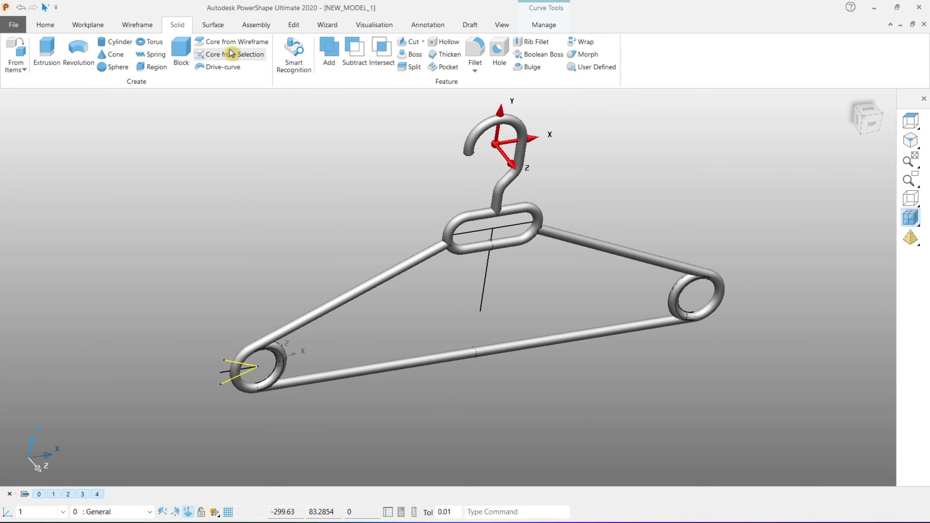
Step: Extrude a surface from the left-loop curve with equal lengths of 100 both ways
{"action": "left_click", "coordinate": [219, 27]}
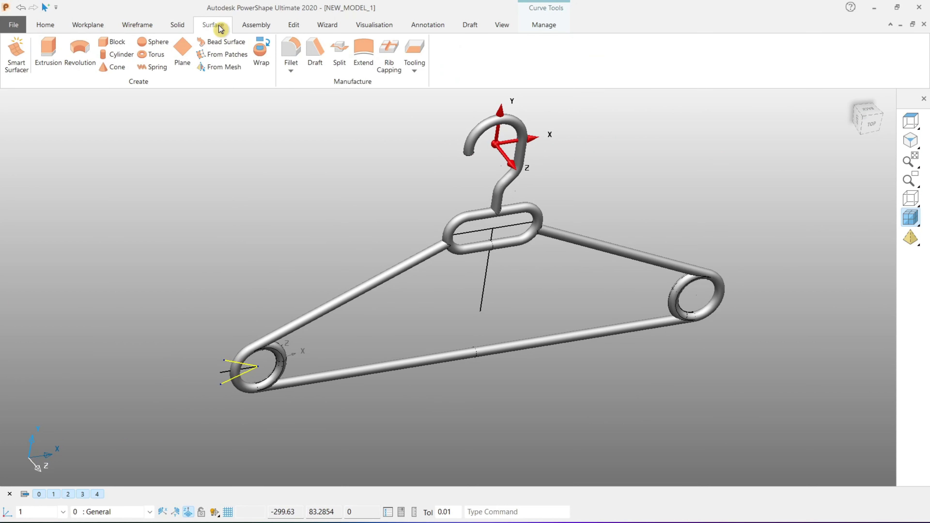
{"action": "left_click", "coordinate": [51, 55]}
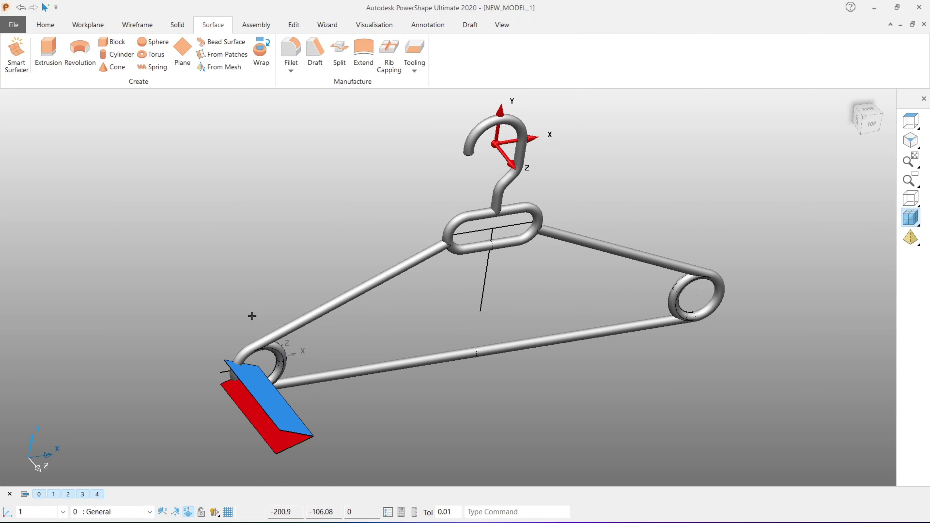
{"action": "scroll", "coordinate": [234, 389], "scroll_direction": "up", "scroll_amount": 3}
{"action": "double_click", "coordinate": [270, 416]}
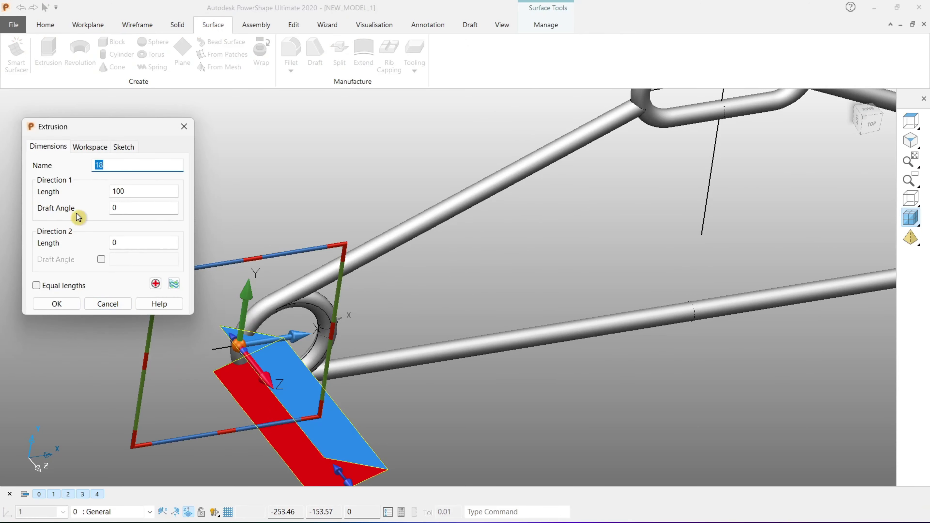
{"action": "left_click", "coordinate": [36, 285]}
{"action": "left_click", "coordinate": [56, 304]}
{"action": "scroll", "coordinate": [140, 241], "scroll_direction": "down", "scroll_amount": 3}
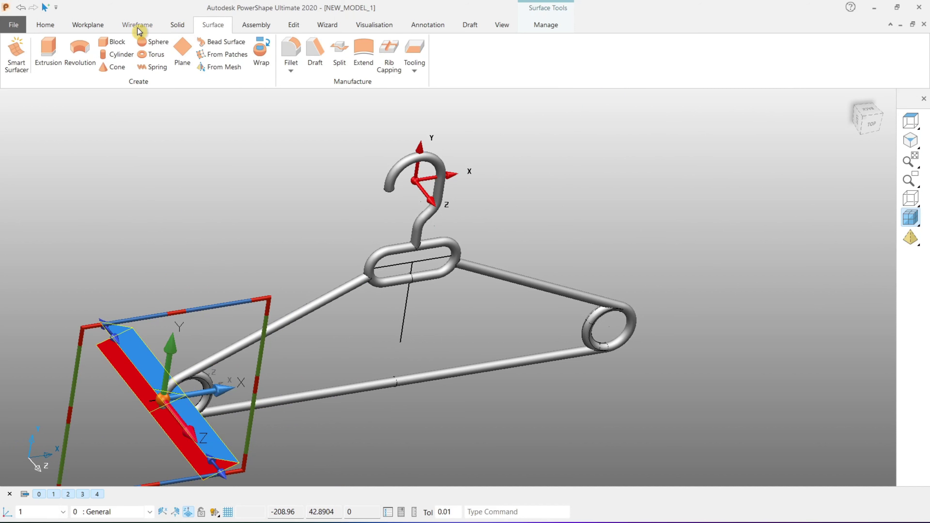
{"action": "left_click", "coordinate": [291, 27]}
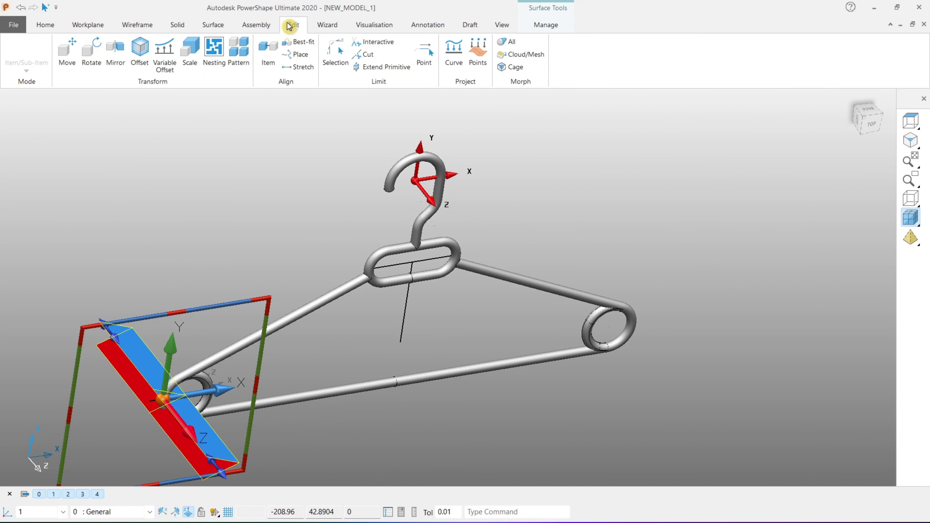
Step: Mirror the extruded surface about the vertical centre line and cut the right ring with the copy
{"action": "left_click", "coordinate": [121, 57]}
{"action": "left_click", "coordinate": [105, 126]}
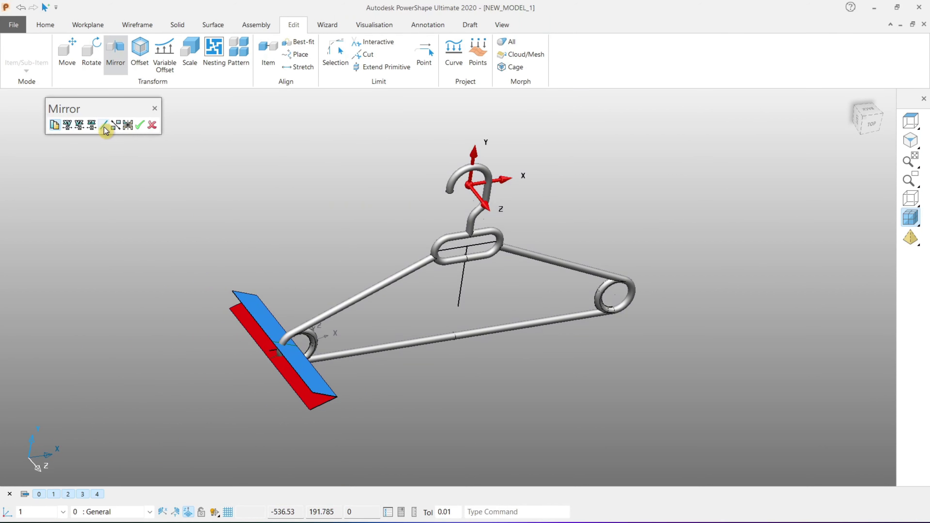
{"action": "left_click", "coordinate": [103, 125]}
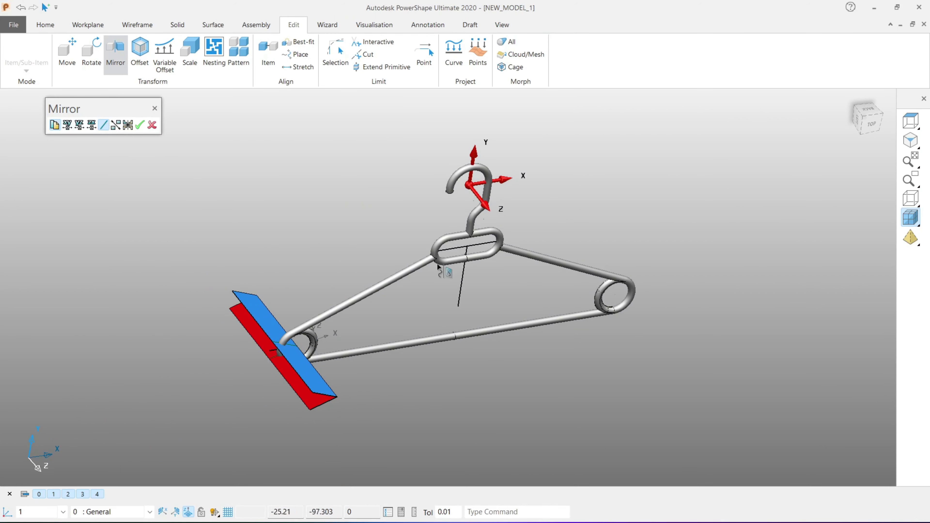
{"action": "left_click", "coordinate": [460, 293]}
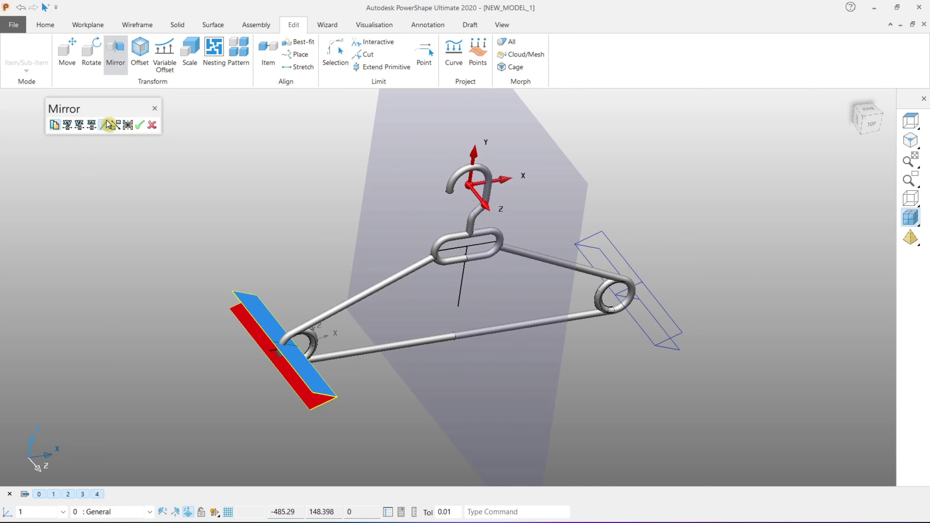
{"action": "left_click", "coordinate": [131, 126]}
{"action": "left_click", "coordinate": [140, 125]}
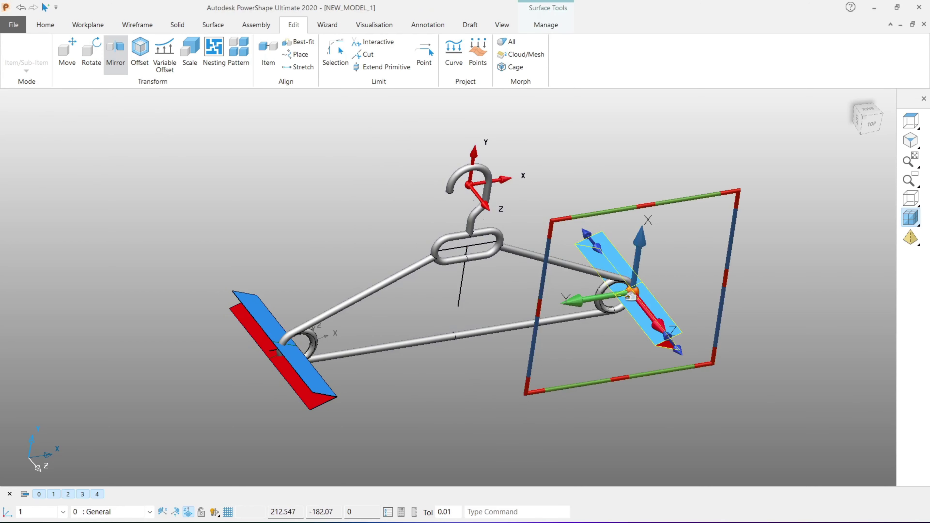
{"action": "left_click", "coordinate": [177, 24]}
{"action": "left_click", "coordinate": [378, 48]}
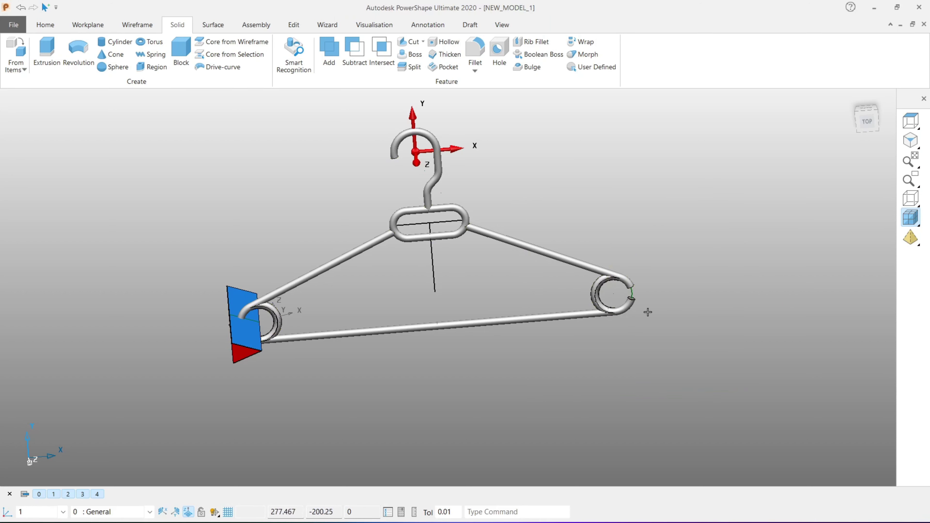
Step: Cut the left ring open by subtracting the left extruded surface from the solid
{"action": "scroll", "coordinate": [180, 436], "scroll_direction": "up", "scroll_amount": 2}
{"action": "scroll", "coordinate": [301, 328], "scroll_direction": "up", "scroll_amount": 2}
{"action": "left_click", "coordinate": [305, 260]}
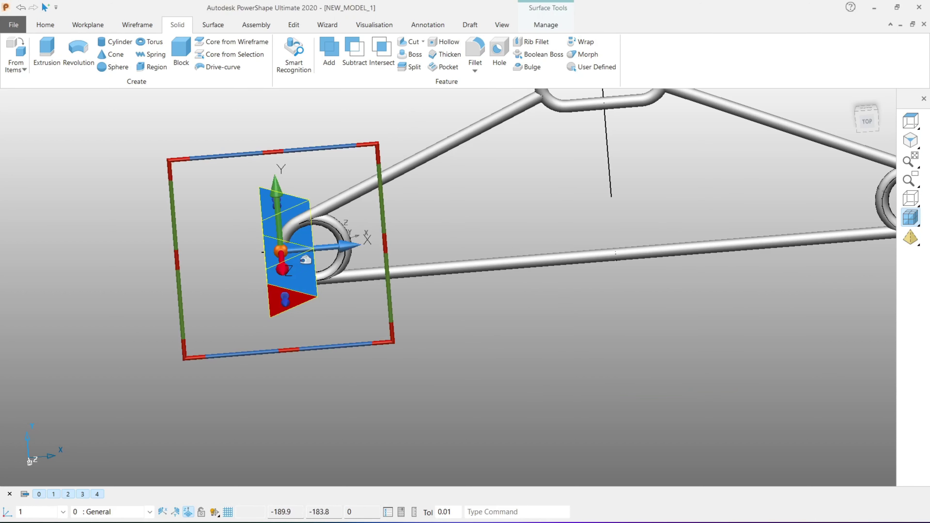
{"action": "middle_click_drag", "start_coordinate": [440, 182], "coordinate": [301, 270], "text": "shift"}
{"action": "left_click", "coordinate": [358, 57]}
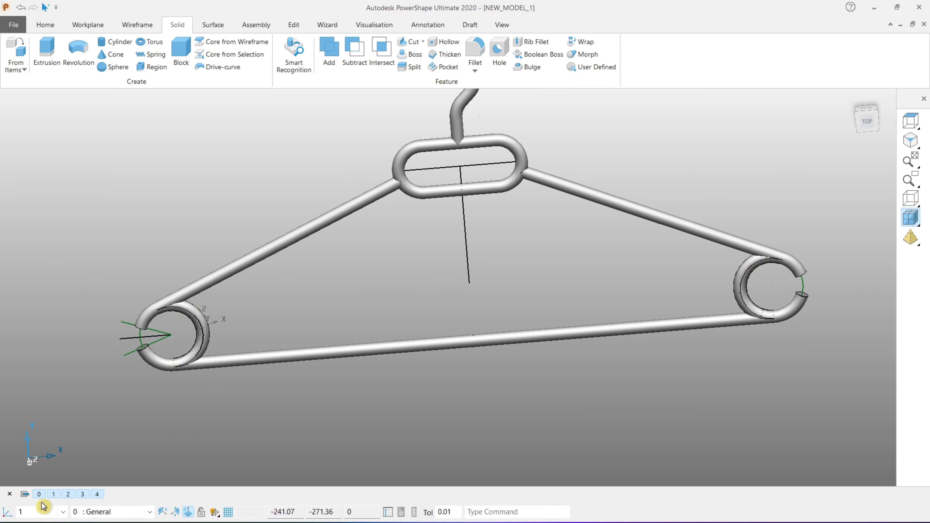
Step: Switch off level 0 (General) and zoom in to inspect the open left hook
{"action": "left_click", "coordinate": [42, 494]}
{"action": "middle_click_drag", "start_coordinate": [439, 330], "coordinate": [332, 297]}
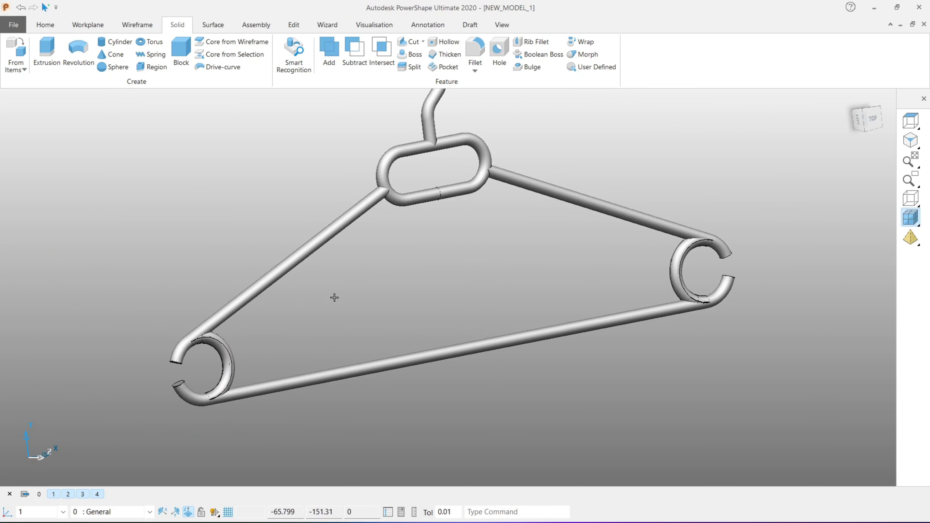
{"action": "scroll", "coordinate": [332, 297], "scroll_direction": "up", "scroll_amount": 3}
{"action": "scroll", "coordinate": [291, 316], "scroll_direction": "up", "scroll_amount": 3}
{"action": "scroll", "coordinate": [347, 285], "scroll_direction": "up", "scroll_amount": 3}
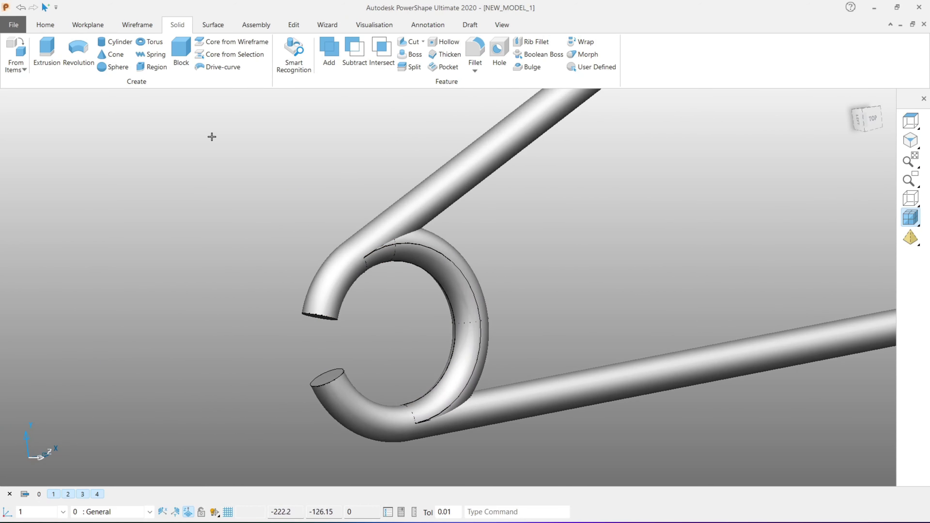
Step: Fillet the first hook's two open end edges with radius 3.5
{"action": "left_click", "coordinate": [476, 51]}
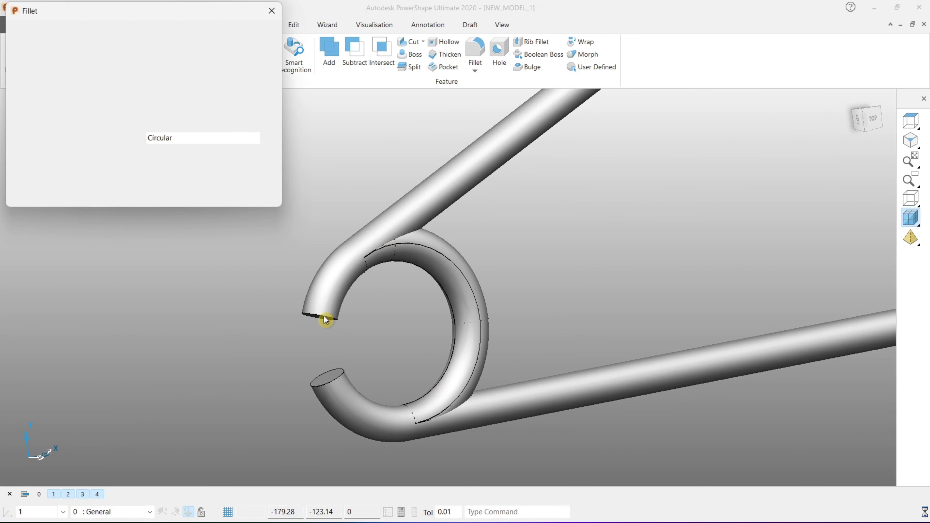
{"action": "left_click", "coordinate": [326, 320]}
{"action": "left_click", "coordinate": [327, 377]}
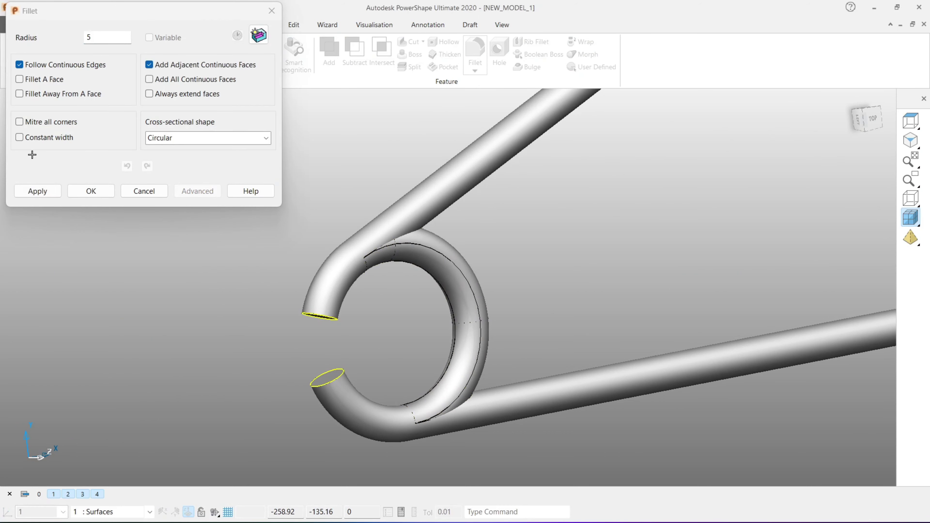
{"action": "left_click", "coordinate": [98, 37]}
{"action": "type", "text": "3.5"}
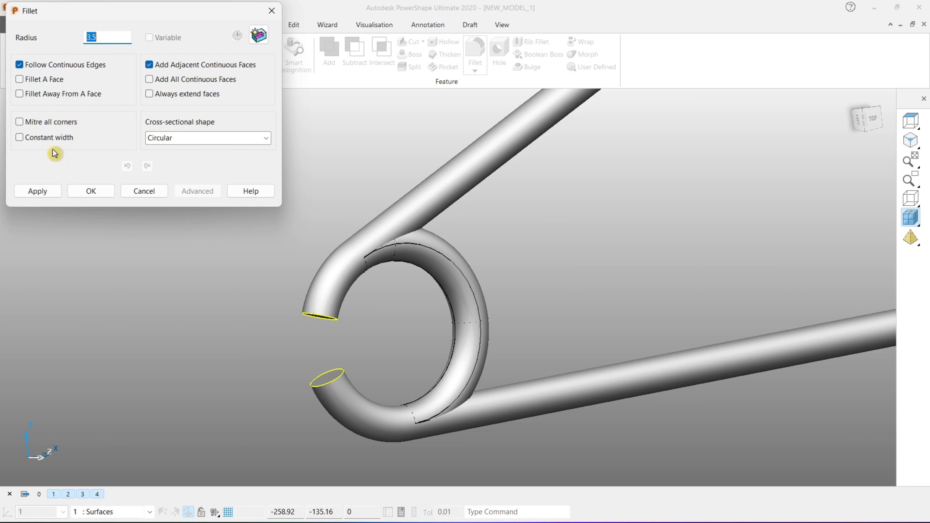
{"action": "left_click", "coordinate": [45, 194]}
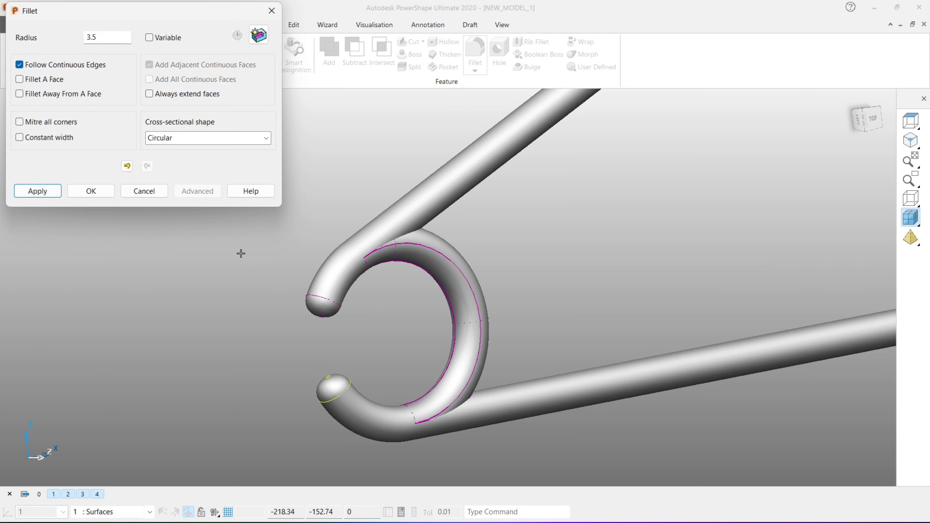
Step: Fillet the second hook's upper and lower open ends with the same 3.5 radius
{"action": "mouse_move", "coordinate": [505, 277]}
{"action": "middle_mouse_down"}
{"action": "mouse_move", "coordinate": [455, 312]}
{"action": "mouse_move", "coordinate": [401, 262]}
{"action": "middle_mouse_up"}
{"action": "scroll", "coordinate": [401, 263], "scroll_direction": "down", "scroll_amount": 3}
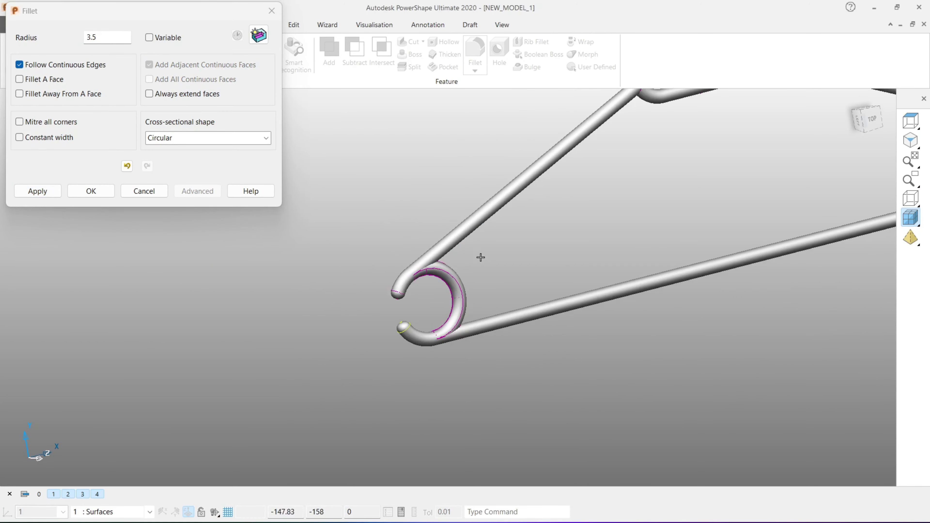
{"action": "middle_click_drag", "start_coordinate": [482, 258], "coordinate": [249, 376], "text": "shift"}
{"action": "mouse_move", "coordinate": [608, 228]}
{"action": "middle_mouse_down"}
{"action": "mouse_move", "coordinate": [375, 270]}
{"action": "mouse_move", "coordinate": [642, 183]}
{"action": "middle_mouse_up"}
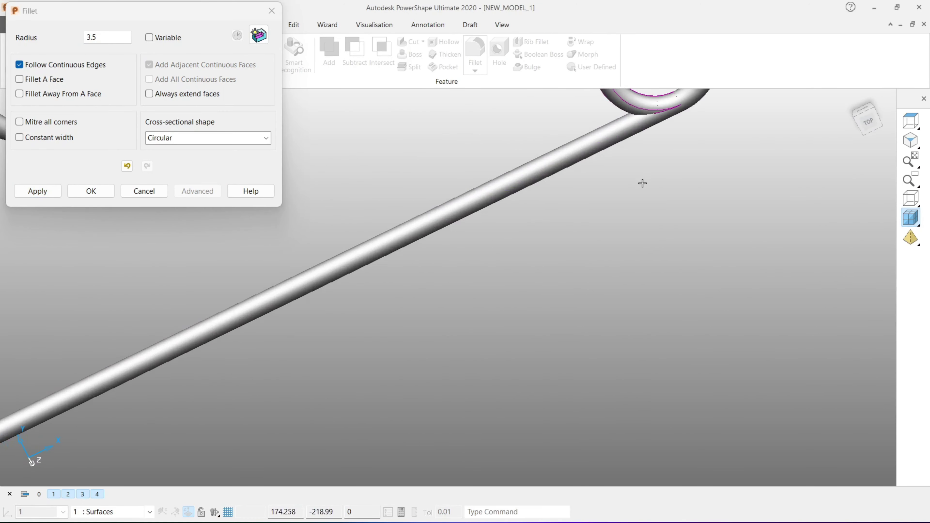
{"action": "scroll", "coordinate": [502, 262], "scroll_direction": "up", "scroll_amount": 3}
{"action": "scroll", "coordinate": [502, 262], "scroll_direction": "up", "scroll_amount": 3}
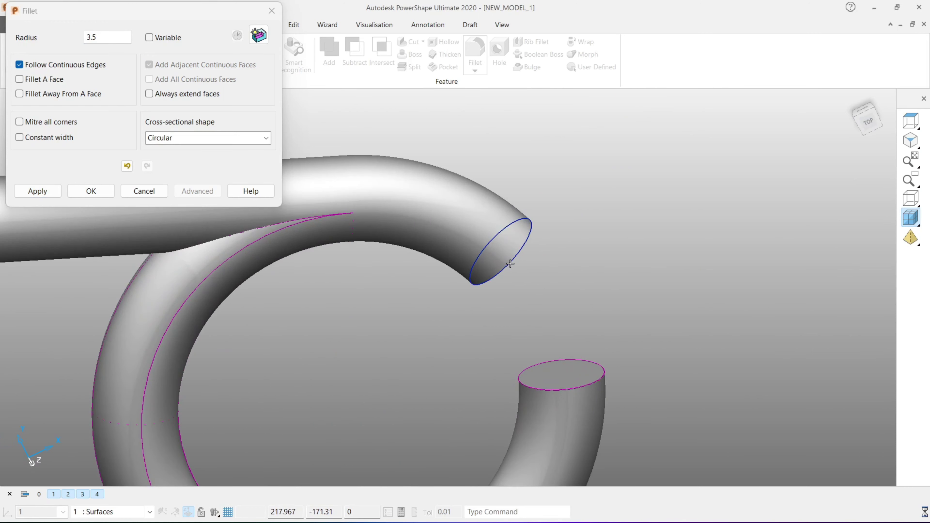
{"action": "left_click", "coordinate": [511, 264]}
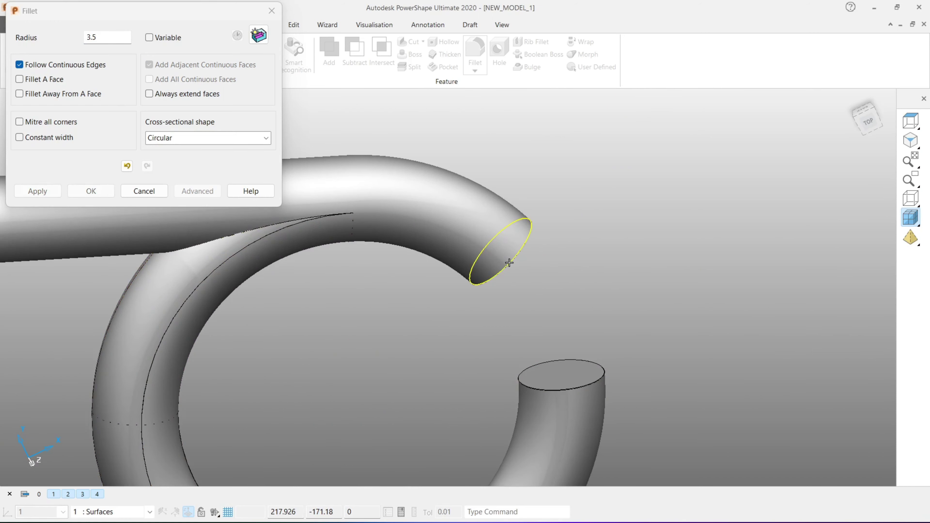
{"action": "left_click", "coordinate": [568, 391]}
{"action": "scroll", "coordinate": [627, 270], "scroll_direction": "down", "scroll_amount": 3}
{"action": "scroll", "coordinate": [518, 363], "scroll_direction": "up", "scroll_amount": 2}
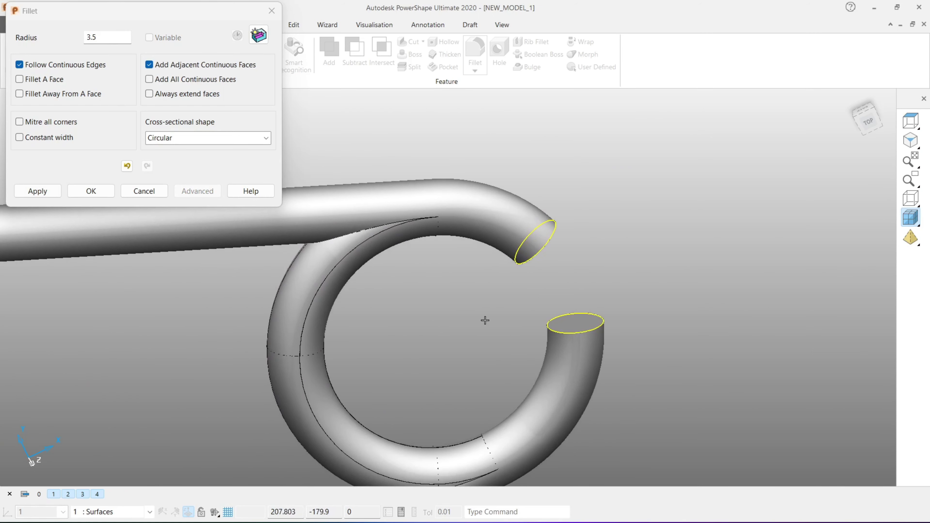
{"action": "left_click", "coordinate": [36, 191]}
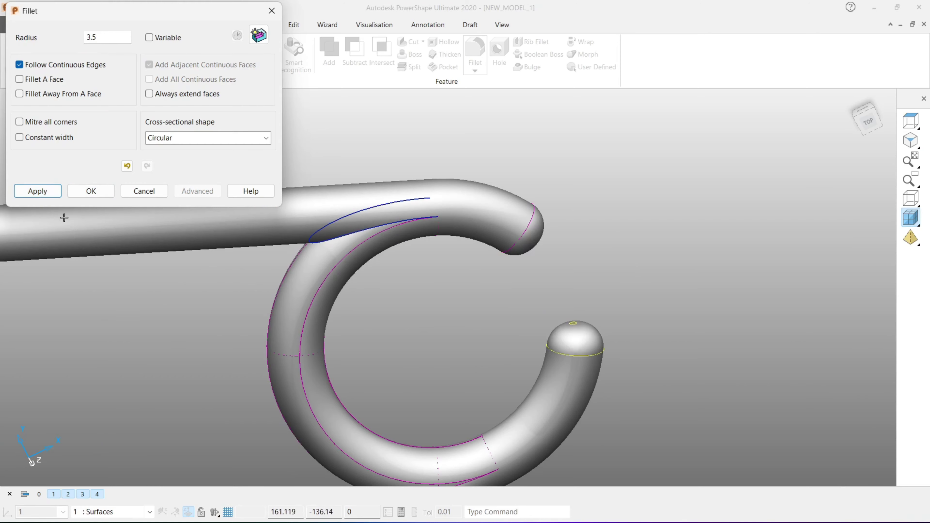
Step: Close the Fillet dialog and clear the edge selection
{"action": "left_click", "coordinate": [160, 188]}
{"action": "left_click", "coordinate": [659, 196]}
{"action": "scroll", "coordinate": [657, 199], "scroll_direction": "down", "scroll_amount": 2}
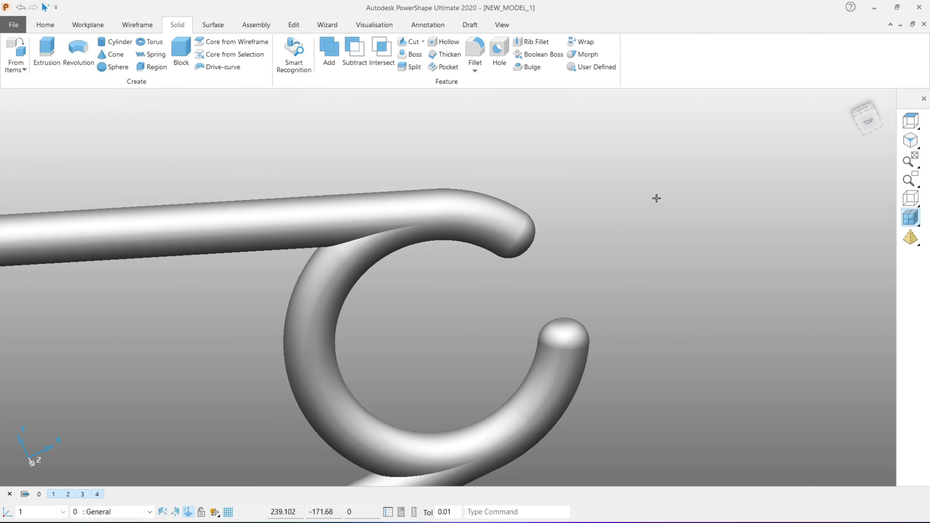
{"action": "scroll", "coordinate": [671, 209], "scroll_direction": "down", "scroll_amount": 2}
Step: Fillet the question-mark hook's open tip edge with radius 3.5
{"action": "left_click", "coordinate": [870, 124]}
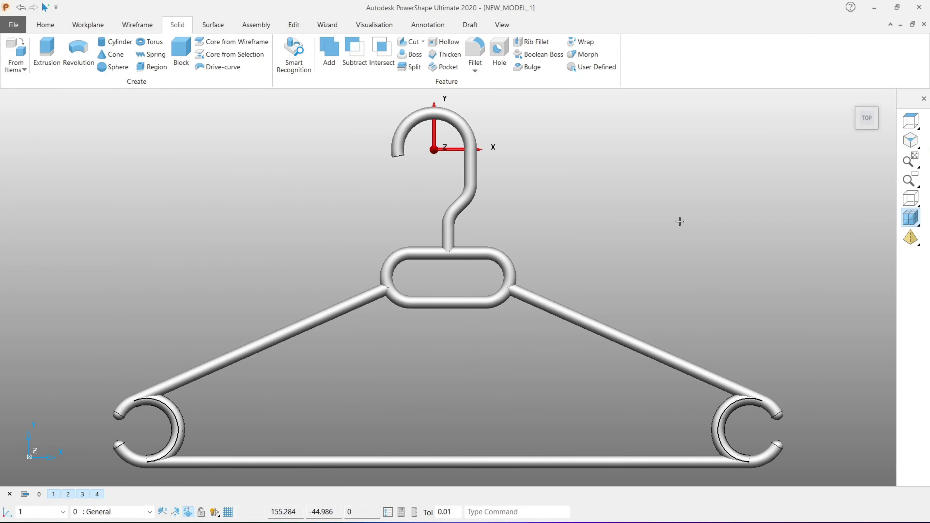
{"action": "scroll", "coordinate": [440, 284], "scroll_direction": "up", "scroll_amount": 2}
{"action": "scroll", "coordinate": [397, 109], "scroll_direction": "up", "scroll_amount": 2}
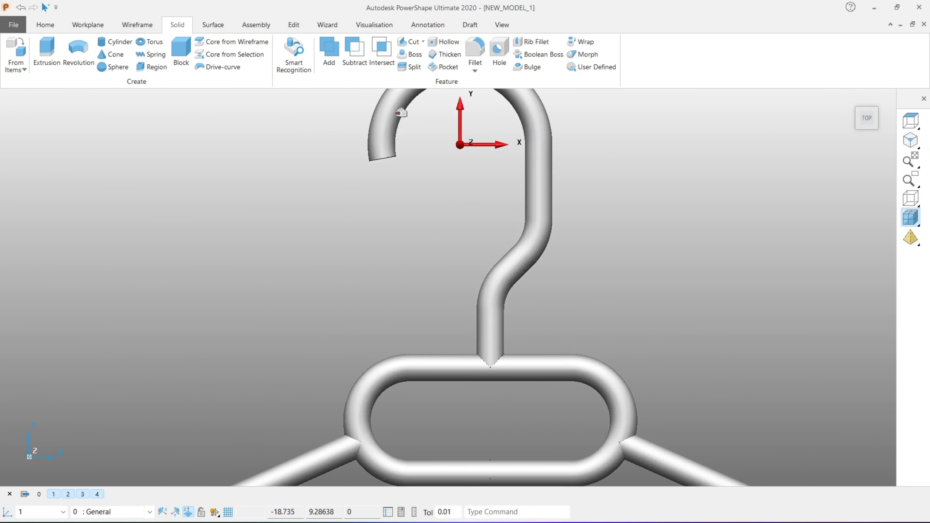
{"action": "scroll", "coordinate": [397, 108], "scroll_direction": "up", "scroll_amount": 2}
{"action": "middle_click_drag", "start_coordinate": [494, 263], "coordinate": [469, 189]}
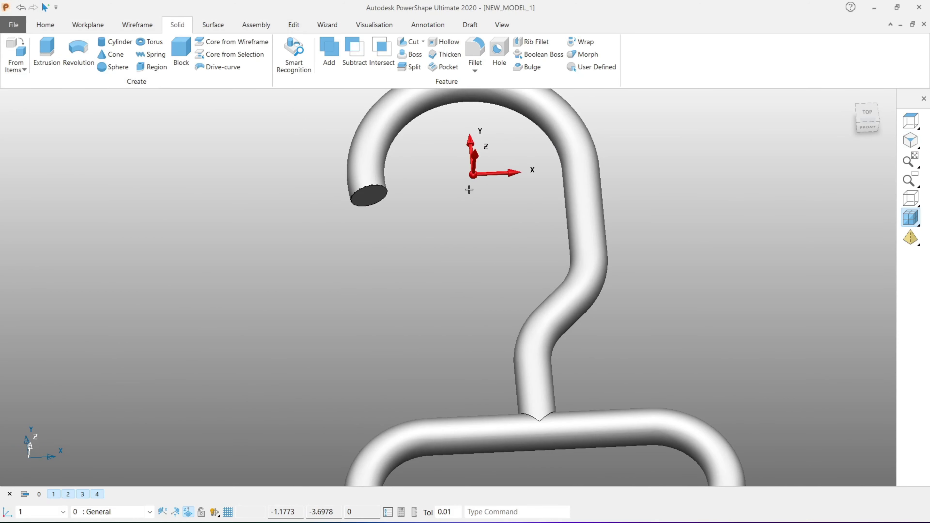
{"action": "left_click", "coordinate": [475, 53]}
{"action": "left_click", "coordinate": [367, 206]}
{"action": "left_click", "coordinate": [371, 185]}
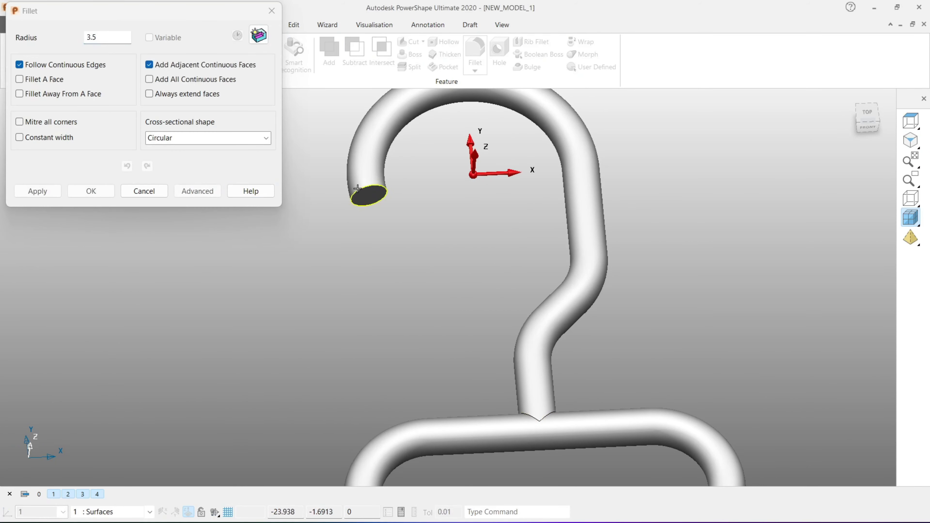
{"action": "left_click", "coordinate": [39, 191]}
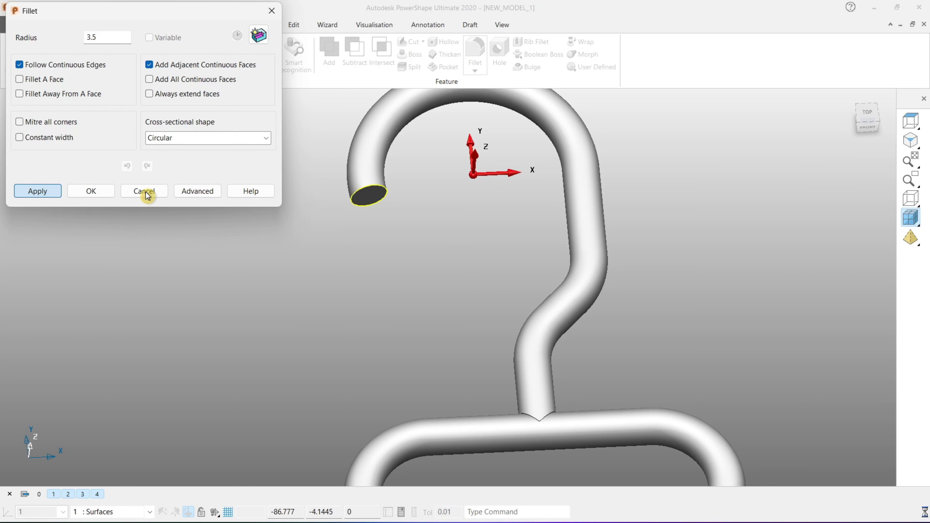
Step: Fillet the two edges where the hook stem meets the oval loop with radius 1
{"action": "middle_click_drag", "start_coordinate": [416, 296], "coordinate": [504, 399]}
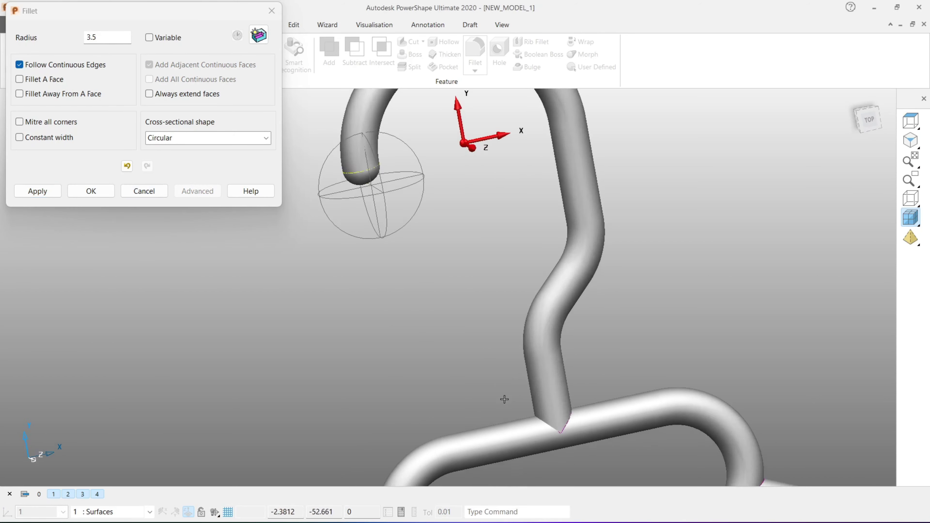
{"action": "scroll", "coordinate": [505, 399], "scroll_direction": "down", "scroll_amount": 3}
{"action": "scroll", "coordinate": [440, 261], "scroll_direction": "up", "scroll_amount": 5}
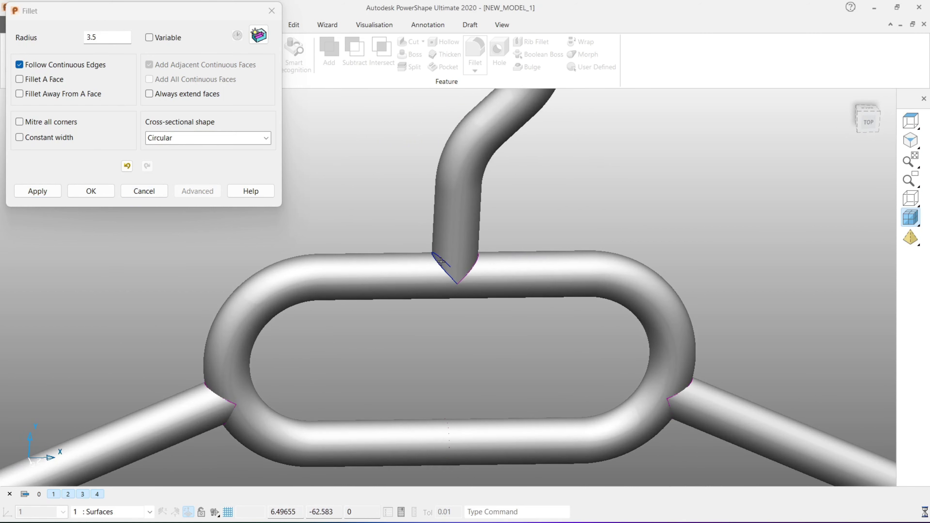
{"action": "left_click", "coordinate": [440, 261]}
{"action": "left_click", "coordinate": [476, 262], "text": "shift"}
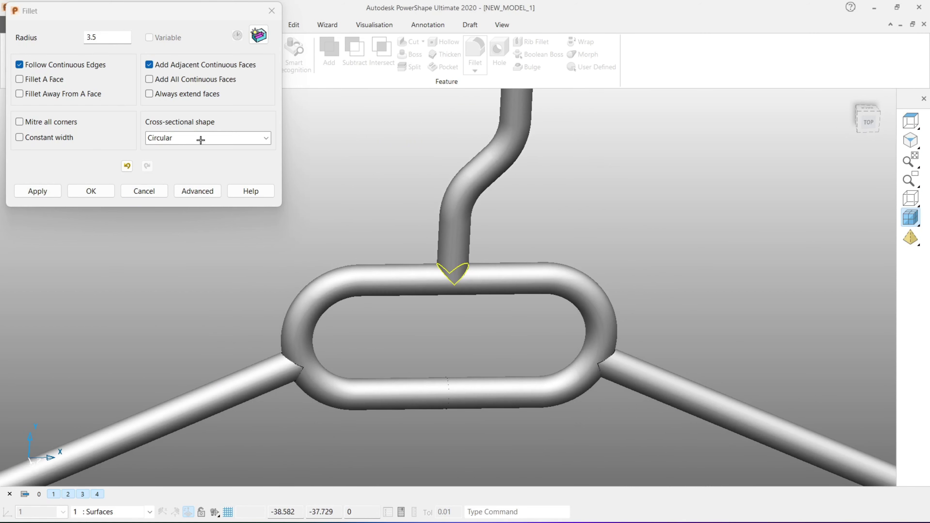
{"action": "double_click", "coordinate": [98, 37]}
{"action": "type", "text": "1"}
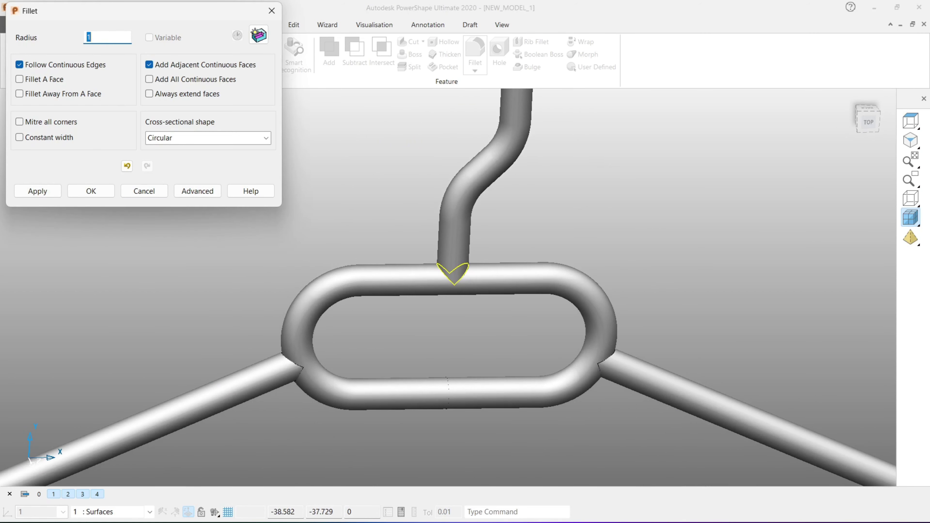
{"action": "left_click", "coordinate": [38, 190]}
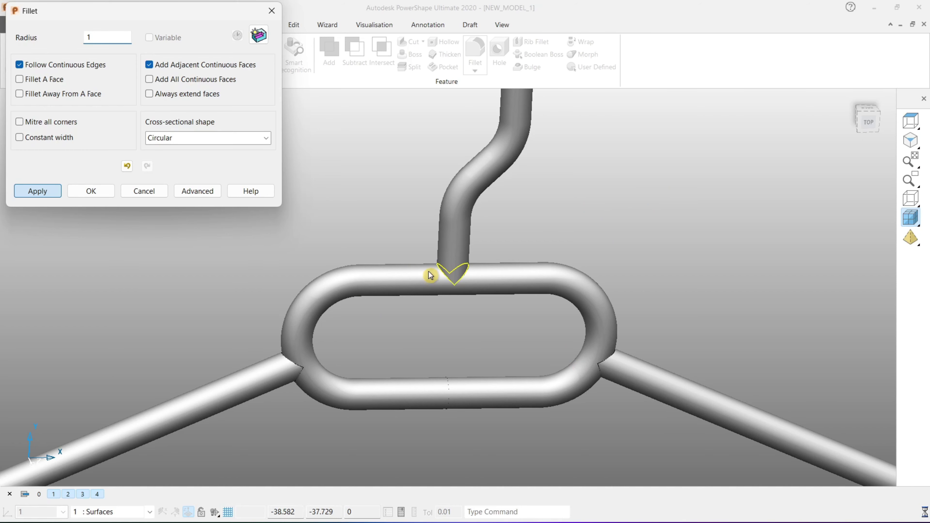
{"action": "left_click", "coordinate": [442, 271]}
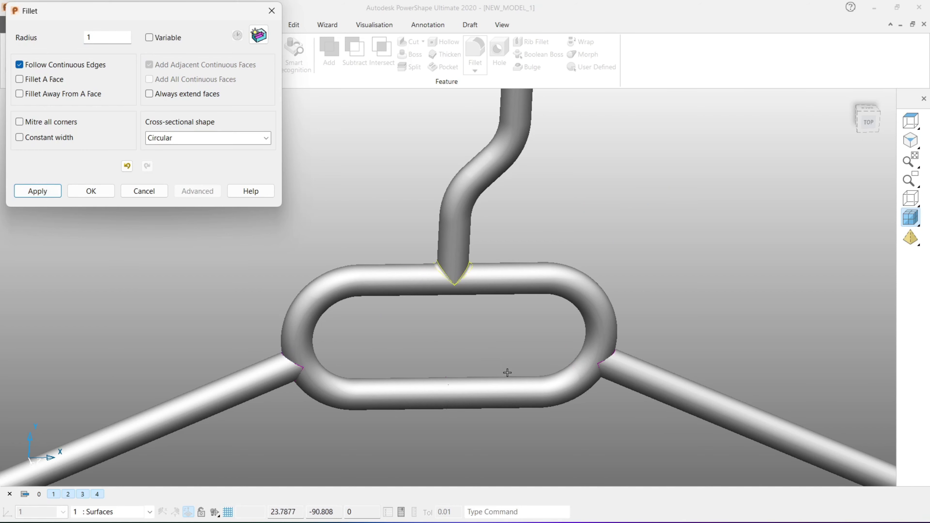
Step: Select the left arm-to-loop joint edge and dismiss the coinciding-path error
{"action": "scroll", "coordinate": [496, 307], "scroll_direction": "up", "scroll_amount": 1}
{"action": "scroll", "coordinate": [254, 332], "scroll_direction": "up", "scroll_amount": 3}
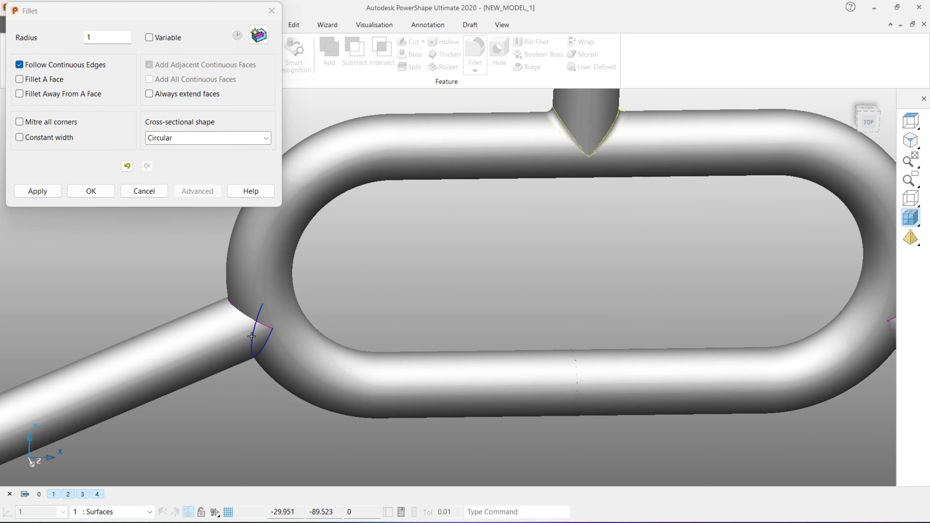
{"action": "left_click", "coordinate": [238, 313]}
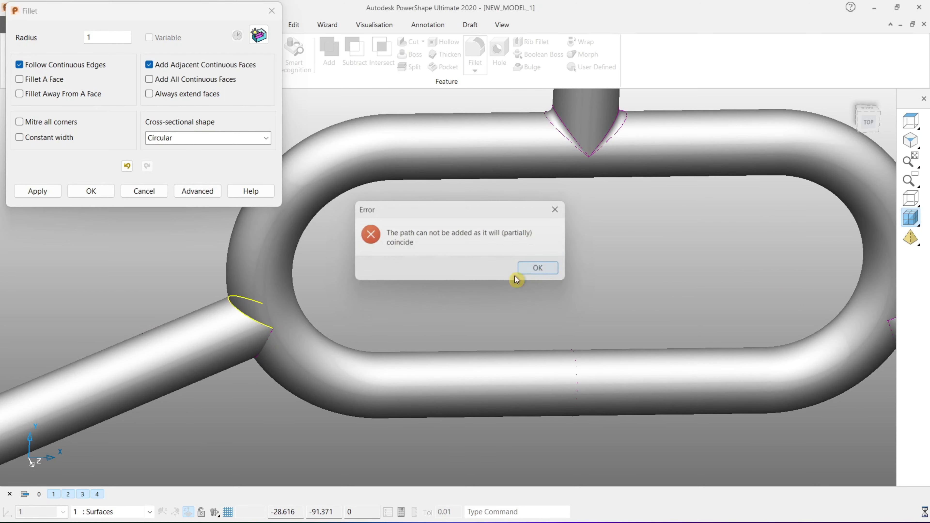
{"action": "left_click", "coordinate": [528, 269]}
Step: Add the right arm-to-loop joint edges and apply the radius 1 fillet to both joints
{"action": "scroll", "coordinate": [262, 329], "scroll_direction": "down", "scroll_amount": 3}
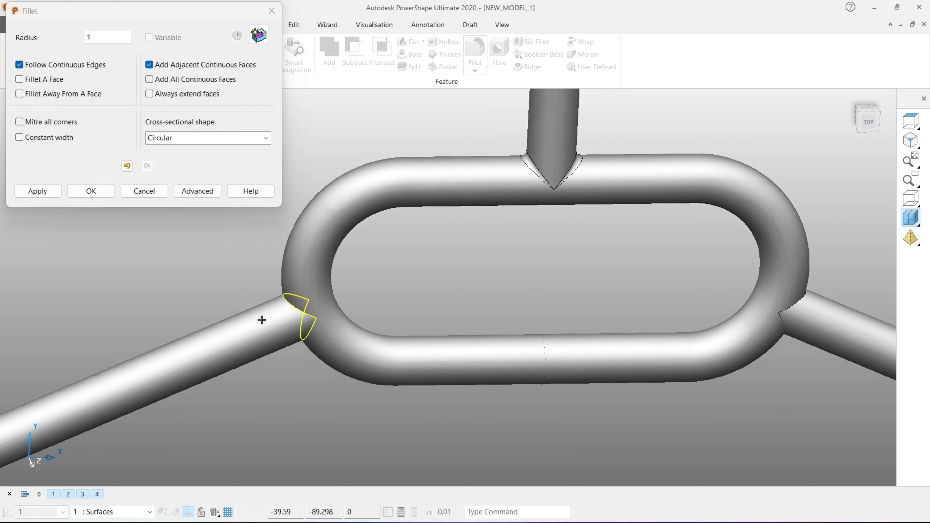
{"action": "scroll", "coordinate": [531, 297], "scroll_direction": "up", "scroll_amount": 2}
{"action": "scroll", "coordinate": [527, 298], "scroll_direction": "up", "scroll_amount": 2}
{"action": "left_click", "coordinate": [527, 298]}
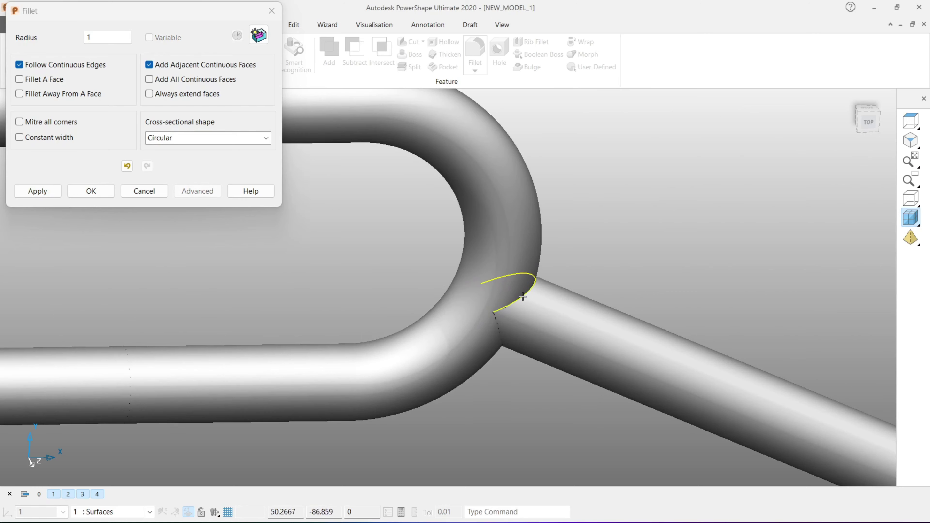
{"action": "left_click", "coordinate": [492, 315]}
{"action": "scroll", "coordinate": [507, 303], "scroll_direction": "down", "scroll_amount": 2}
{"action": "scroll", "coordinate": [507, 303], "scroll_direction": "down", "scroll_amount": 2}
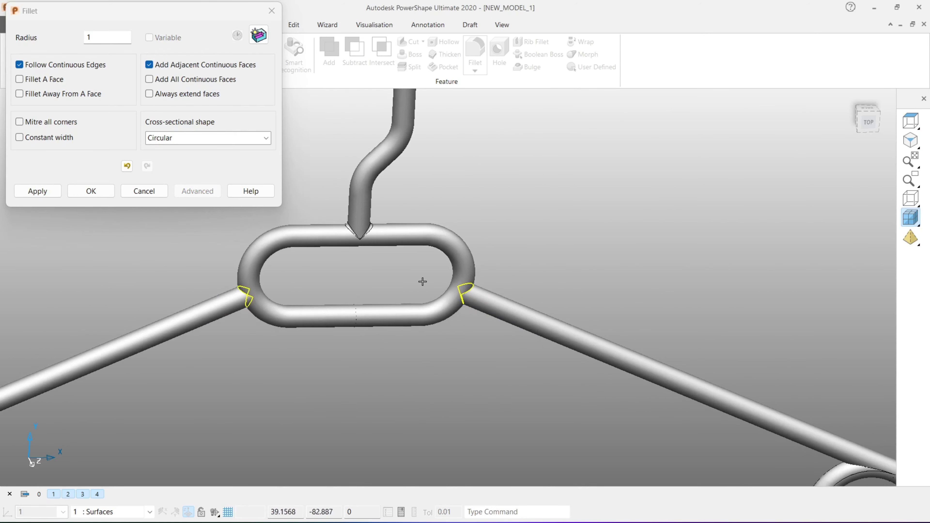
{"action": "scroll", "coordinate": [222, 233], "scroll_direction": "up", "scroll_amount": 1}
{"action": "left_click", "coordinate": [45, 192]}
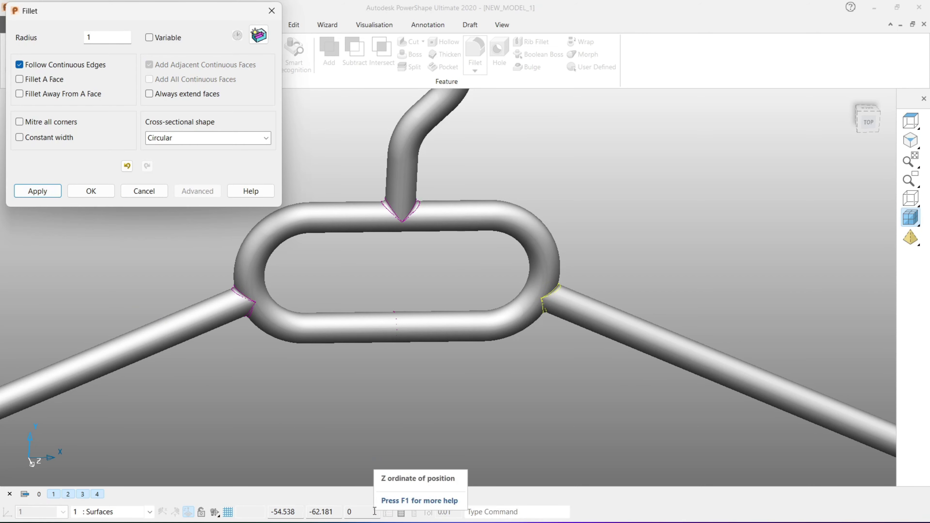
Step: Pick the arm-to-loop joint edges at the left end loop for the radius 1 fillet
{"action": "scroll", "coordinate": [477, 241], "scroll_direction": "down", "scroll_amount": 3}
{"action": "middle_click_drag", "start_coordinate": [357, 409], "coordinate": [518, 239], "text": "shift"}
{"action": "scroll", "coordinate": [338, 181], "scroll_direction": "up", "scroll_amount": 3}
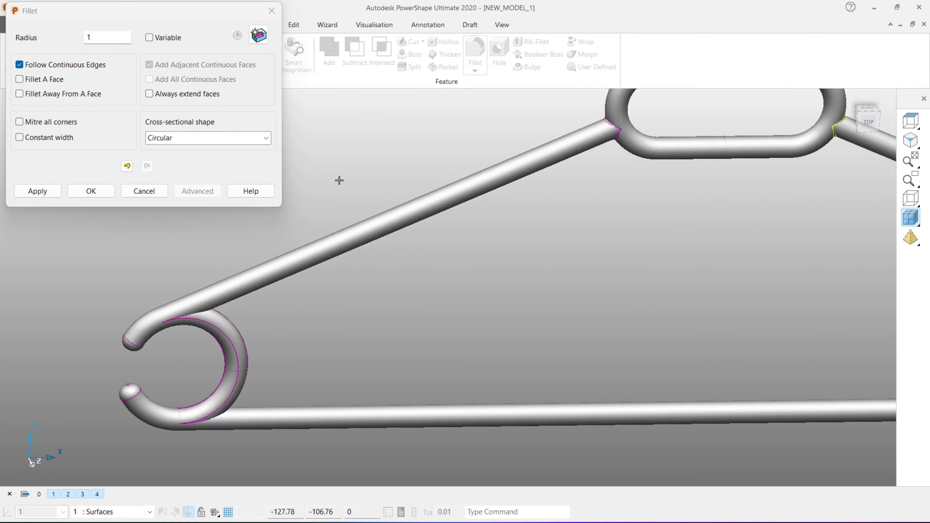
{"action": "scroll", "coordinate": [453, 357], "scroll_direction": "up", "scroll_amount": 3}
{"action": "mouse_move", "coordinate": [453, 357]}
{"action": "middle_mouse_down"}
{"action": "mouse_move", "coordinate": [220, 322]}
{"action": "mouse_move", "coordinate": [315, 325]}
{"action": "middle_mouse_up"}
{"action": "scroll", "coordinate": [168, 311], "scroll_direction": "up", "scroll_amount": 3}
{"action": "left_click", "coordinate": [168, 327]}
{"action": "scroll", "coordinate": [168, 327], "scroll_direction": "down", "scroll_amount": 3}
{"action": "scroll", "coordinate": [315, 326], "scroll_direction": "up", "scroll_amount": 3}
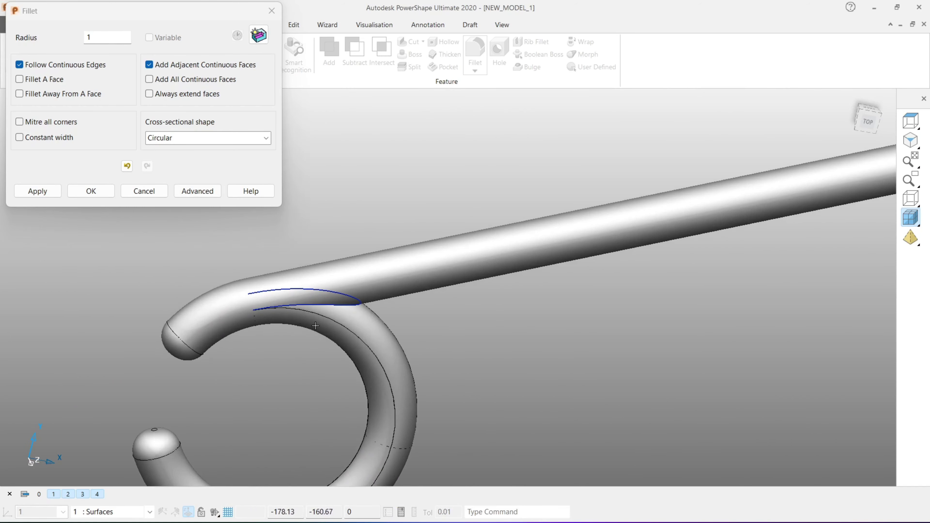
{"action": "left_click", "coordinate": [331, 308]}
{"action": "scroll", "coordinate": [332, 307], "scroll_direction": "down", "scroll_amount": 3}
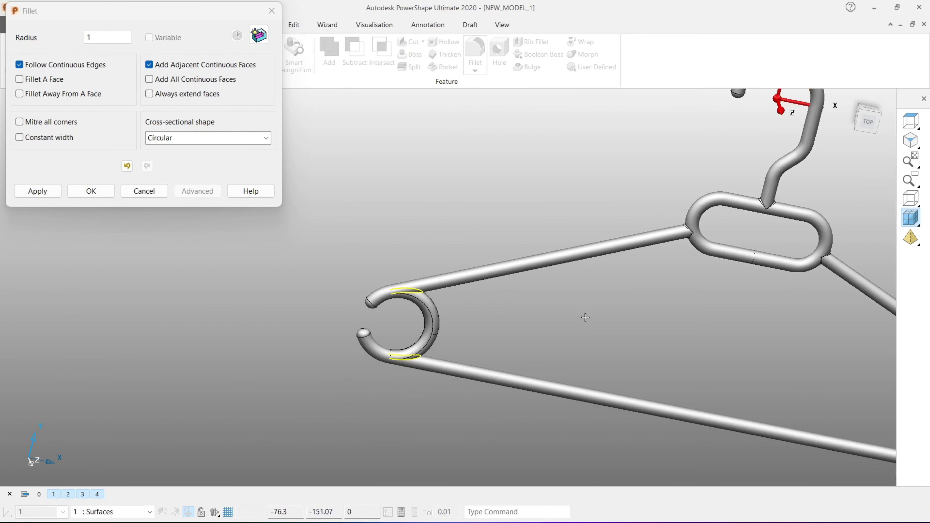
Step: Add the right loop's upper and lower joint edges, dismiss the error, and apply the fillet
{"action": "middle_click_drag", "start_coordinate": [585, 318], "coordinate": [719, 334]}
{"action": "scroll", "coordinate": [820, 347], "scroll_direction": "up", "scroll_amount": 2}
{"action": "scroll", "coordinate": [805, 330], "scroll_direction": "up", "scroll_amount": 2}
{"action": "scroll", "coordinate": [698, 253], "scroll_direction": "up", "scroll_amount": 3}
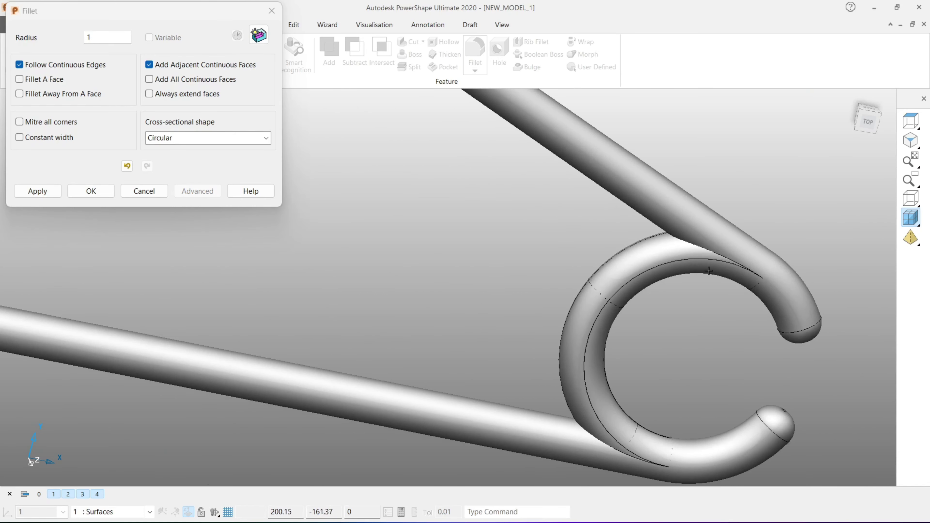
{"action": "left_click", "coordinate": [698, 249]}
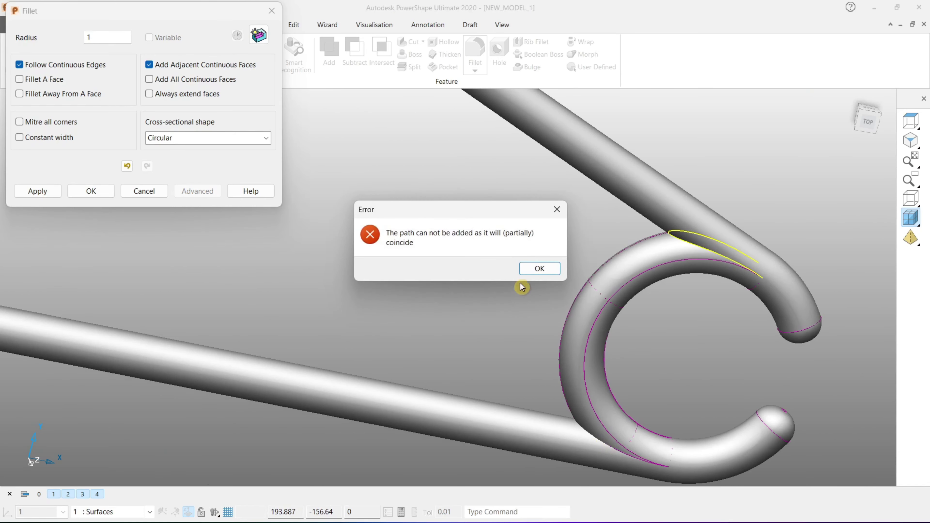
{"action": "left_click", "coordinate": [539, 271]}
{"action": "left_click", "coordinate": [596, 432]}
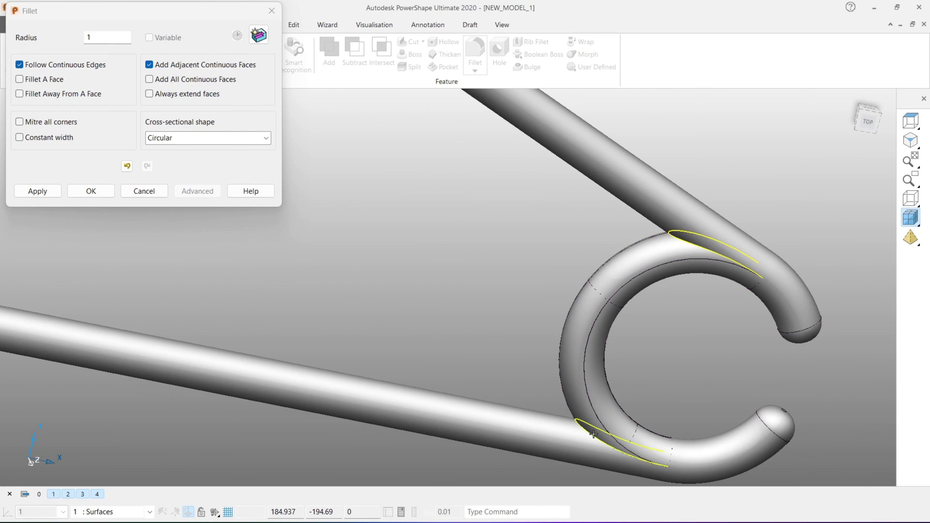
{"action": "scroll", "coordinate": [535, 372], "scroll_direction": "down", "scroll_amount": 2}
{"action": "left_click", "coordinate": [38, 190]}
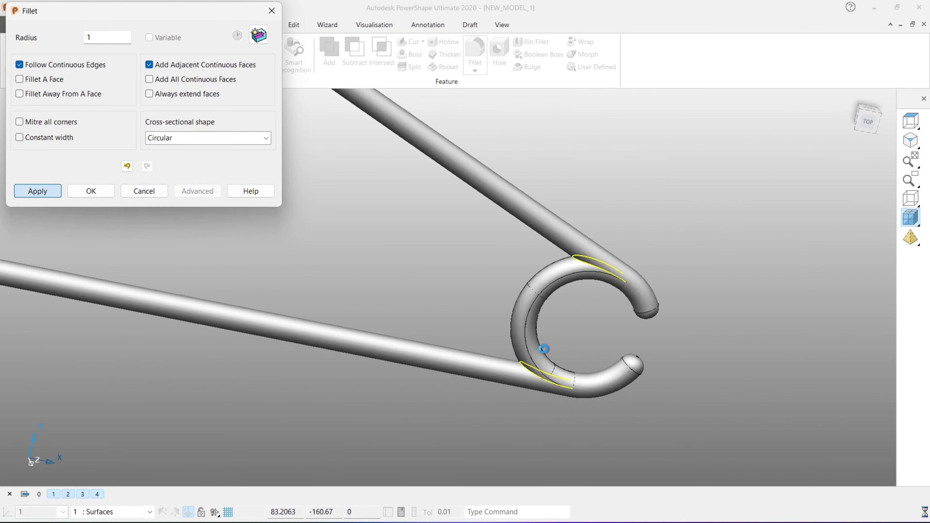
Step: Close the Fillet dialog and show the hanger from the top, shaded without edges
{"action": "left_click", "coordinate": [730, 242]}
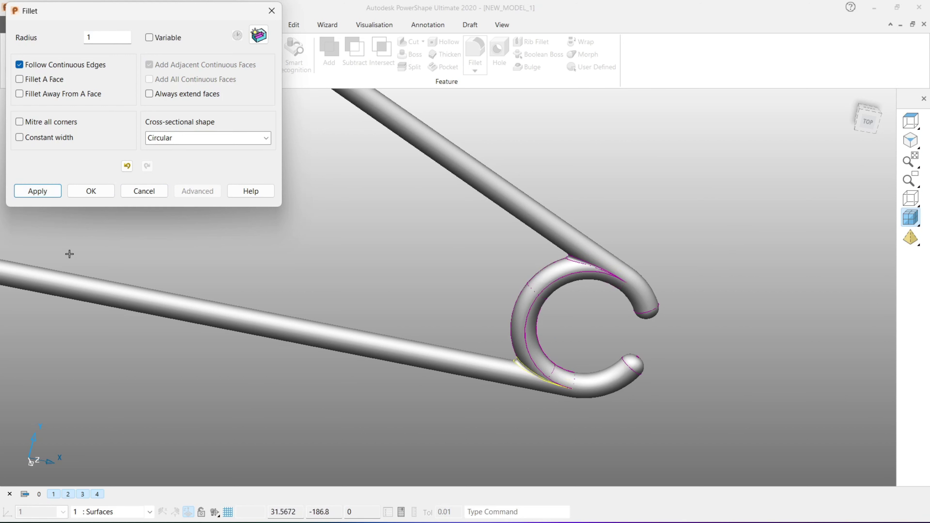
{"action": "left_click", "coordinate": [105, 188]}
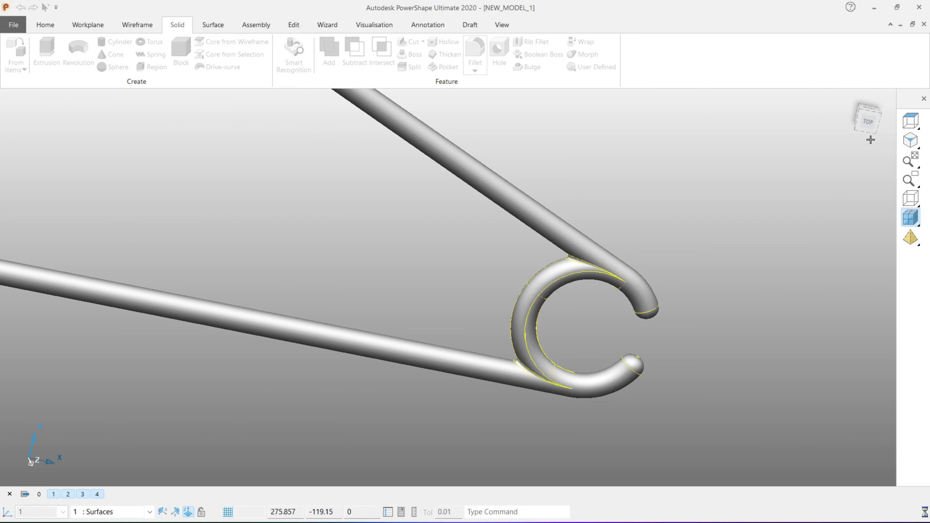
{"action": "left_click", "coordinate": [863, 120]}
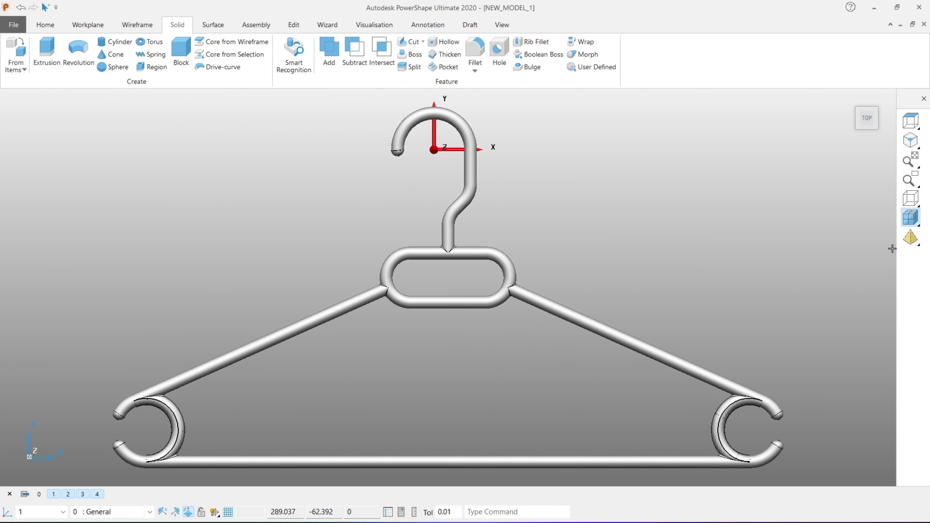
{"action": "left_click", "coordinate": [870, 220]}
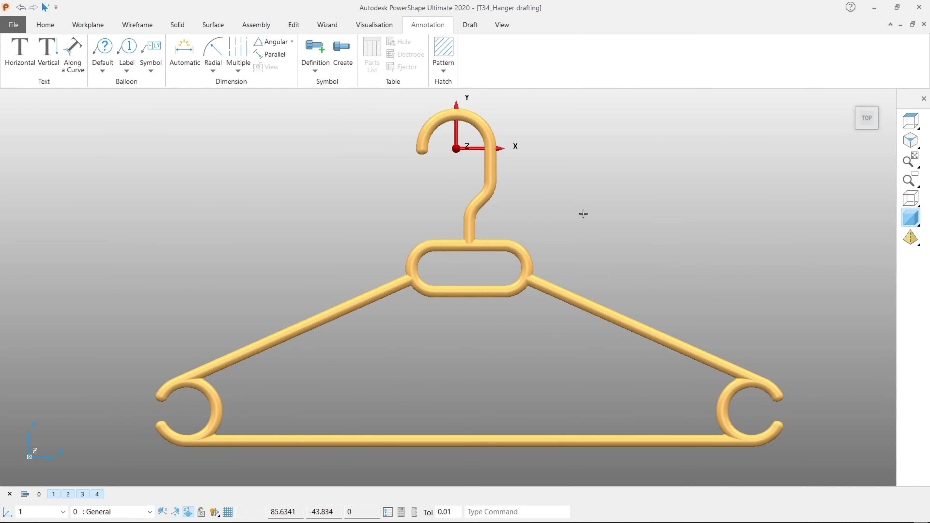
{"action": "middle_click_drag", "start_coordinate": [584, 214], "coordinate": [595, 215], "text": "shift"}
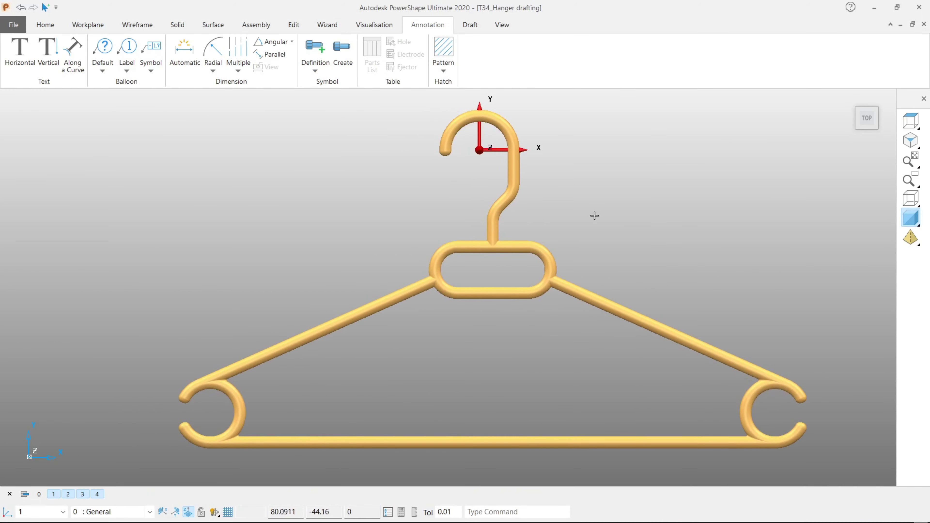
{"action": "scroll", "coordinate": [559, 138], "scroll_direction": "up", "scroll_amount": 2}
{"action": "scroll", "coordinate": [538, 137], "scroll_direction": "down", "scroll_amount": 2}
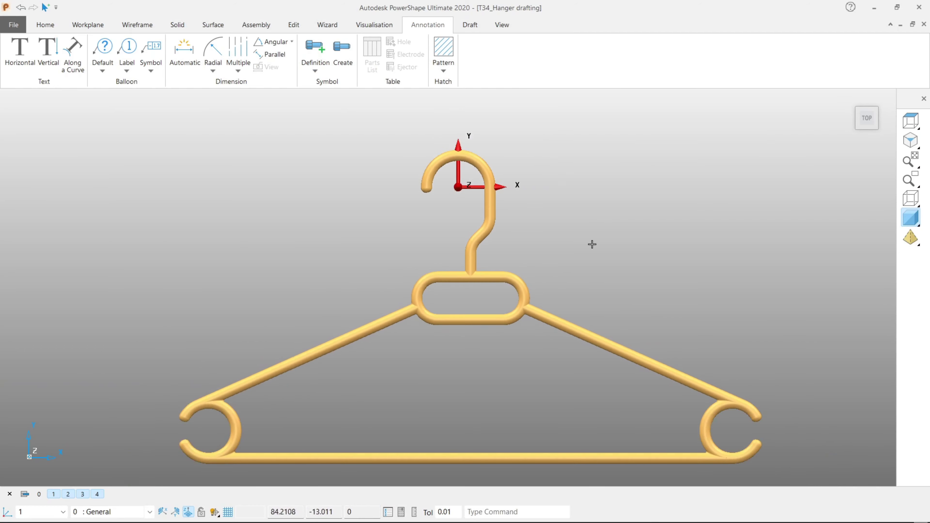
{"action": "right_click", "coordinate": [630, 167]}
{"action": "key", "text": "Escape"}
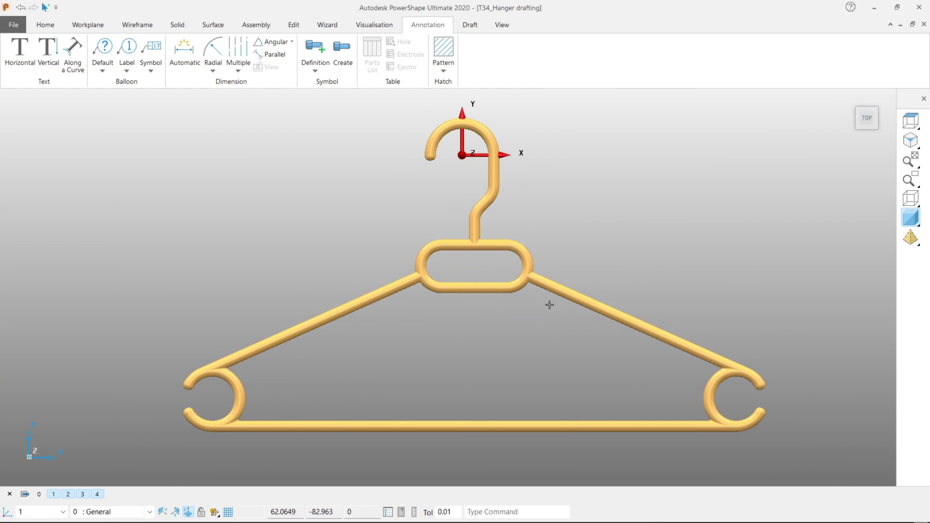
{"action": "scroll", "coordinate": [549, 304], "scroll_direction": "up", "scroll_amount": 1}
{"action": "scroll", "coordinate": [473, 85], "scroll_direction": "up", "scroll_amount": 4}
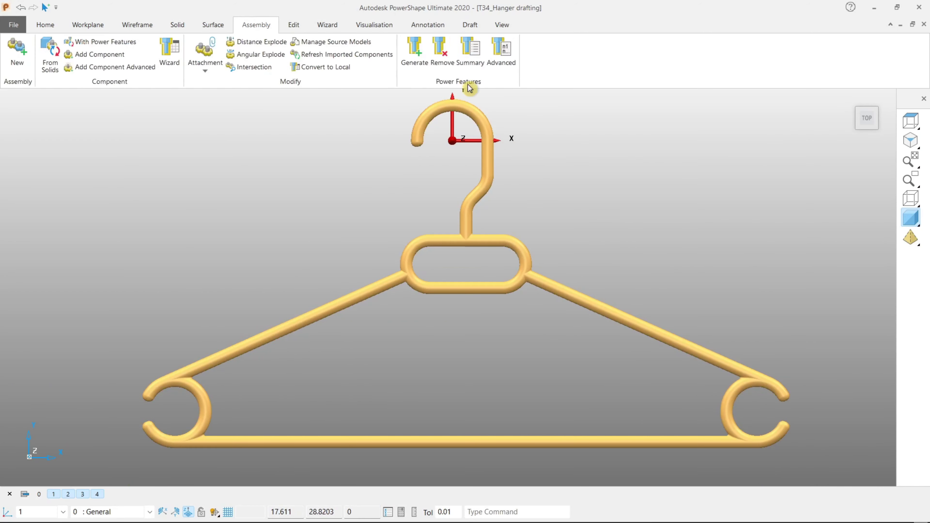
{"action": "scroll", "coordinate": [473, 85], "scroll_direction": "up", "scroll_amount": 1}
{"action": "scroll", "coordinate": [565, 148], "scroll_direction": "down", "scroll_amount": 1}
{"action": "scroll", "coordinate": [564, 147], "scroll_direction": "down", "scroll_amount": 3}
{"action": "left_click", "coordinate": [48, 27]}
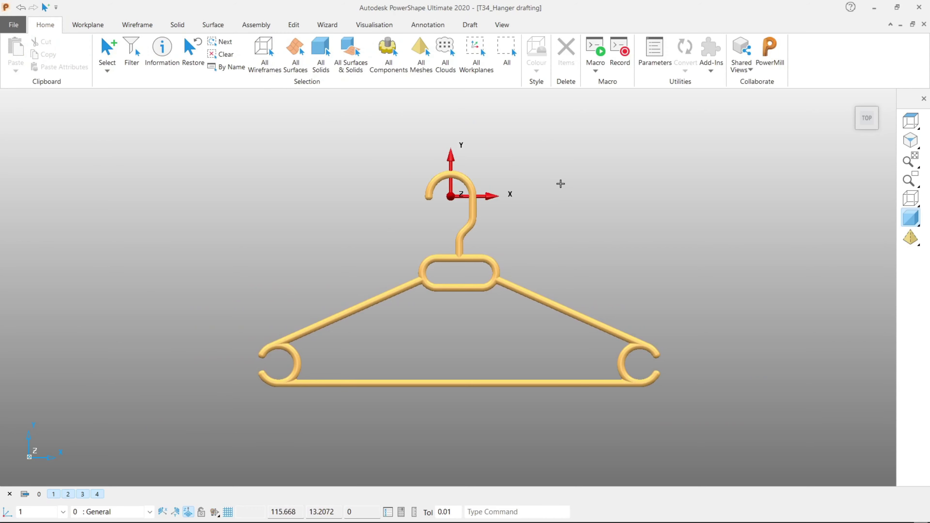
{"action": "scroll", "coordinate": [502, 197], "scroll_direction": "up", "scroll_amount": 2}
{"action": "scroll", "coordinate": [463, 201], "scroll_direction": "up", "scroll_amount": 4}
{"action": "scroll", "coordinate": [435, 247], "scroll_direction": "up", "scroll_amount": 1}
{"action": "middle_click_drag", "start_coordinate": [436, 247], "coordinate": [462, 205], "text": "shift"}
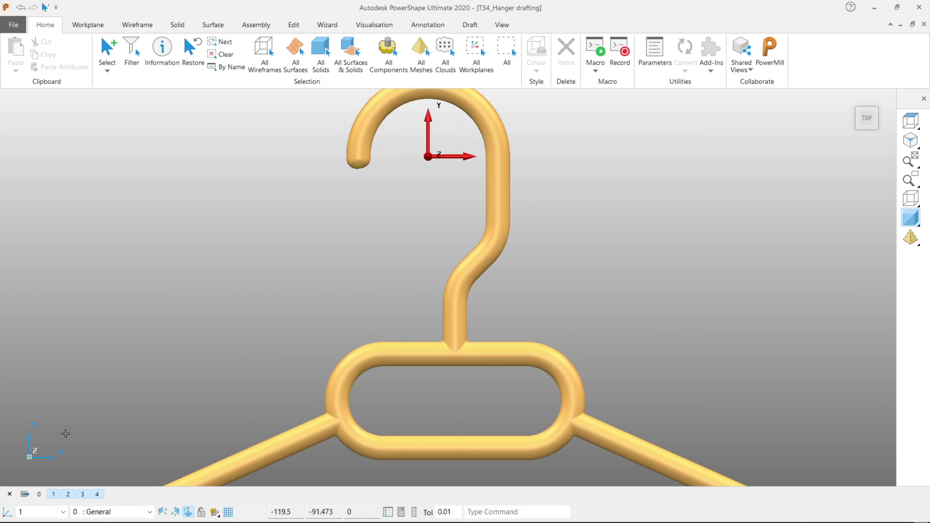
Step: Hide the solid to show the wireframe curves and bring up the annotation tools
{"action": "left_click", "coordinate": [53, 494]}
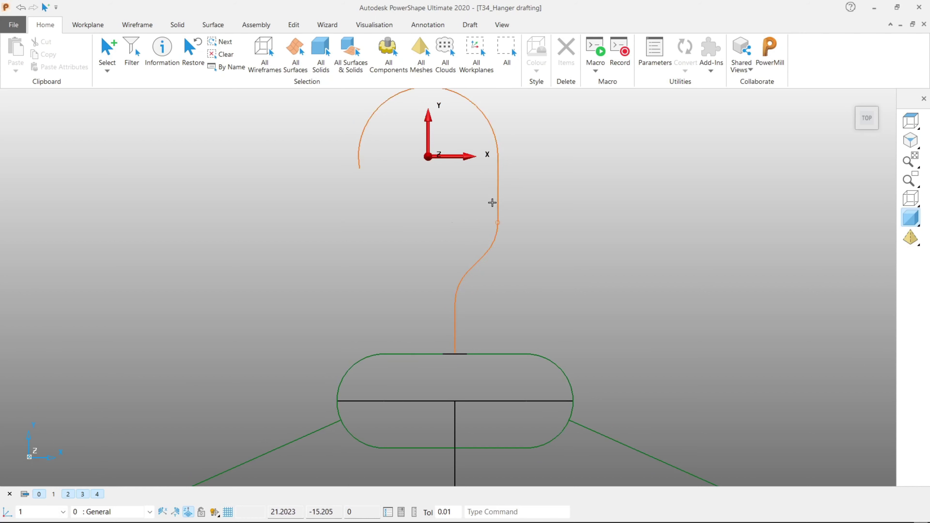
{"action": "middle_click_drag", "start_coordinate": [492, 203], "coordinate": [469, 270]}
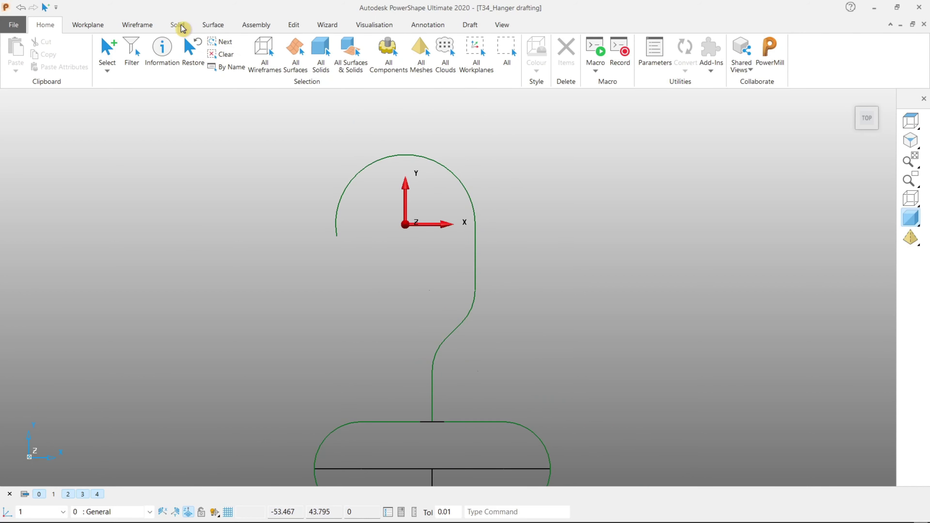
{"action": "left_click", "coordinate": [136, 26]}
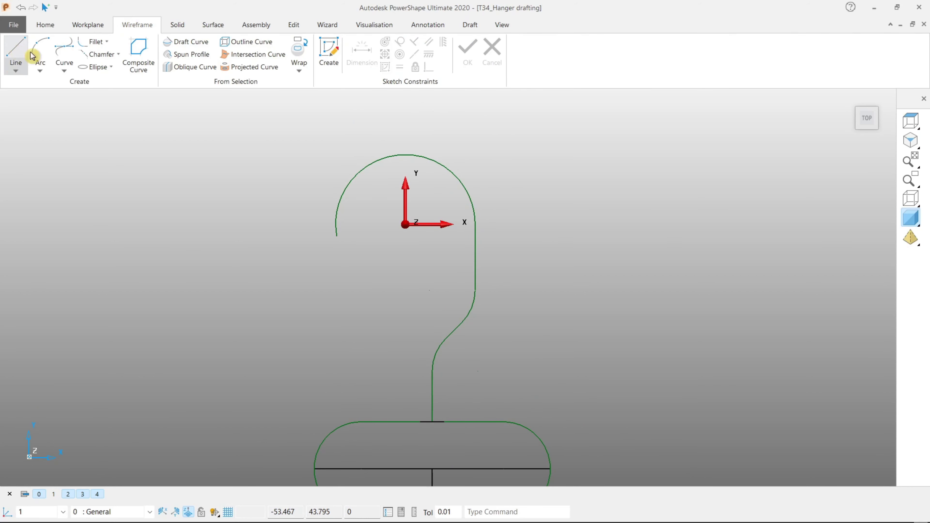
{"action": "left_click", "coordinate": [375, 25]}
{"action": "left_click", "coordinate": [426, 24]}
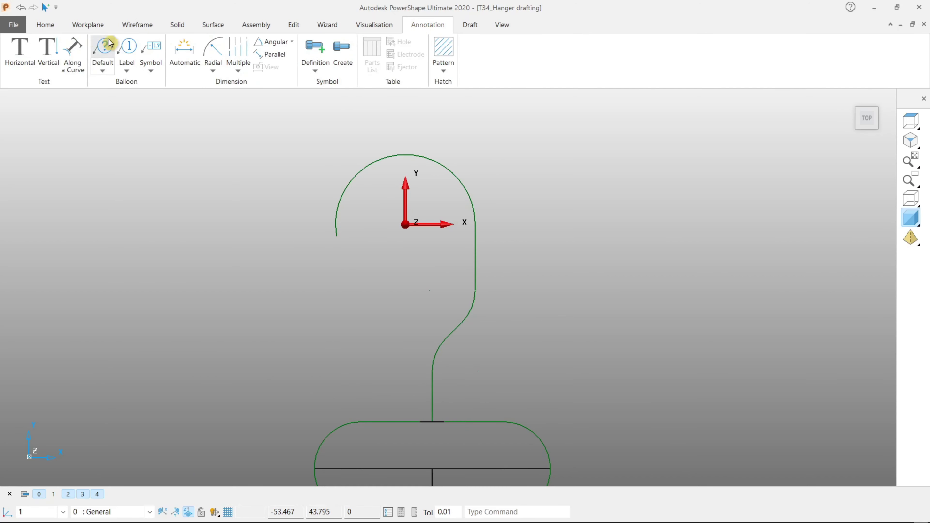
Step: Dimension from the hook origin to the stem end, placing the 8.86 dimension beside the stem
{"action": "left_click", "coordinate": [183, 53]}
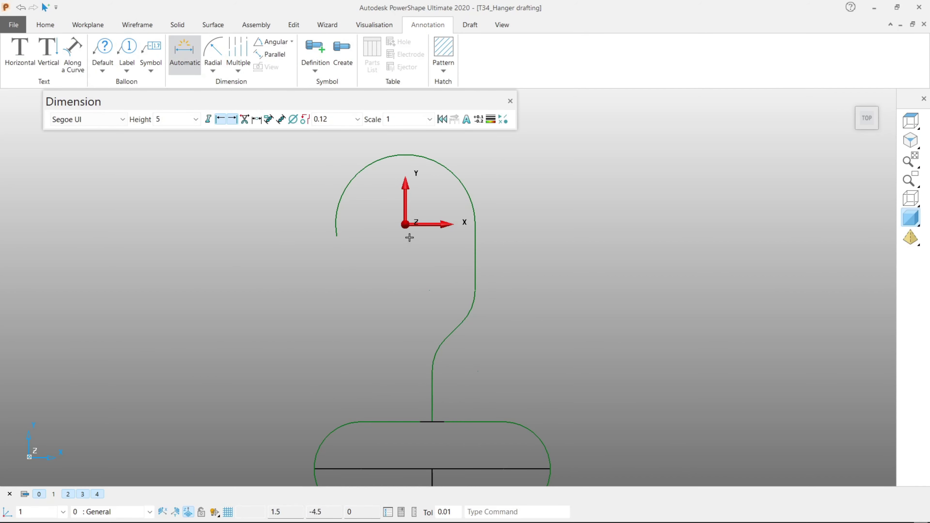
{"action": "left_click", "coordinate": [406, 225]}
{"action": "middle_click_drag", "start_coordinate": [453, 322], "coordinate": [471, 239], "text": "shift"}
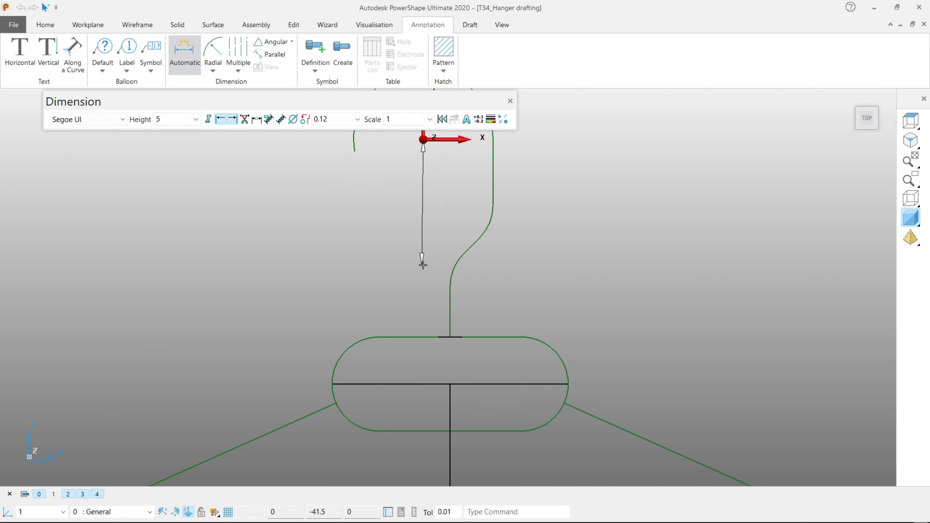
{"action": "middle_click_drag", "start_coordinate": [422, 260], "coordinate": [431, 293], "text": "shift"}
{"action": "left_click", "coordinate": [456, 313]}
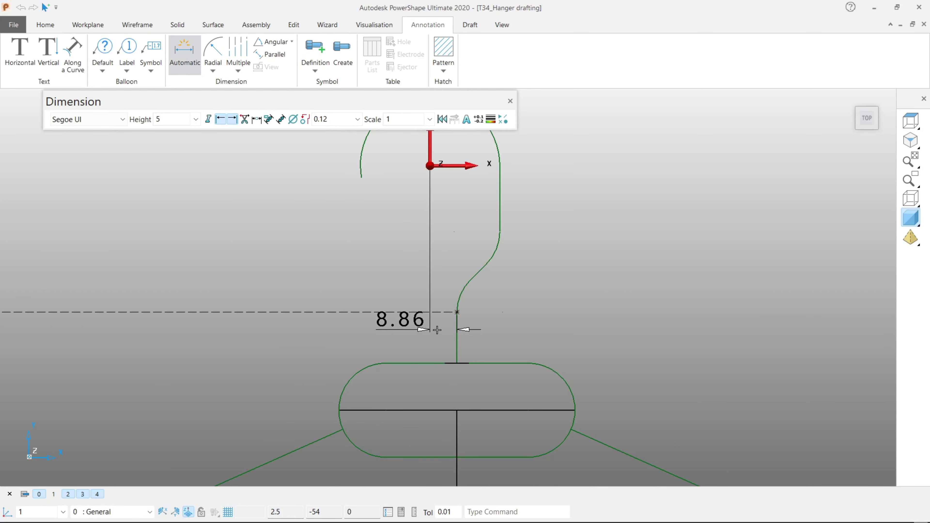
{"action": "scroll", "coordinate": [437, 331], "scroll_direction": "down", "scroll_amount": 2}
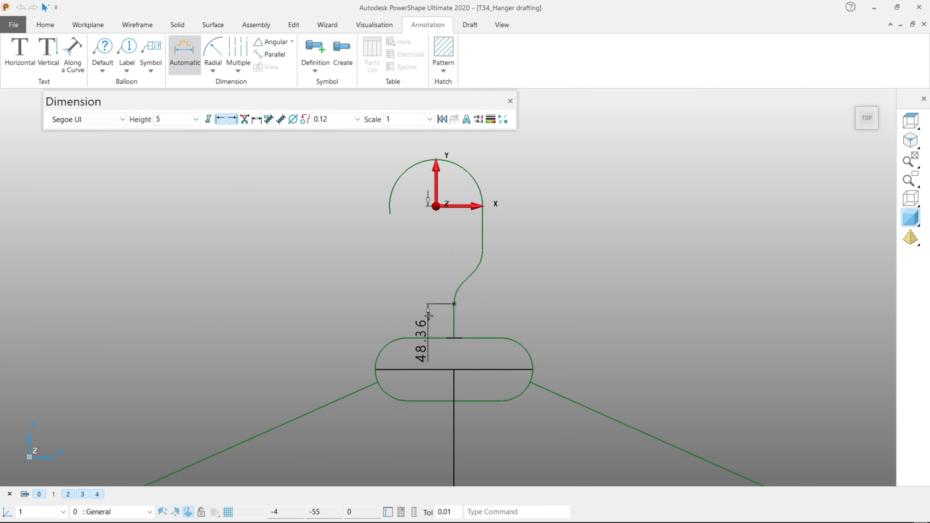
{"action": "left_click", "coordinate": [442, 321]}
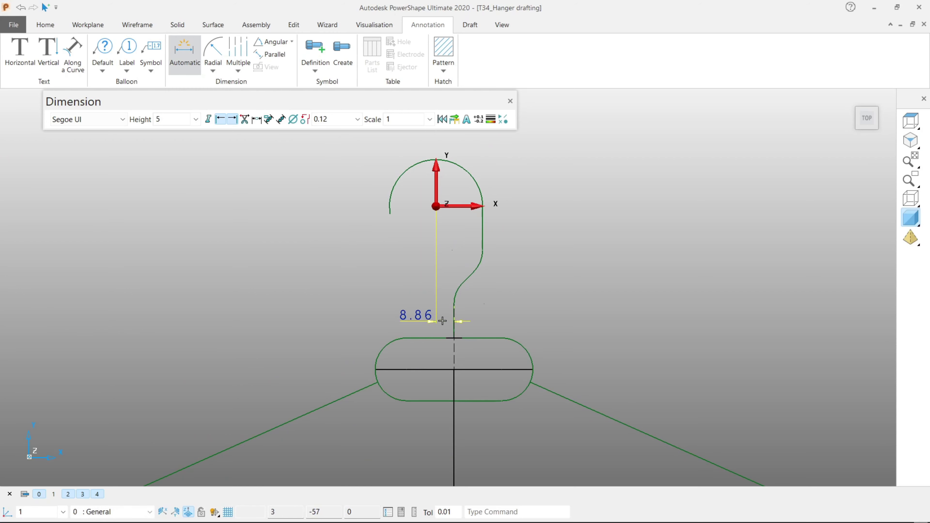
{"action": "right_click", "coordinate": [537, 236]}
{"action": "left_click", "coordinate": [559, 211]}
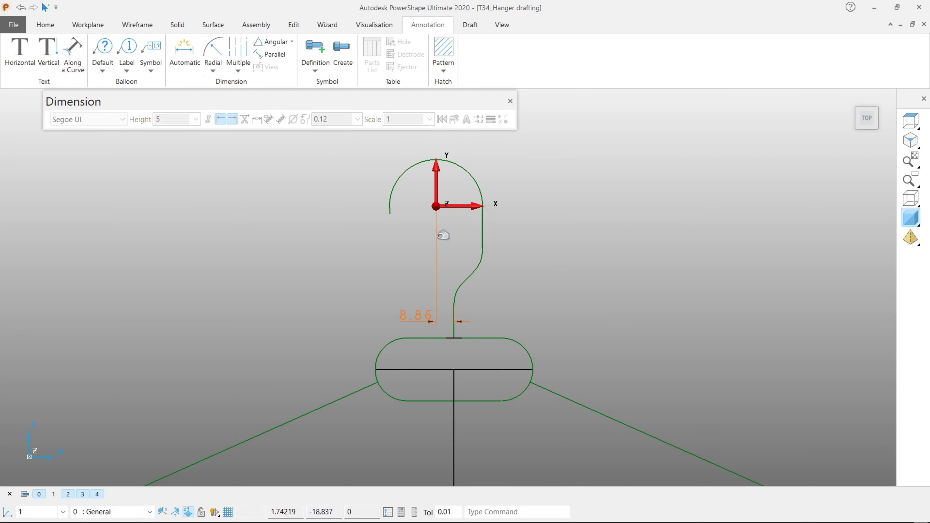
Step: Delete the 8.86 dimension on the hook and return to the Wireframe tools
{"action": "left_click", "coordinate": [440, 160]}
{"action": "scroll", "coordinate": [451, 158], "scroll_direction": "up", "scroll_amount": 1}
{"action": "scroll", "coordinate": [450, 158], "scroll_direction": "up", "scroll_amount": 1}
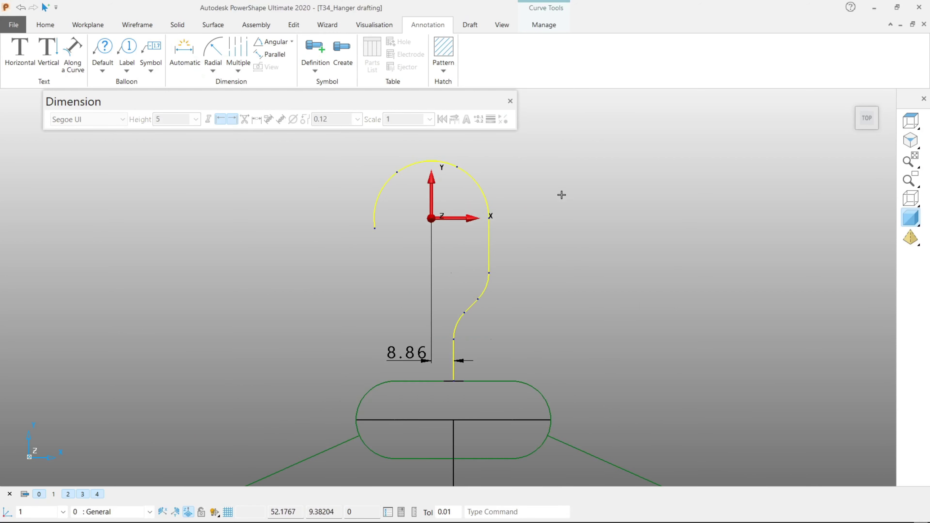
{"action": "left_click", "coordinate": [550, 210]}
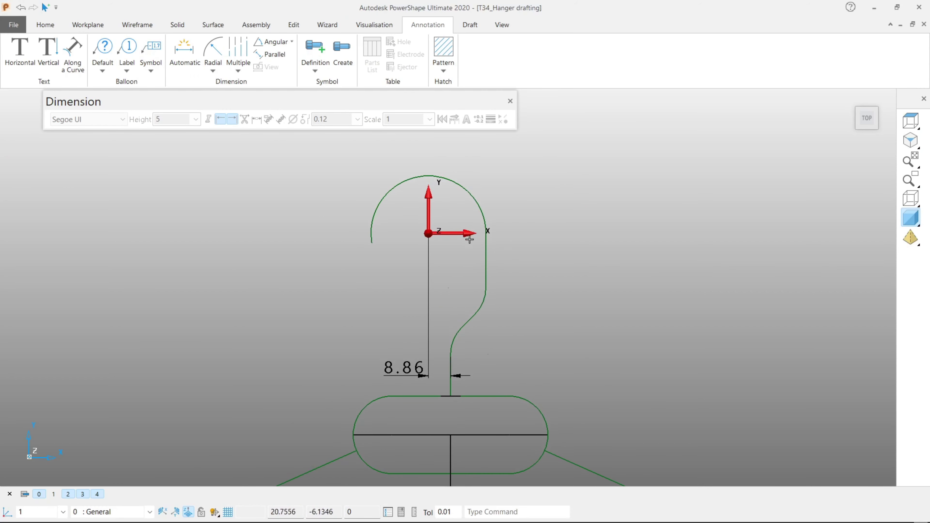
{"action": "left_click", "coordinate": [435, 361]}
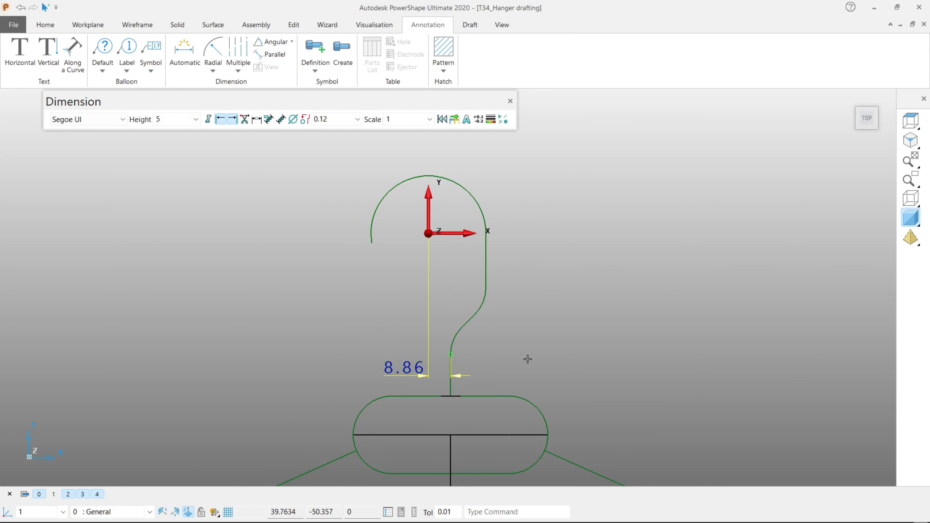
{"action": "key", "text": "Delete"}
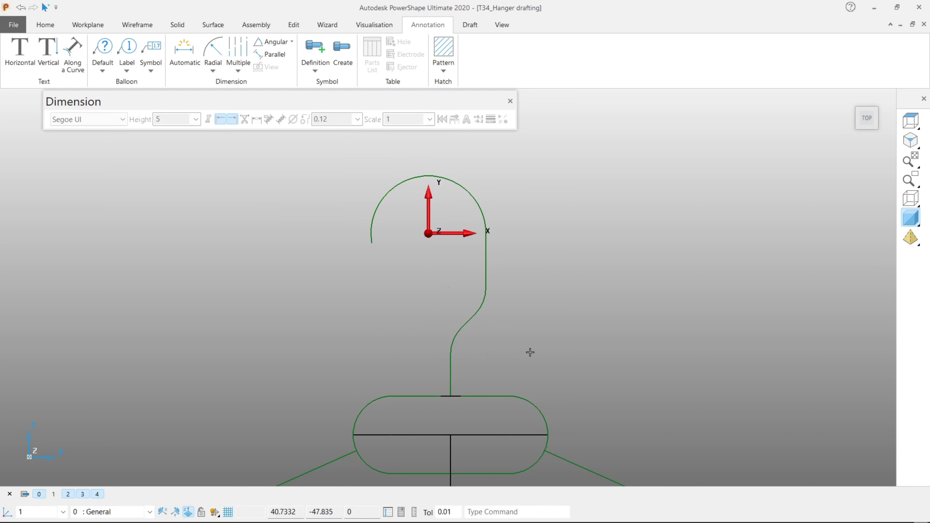
{"action": "scroll", "coordinate": [454, 285], "scroll_direction": "up", "scroll_amount": 1}
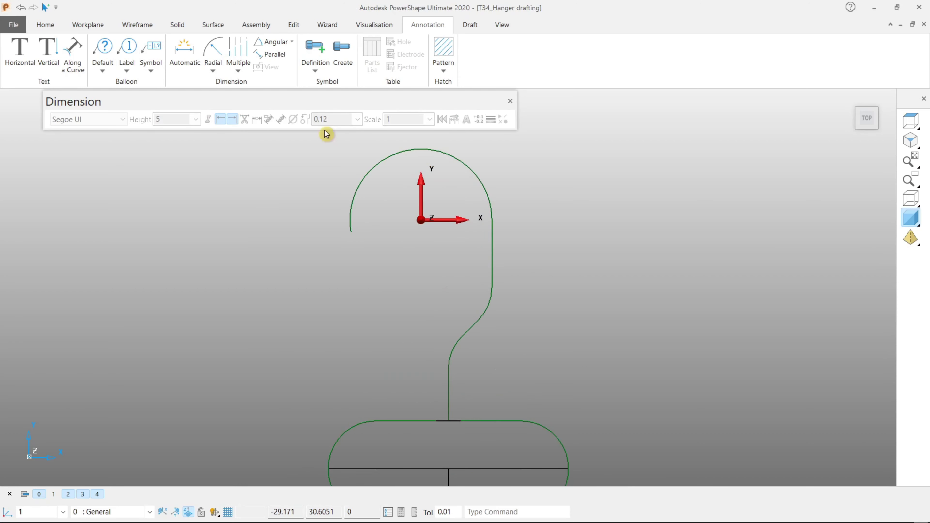
{"action": "left_click", "coordinate": [148, 27]}
Step: Draw a vertical line from the hook's lower end up to the origin, plus a short line along X
{"action": "left_click", "coordinate": [24, 49]}
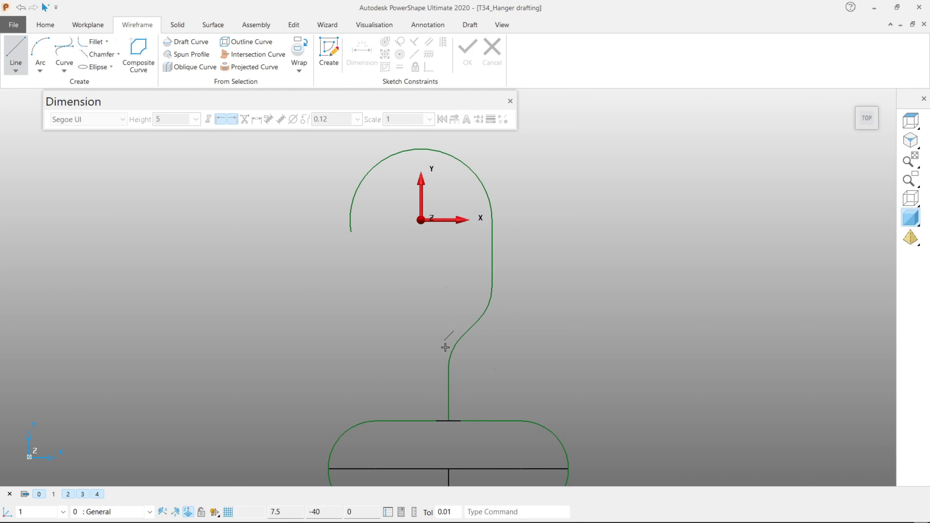
{"action": "left_click", "coordinate": [448, 368]}
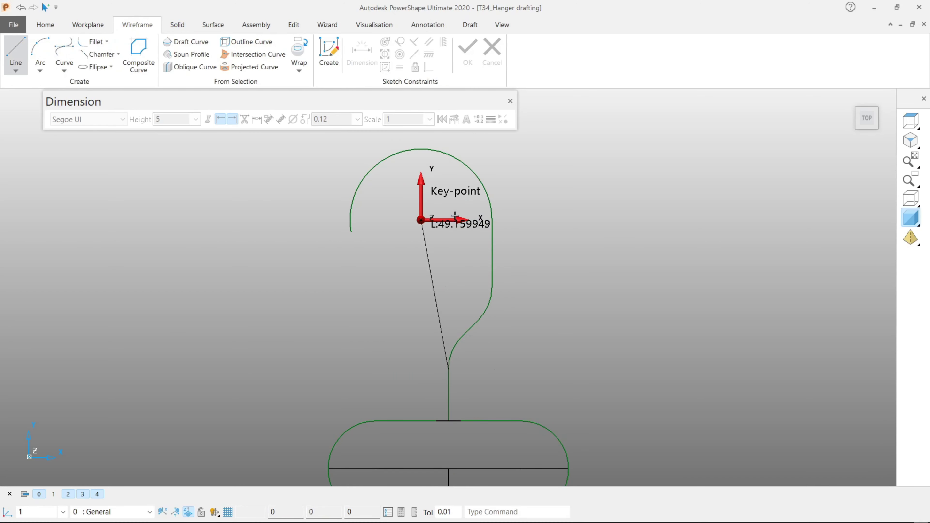
{"action": "scroll", "coordinate": [455, 213], "scroll_direction": "up", "scroll_amount": 3}
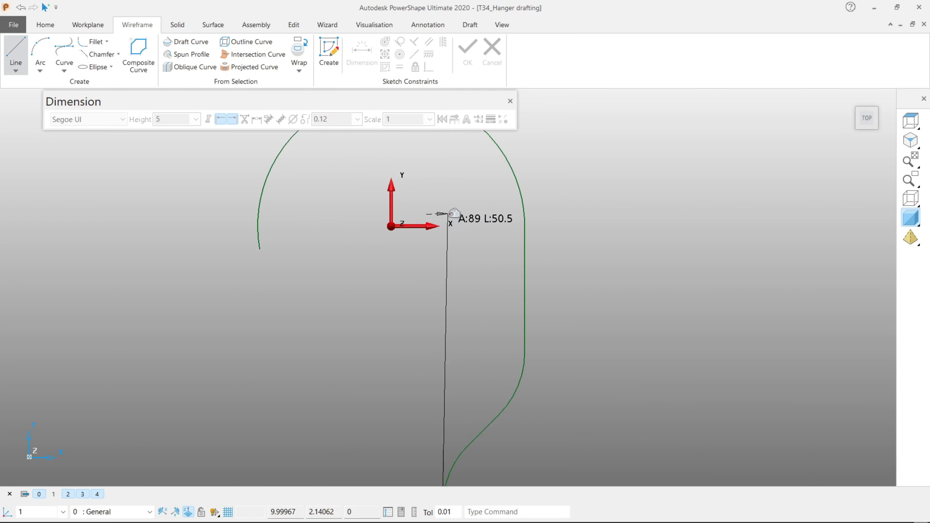
{"action": "scroll", "coordinate": [455, 213], "scroll_direction": "up", "scroll_amount": 1}
{"action": "left_click", "coordinate": [441, 213]}
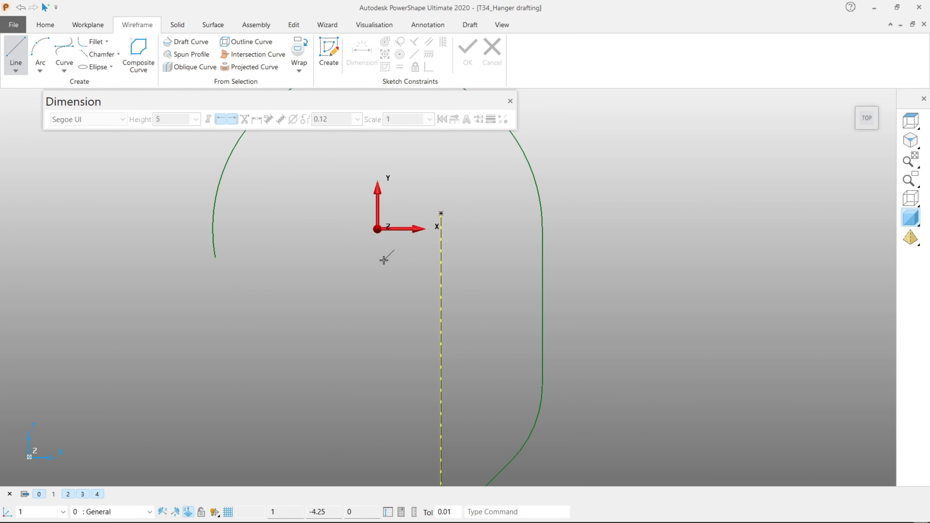
{"action": "key", "text": "Escape"}
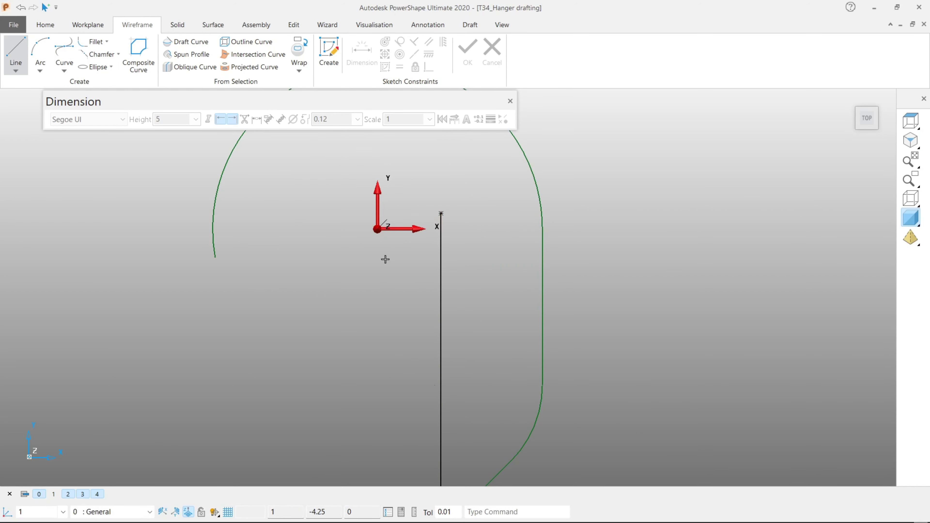
{"action": "left_click", "coordinate": [488, 229]}
{"action": "key", "text": "Escape"}
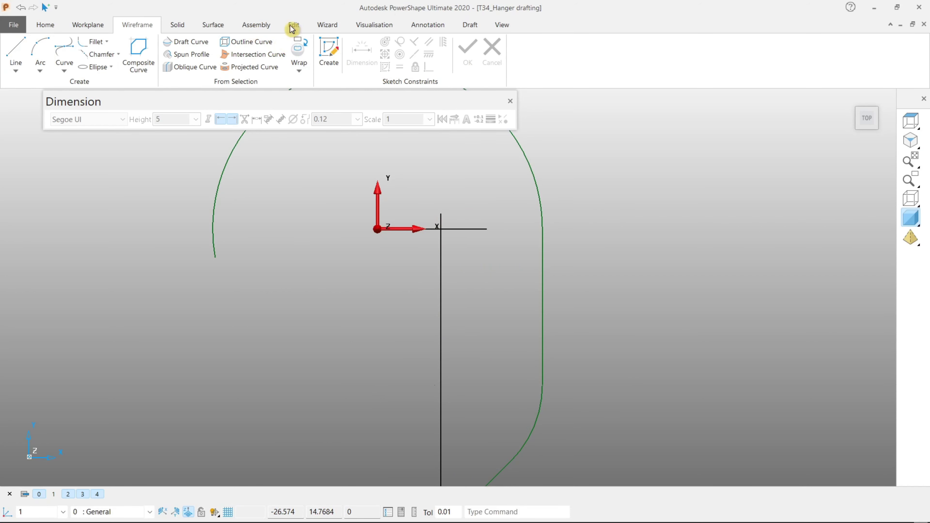
Step: Start interactive curve trimming from the Edit tools, then cancel it
{"action": "left_click", "coordinate": [327, 25]}
{"action": "left_click", "coordinate": [293, 25]}
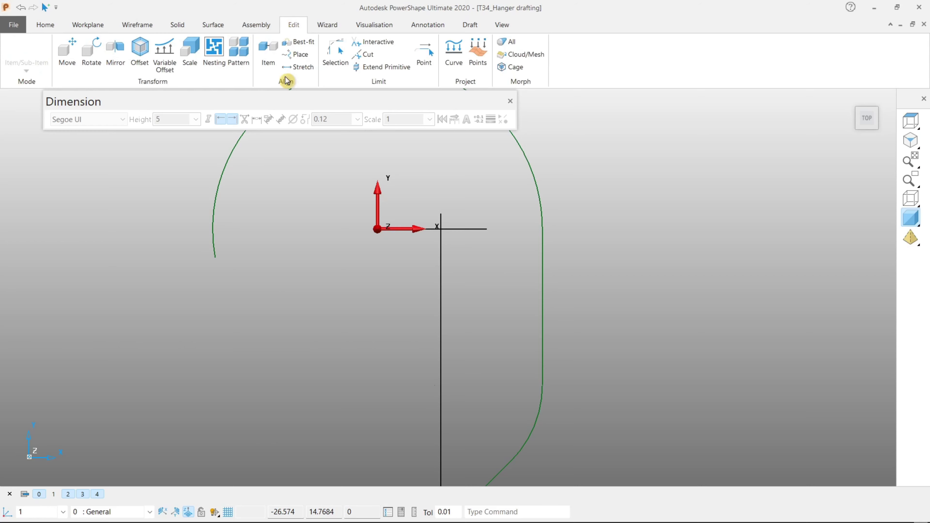
{"action": "left_click", "coordinate": [374, 41]}
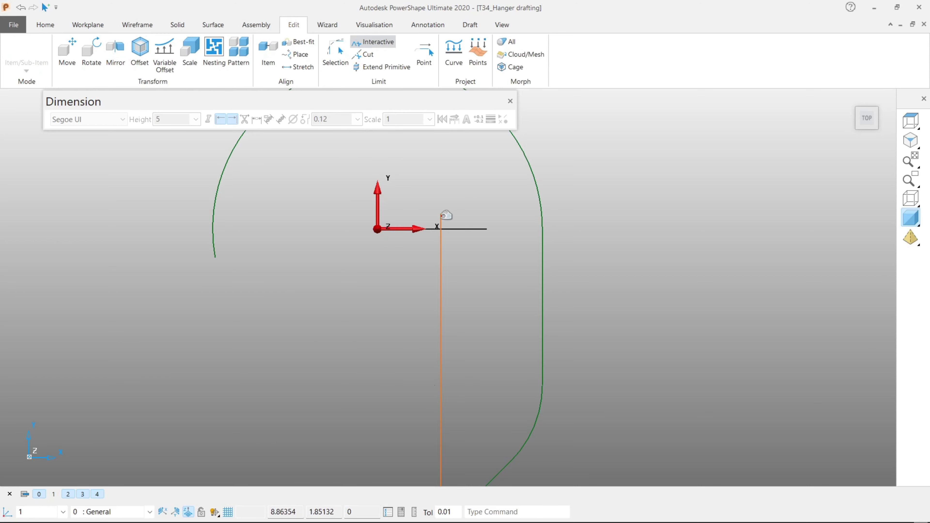
{"action": "right_click", "coordinate": [604, 172]}
{"action": "left_click", "coordinate": [609, 175]}
{"action": "scroll", "coordinate": [586, 235], "scroll_direction": "down", "scroll_amount": 2}
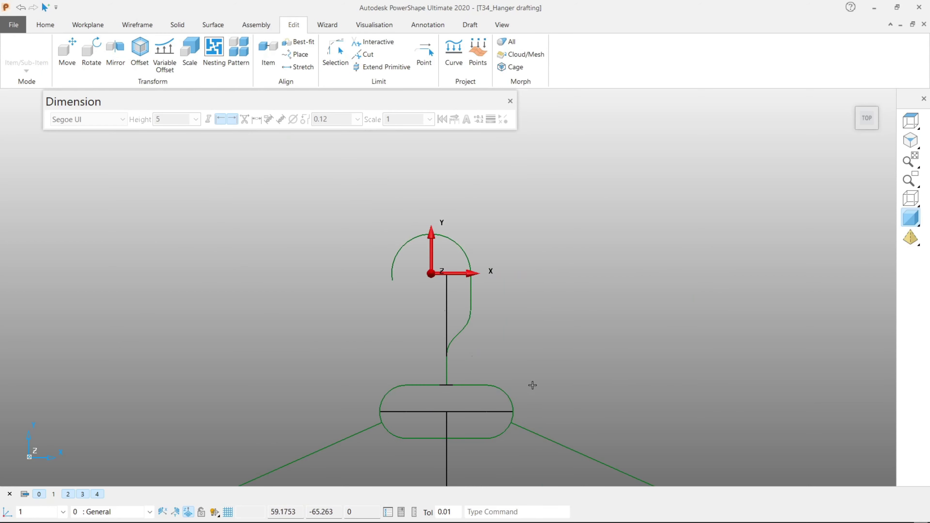
{"action": "scroll", "coordinate": [538, 330], "scroll_direction": "down", "scroll_amount": 2}
Step: Hide the wireframe level and zoom in and out around the shaded hanger solid
{"action": "left_click", "coordinate": [39, 494]}
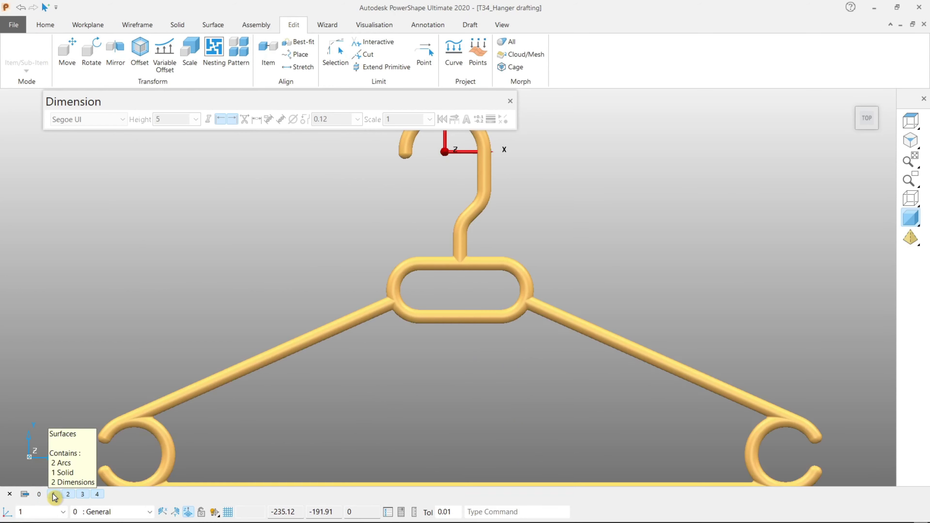
{"action": "scroll", "coordinate": [522, 297], "scroll_direction": "down", "scroll_amount": 2}
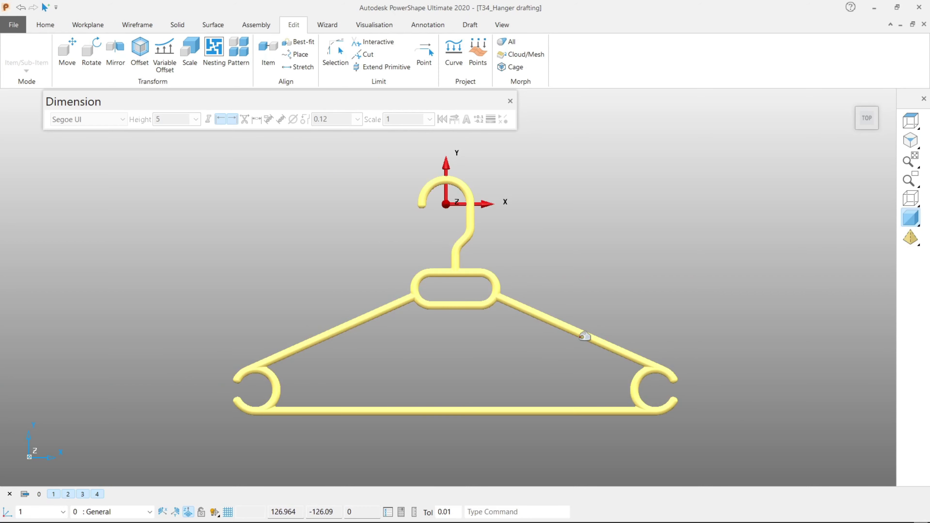
{"action": "scroll", "coordinate": [535, 305], "scroll_direction": "up", "scroll_amount": 1}
{"action": "scroll", "coordinate": [458, 257], "scroll_direction": "up", "scroll_amount": 2}
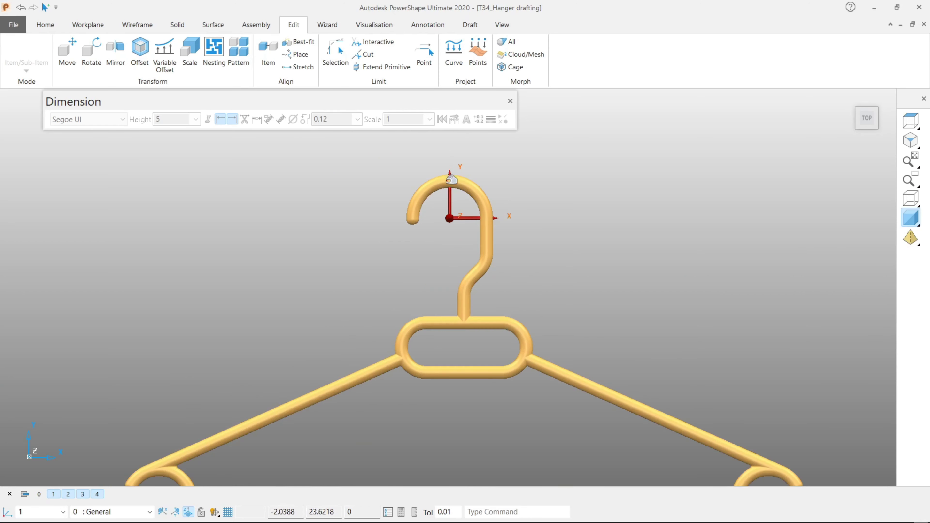
{"action": "scroll", "coordinate": [458, 257], "scroll_direction": "down", "scroll_amount": 1}
{"action": "scroll", "coordinate": [458, 257], "scroll_direction": "up", "scroll_amount": 1}
{"action": "scroll", "coordinate": [458, 259], "scroll_direction": "down", "scroll_amount": 1}
{"action": "scroll", "coordinate": [477, 385], "scroll_direction": "down", "scroll_amount": 1}
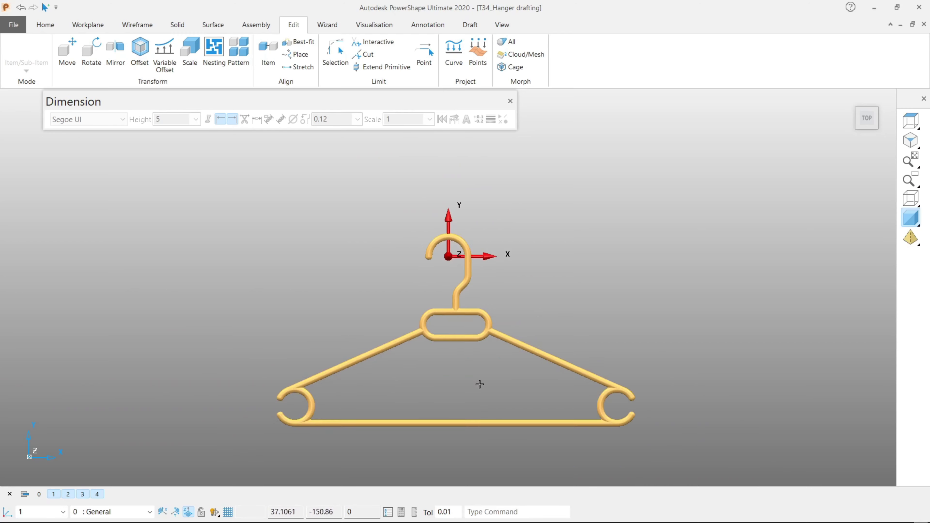
{"action": "scroll", "coordinate": [485, 394], "scroll_direction": "up", "scroll_amount": 1}
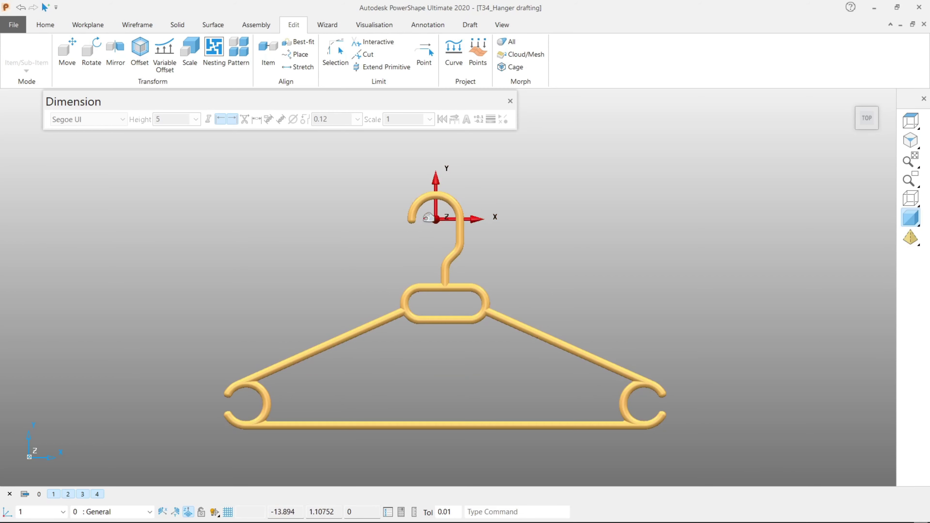
Step: Finish inspecting the solid, then hide it and bring back the green wireframe curves
{"action": "scroll", "coordinate": [441, 209], "scroll_direction": "up", "scroll_amount": 2}
{"action": "scroll", "coordinate": [427, 205], "scroll_direction": "up", "scroll_amount": 2}
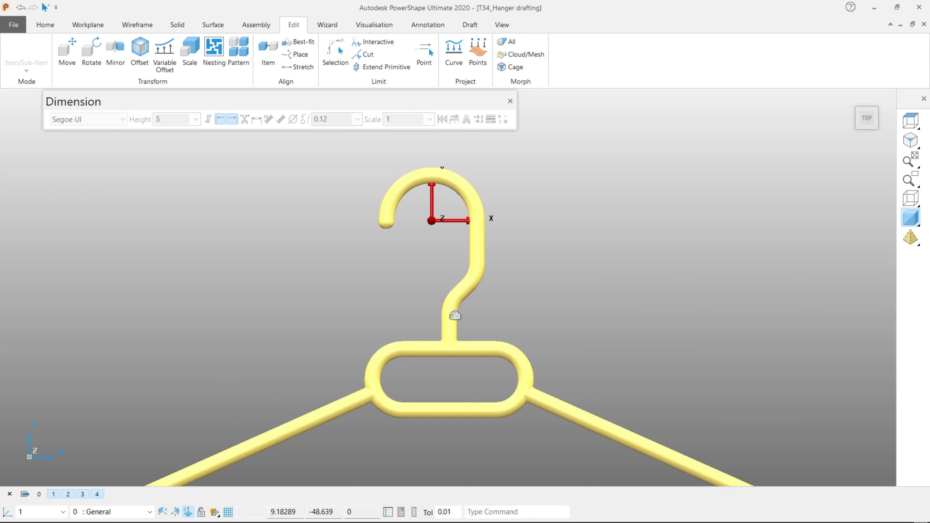
{"action": "scroll", "coordinate": [450, 282], "scroll_direction": "down", "scroll_amount": 2}
{"action": "scroll", "coordinate": [448, 293], "scroll_direction": "down", "scroll_amount": 1}
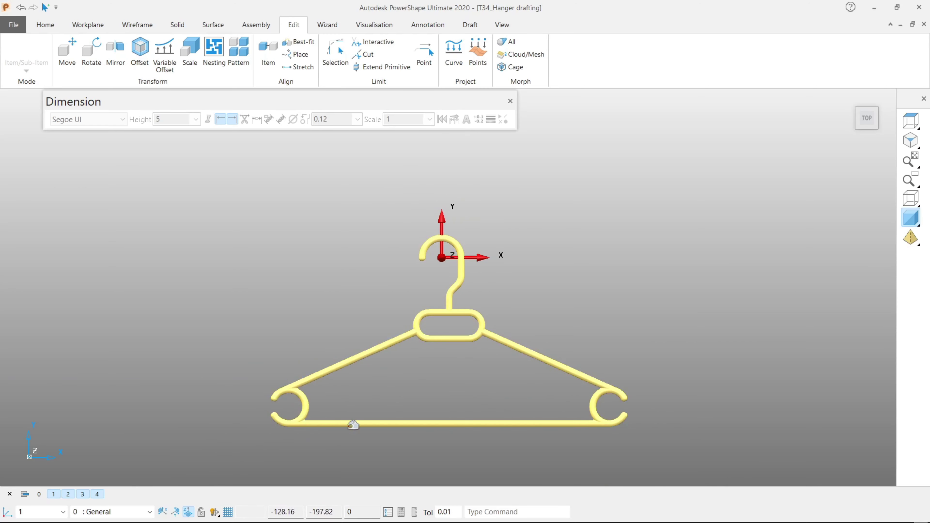
{"action": "scroll", "coordinate": [446, 326], "scroll_direction": "up", "scroll_amount": 1}
{"action": "scroll", "coordinate": [448, 308], "scroll_direction": "up", "scroll_amount": 1}
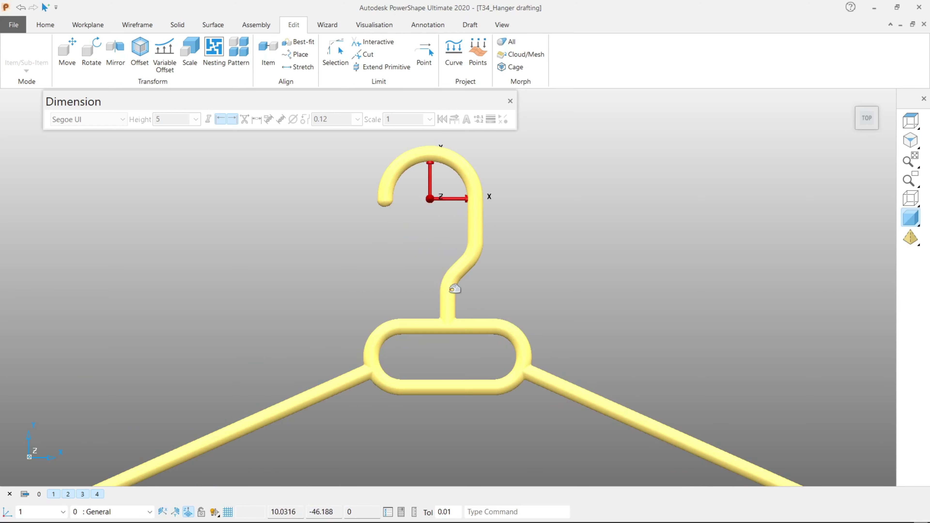
{"action": "scroll", "coordinate": [451, 294], "scroll_direction": "up", "scroll_amount": 1}
{"action": "scroll", "coordinate": [453, 287], "scroll_direction": "up", "scroll_amount": 1}
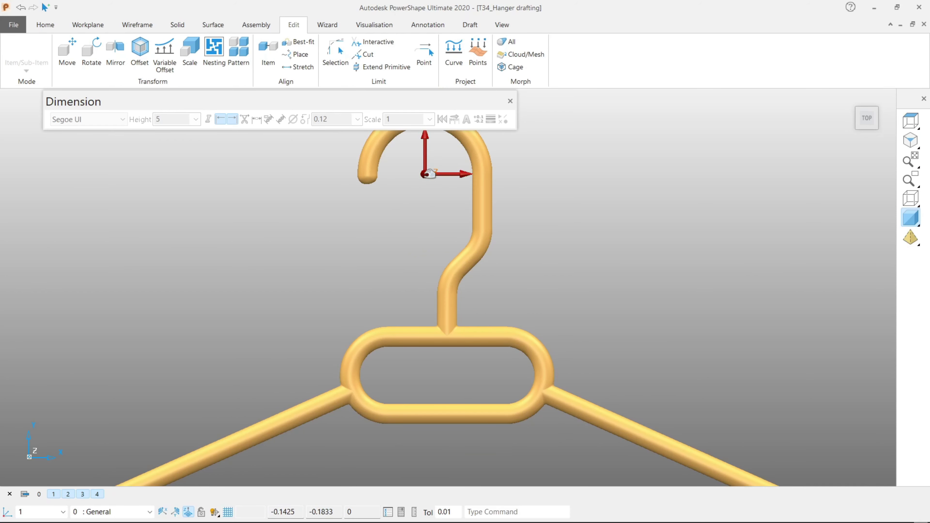
{"action": "left_click", "coordinate": [53, 494]}
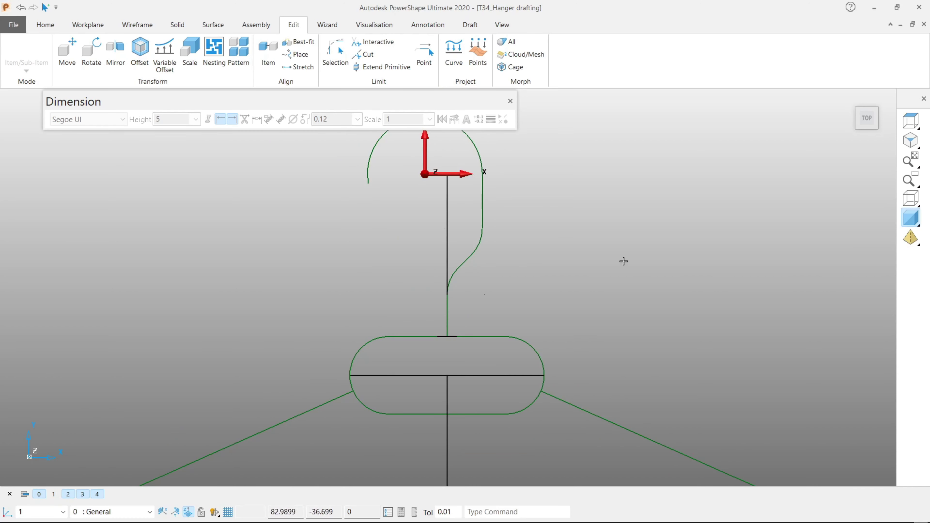
Step: Select the hook's composite curve and the vertical line, and blank everything else
{"action": "middle_click_drag", "start_coordinate": [624, 261], "coordinate": [529, 250], "text": "shift"}
{"action": "scroll", "coordinate": [477, 229], "scroll_direction": "up", "scroll_amount": 2}
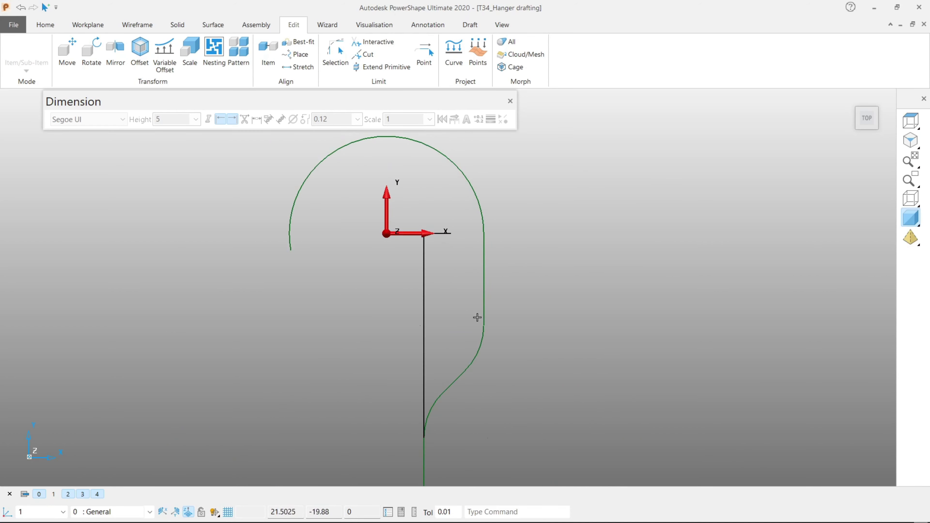
{"action": "left_click", "coordinate": [482, 266]}
{"action": "left_click", "coordinate": [481, 264]}
{"action": "scroll", "coordinate": [479, 261], "scroll_direction": "down", "scroll_amount": 2}
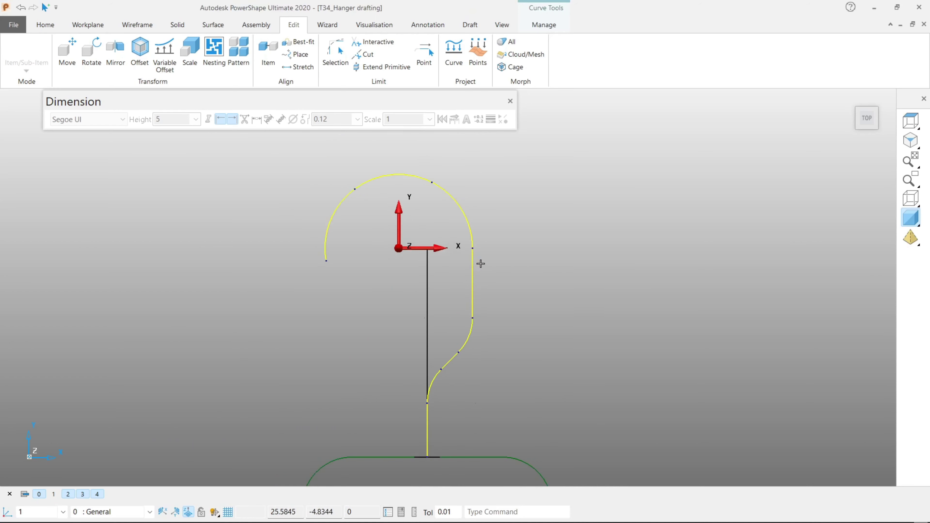
{"action": "scroll", "coordinate": [473, 353], "scroll_direction": "down", "scroll_amount": 1}
{"action": "scroll", "coordinate": [437, 318], "scroll_direction": "up", "scroll_amount": 1}
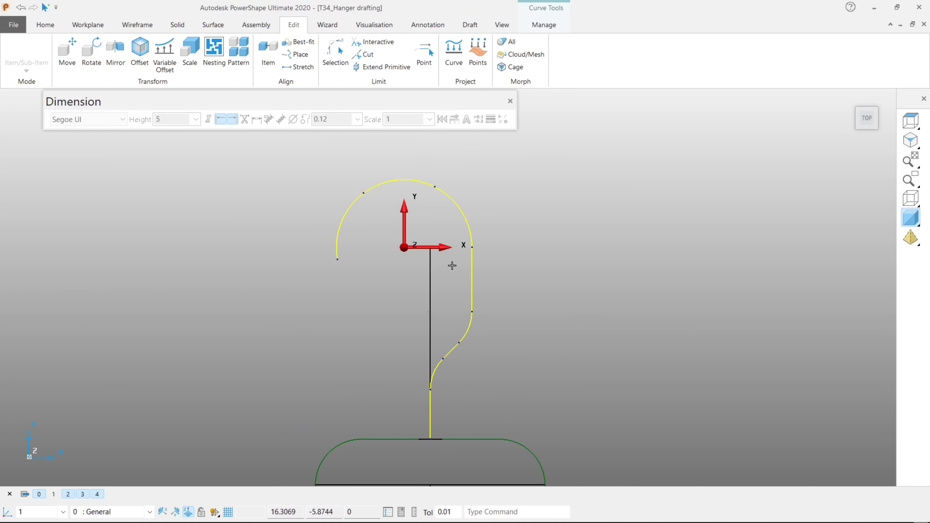
{"action": "left_click", "coordinate": [430, 272], "text": "shift"}
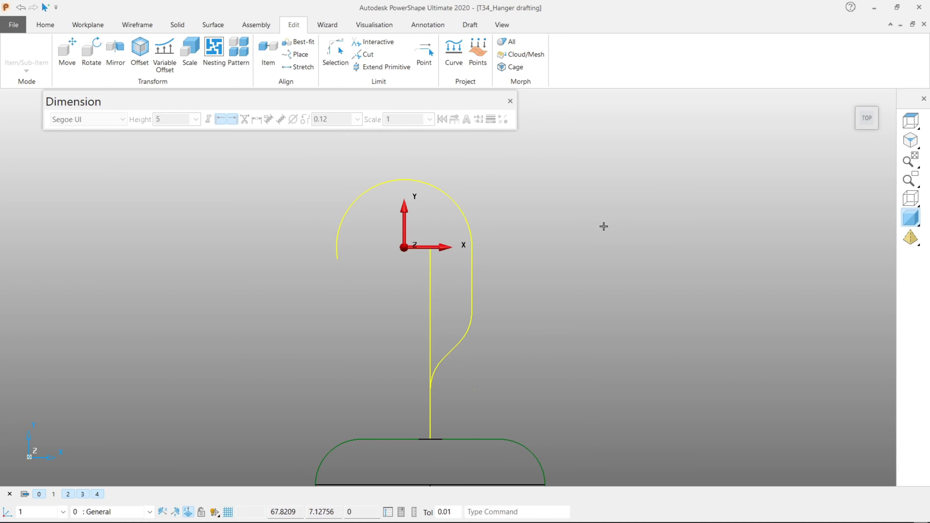
{"action": "key", "text": "ctrl+k"}
Step: Convert the hook composite curve to wire and select its short lower-bend segment
{"action": "scroll", "coordinate": [481, 283], "scroll_direction": "up", "scroll_amount": 1}
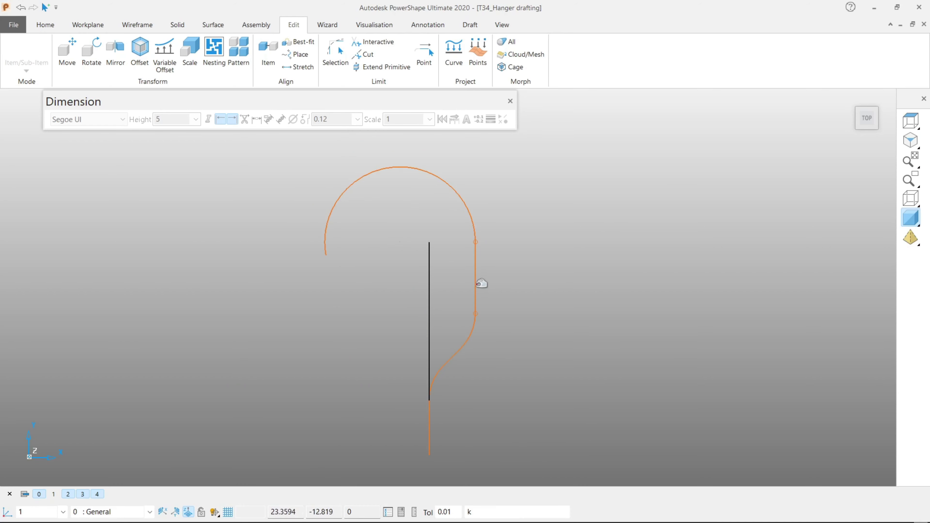
{"action": "right_click", "coordinate": [476, 283]}
{"action": "left_click", "coordinate": [527, 404]}
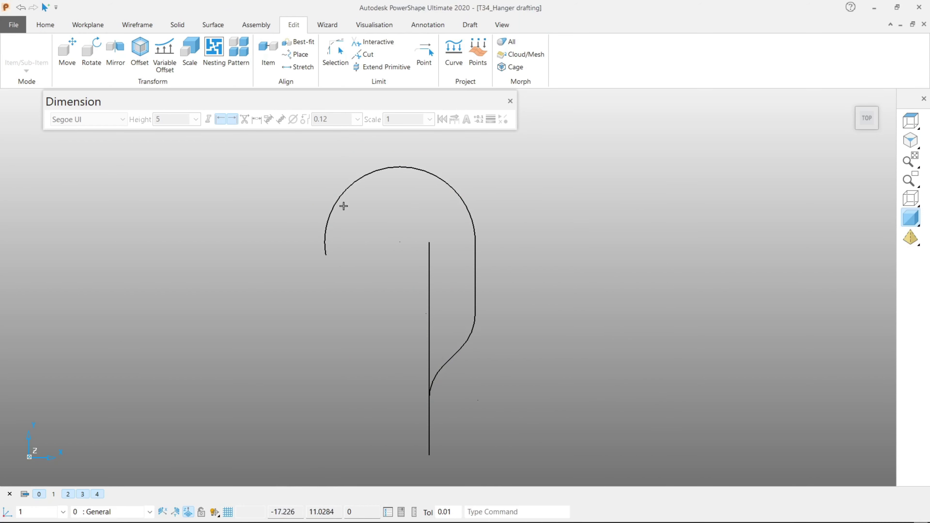
{"action": "left_click", "coordinate": [345, 191]}
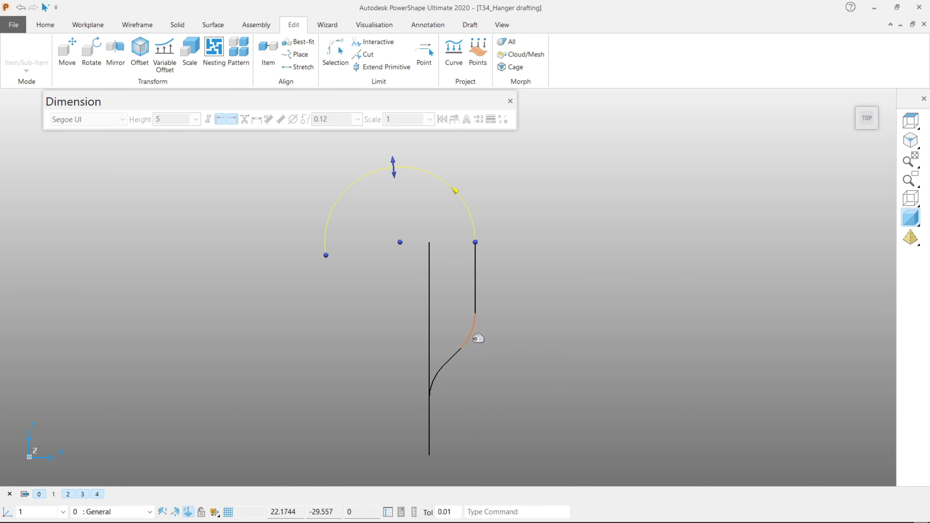
{"action": "left_click", "coordinate": [439, 355]}
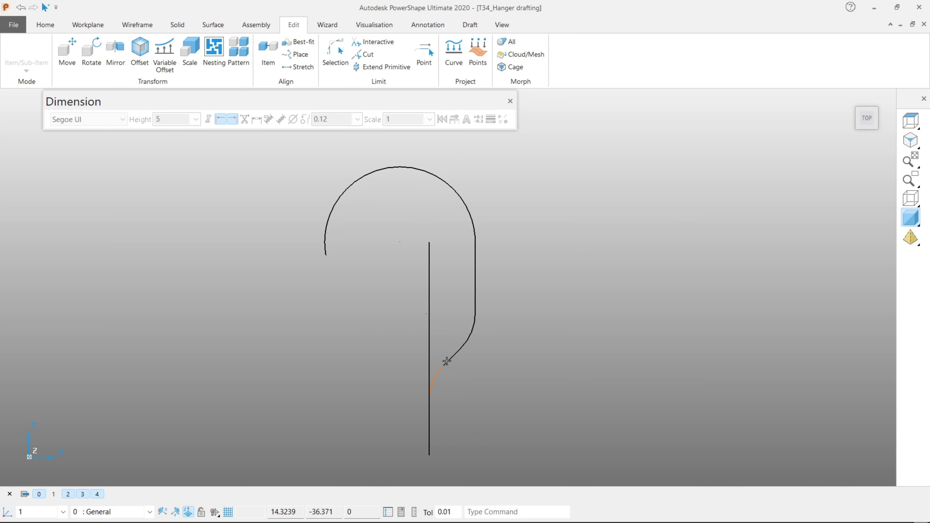
{"action": "left_click", "coordinate": [454, 357]}
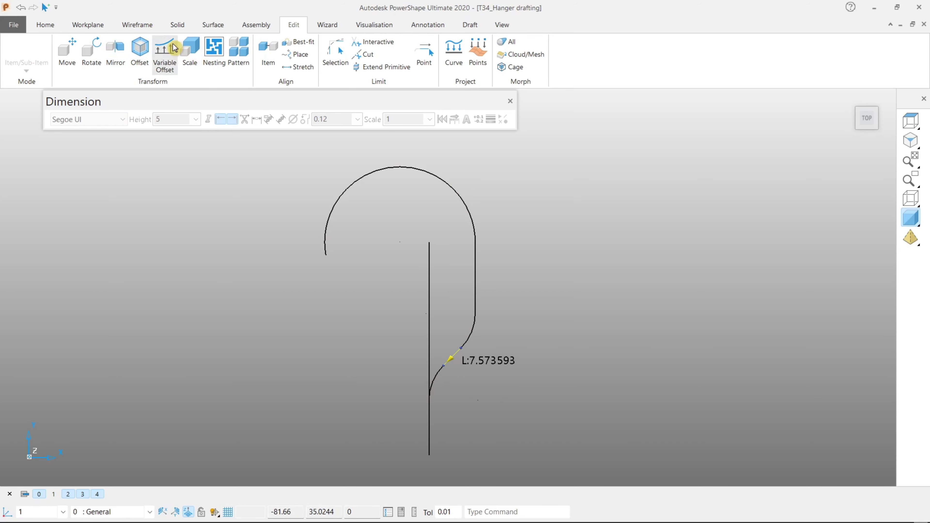
Step: Limit the diagonal to the right vertical line and left stem, then select the top arc and right side
{"action": "left_click", "coordinate": [335, 55]}
{"action": "scroll", "coordinate": [476, 315], "scroll_direction": "up", "scroll_amount": 2}
{"action": "left_click", "coordinate": [475, 295]}
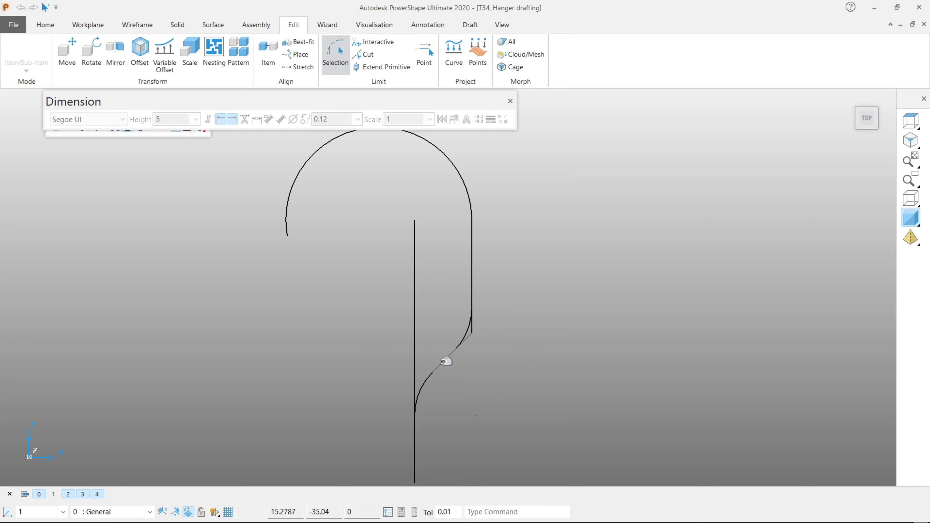
{"action": "middle_click_drag", "start_coordinate": [449, 405], "coordinate": [424, 346], "text": "shift"}
{"action": "left_click", "coordinate": [411, 373]}
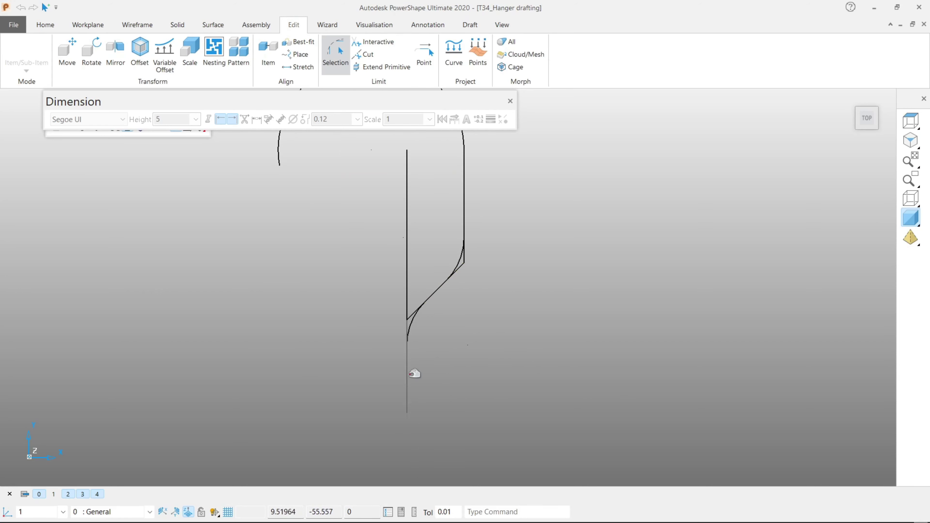
{"action": "right_click", "coordinate": [501, 226]}
{"action": "left_click", "coordinate": [508, 277]}
{"action": "scroll", "coordinate": [465, 324], "scroll_direction": "down", "scroll_amount": 2}
{"action": "scroll", "coordinate": [499, 322], "scroll_direction": "up", "scroll_amount": 3}
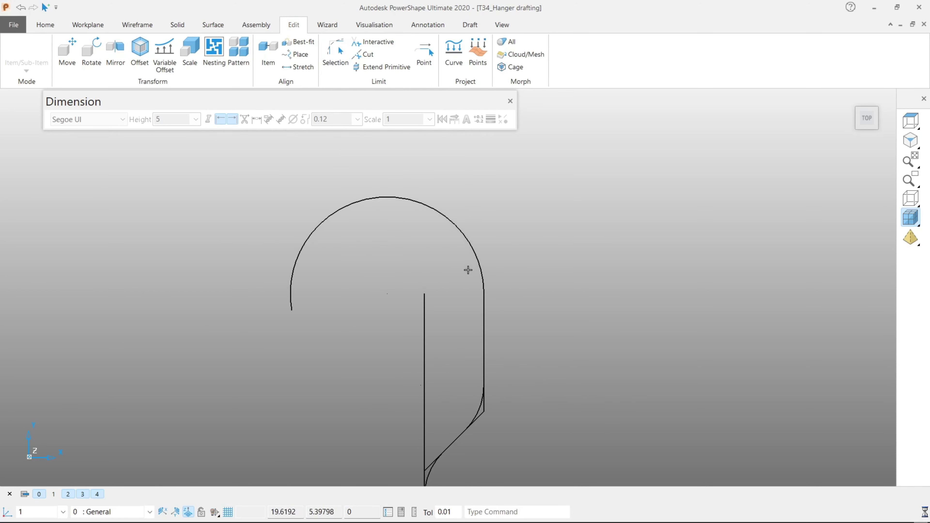
{"action": "left_click", "coordinate": [484, 353]}
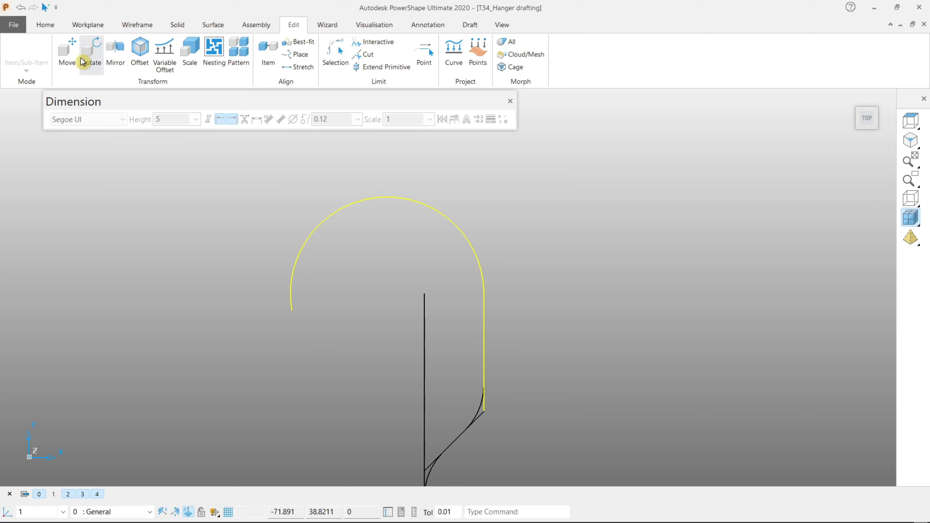
{"action": "left_click", "coordinate": [71, 51]}
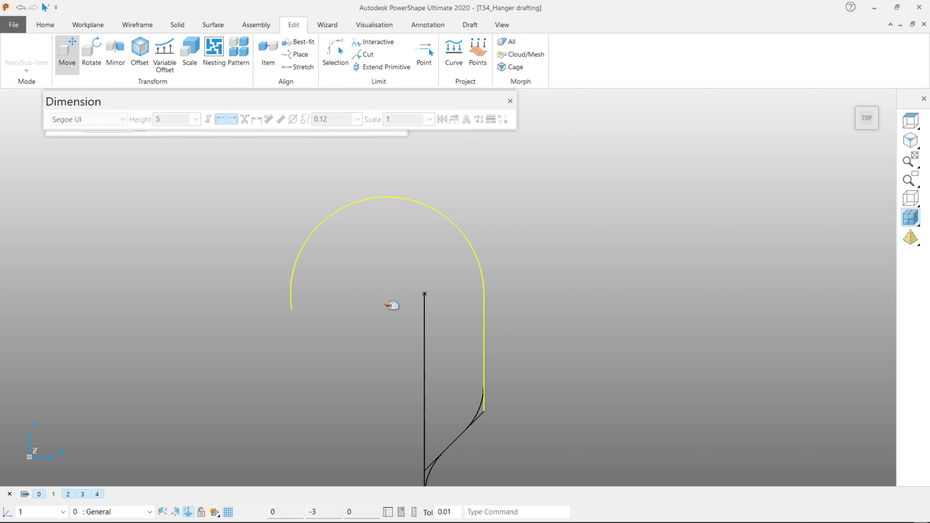
Step: Cancel the pending move and abandon a line started at the arc centre
{"action": "left_click", "coordinate": [510, 104]}
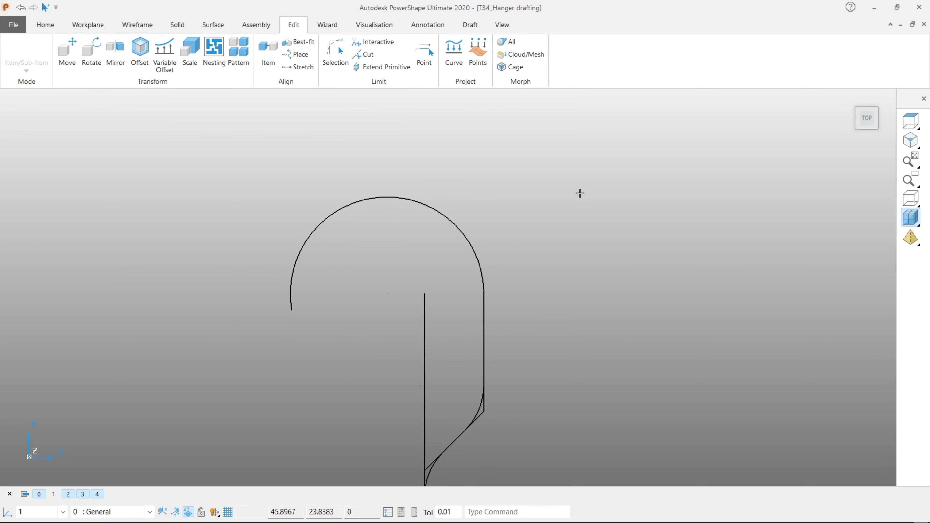
{"action": "left_click", "coordinate": [137, 24]}
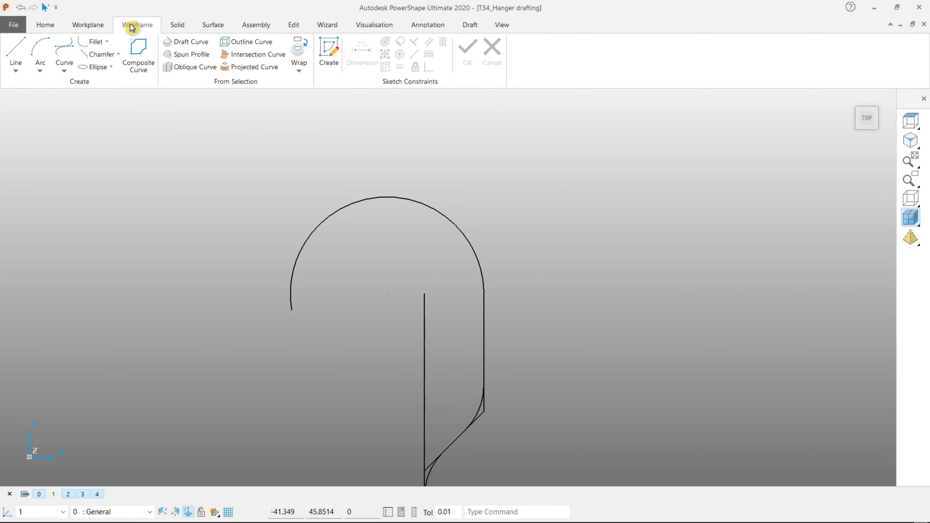
{"action": "left_click", "coordinate": [16, 53]}
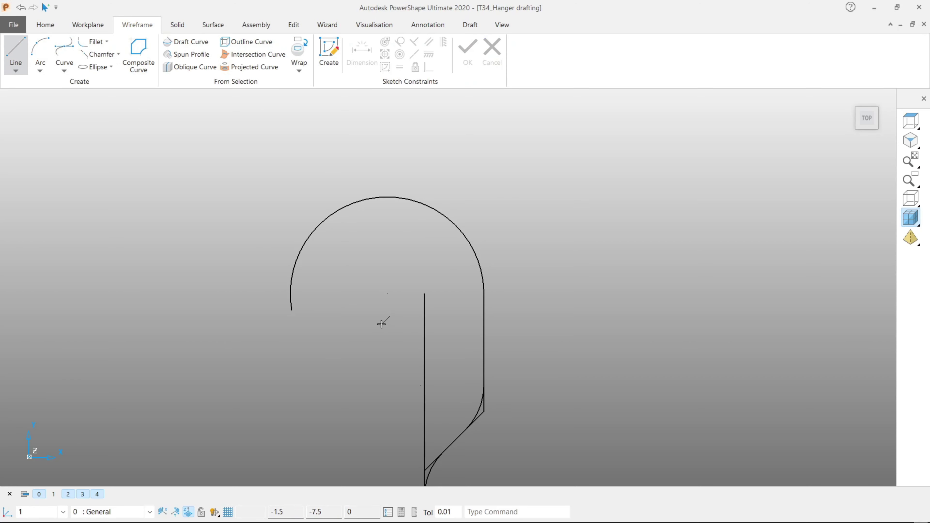
{"action": "left_click", "coordinate": [386, 293]}
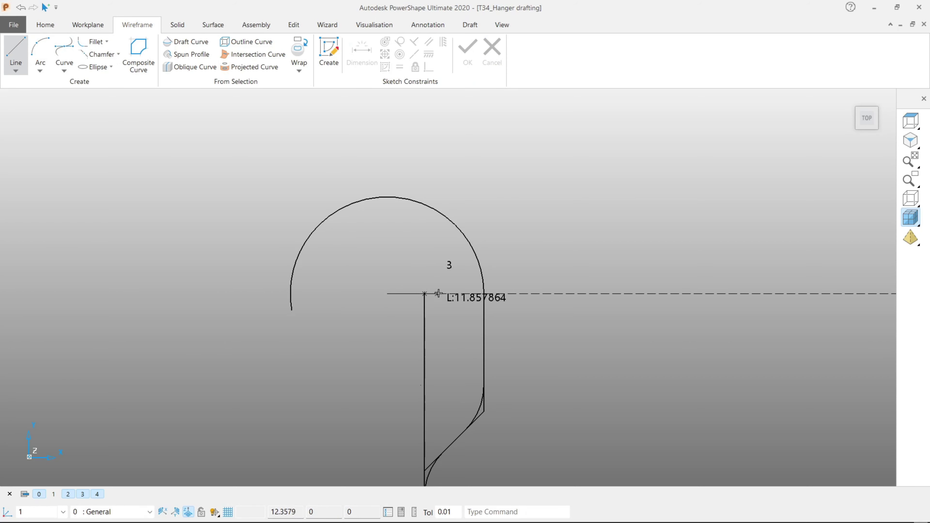
{"action": "right_click", "coordinate": [550, 245]}
{"action": "left_click", "coordinate": [519, 408]}
Step: Move the large hook arc 8.857864 right, from its centre to the stem's top end
{"action": "left_click", "coordinate": [450, 219]}
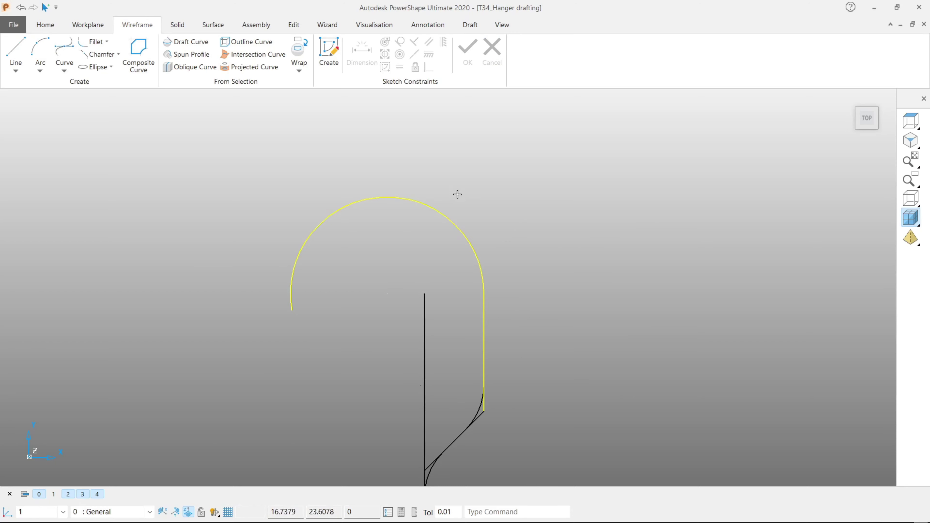
{"action": "left_click", "coordinate": [293, 24]}
{"action": "left_click", "coordinate": [70, 53]}
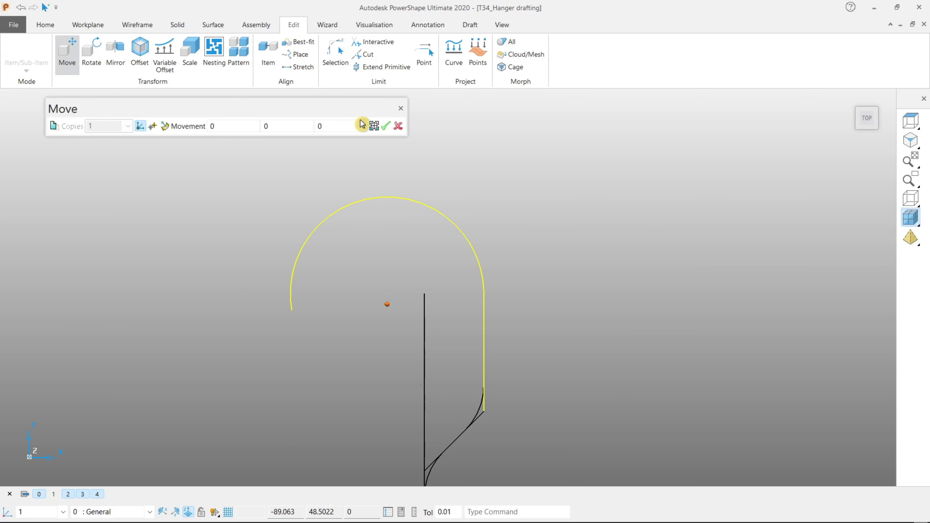
{"action": "left_click", "coordinate": [387, 295]}
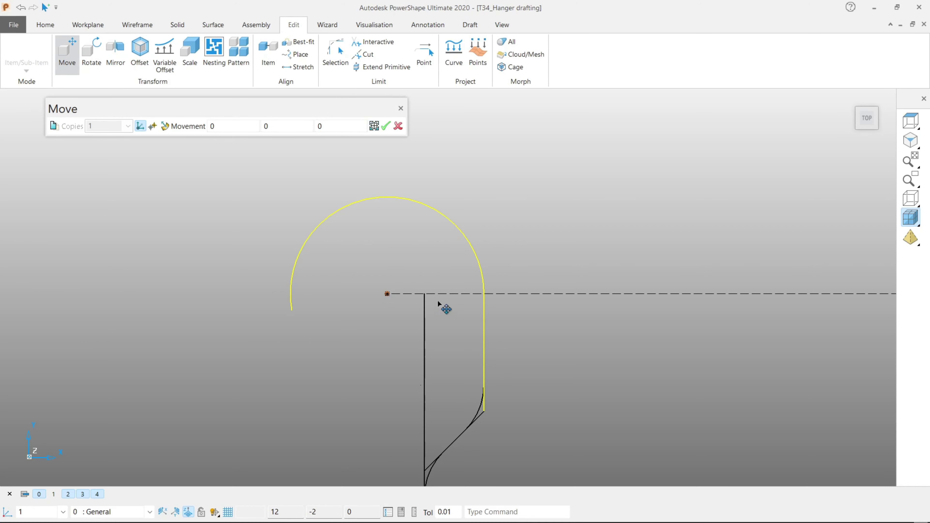
{"action": "left_click", "coordinate": [426, 296]}
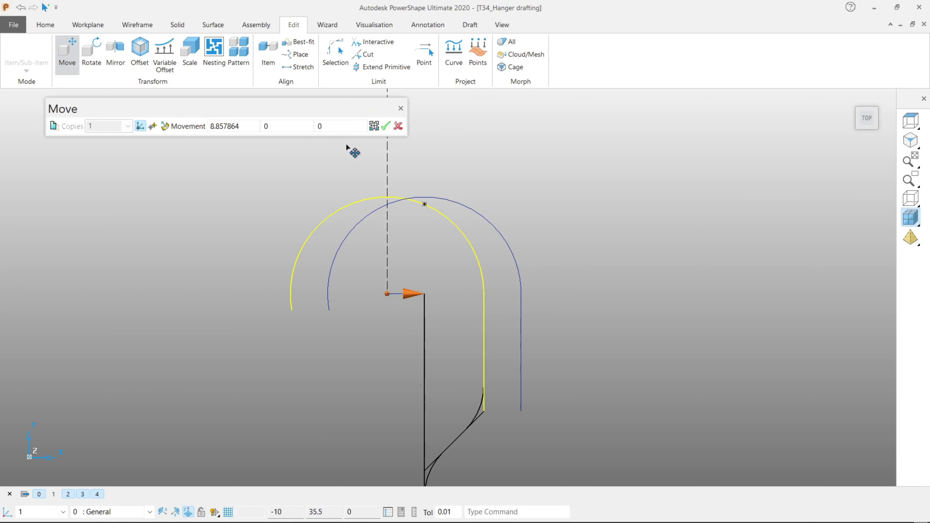
{"action": "left_click", "coordinate": [386, 126]}
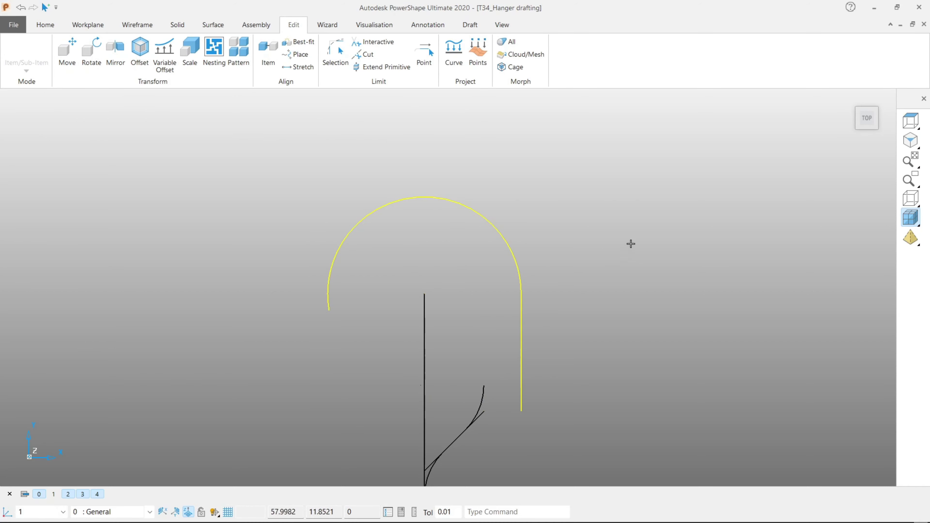
Step: Clear the selection and select the length-20 diagonal line
{"action": "scroll", "coordinate": [564, 288], "scroll_direction": "down", "scroll_amount": 2}
{"action": "left_click", "coordinate": [556, 256]}
{"action": "scroll", "coordinate": [332, 171], "scroll_direction": "up", "scroll_amount": 2}
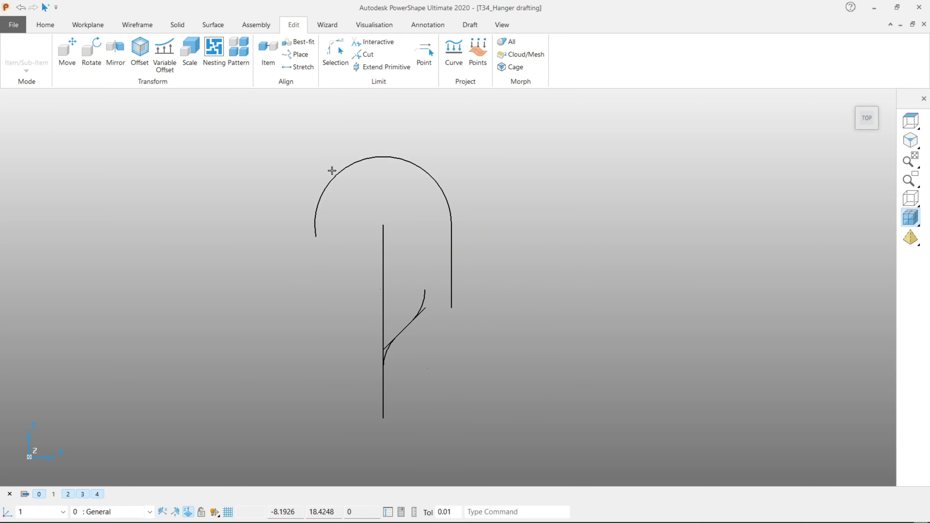
{"action": "scroll", "coordinate": [430, 313], "scroll_direction": "up", "scroll_amount": 2}
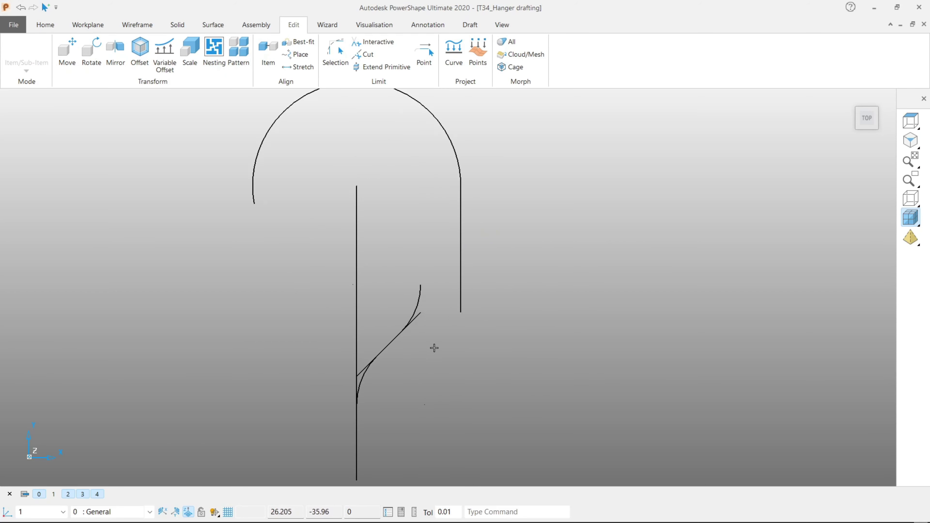
{"action": "left_click", "coordinate": [423, 316]}
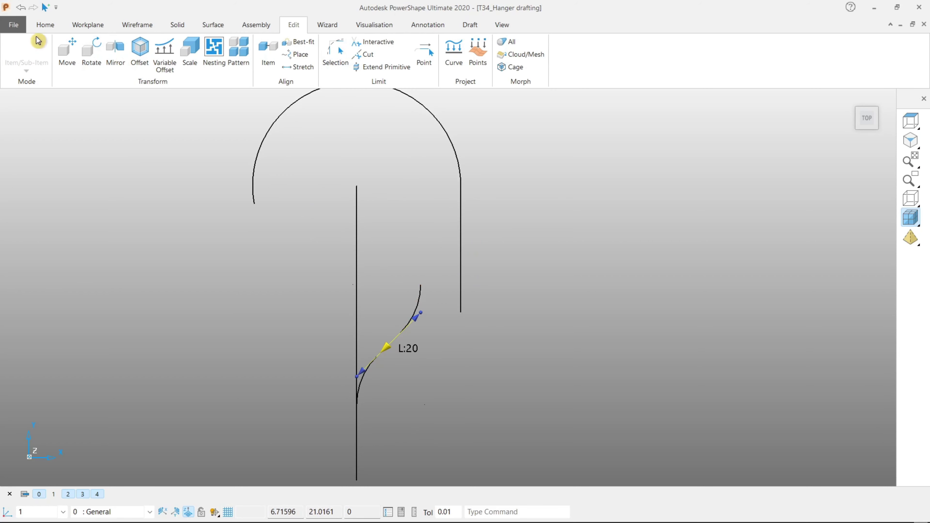
Step: Draw a tangent arc joining the hook arc to the diagonal, using the alternate solution
{"action": "left_click", "coordinate": [138, 24]}
{"action": "left_click", "coordinate": [40, 51]}
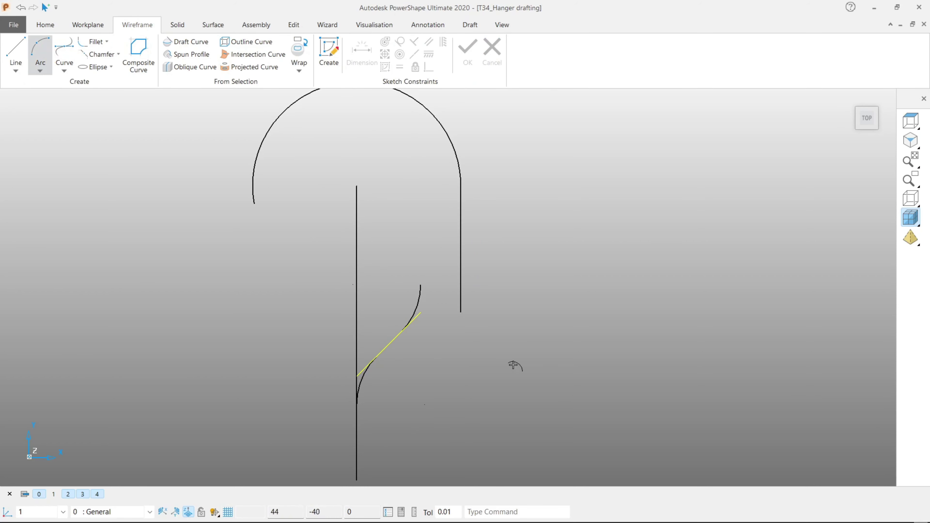
{"action": "scroll", "coordinate": [513, 367], "scroll_direction": "up", "scroll_amount": 2}
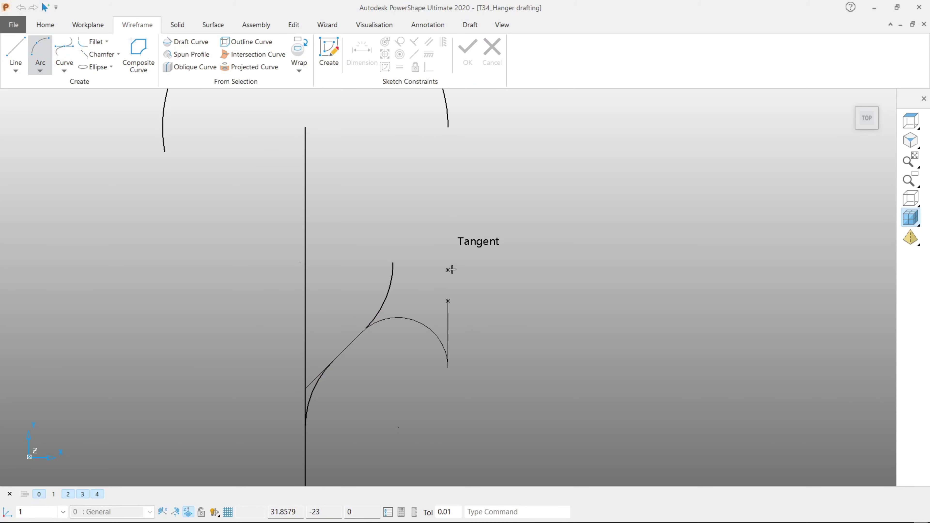
{"action": "scroll", "coordinate": [429, 286], "scroll_direction": "up", "scroll_amount": 1}
{"action": "scroll", "coordinate": [429, 286], "scroll_direction": "up", "scroll_amount": 1}
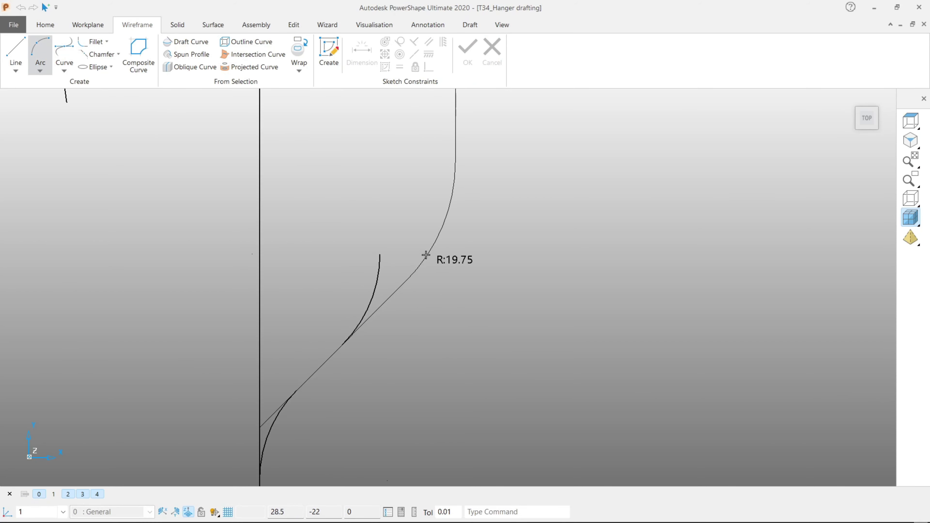
{"action": "left_click", "coordinate": [425, 255]}
{"action": "type", "text": "1"}
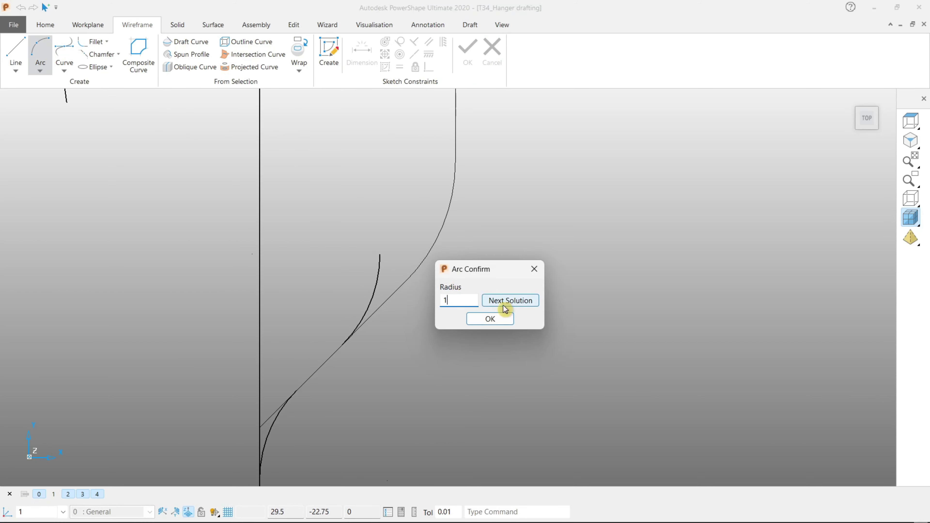
{"action": "left_click", "coordinate": [505, 309]}
{"action": "key", "text": "Return"}
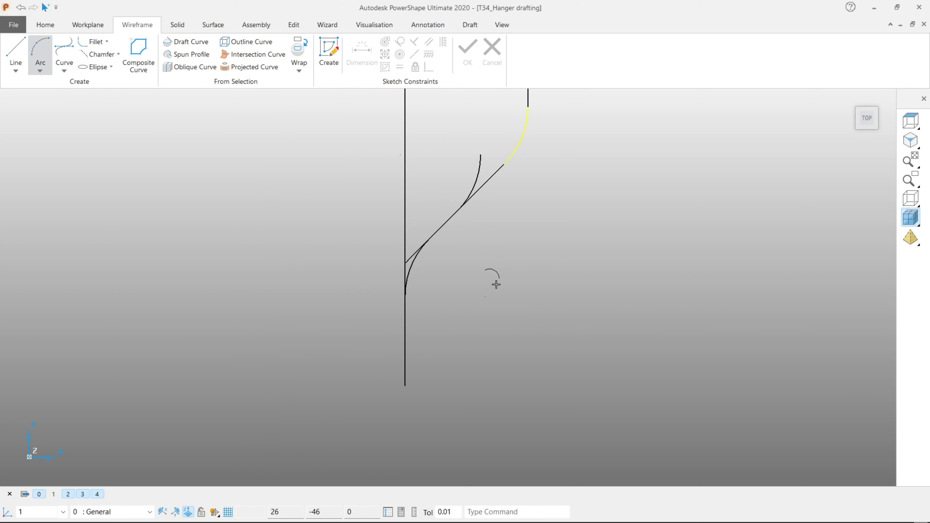
{"action": "key", "text": "Escape"}
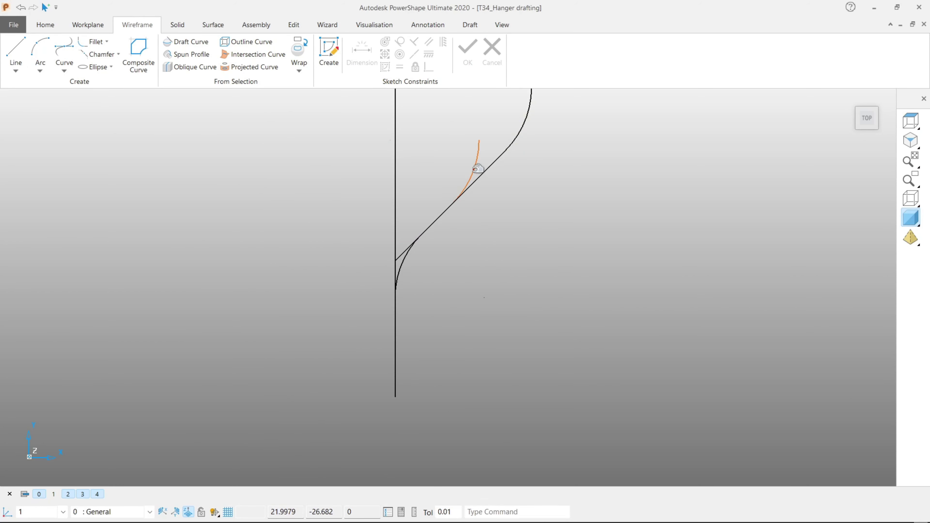
Step: Delete the leftover small arc and the upper stem line
{"action": "left_click", "coordinate": [478, 168]}
{"action": "scroll", "coordinate": [612, 224], "scroll_direction": "down", "scroll_amount": 2}
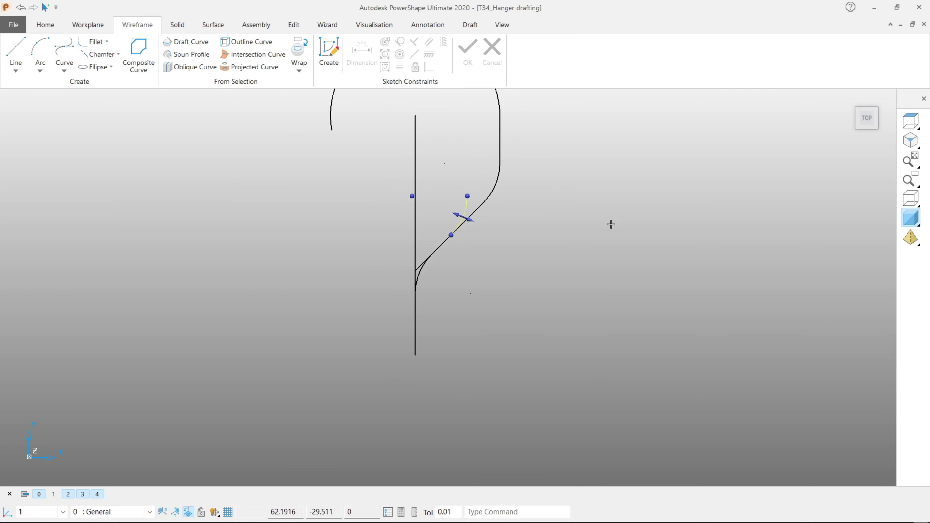
{"action": "key", "text": "Delete"}
{"action": "left_click", "coordinate": [415, 206]}
{"action": "key", "text": "Delete"}
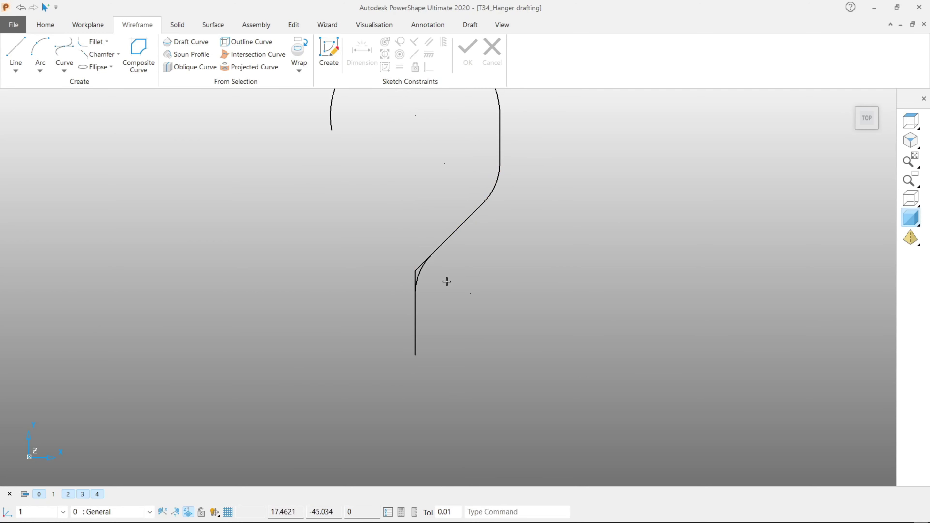
{"action": "scroll", "coordinate": [446, 281], "scroll_direction": "up", "scroll_amount": 1}
Step: Trim the extra upper bend and stray stem corner with Edit > Limit > Interactive
{"action": "left_click", "coordinate": [283, 29]}
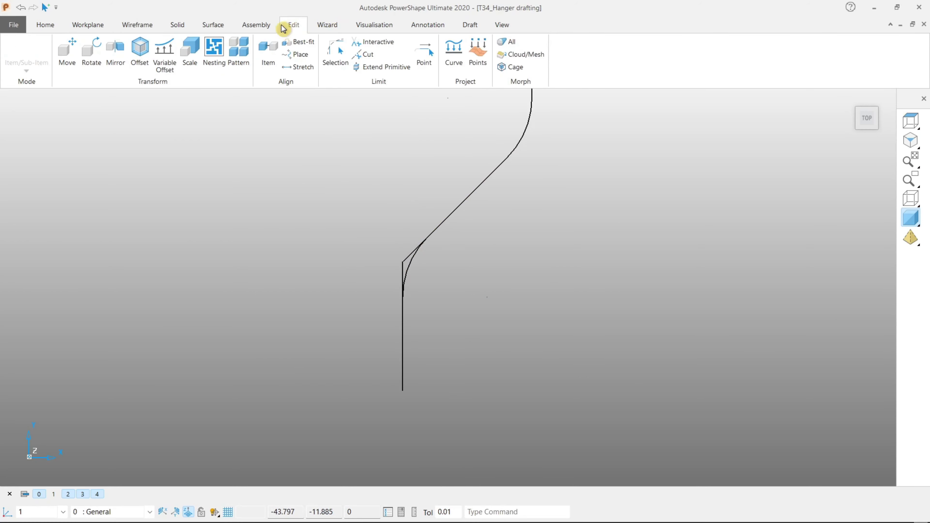
{"action": "left_click", "coordinate": [374, 42]}
{"action": "left_click", "coordinate": [404, 261]}
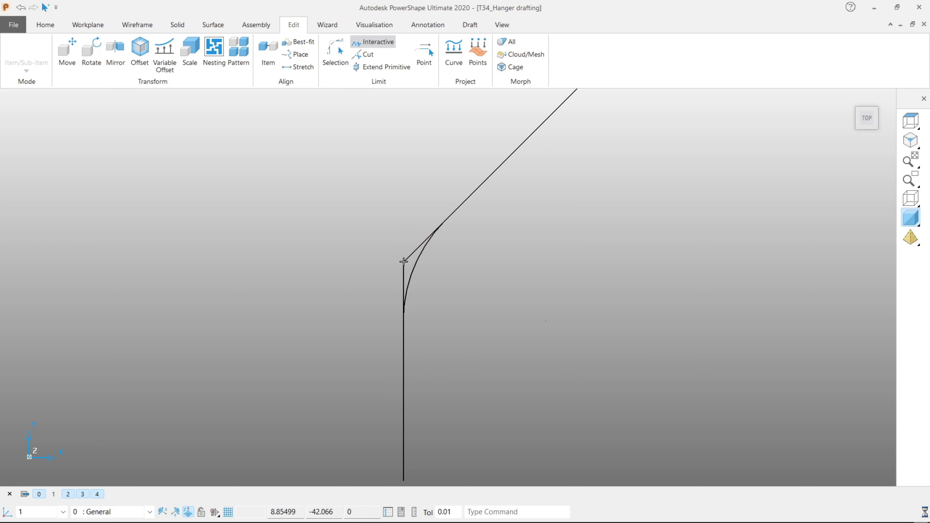
{"action": "left_click", "coordinate": [404, 261]}
{"action": "left_click", "coordinate": [429, 276]}
{"action": "scroll", "coordinate": [417, 261], "scroll_direction": "down", "scroll_amount": 3}
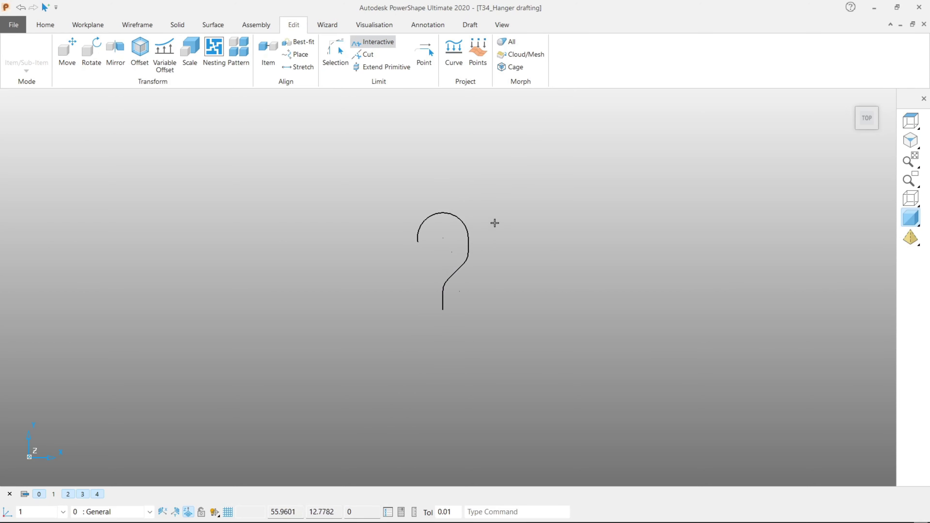
Step: Unblank the hidden hanger geometry and pick the section where the hook meets the oval
{"action": "key", "text": "Escape"}
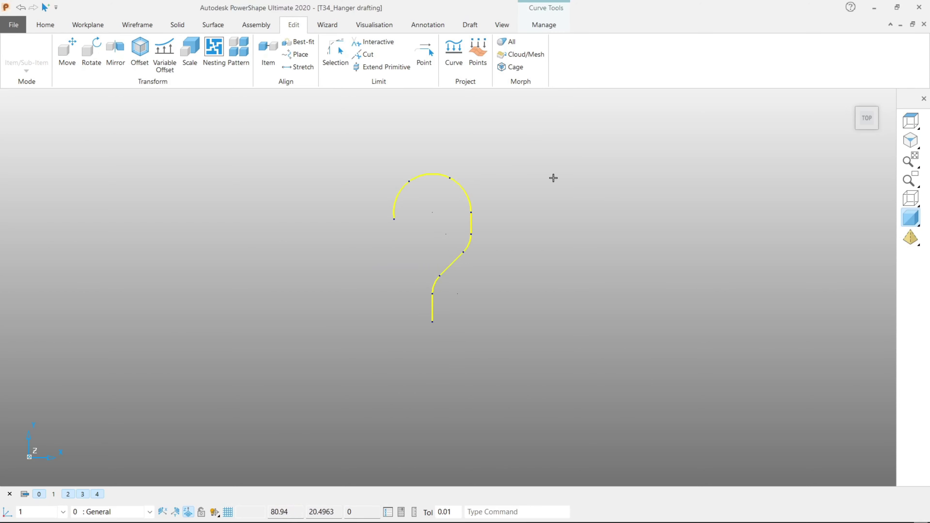
{"action": "right_click", "coordinate": [550, 163]}
{"action": "left_click", "coordinate": [614, 363]}
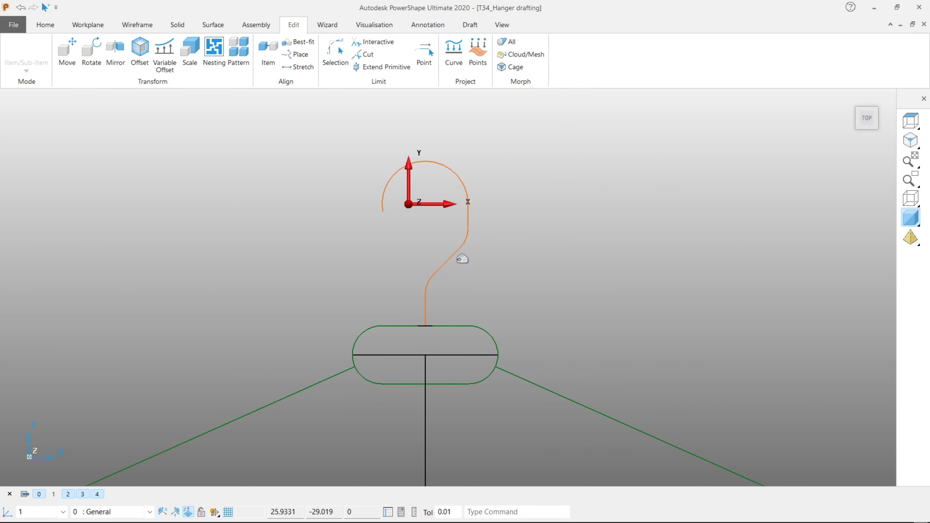
{"action": "scroll", "coordinate": [463, 258], "scroll_direction": "up", "scroll_amount": 2}
{"action": "scroll", "coordinate": [447, 322], "scroll_direction": "up", "scroll_amount": 2}
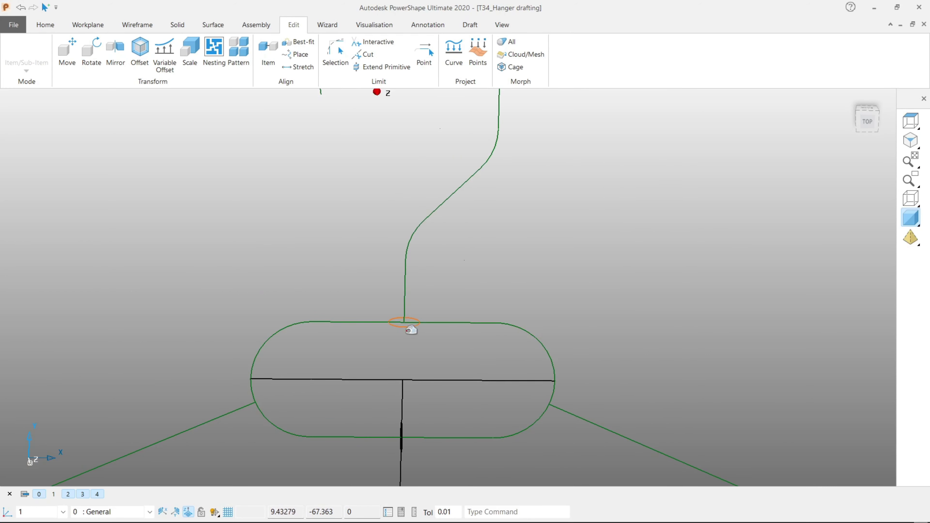
{"action": "left_click", "coordinate": [405, 323]}
{"action": "scroll", "coordinate": [415, 324], "scroll_direction": "down", "scroll_amount": 2}
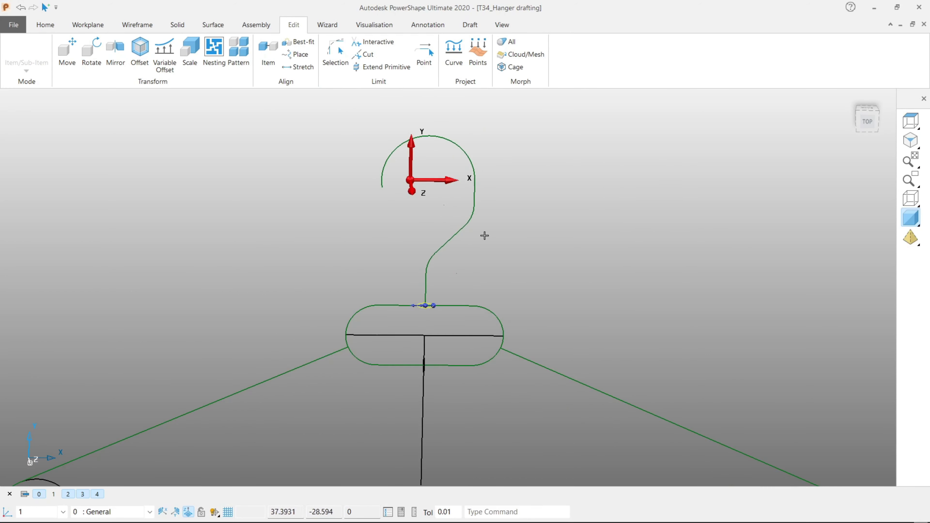
Step: Sweep a Drive-curve solid along the question-mark curve, preview it, and show the shaded hanger
{"action": "left_click", "coordinate": [176, 23]}
{"action": "left_click", "coordinate": [216, 67]}
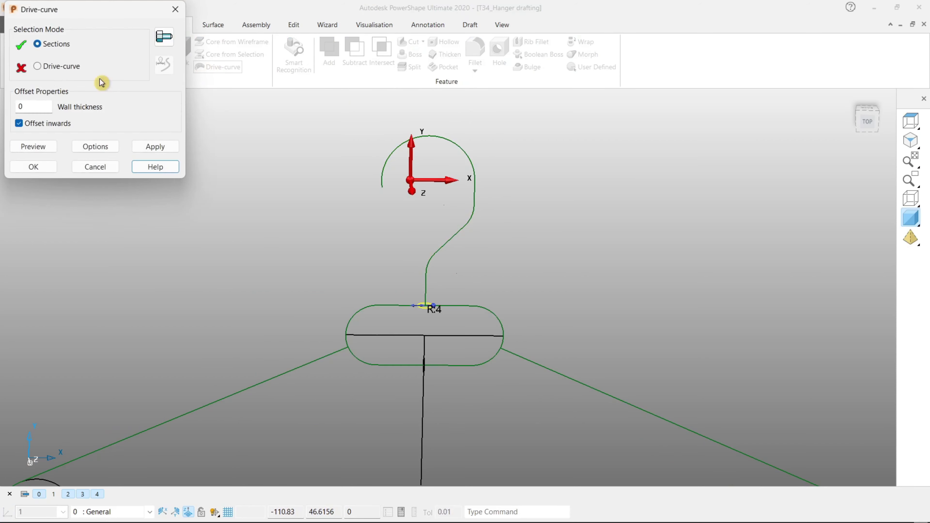
{"action": "left_click", "coordinate": [58, 65]}
{"action": "left_click", "coordinate": [455, 237]}
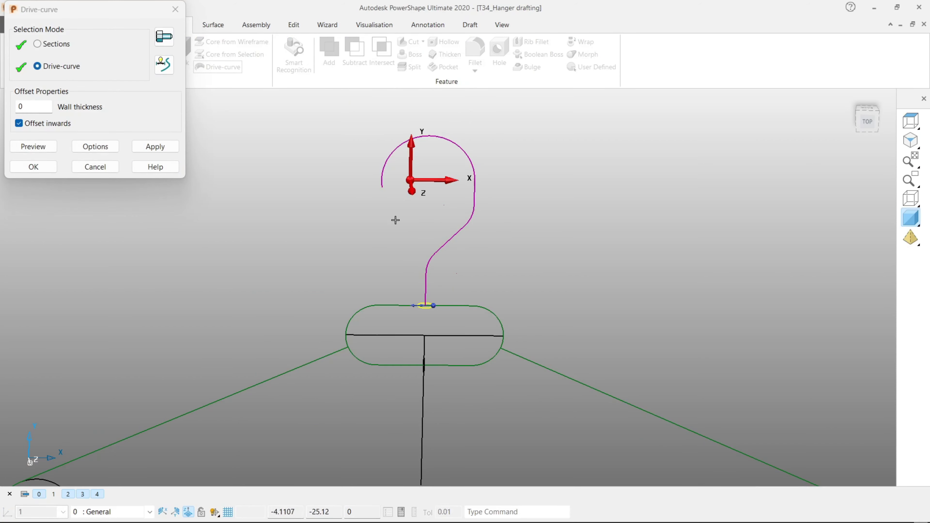
{"action": "left_click", "coordinate": [43, 146]}
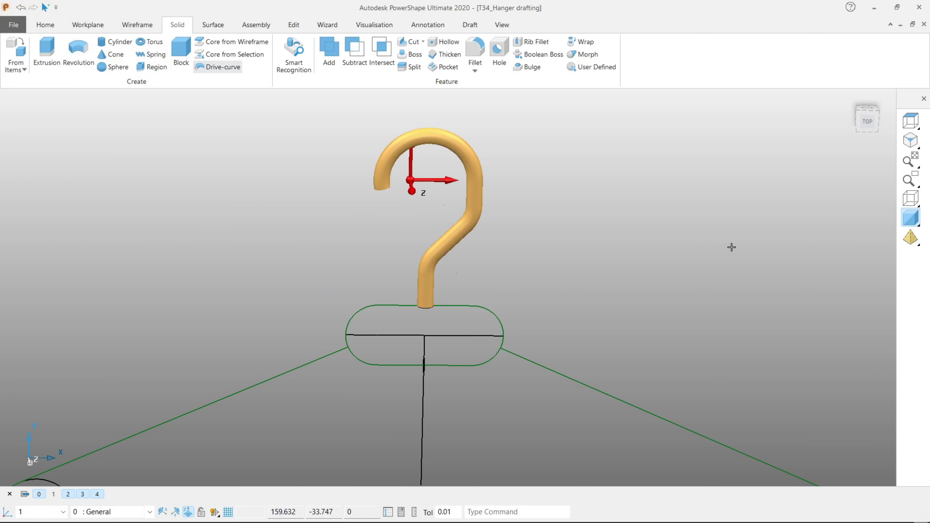
{"action": "left_click", "coordinate": [53, 494]}
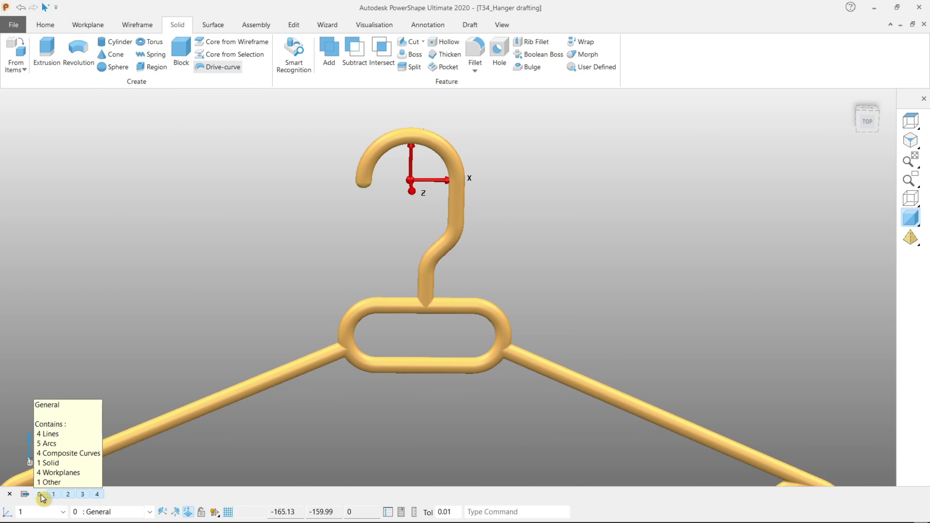
Step: Select the new hook solid and open the hanger's feature tree in Explorer
{"action": "left_click", "coordinate": [40, 495]}
{"action": "left_click", "coordinate": [40, 495]}
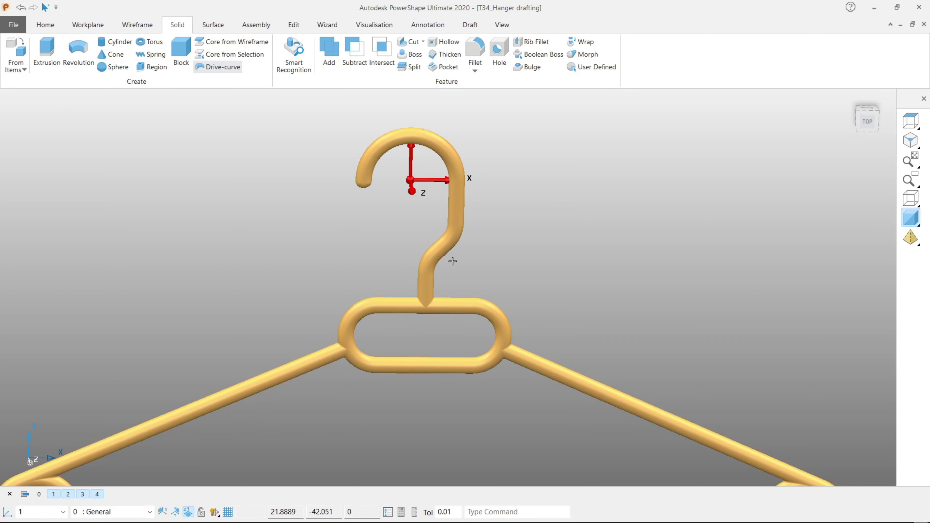
{"action": "left_click", "coordinate": [444, 242]}
{"action": "scroll", "coordinate": [435, 226], "scroll_direction": "down", "scroll_amount": 2}
{"action": "scroll", "coordinate": [434, 226], "scroll_direction": "down", "scroll_amount": 1}
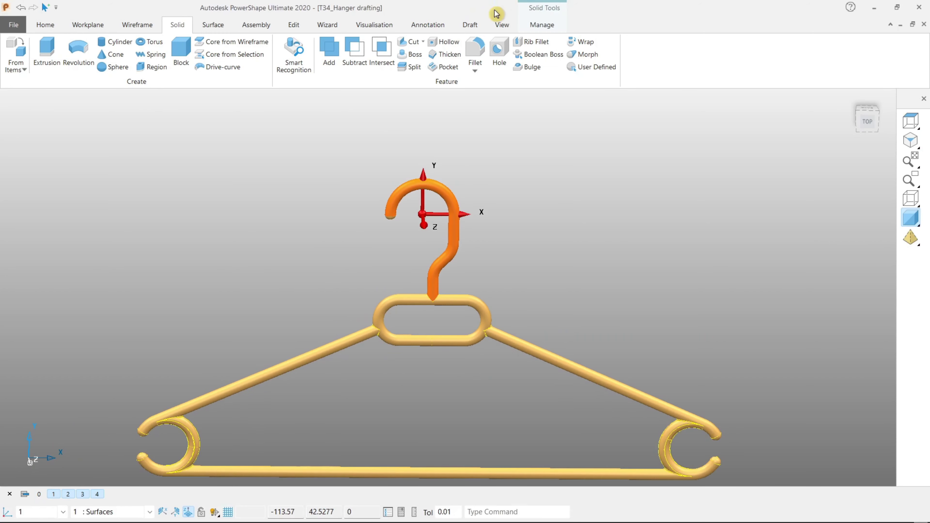
{"action": "left_click", "coordinate": [541, 25]}
{"action": "left_click", "coordinate": [20, 63]}
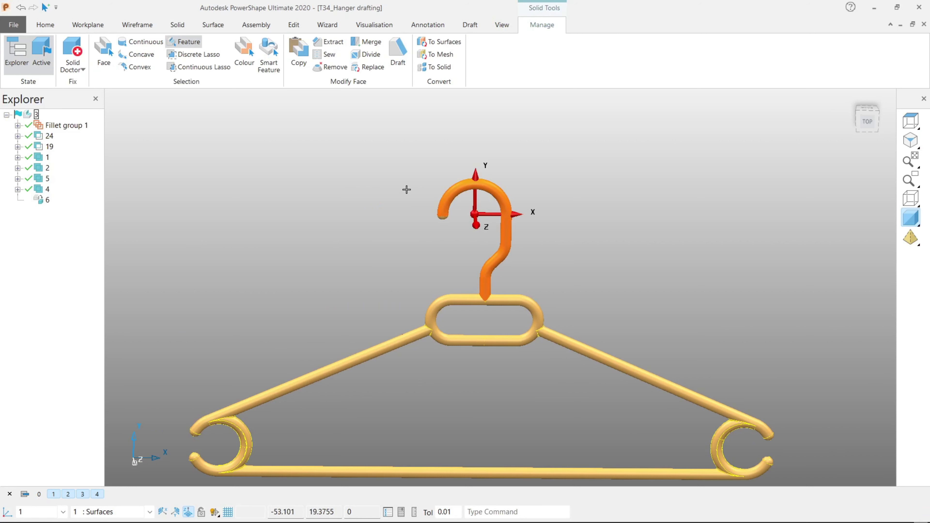
{"action": "left_click", "coordinate": [255, 162]}
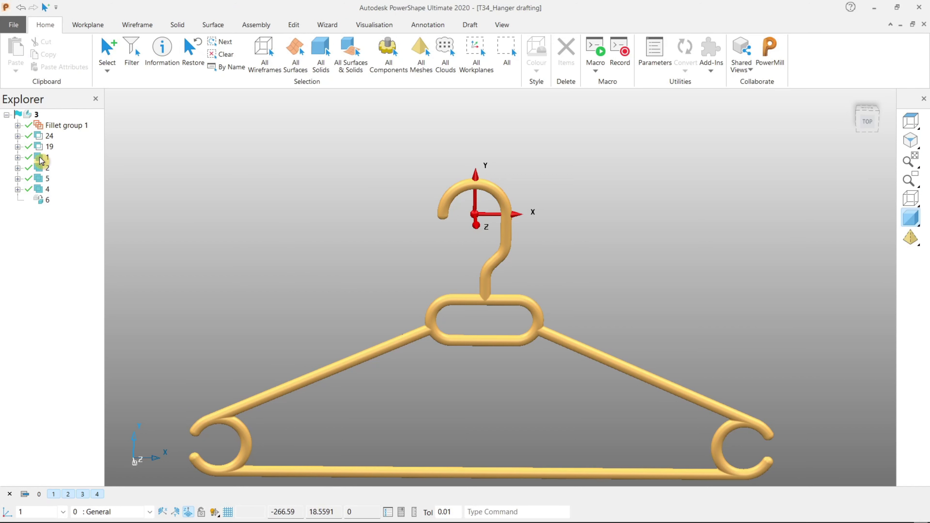
Step: Edit the hook's Boolean feature, replacing its solid with the new swept hook
{"action": "left_click", "coordinate": [40, 161]}
{"action": "scroll", "coordinate": [255, 266], "scroll_direction": "up", "scroll_amount": 2}
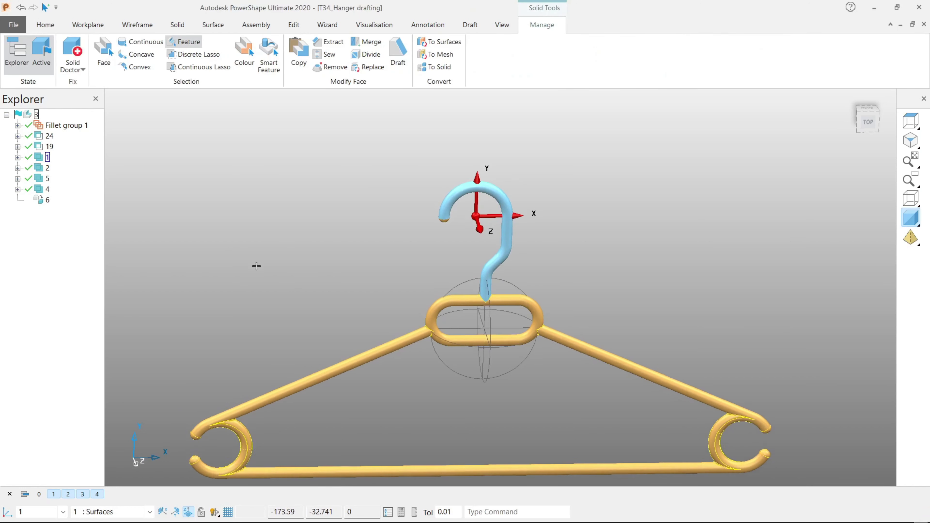
{"action": "scroll", "coordinate": [255, 266], "scroll_direction": "up", "scroll_amount": 2}
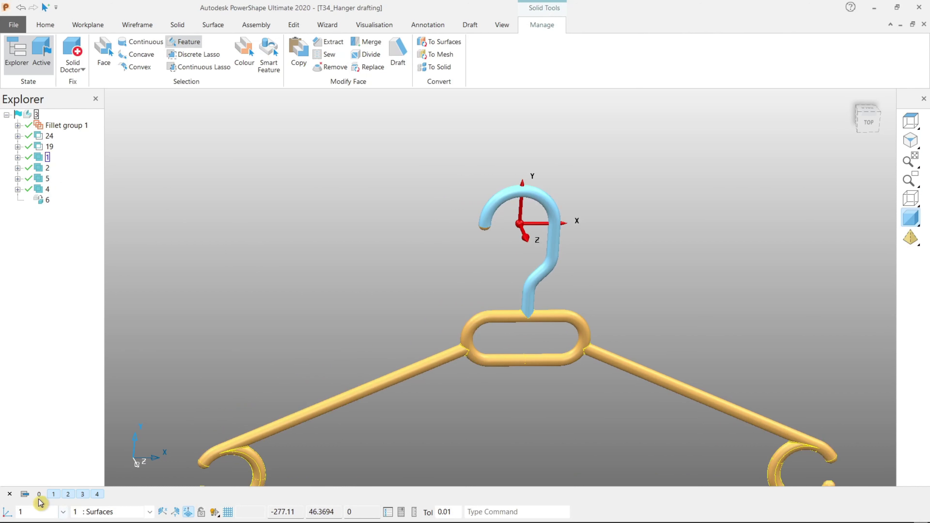
{"action": "double_click", "coordinate": [42, 161]}
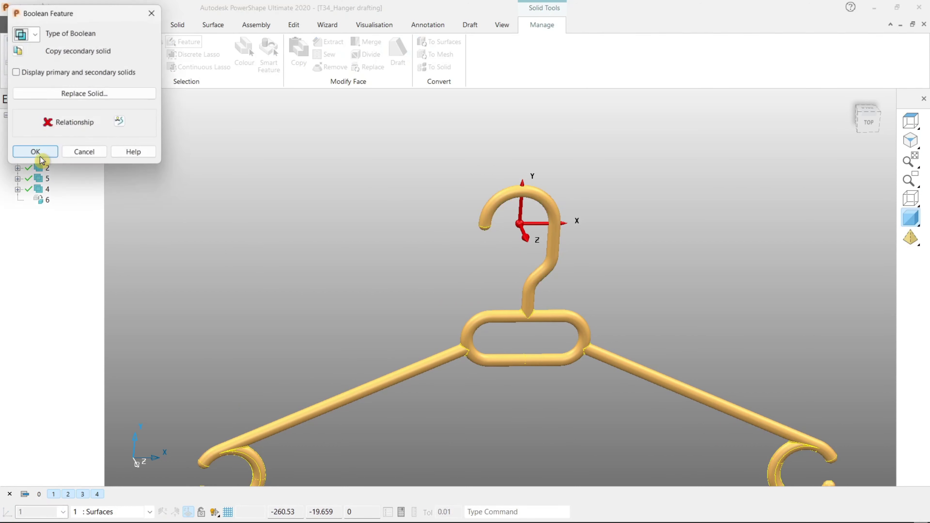
{"action": "left_click", "coordinate": [75, 95]}
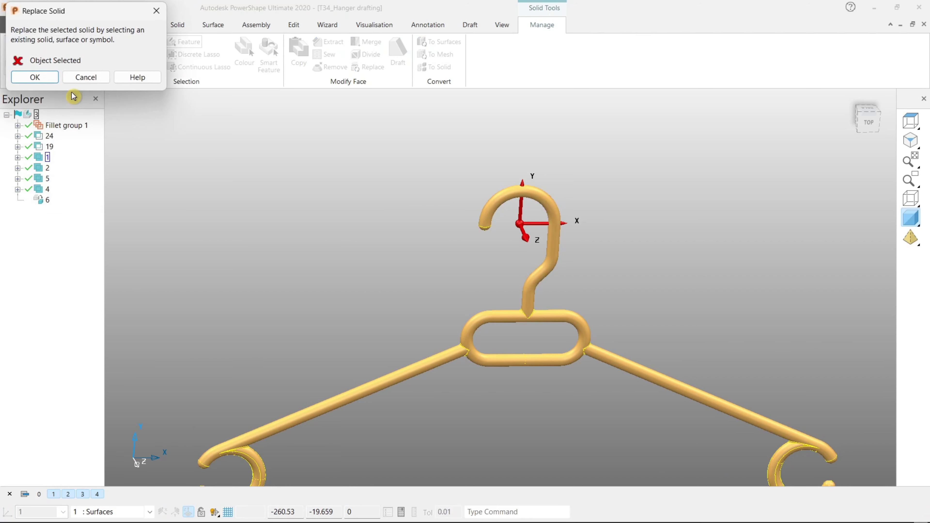
{"action": "left_click", "coordinate": [39, 494]}
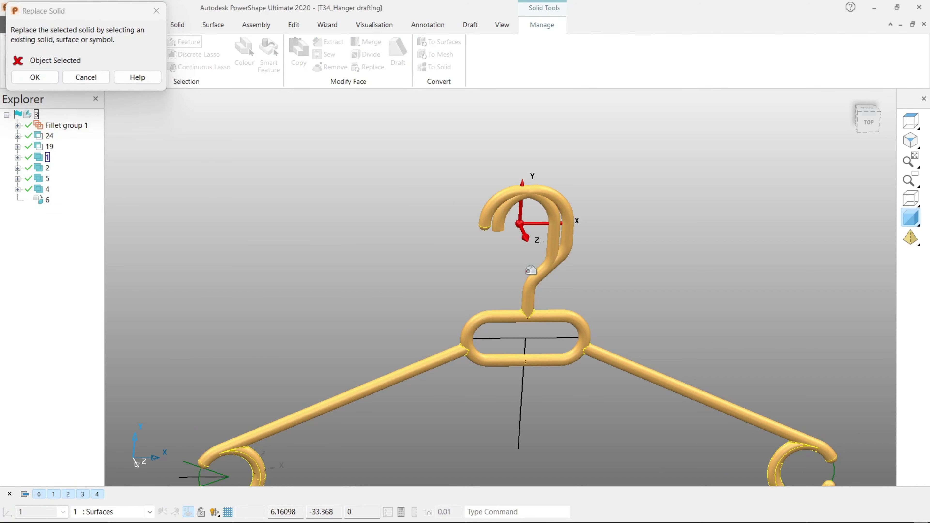
{"action": "left_click", "coordinate": [503, 225]}
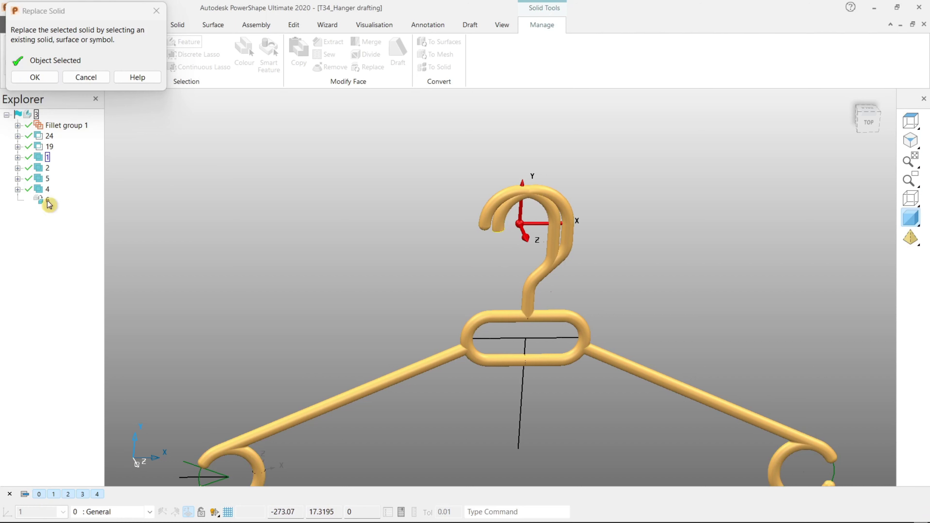
{"action": "left_click", "coordinate": [43, 79]}
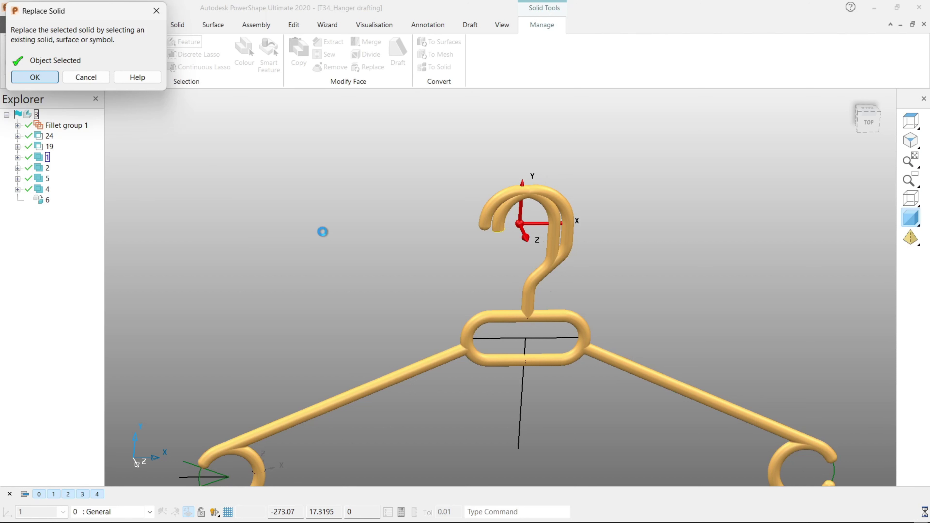
{"action": "key", "text": "Return"}
{"action": "left_click", "coordinate": [296, 250]}
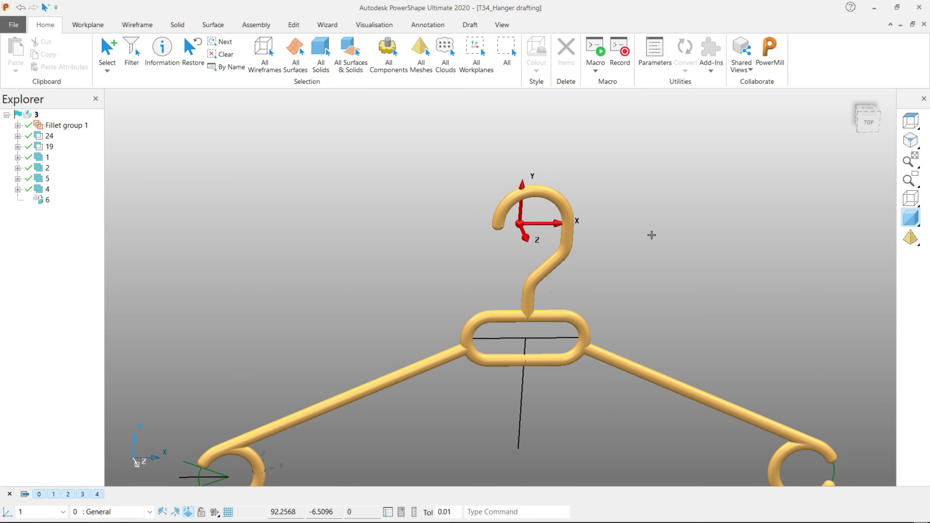
Step: Inspect the hook by orbiting, then hide the level 0 (General) construction lines
{"action": "scroll", "coordinate": [558, 259], "scroll_direction": "up", "scroll_amount": 3}
{"action": "mouse_move", "coordinate": [557, 259]}
{"action": "middle_mouse_down"}
{"action": "mouse_move", "coordinate": [554, 155]}
{"action": "mouse_move", "coordinate": [460, 373]}
{"action": "mouse_move", "coordinate": [504, 332]}
{"action": "mouse_move", "coordinate": [462, 219]}
{"action": "mouse_move", "coordinate": [483, 234]}
{"action": "middle_mouse_up"}
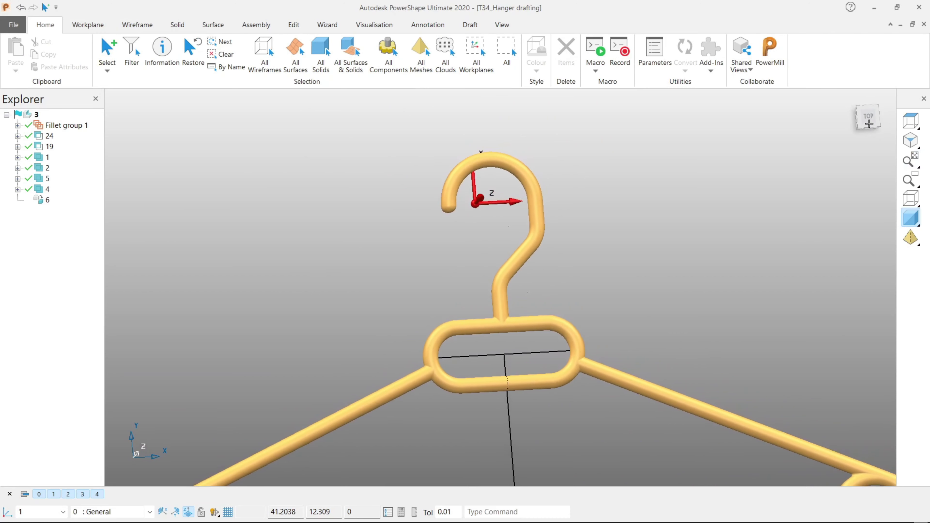
{"action": "left_click", "coordinate": [867, 118]}
{"action": "scroll", "coordinate": [624, 188], "scroll_direction": "down", "scroll_amount": 1}
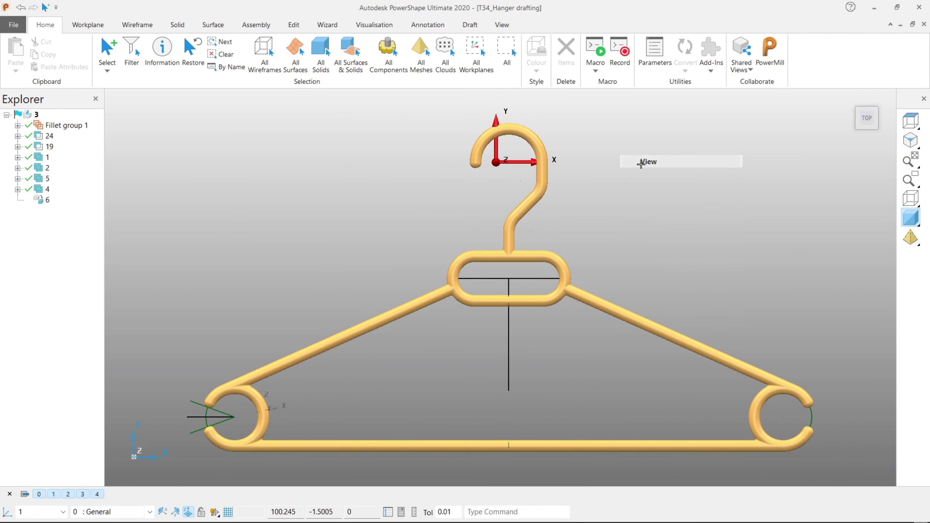
{"action": "left_click", "coordinate": [47, 496]}
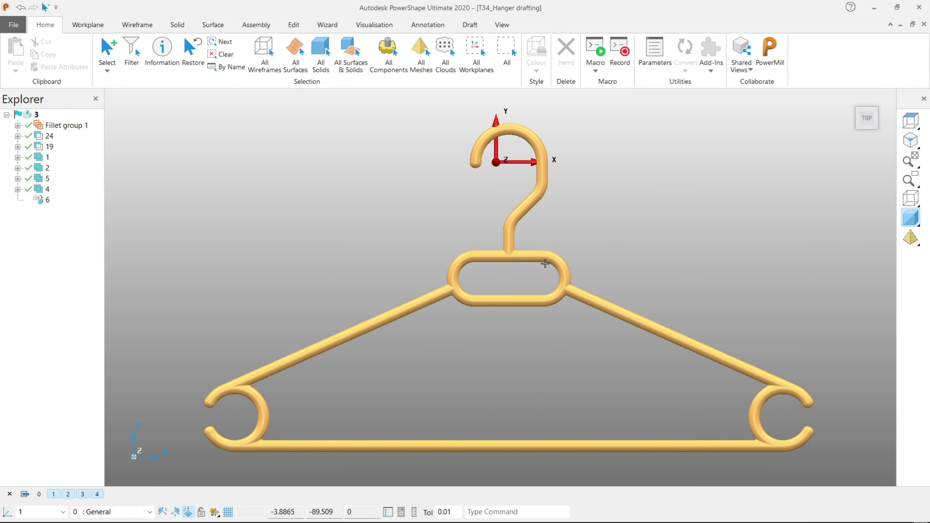
{"action": "right_click", "coordinate": [657, 173]}
{"action": "key", "text": "Escape"}
{"action": "scroll", "coordinate": [501, 279], "scroll_direction": "down", "scroll_amount": 1}
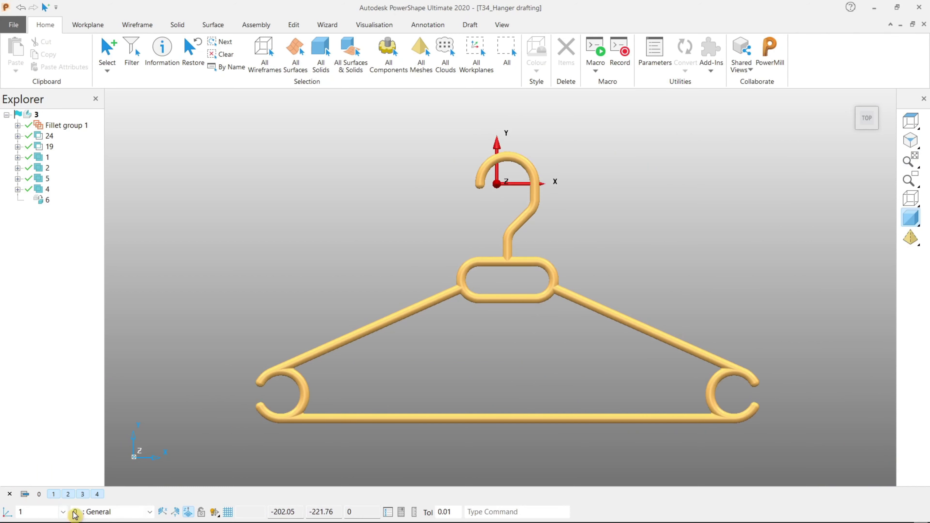
Step: Make World the active workplane, then orbit the hanger and return to the TOP view
{"action": "left_click", "coordinate": [63, 512]}
{"action": "left_click", "coordinate": [37, 500]}
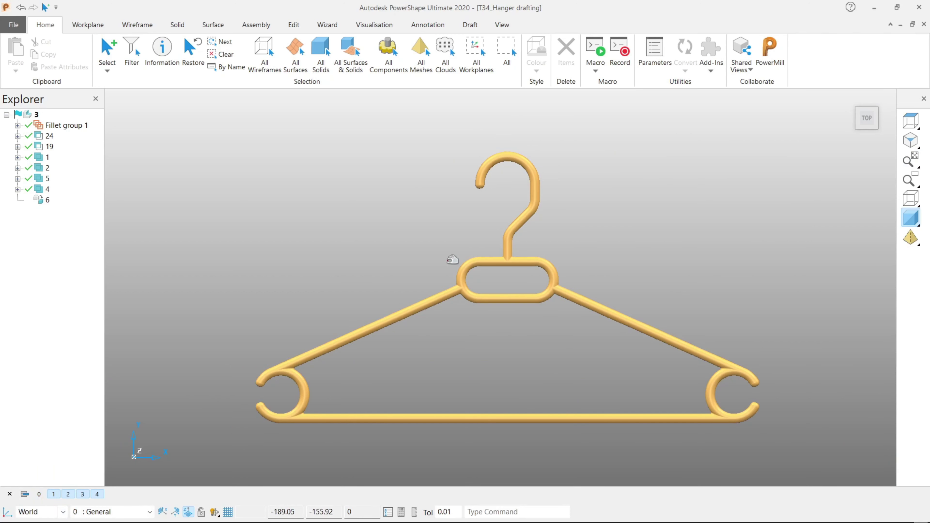
{"action": "mouse_move", "coordinate": [264, 343]}
{"action": "middle_mouse_down"}
{"action": "mouse_move", "coordinate": [375, 322]}
{"action": "mouse_move", "coordinate": [270, 260]}
{"action": "mouse_move", "coordinate": [415, 224]}
{"action": "mouse_move", "coordinate": [425, 353]}
{"action": "mouse_move", "coordinate": [320, 299]}
{"action": "mouse_move", "coordinate": [434, 270]}
{"action": "mouse_move", "coordinate": [492, 243]}
{"action": "mouse_move", "coordinate": [469, 238]}
{"action": "mouse_move", "coordinate": [430, 283]}
{"action": "mouse_move", "coordinate": [466, 329]}
{"action": "mouse_move", "coordinate": [487, 323]}
{"action": "mouse_move", "coordinate": [453, 238]}
{"action": "mouse_move", "coordinate": [442, 293]}
{"action": "middle_mouse_up"}
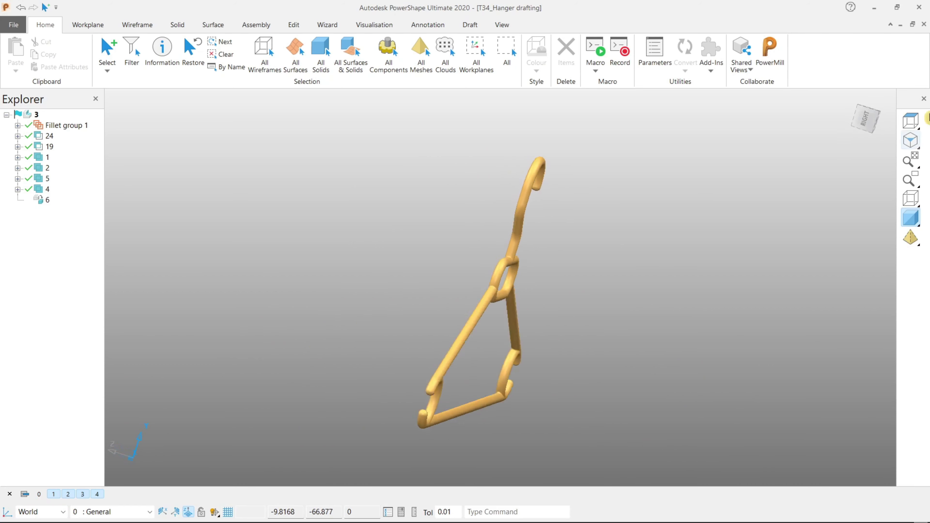
{"action": "mouse_move", "coordinate": [864, 121]}
{"action": "left_mouse_down"}
{"action": "mouse_move", "coordinate": [873, 120]}
{"action": "mouse_move", "coordinate": [853, 119]}
{"action": "left_mouse_up"}
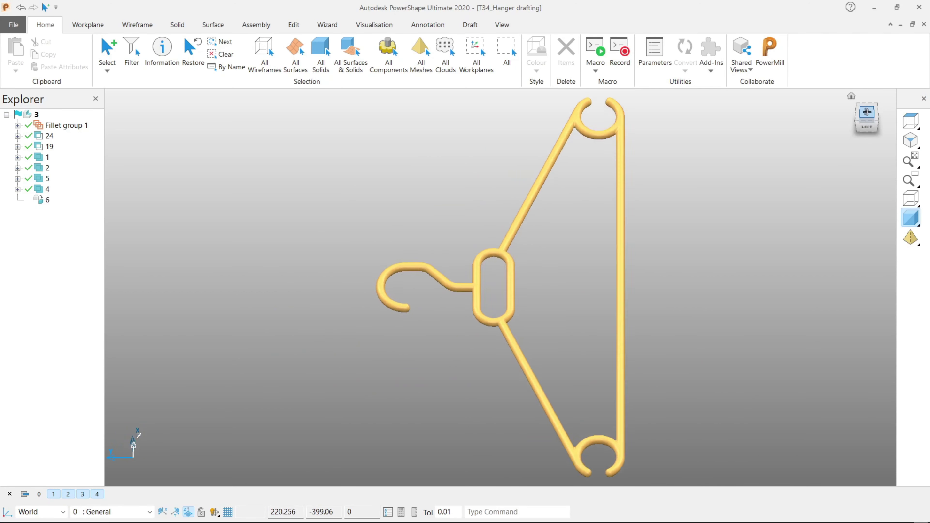
{"action": "left_click", "coordinate": [911, 121]}
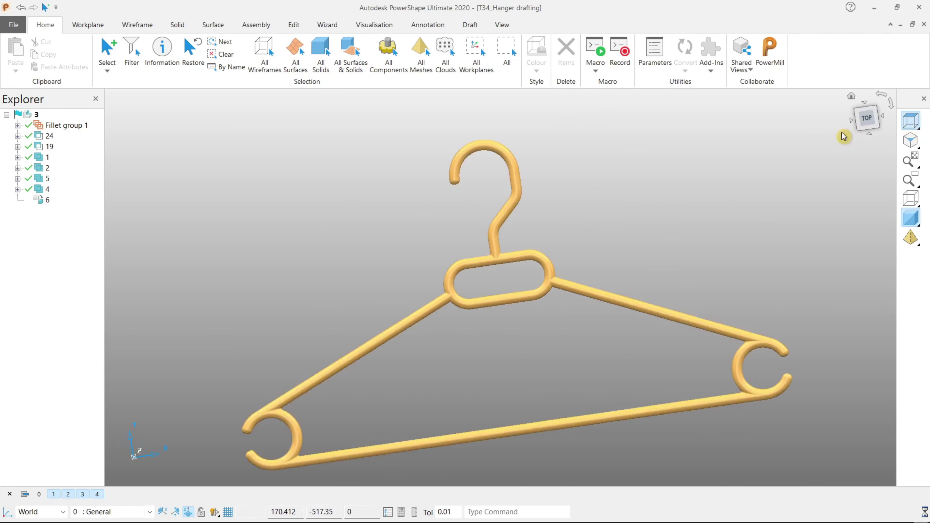